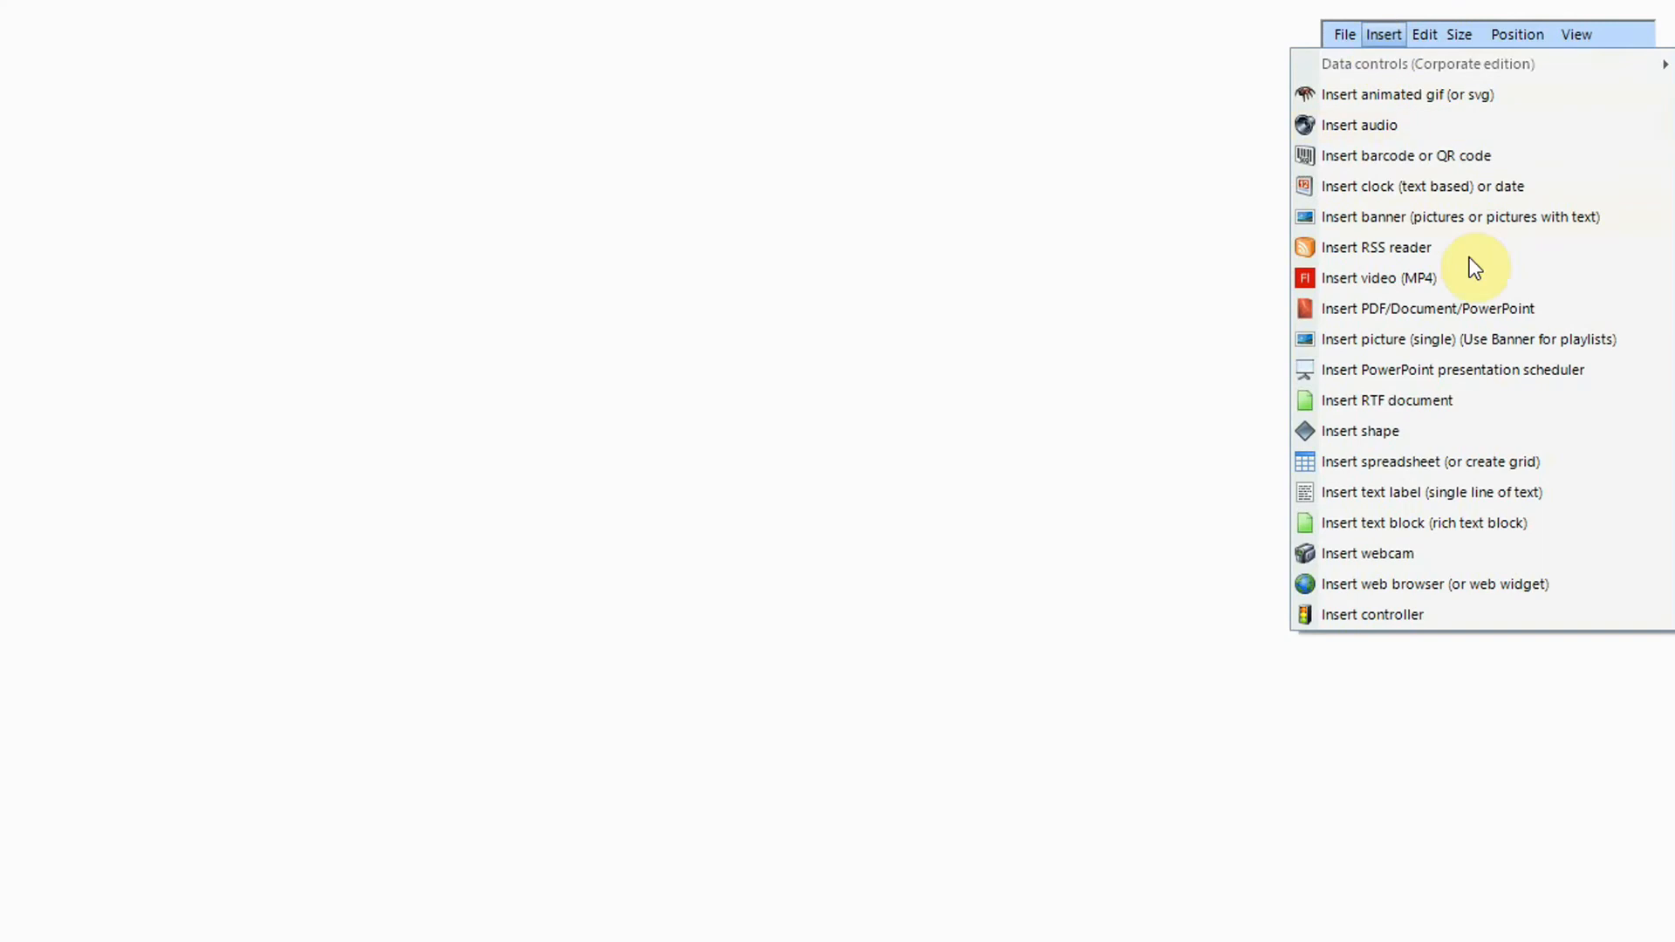
Insert a single-line text label reading "School Notices"
left_click(1384, 493)
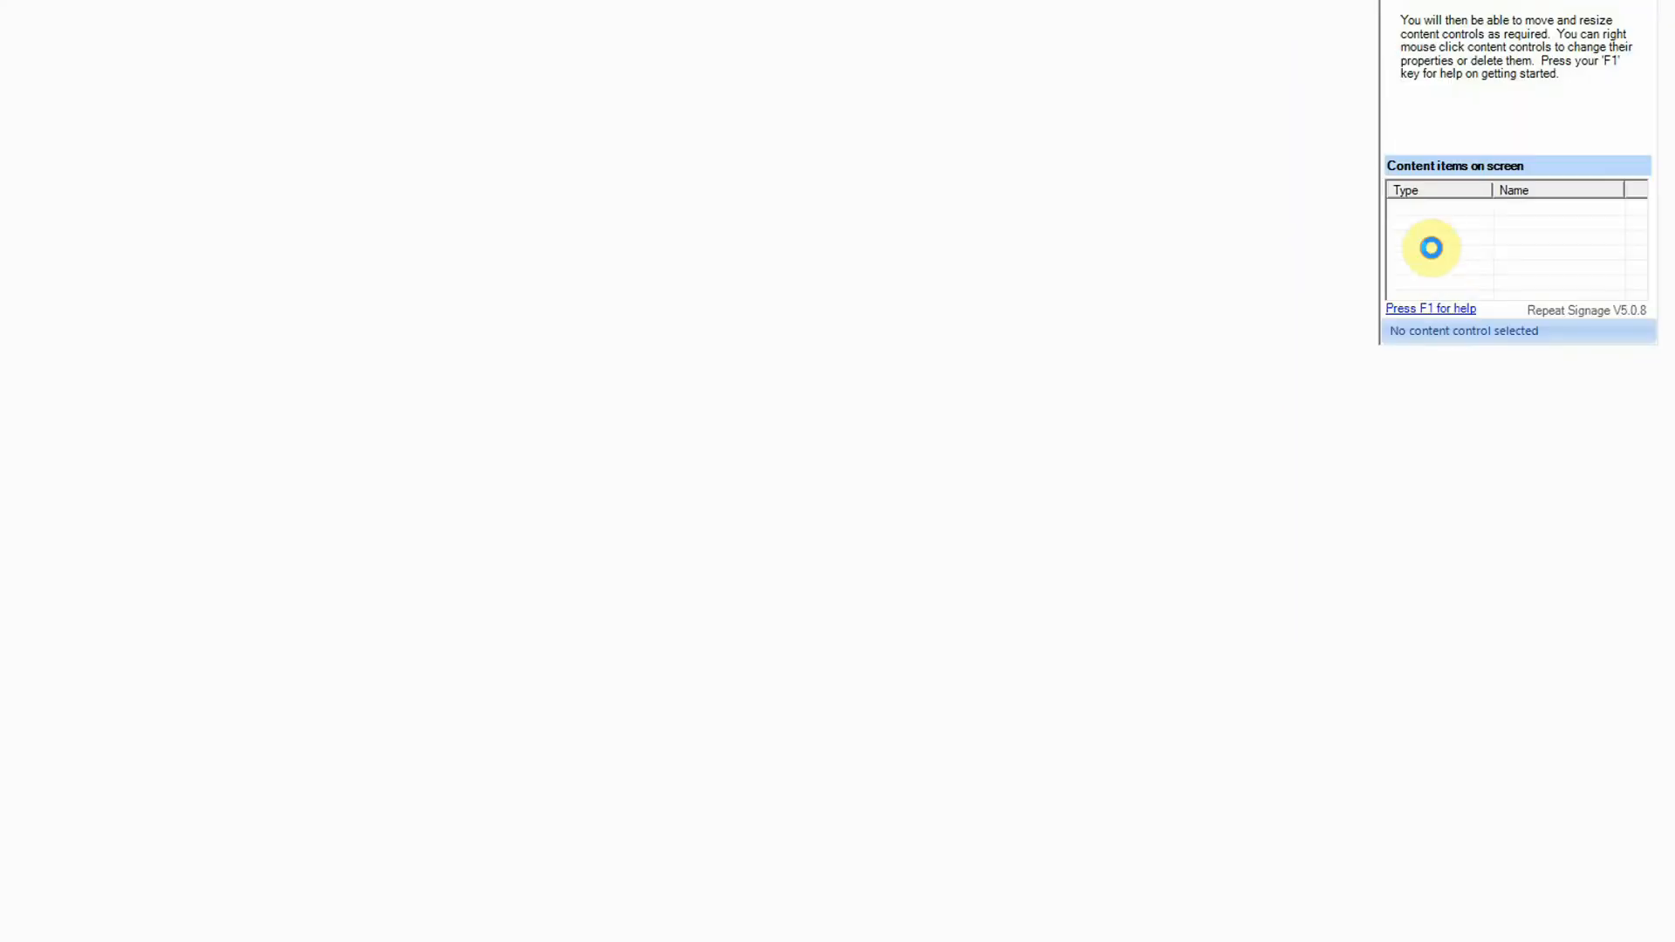
type("S")
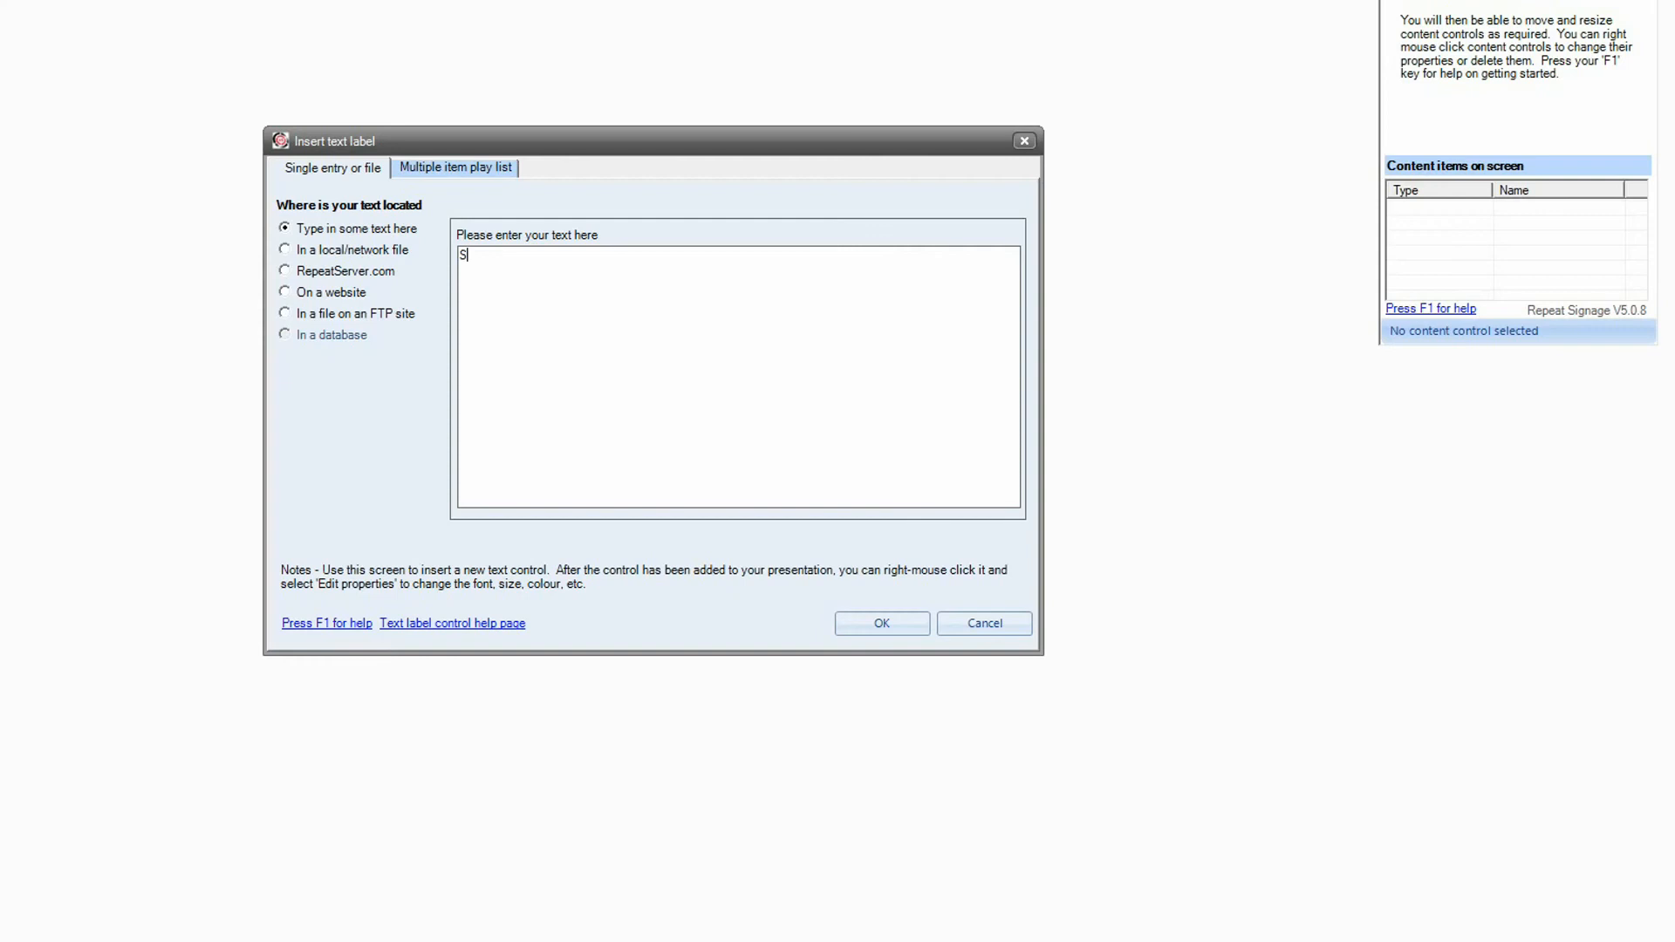
type("chool Notices")
left_click(899, 626)
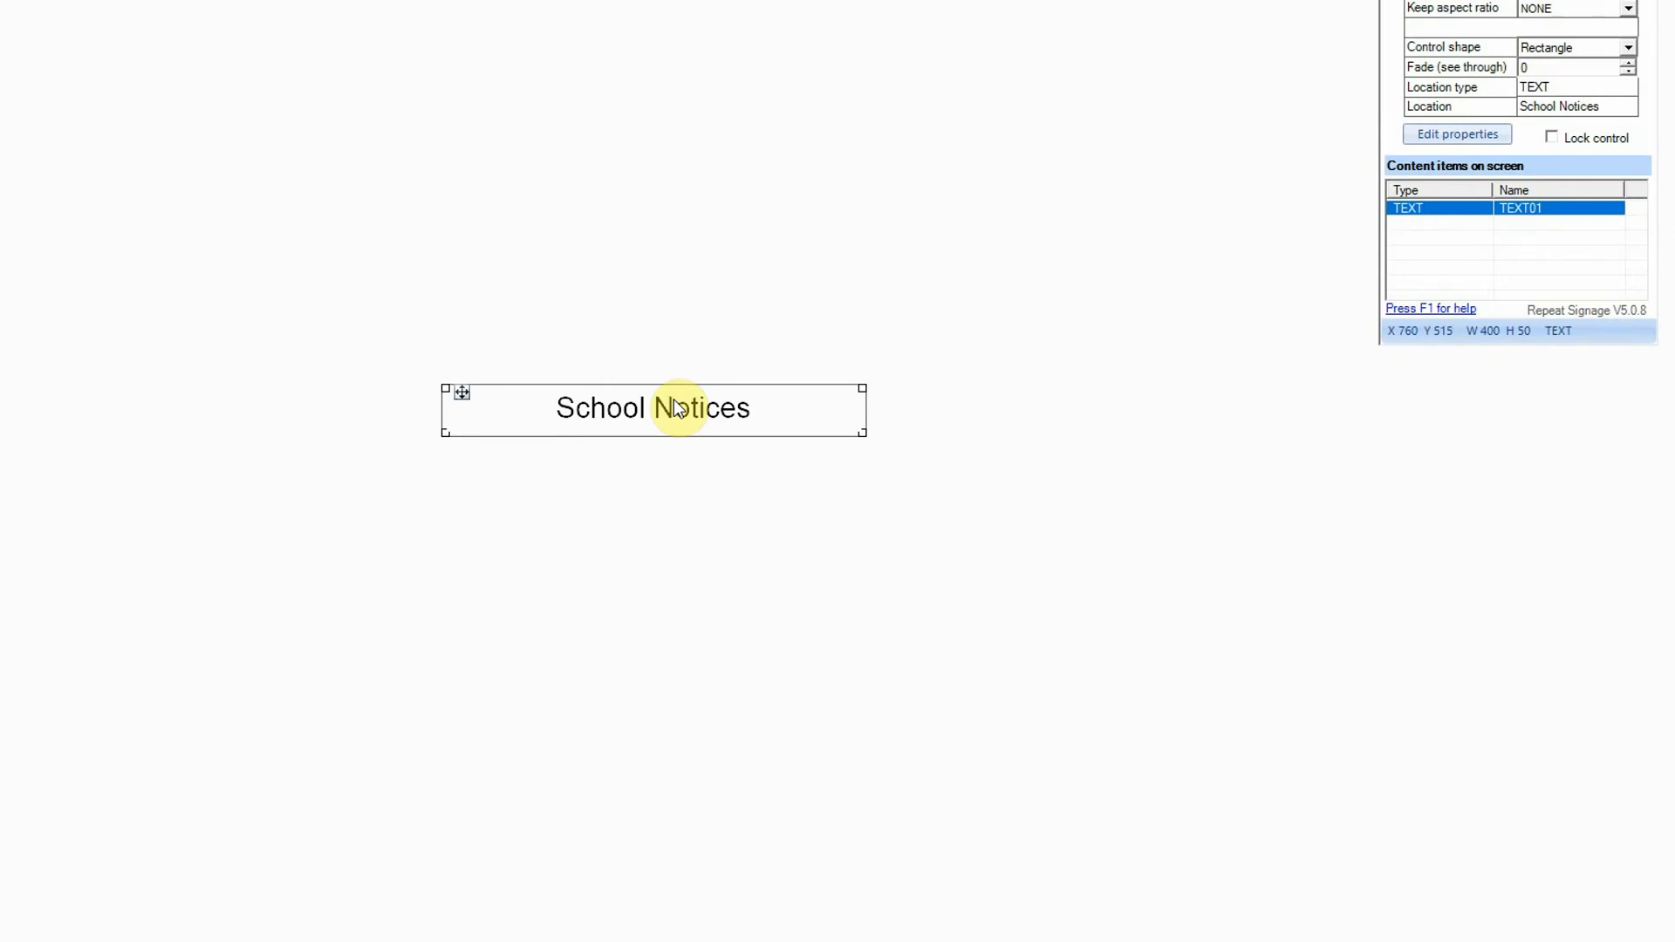
Set the font size of the "School Notices" label to 30
left_click(673, 407)
double_click(673, 407)
left_click(458, 167)
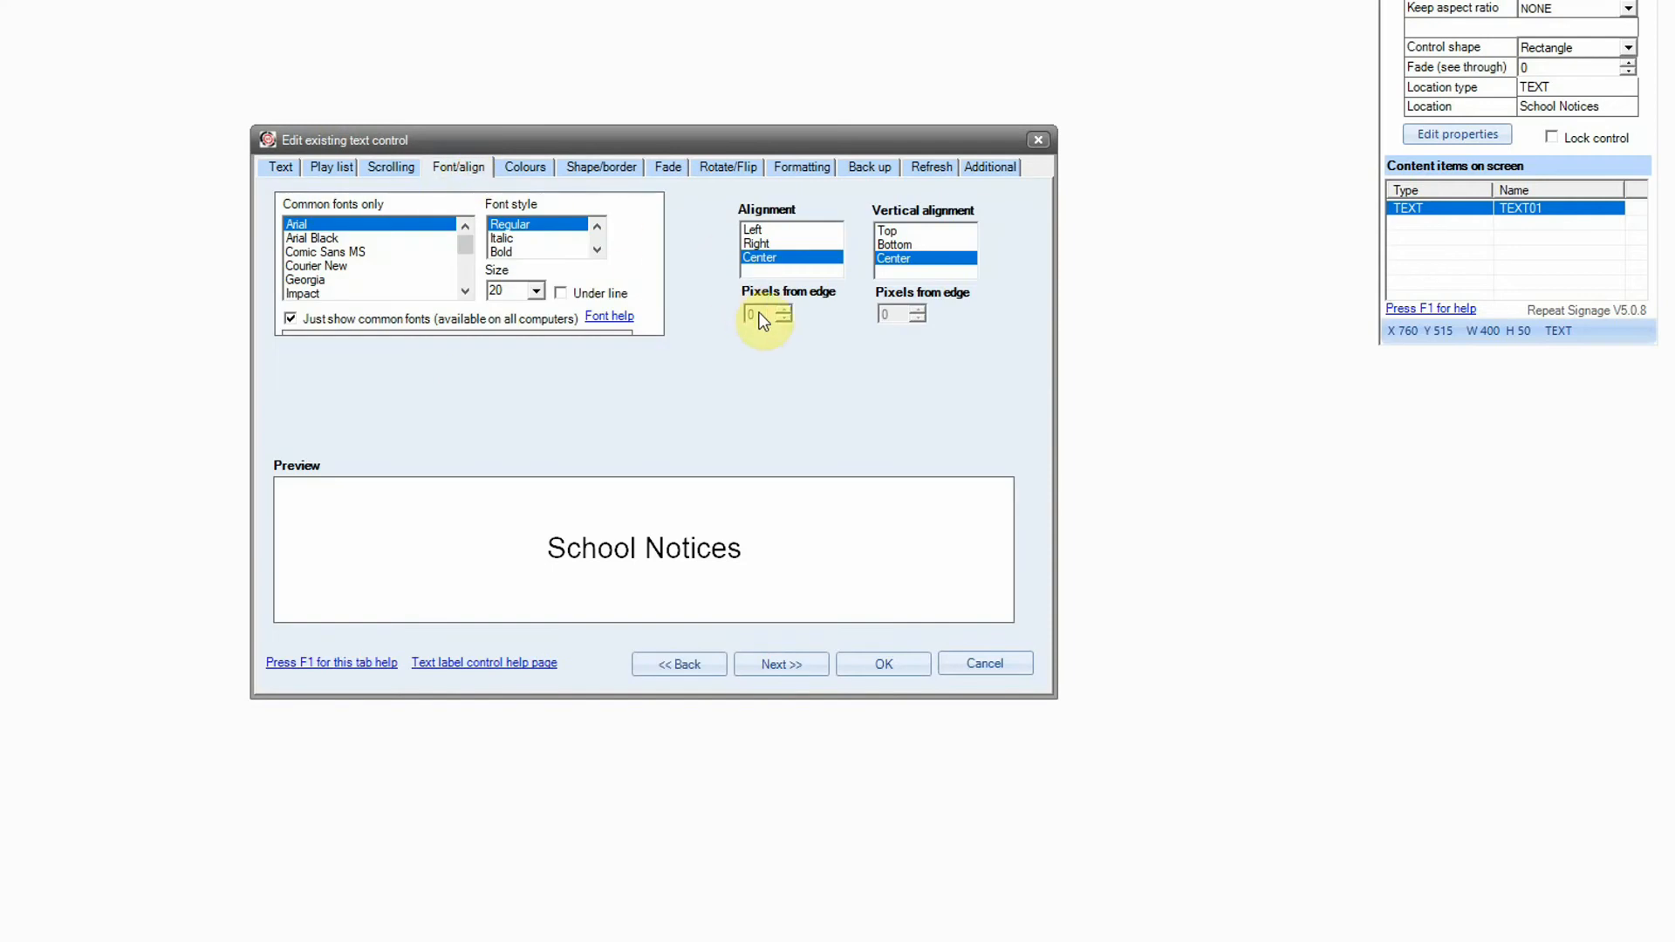
double_click(510, 291)
type("30")
Set the label's font colour to solid white
left_click(523, 168)
left_click(648, 239)
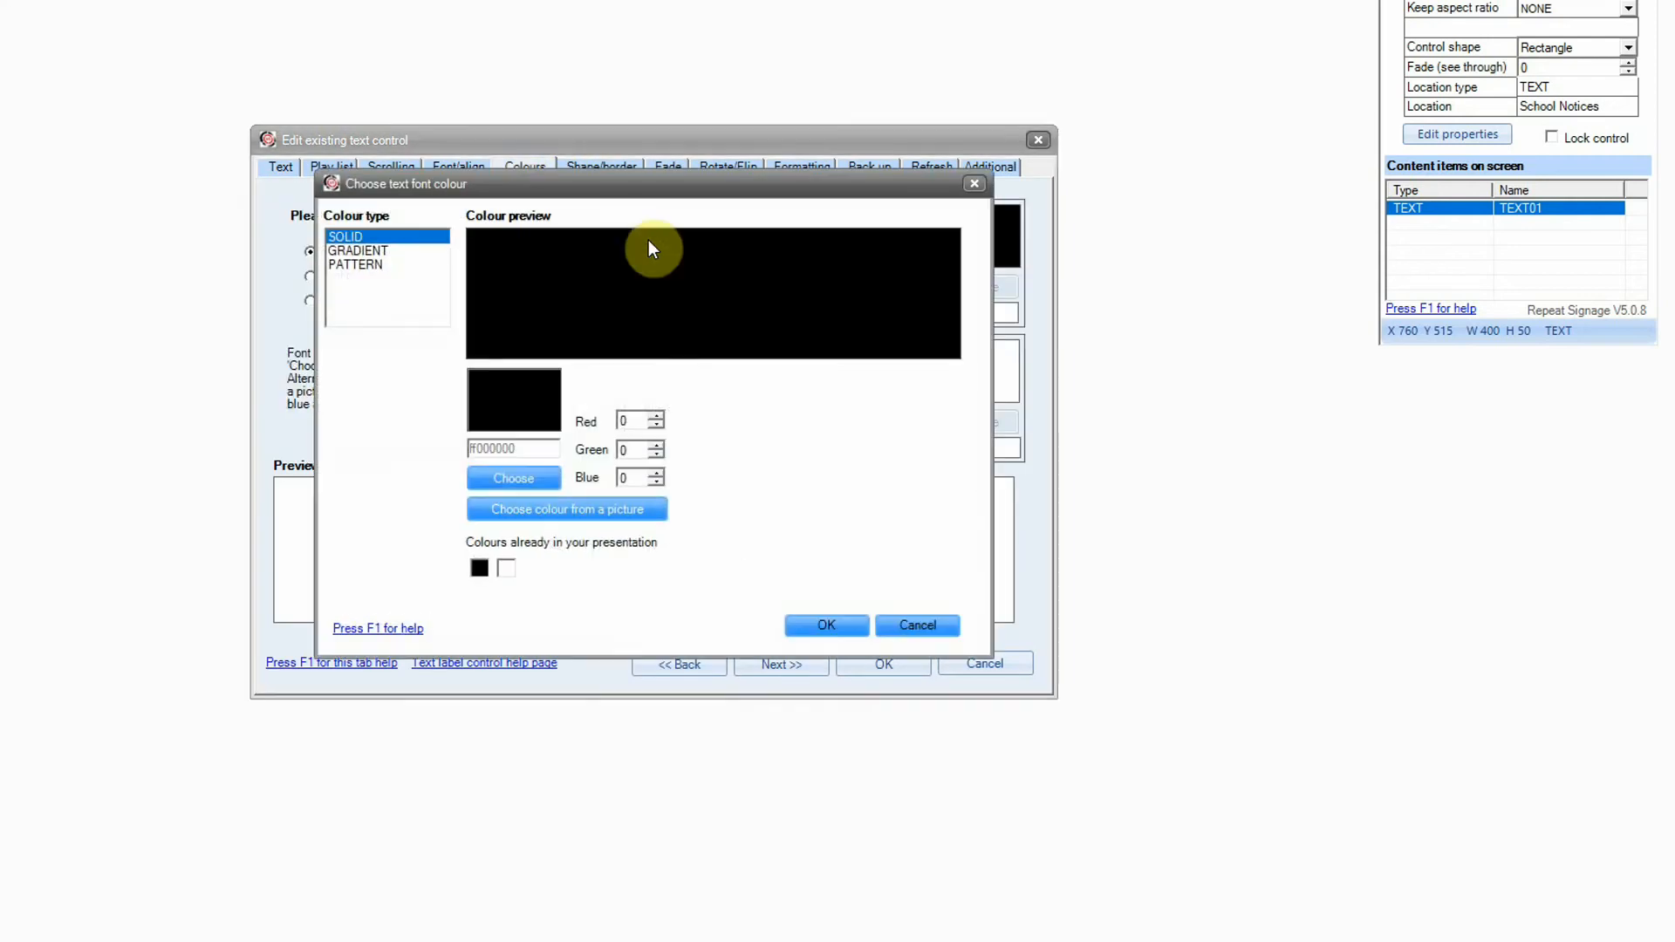
left_click(537, 477)
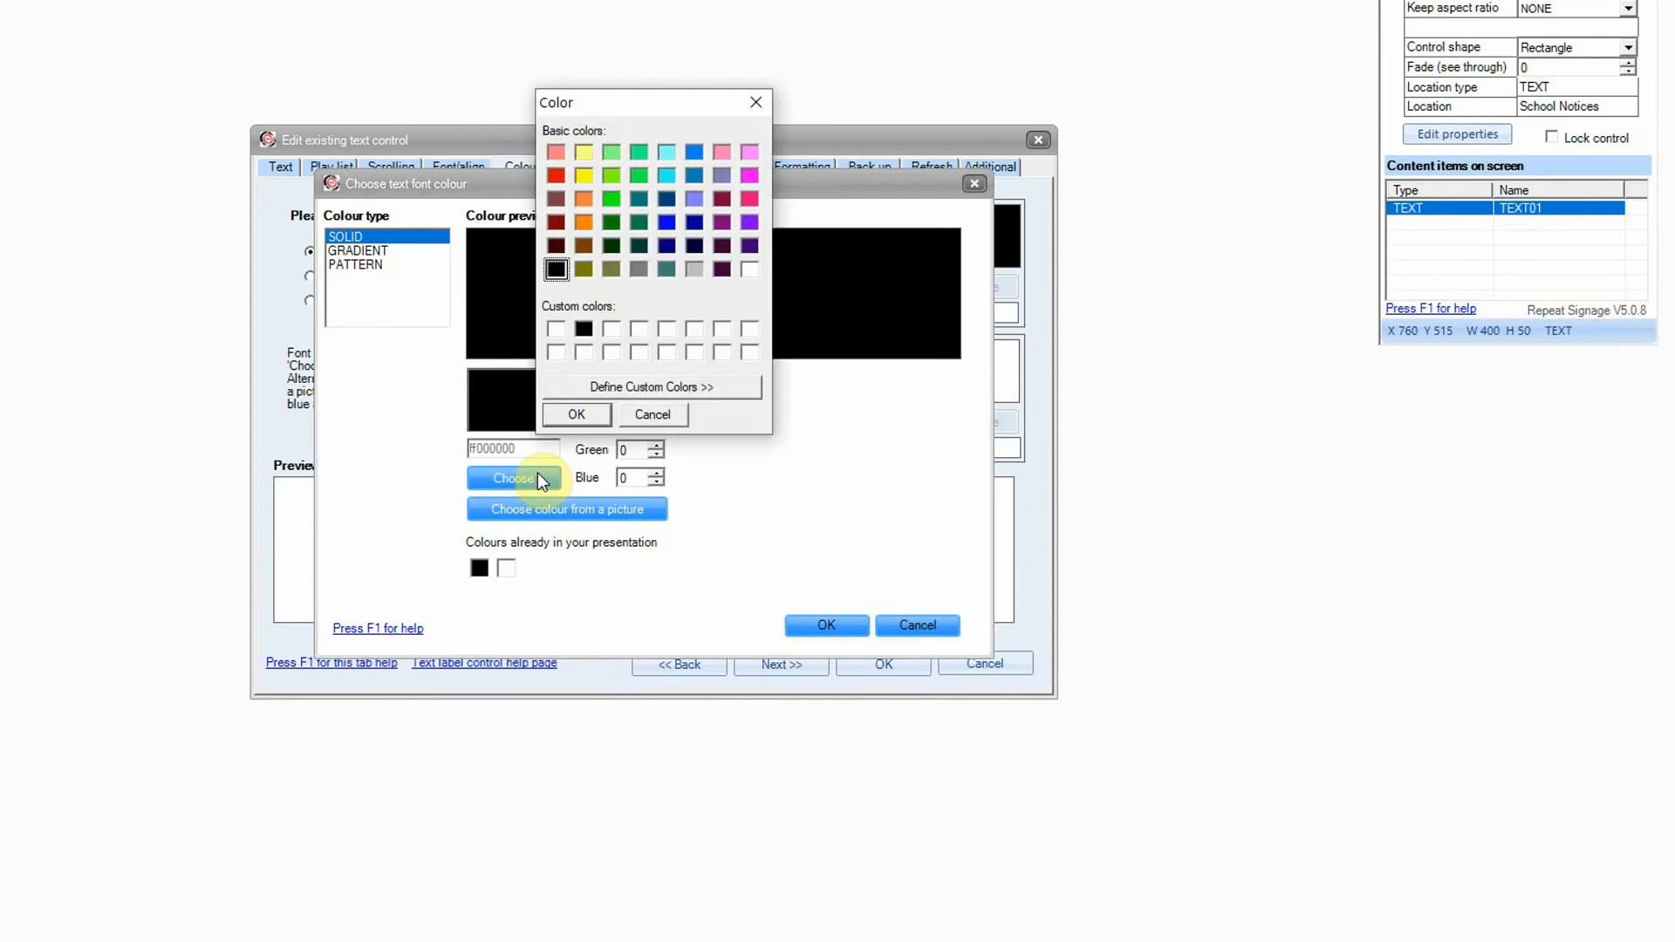
left_click(743, 271)
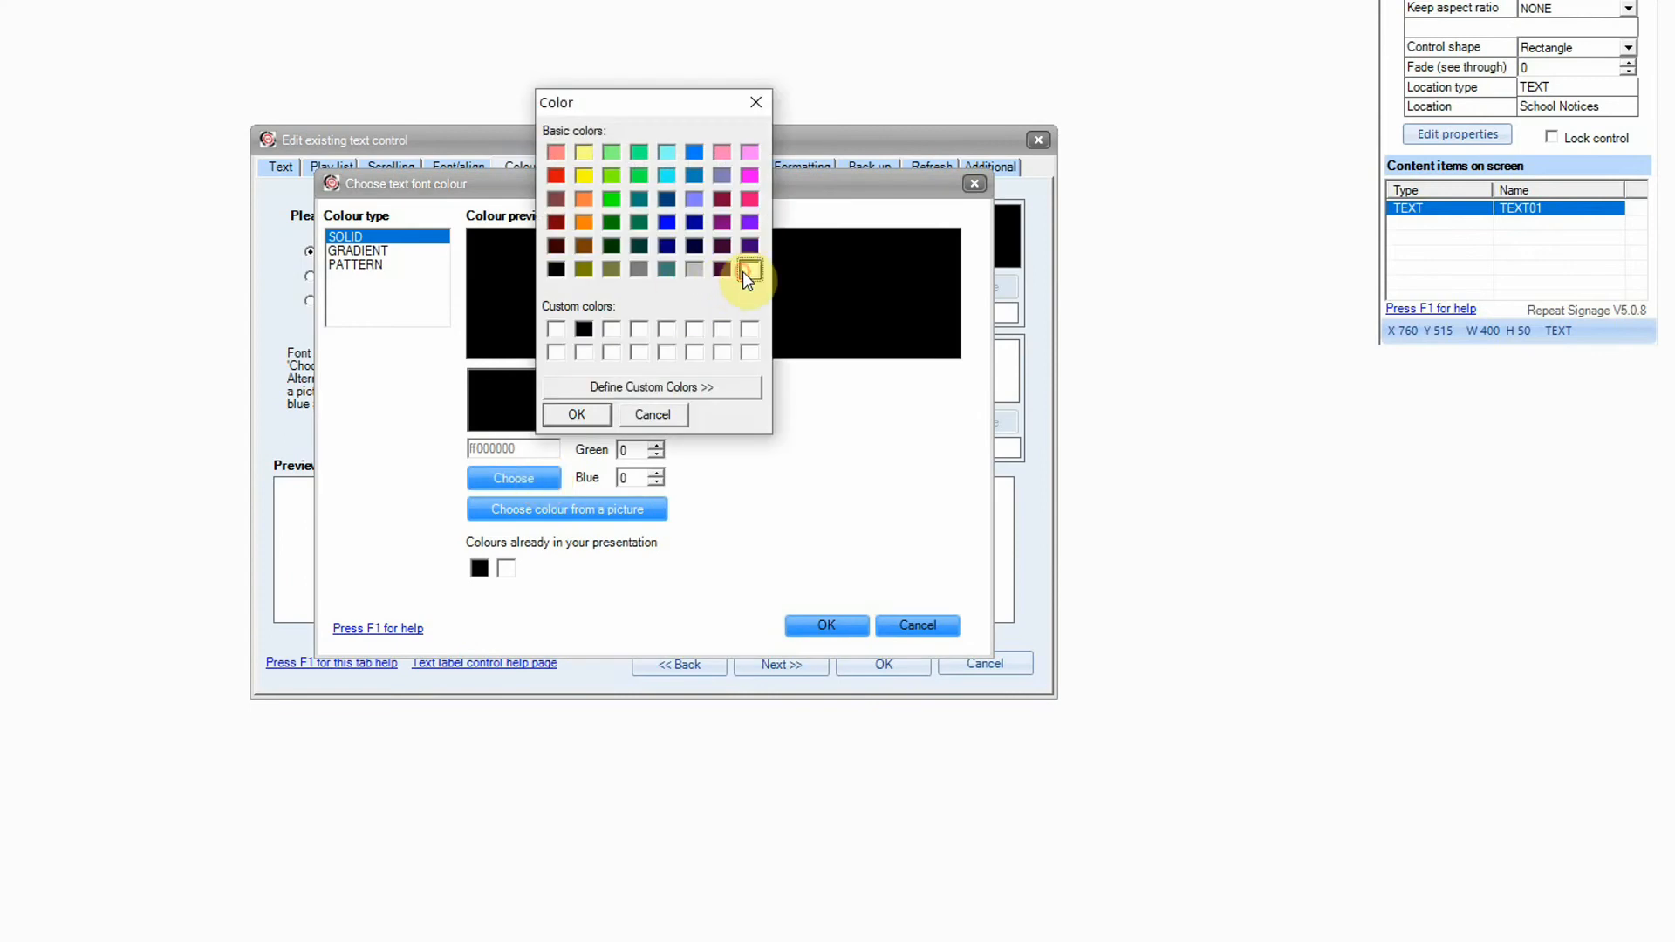
left_click(589, 415)
left_click(806, 626)
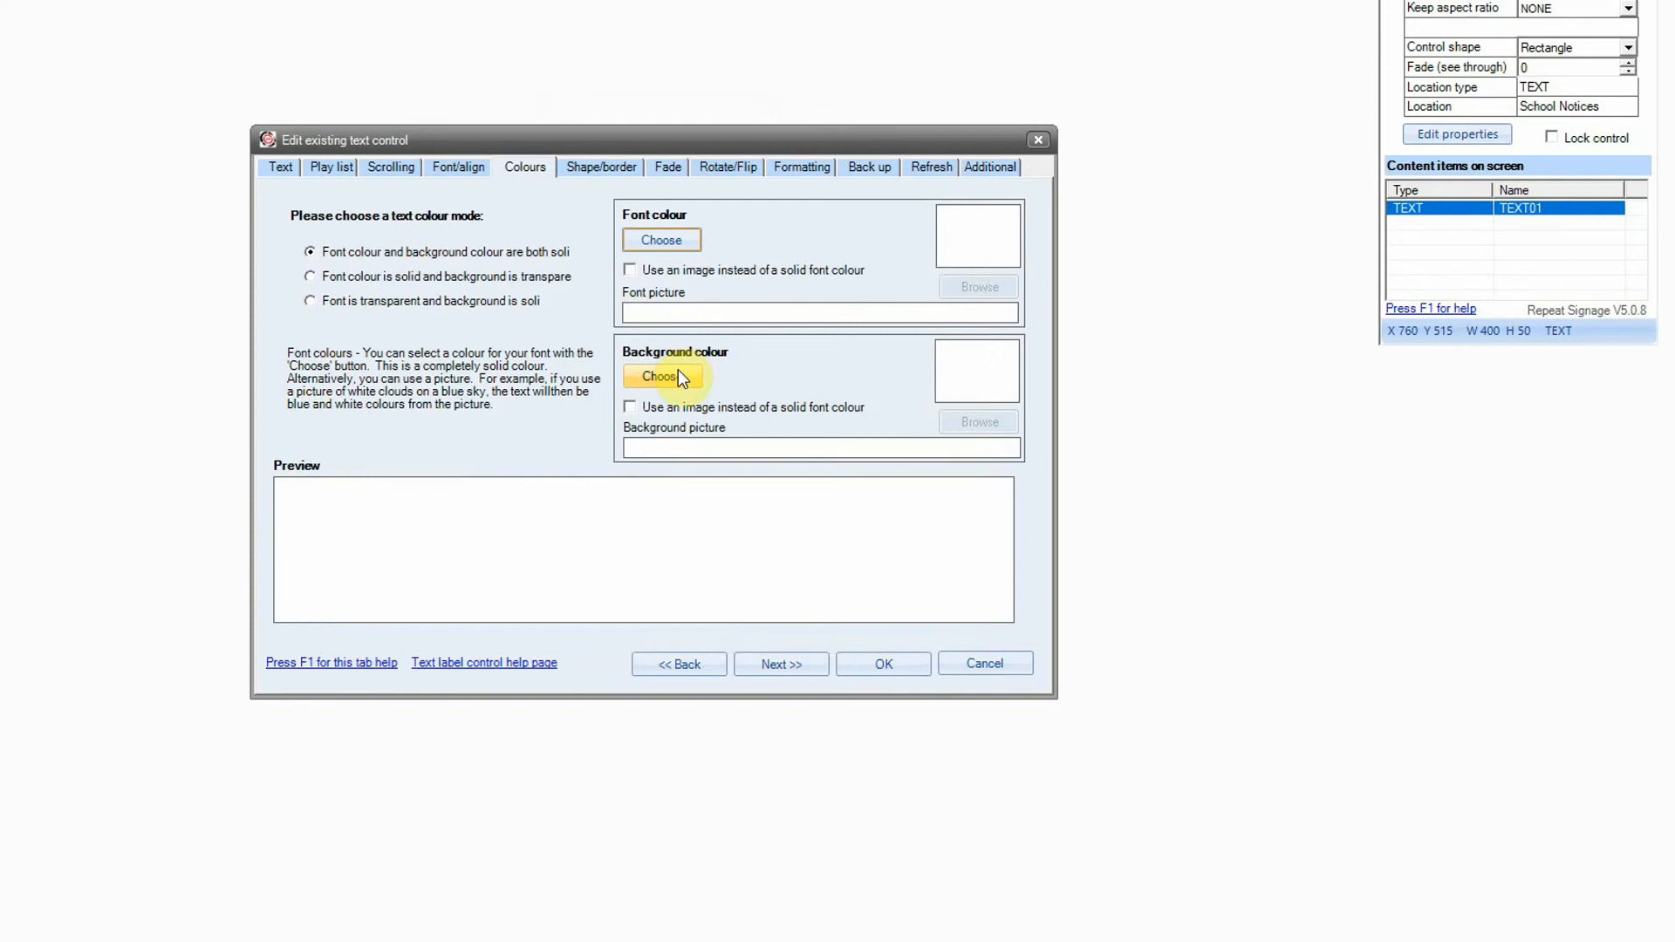
Give the label a solid dark blue background and apply the text control changes
left_click(679, 373)
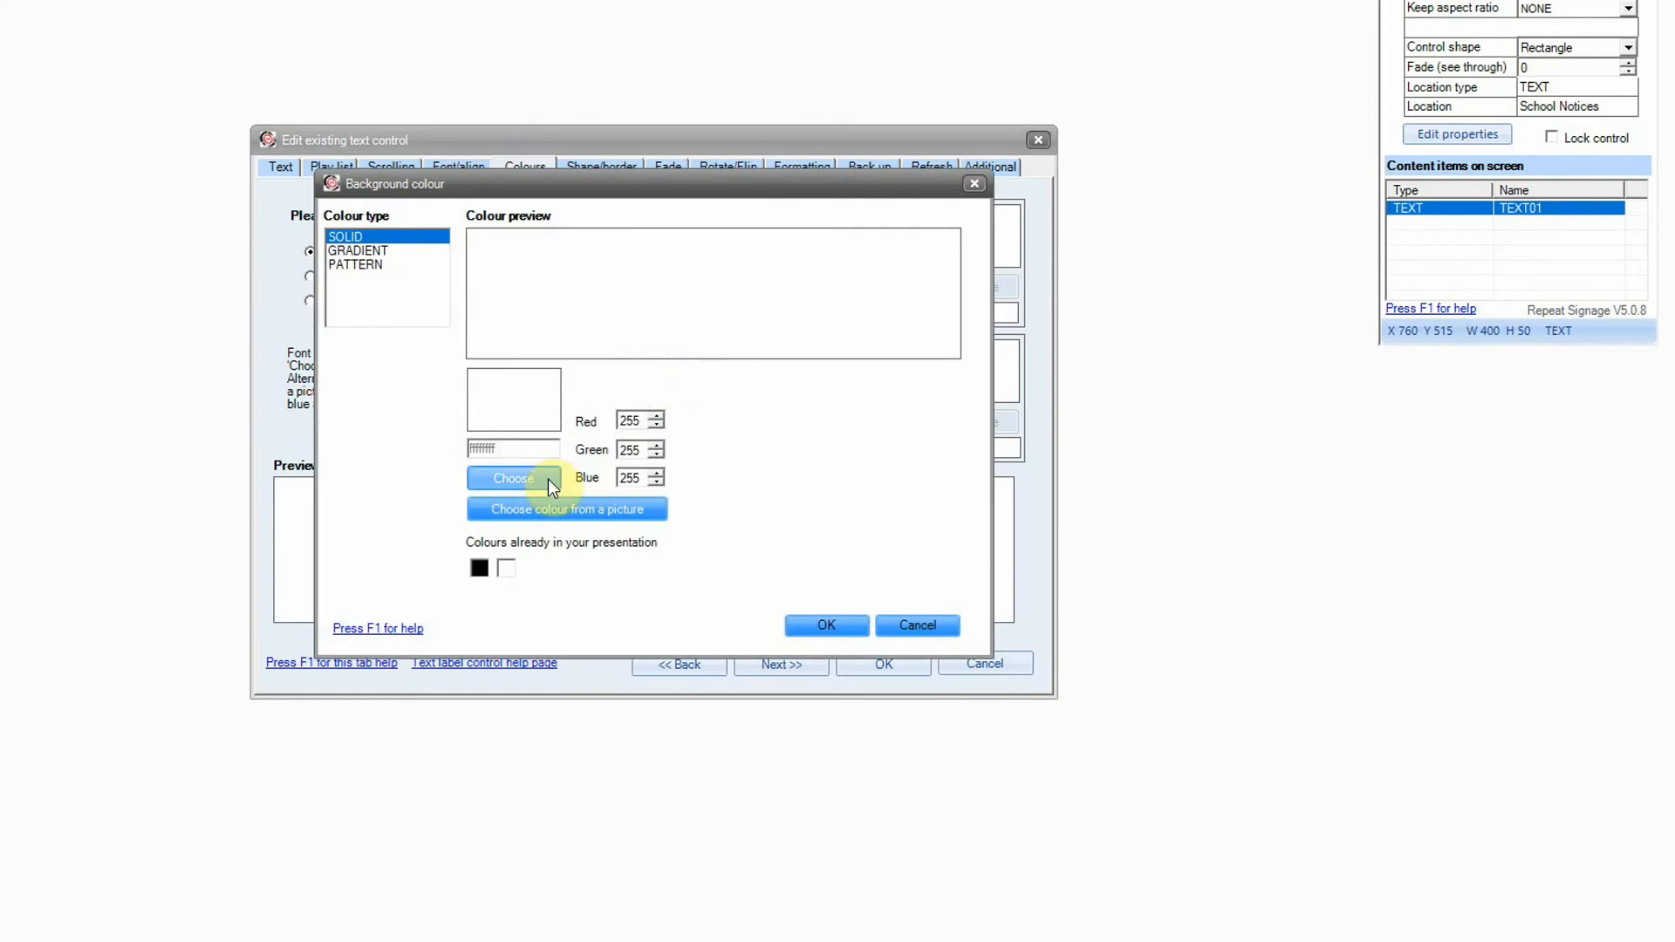
left_click(548, 479)
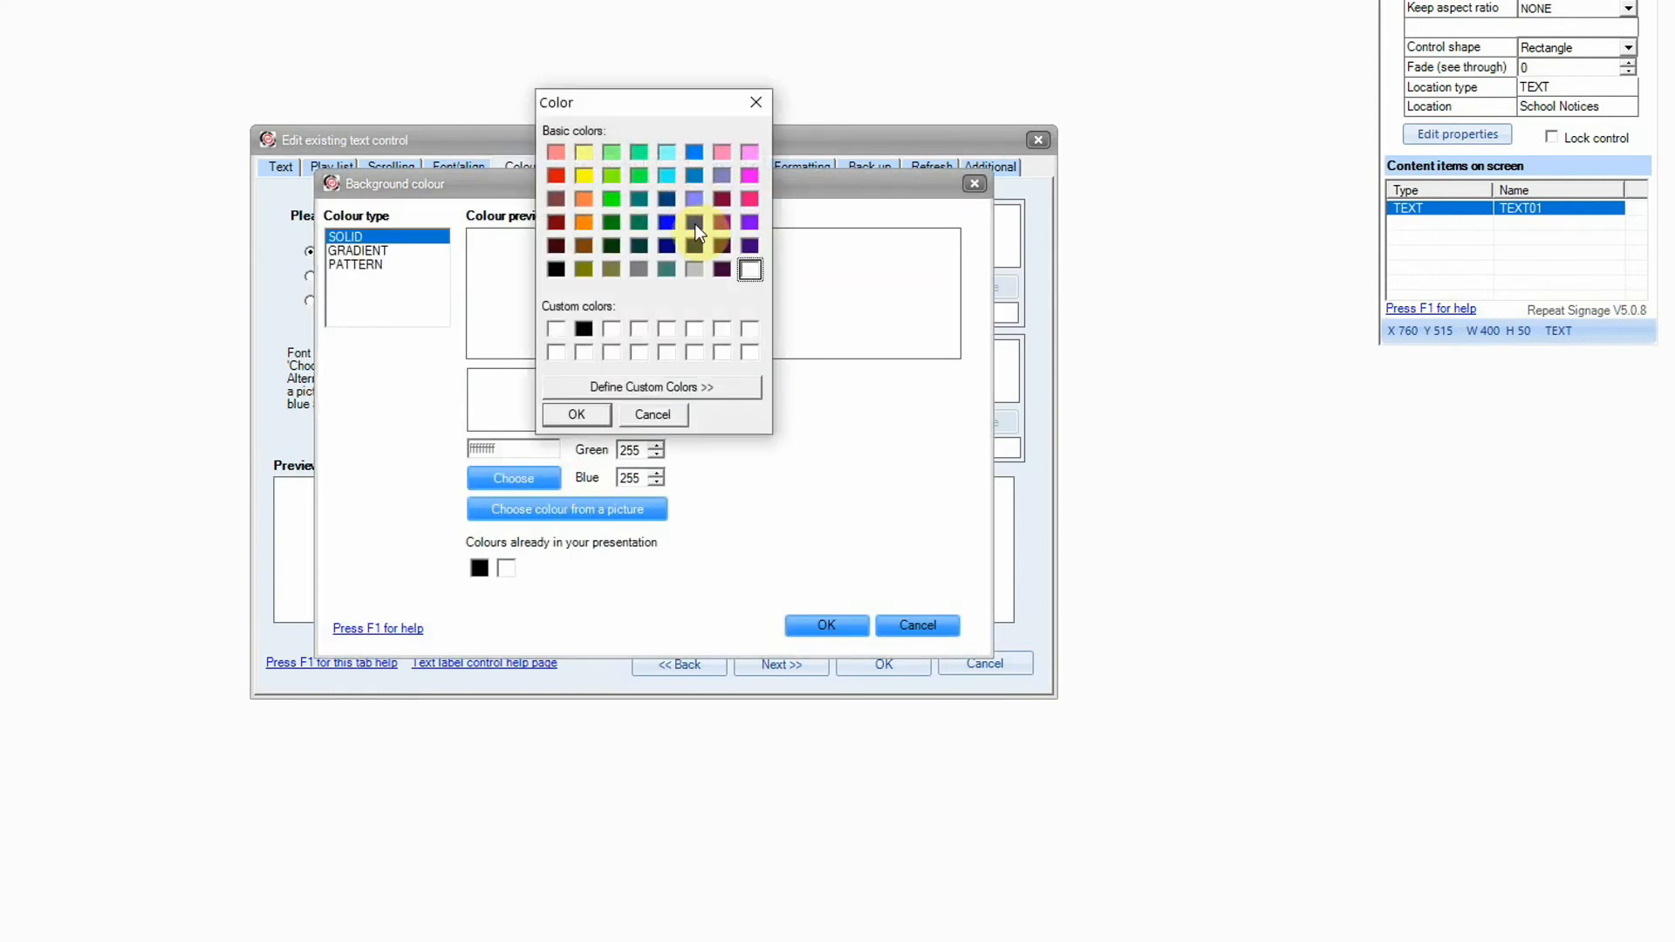
left_click(695, 223)
left_click(595, 410)
left_click(826, 626)
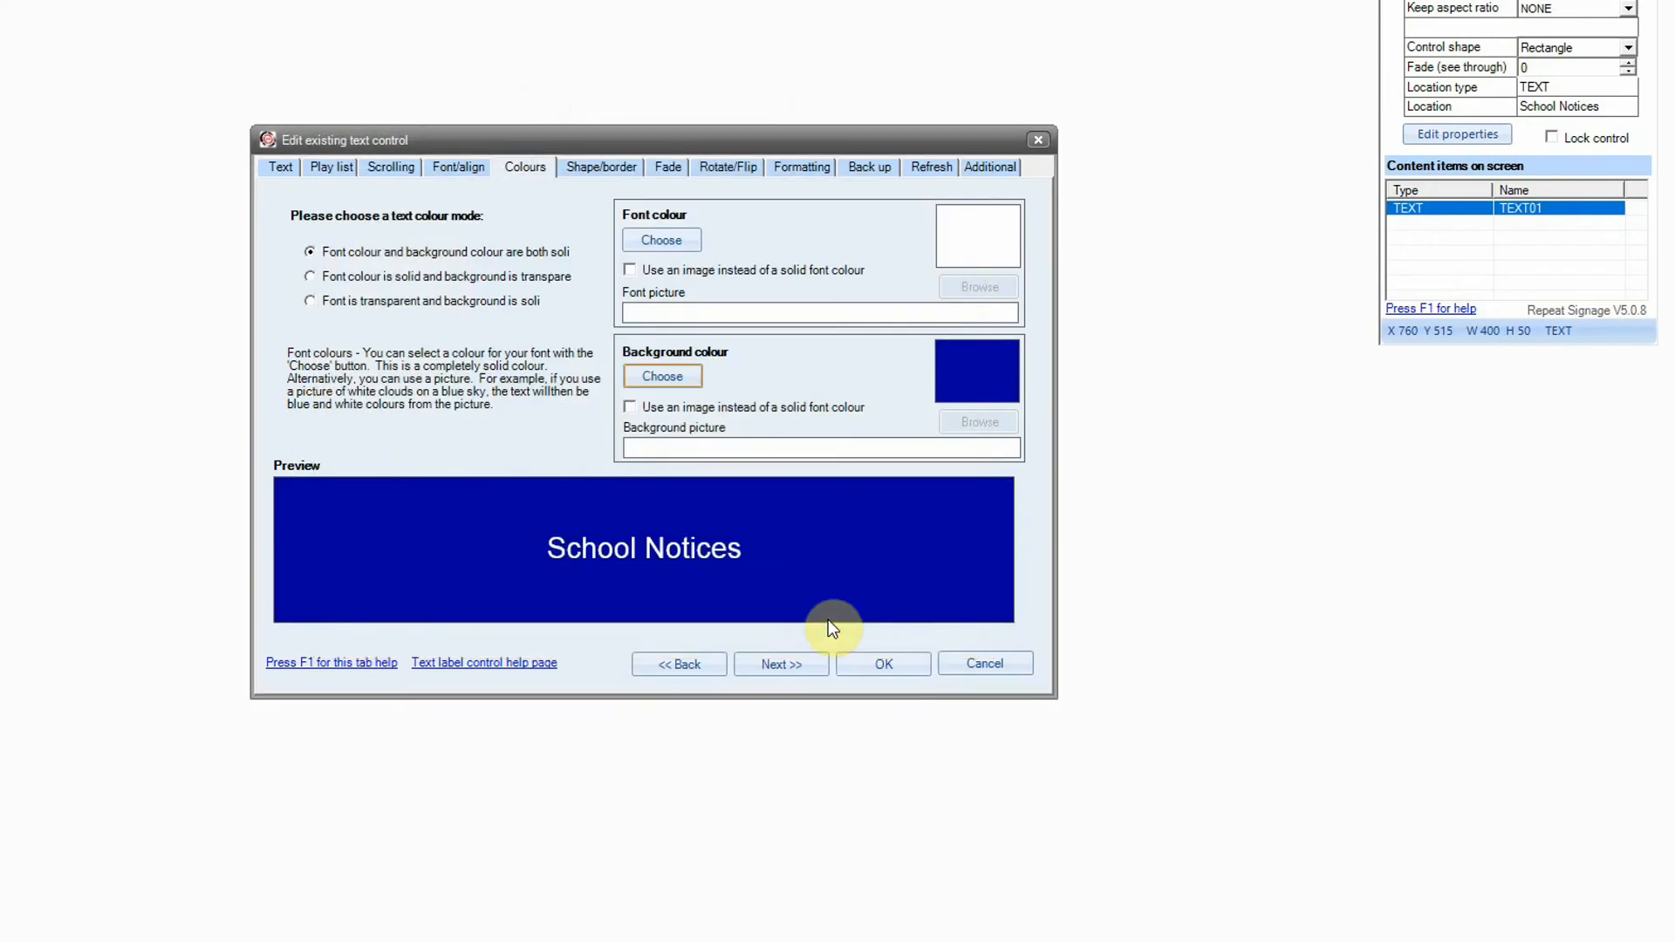
left_click(883, 665)
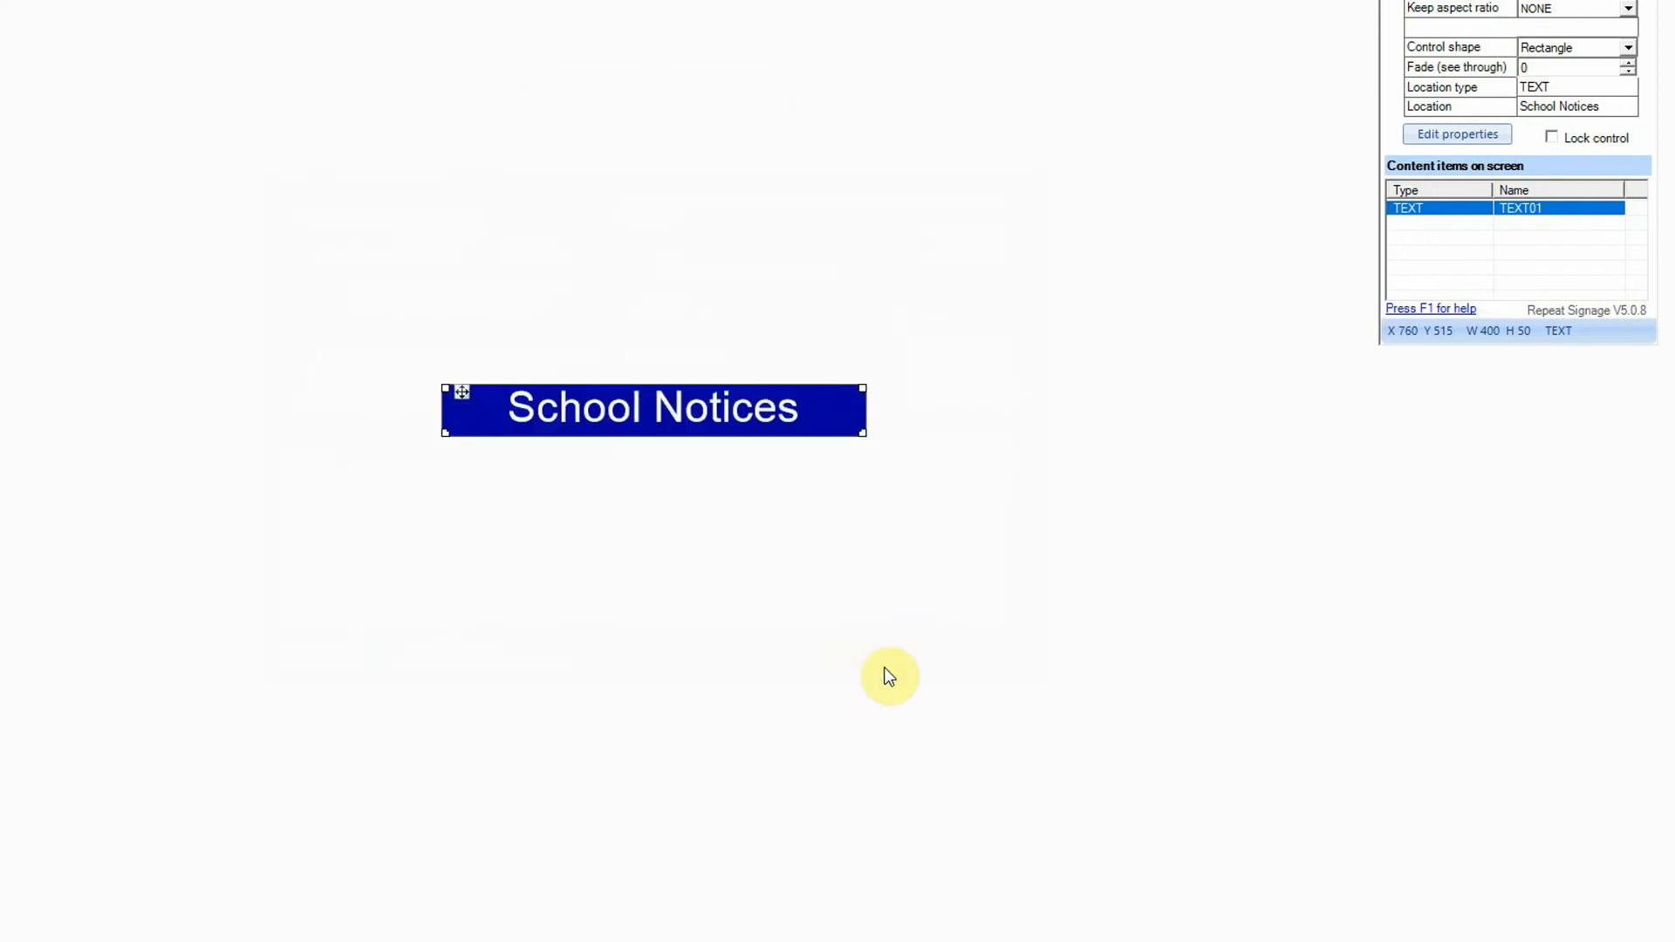
Move the "School Notices" label to the presentation's top-left corner and set its size to 750 x 90 pixels
left_click_drag(791, 422, 325, 116)
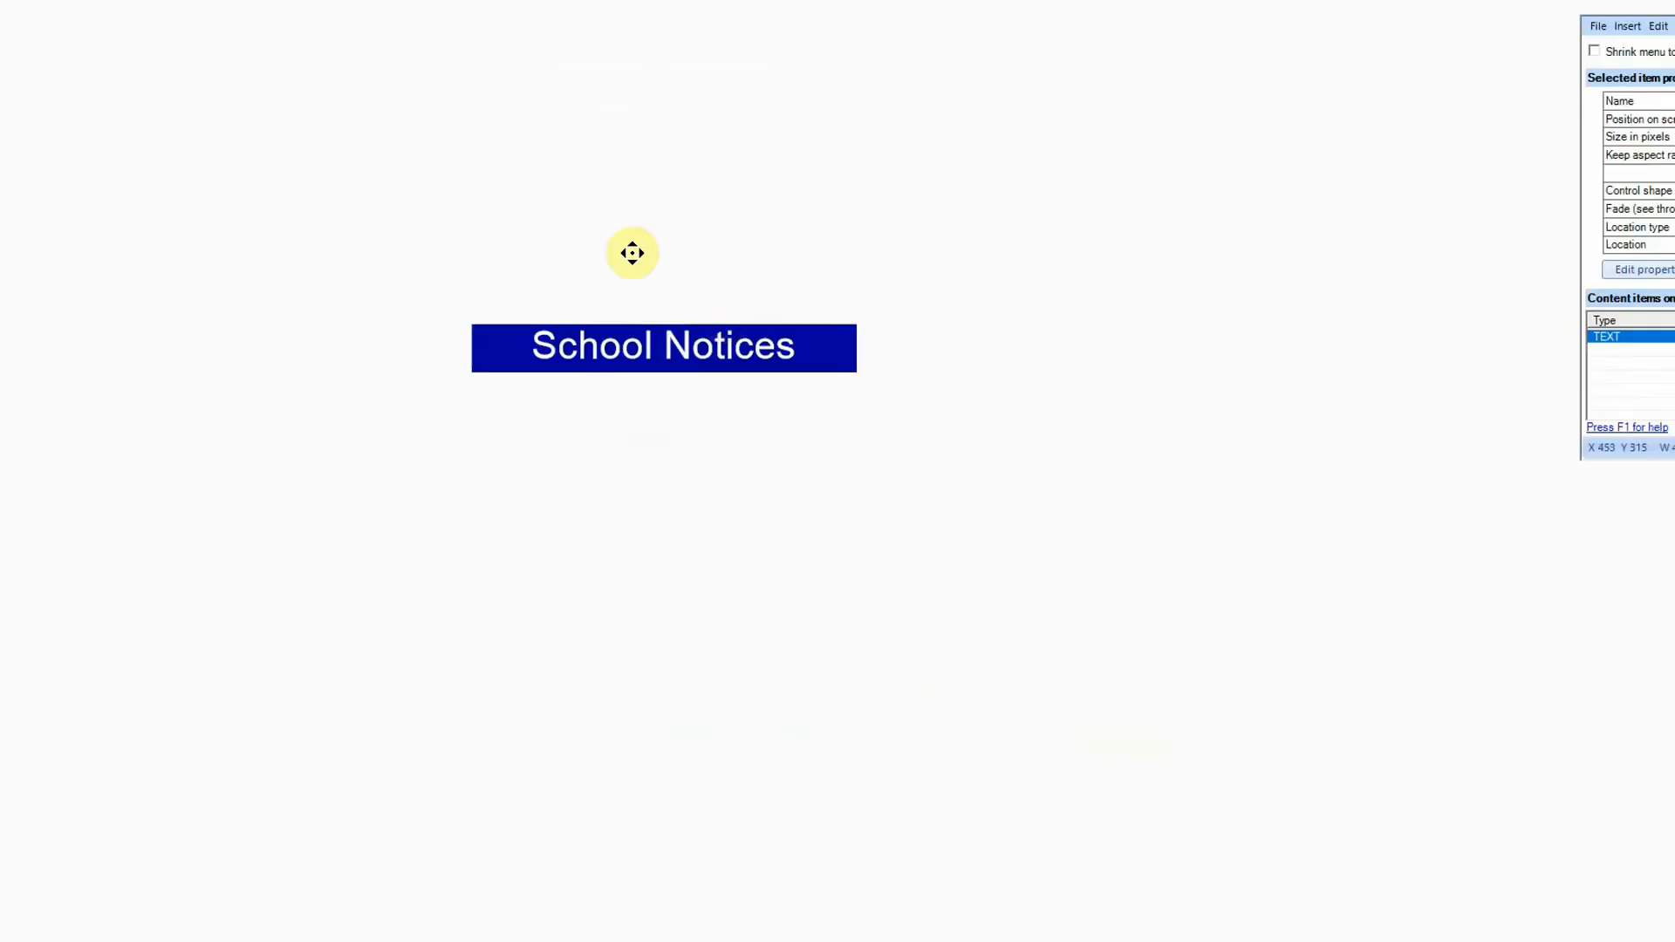
left_click_drag(632, 253, 609, 99)
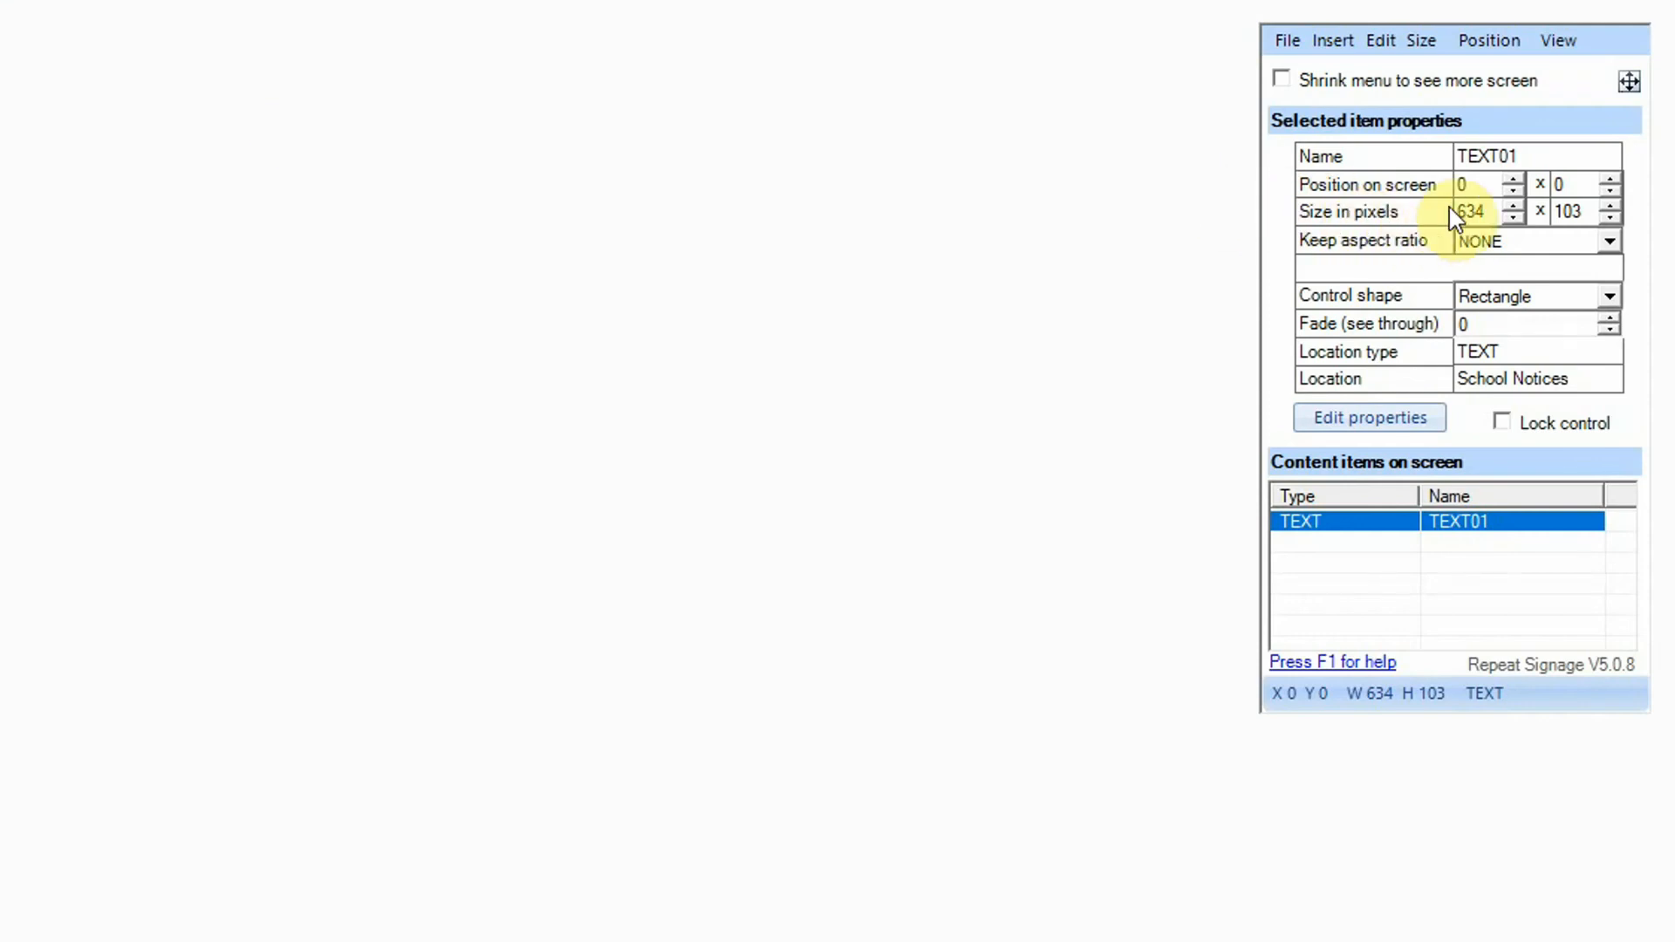
double_click(1473, 212)
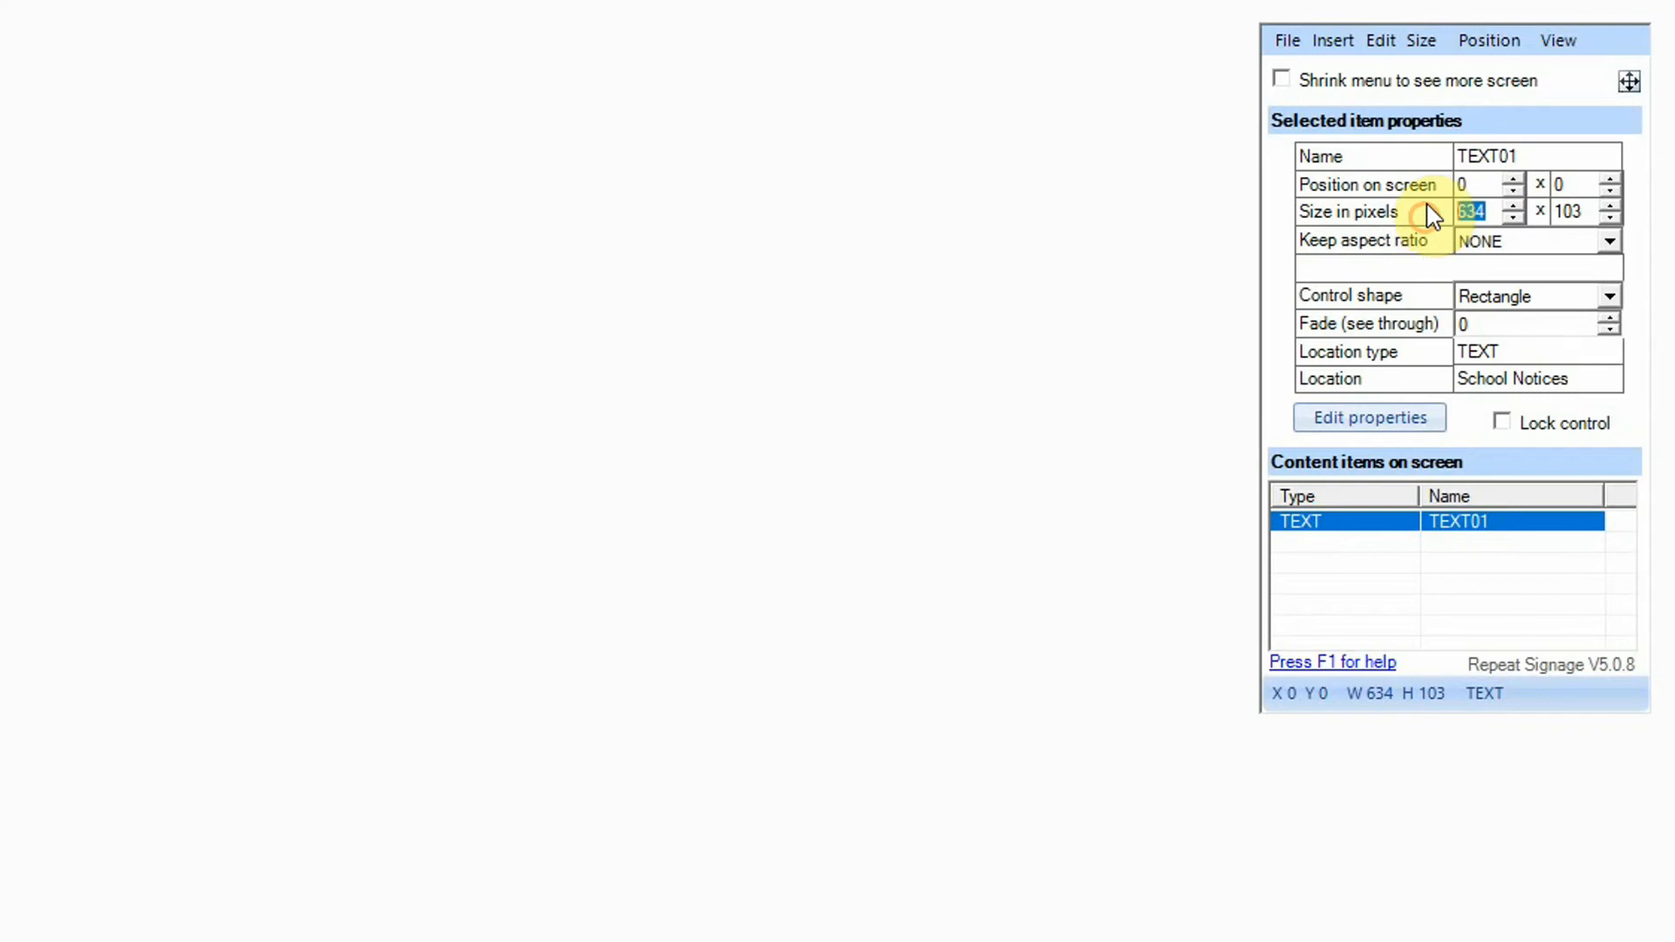
type("750")
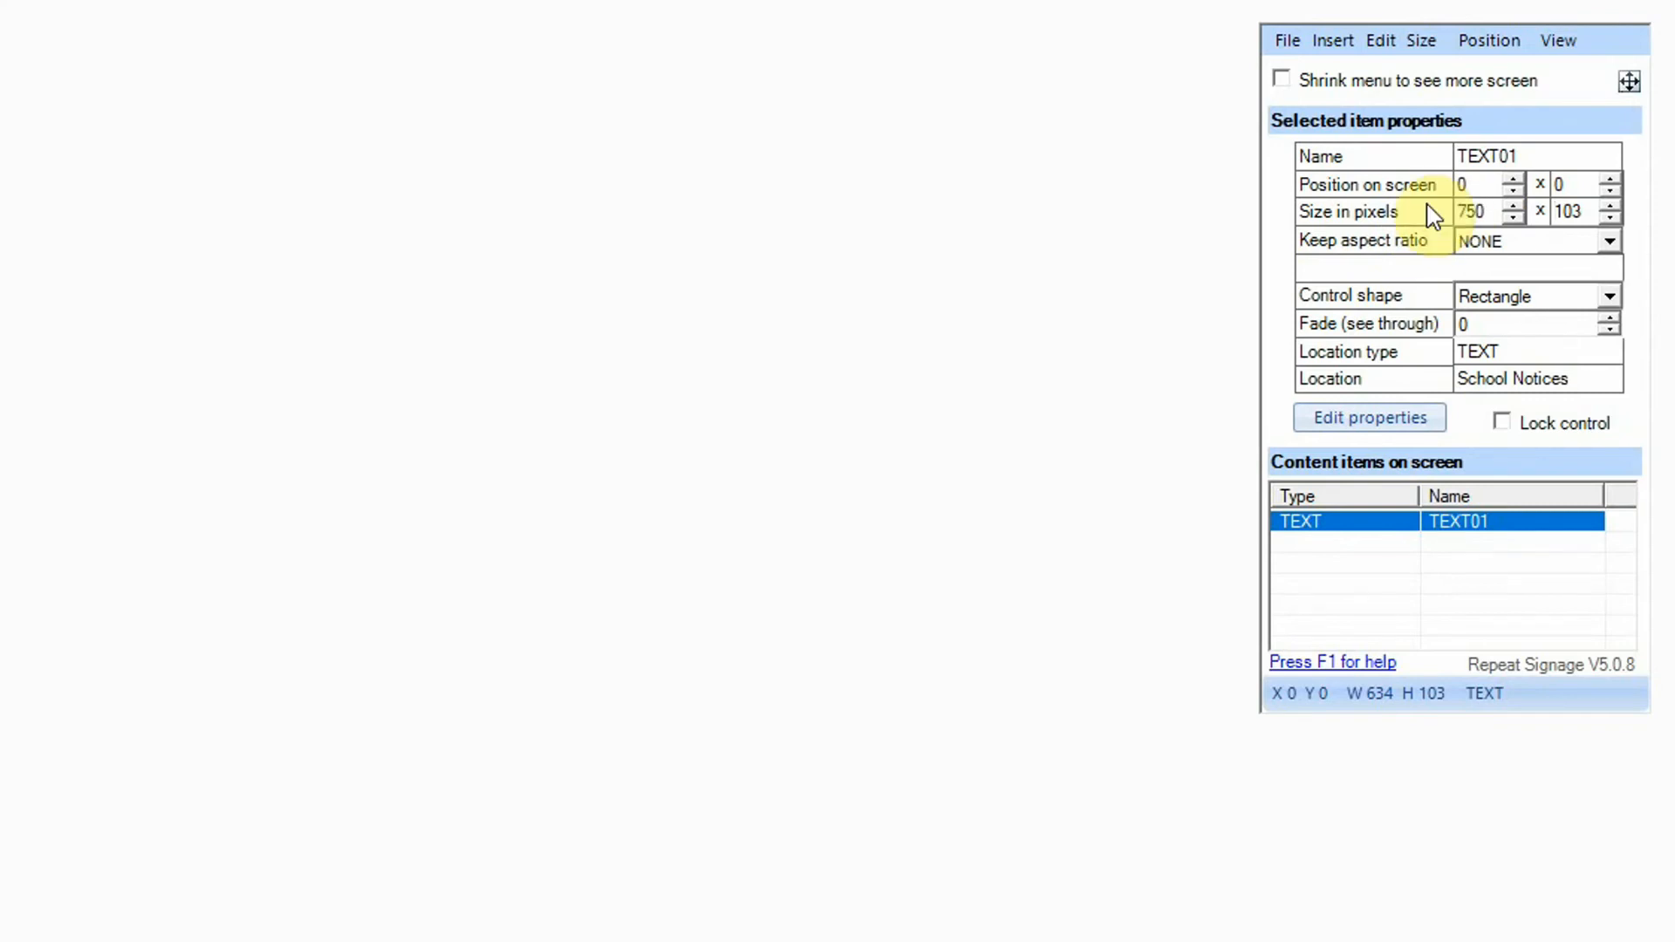
double_click(1571, 212)
type("90")
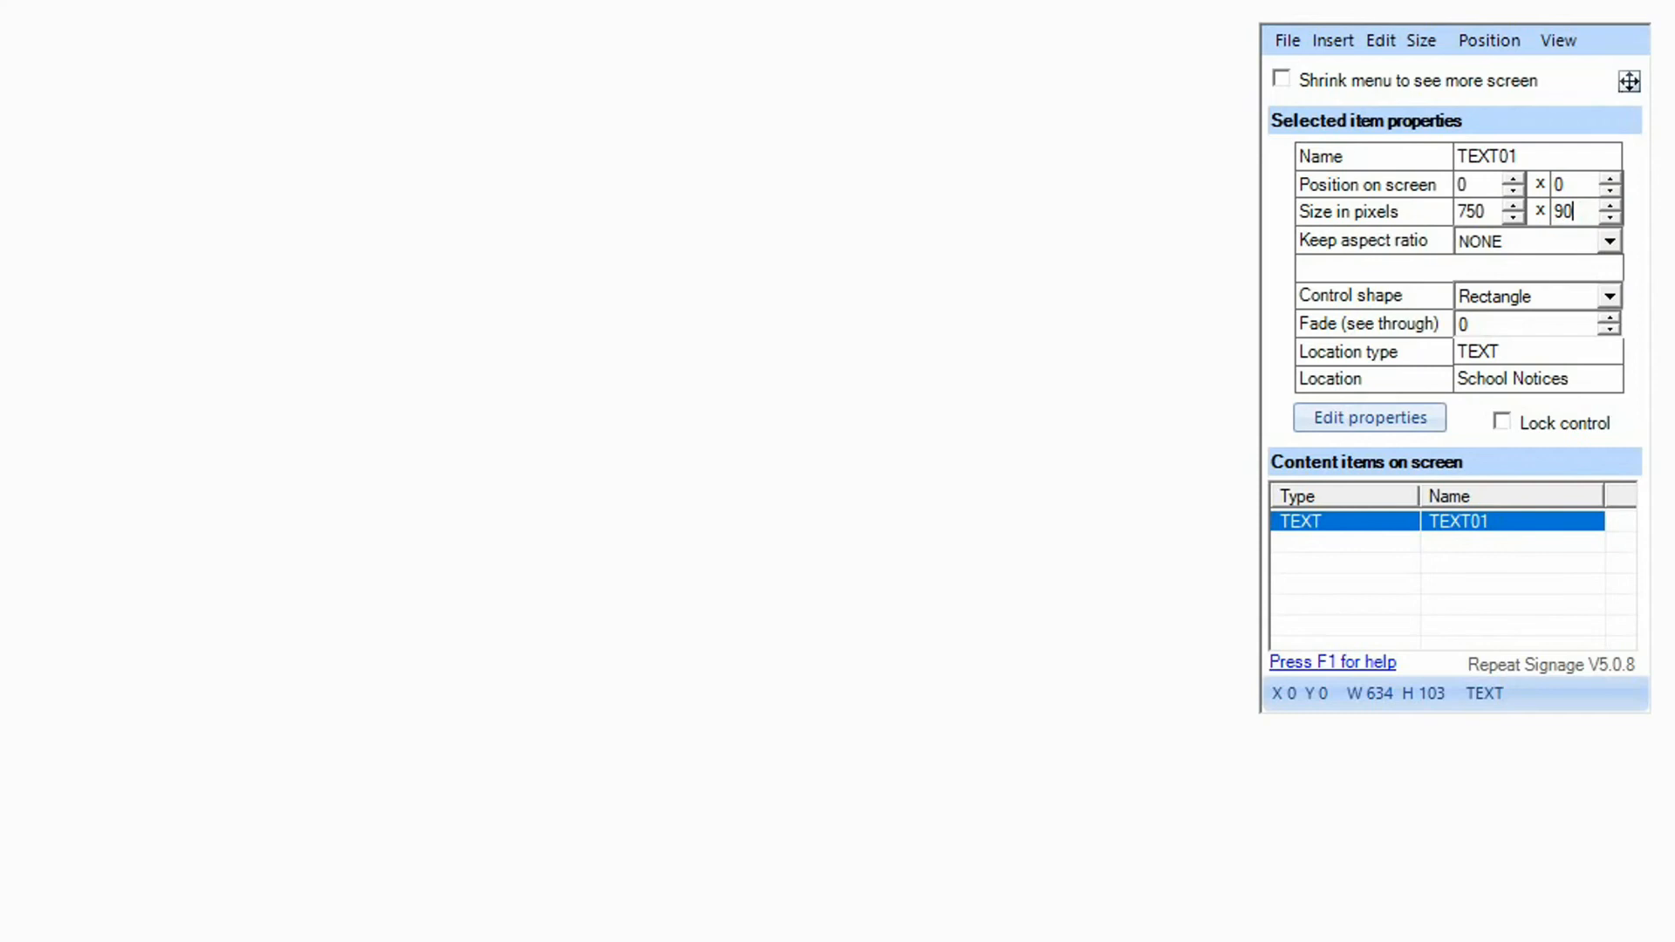
left_click(1322, 276)
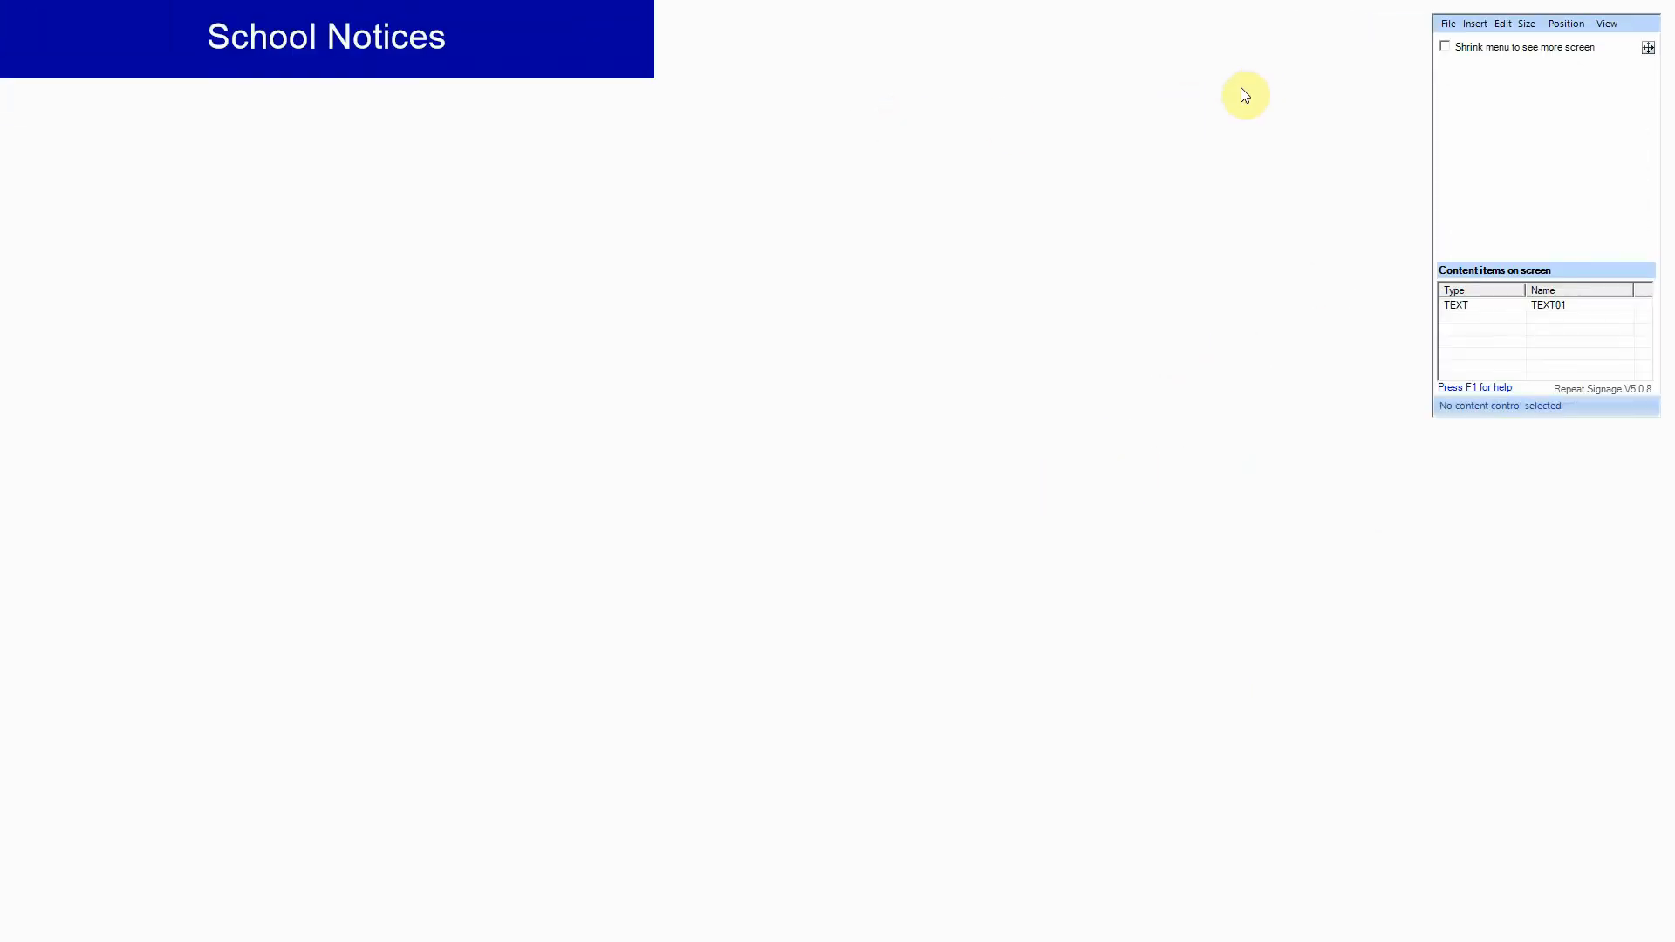
Create a rich text block with "Add your school notices here" as its first line
left_click(1472, 26)
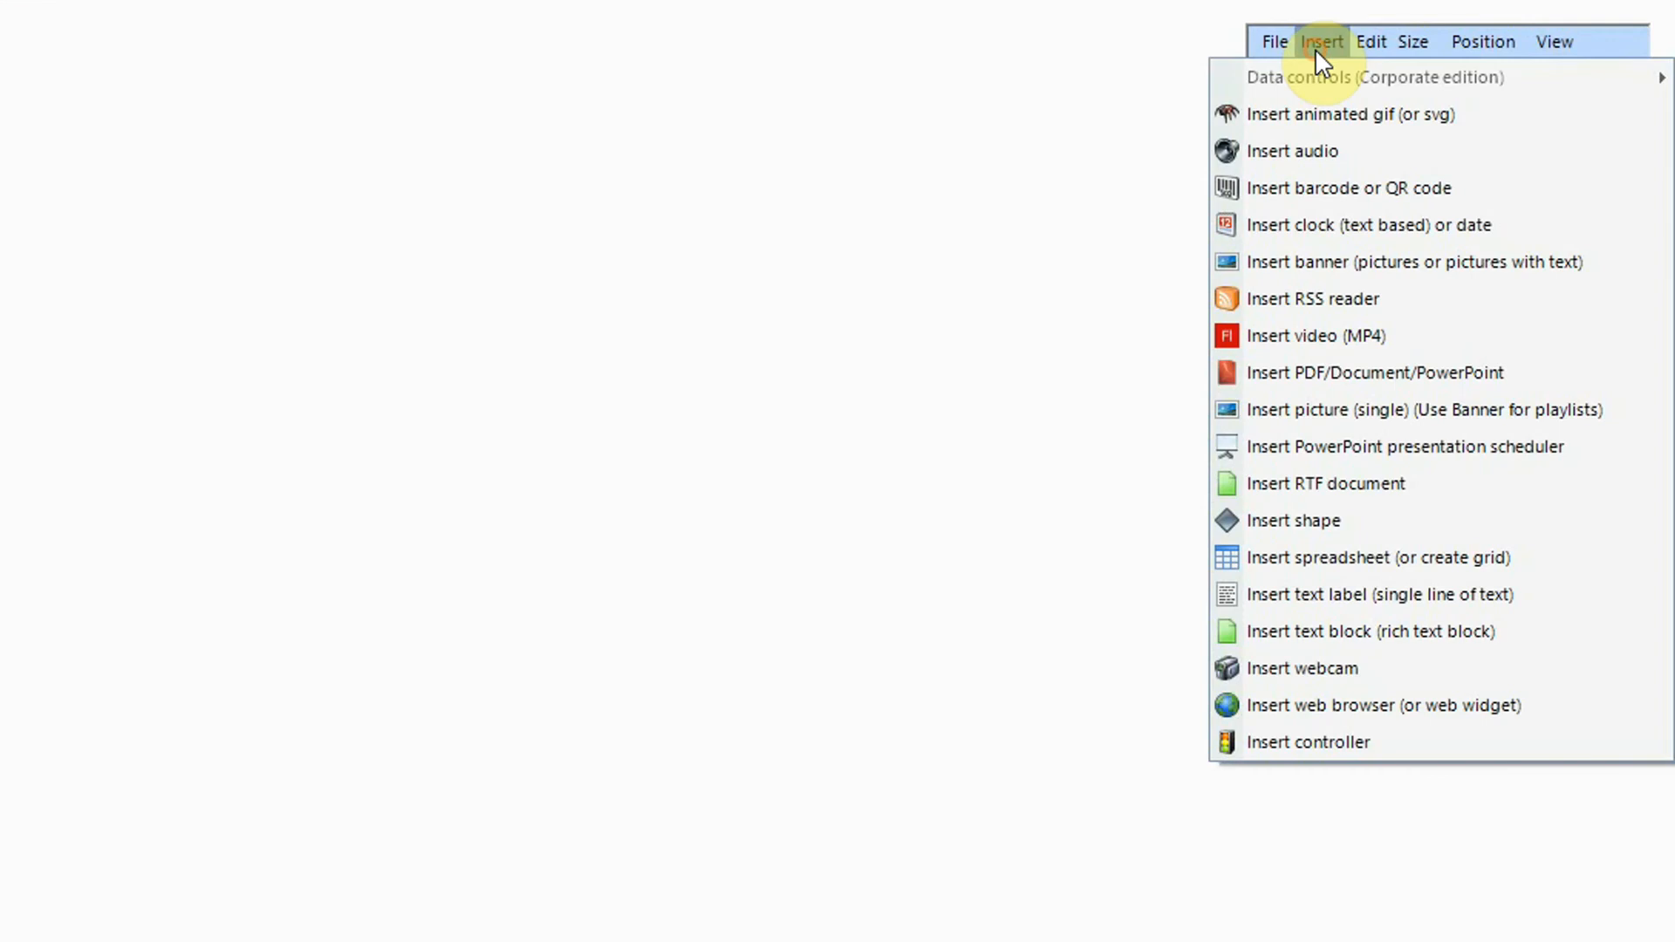
left_click(1328, 631)
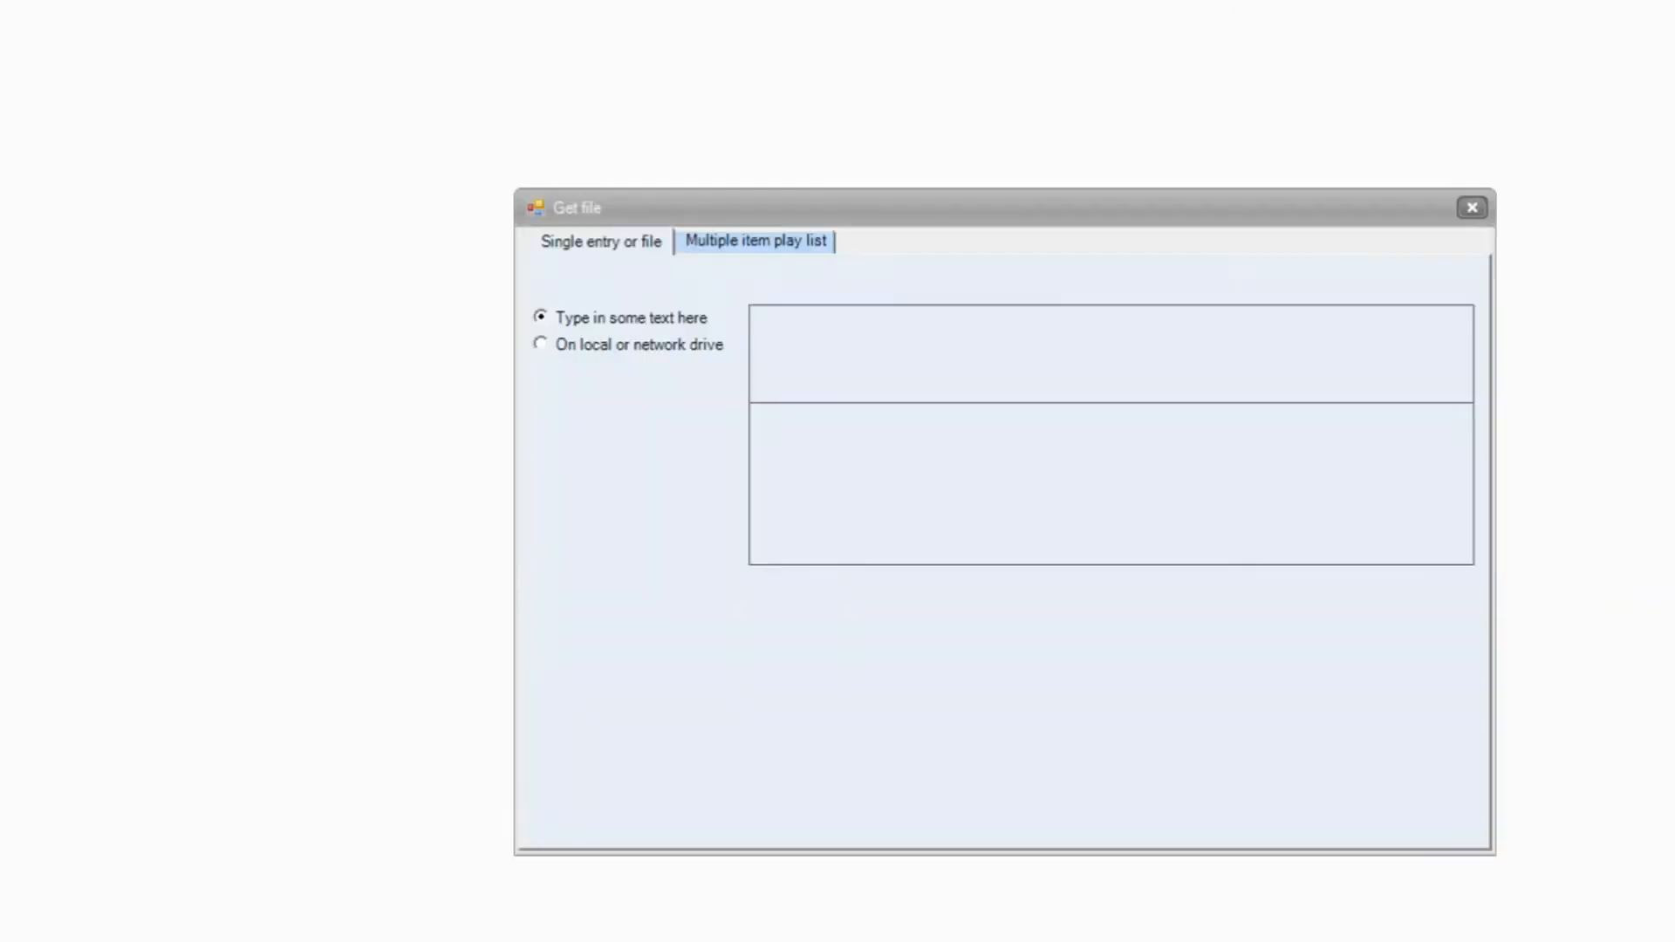
type("A")
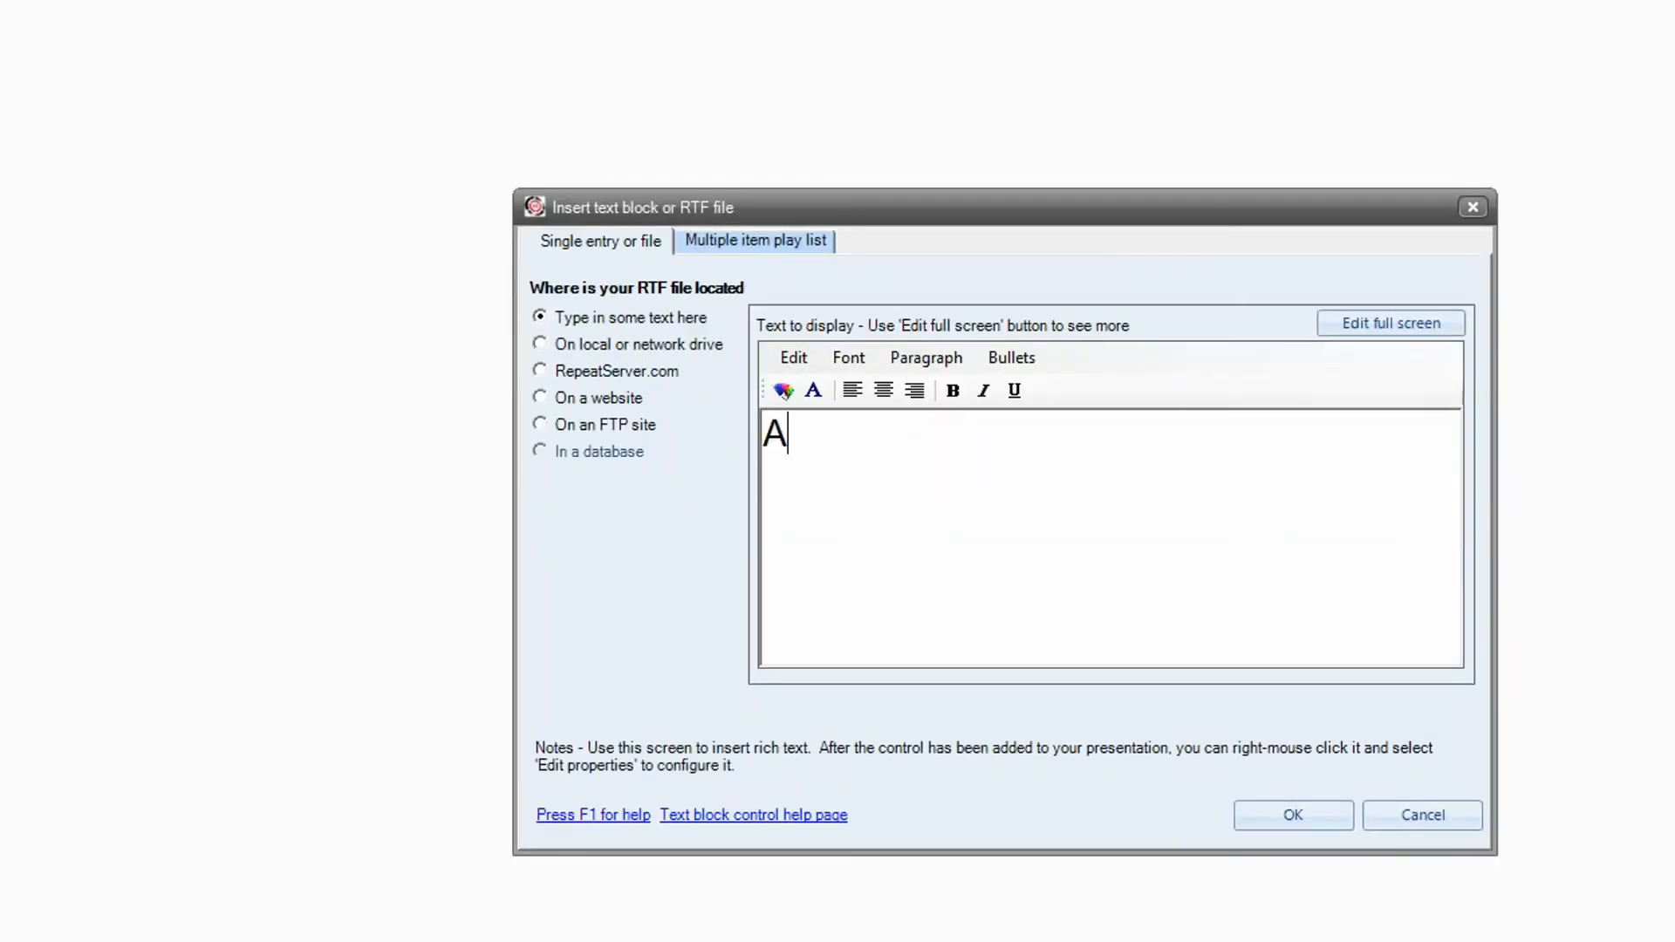
type("dd your")
key("BackSpace")
type("ur ")
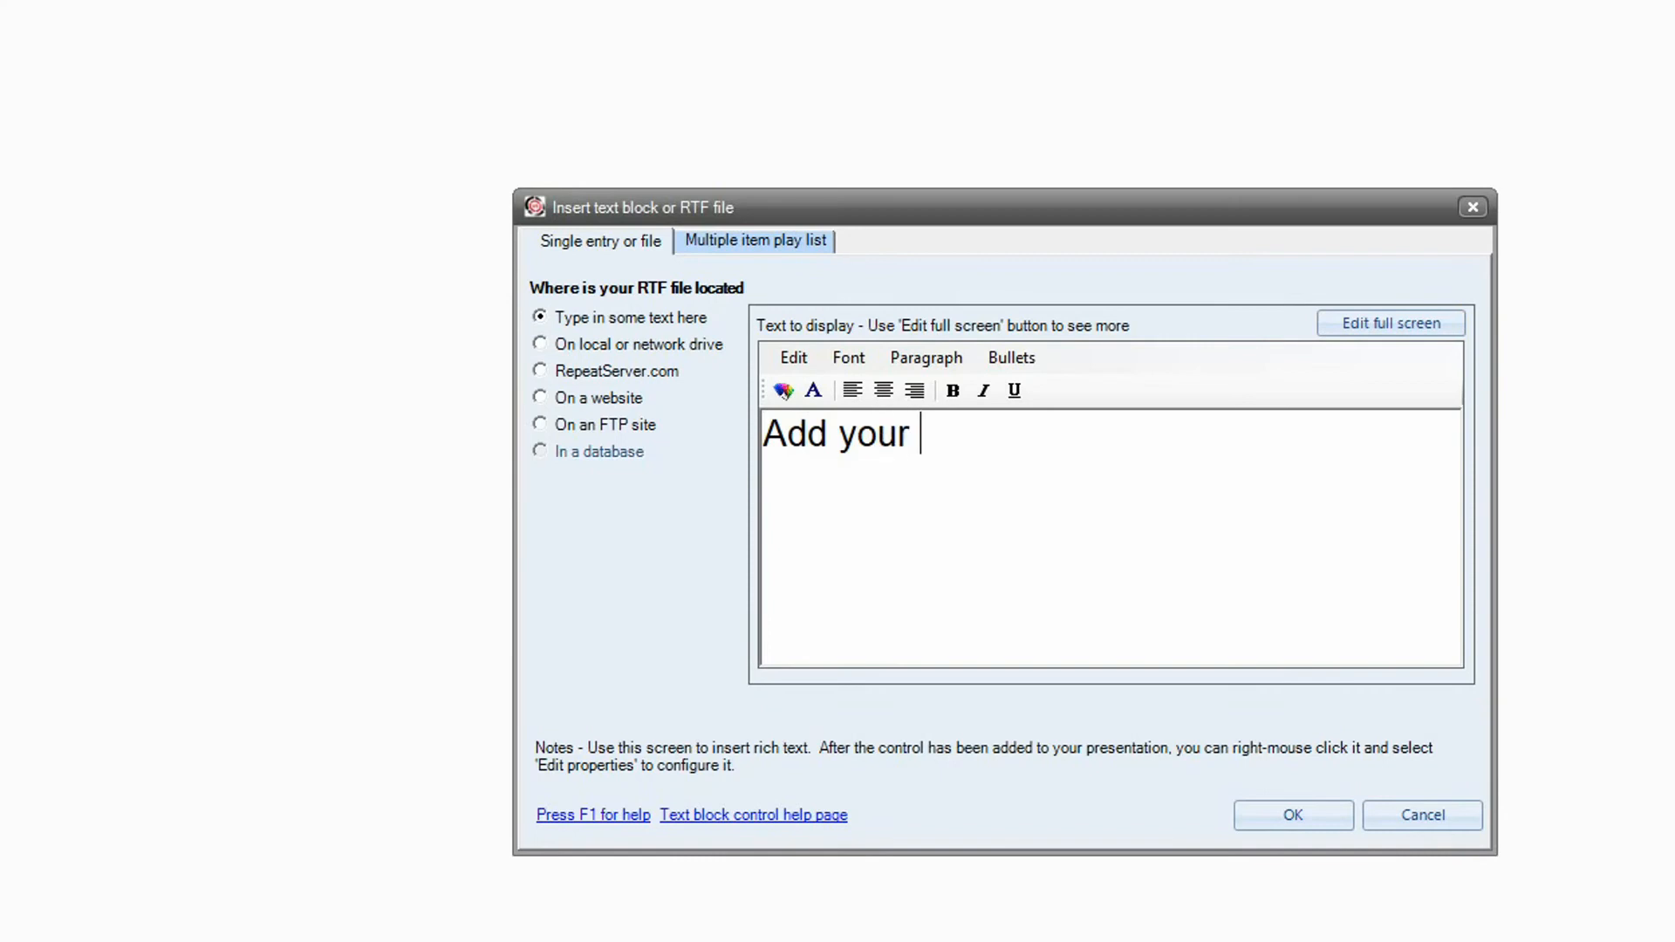
type("school notices here")
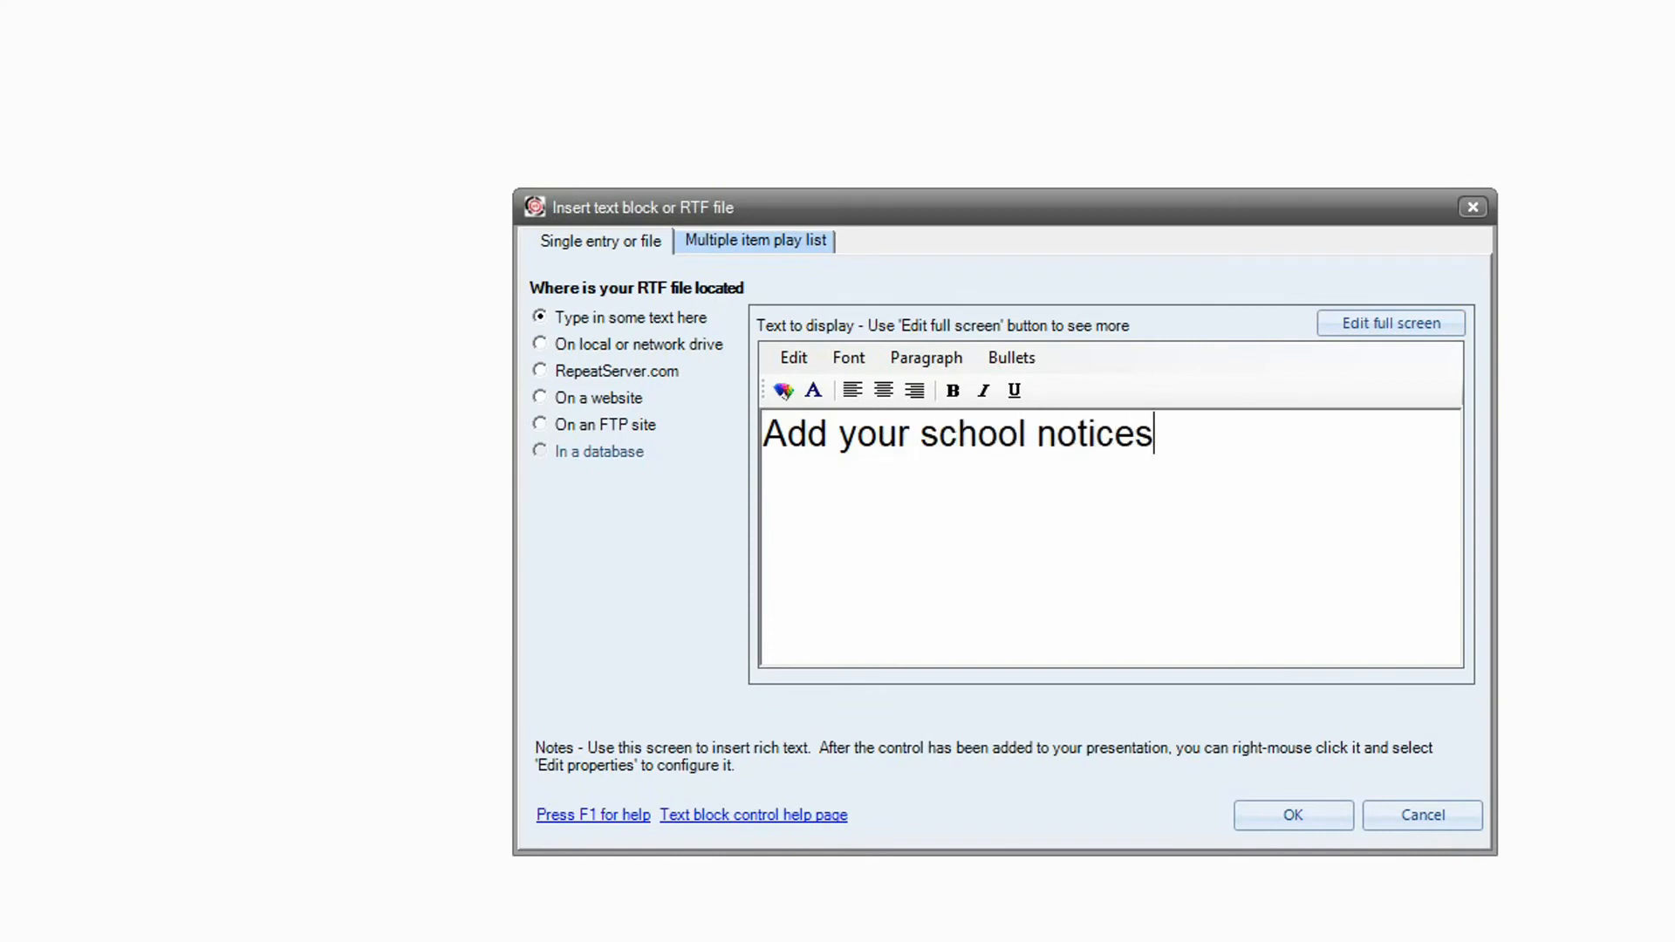
Complete the text block with "Welcome to our academy" after a blank line and shift the inserted block slightly up and left
key("Return")
key("Return")
type("Welcome")
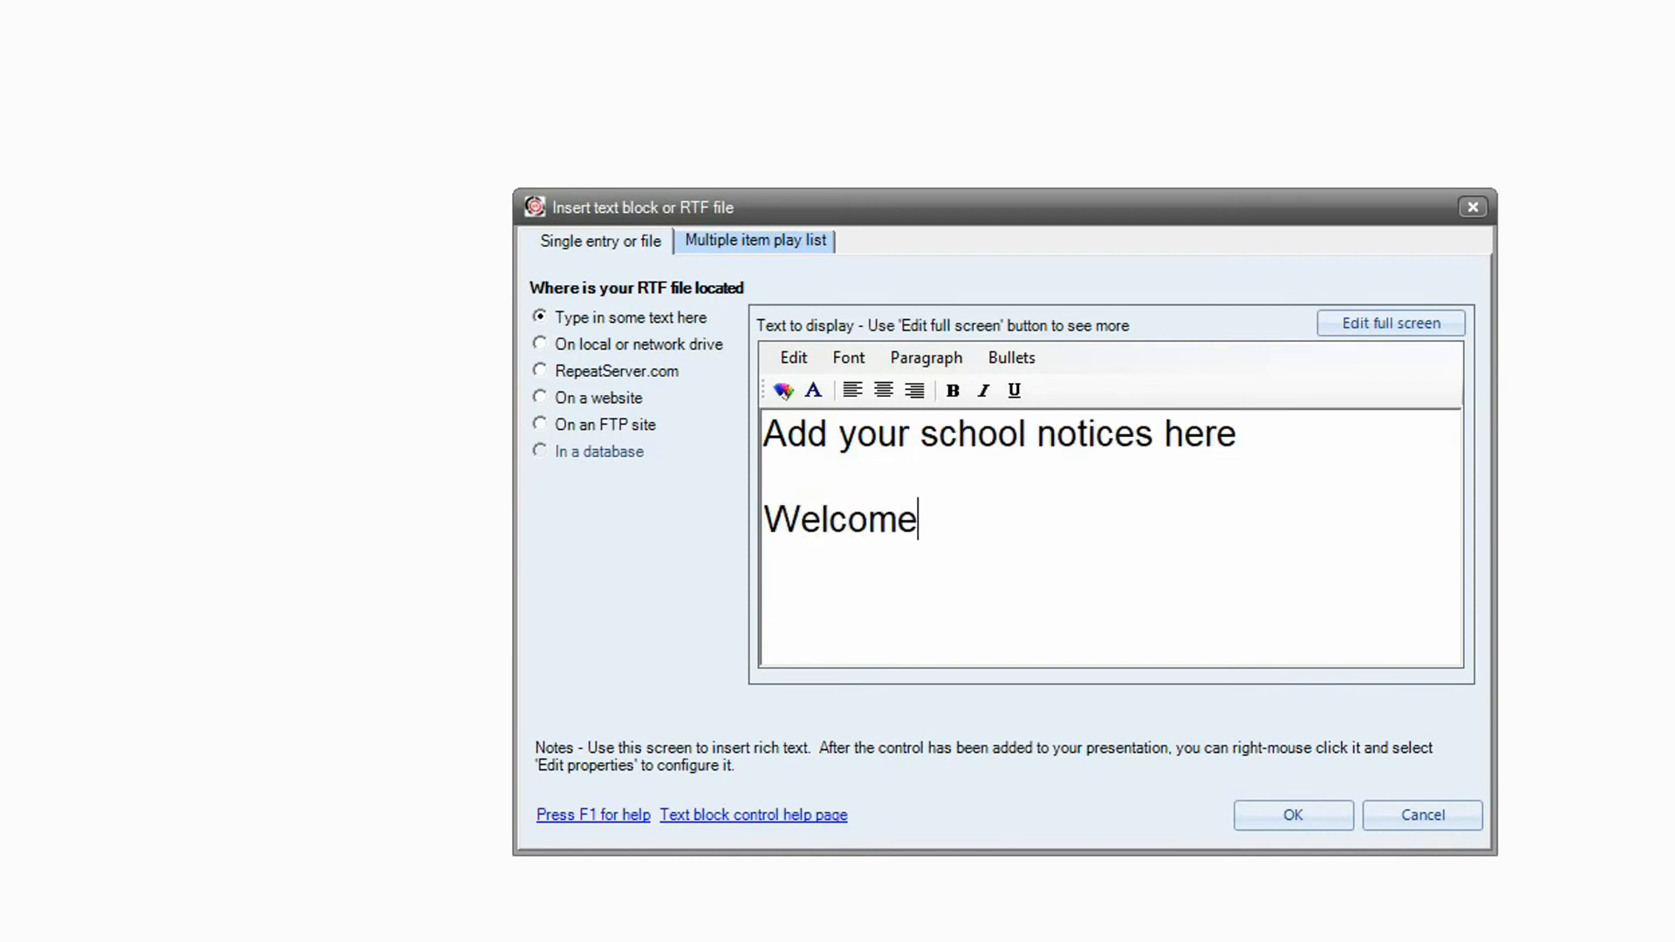
type(" to our ac")
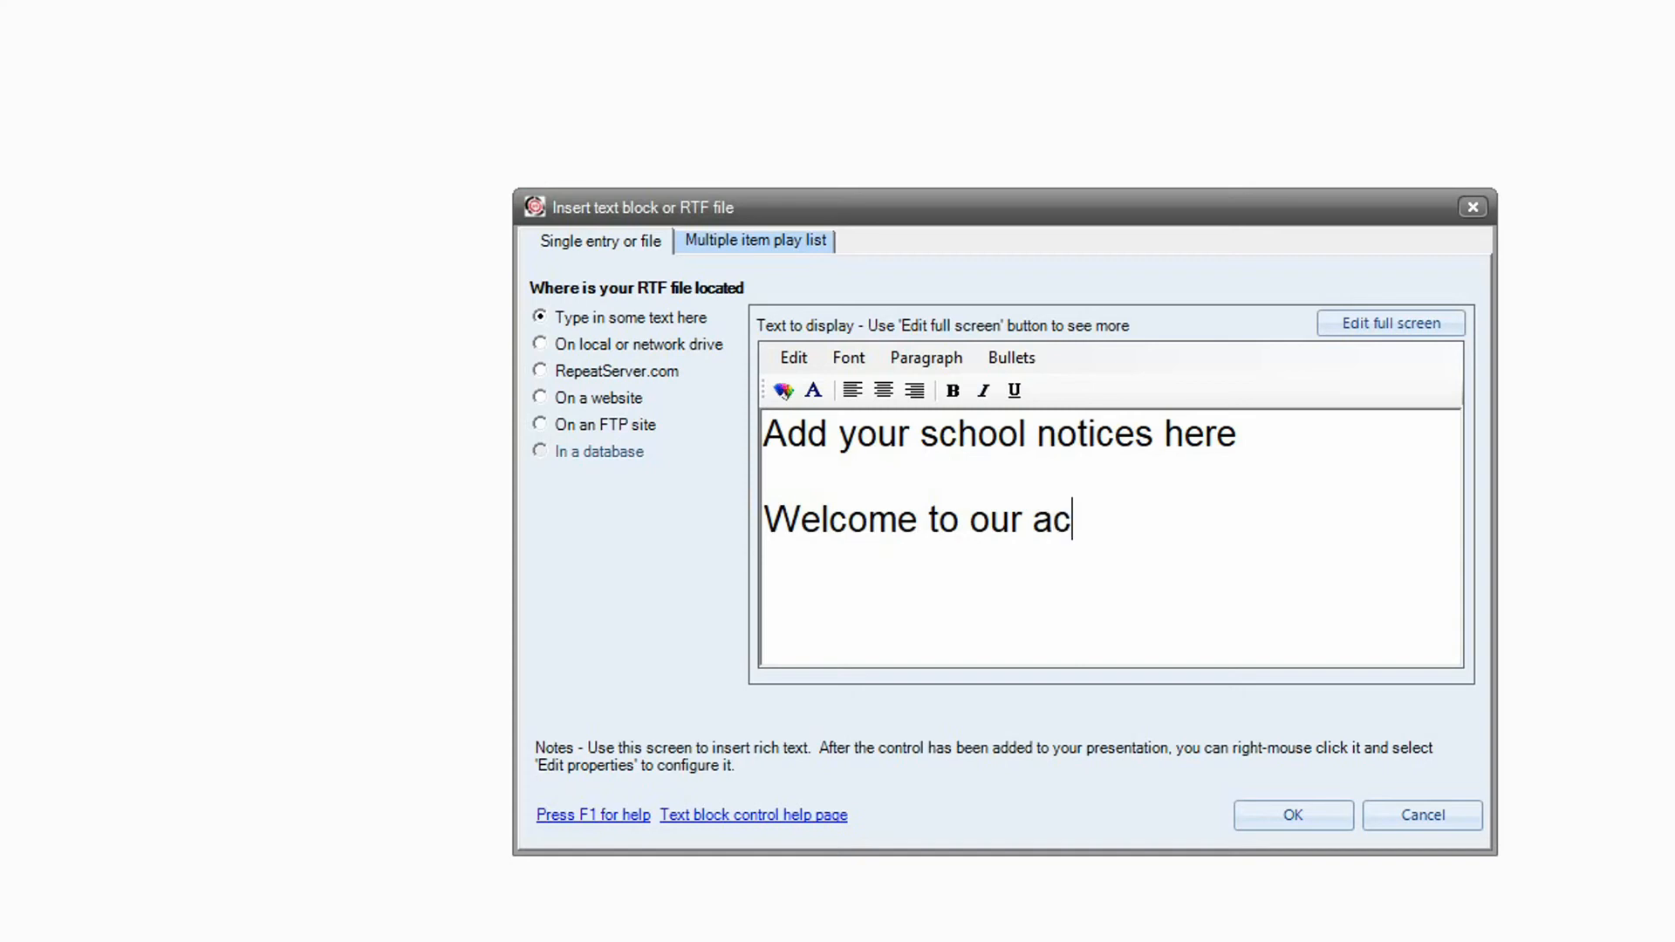
type("ademy")
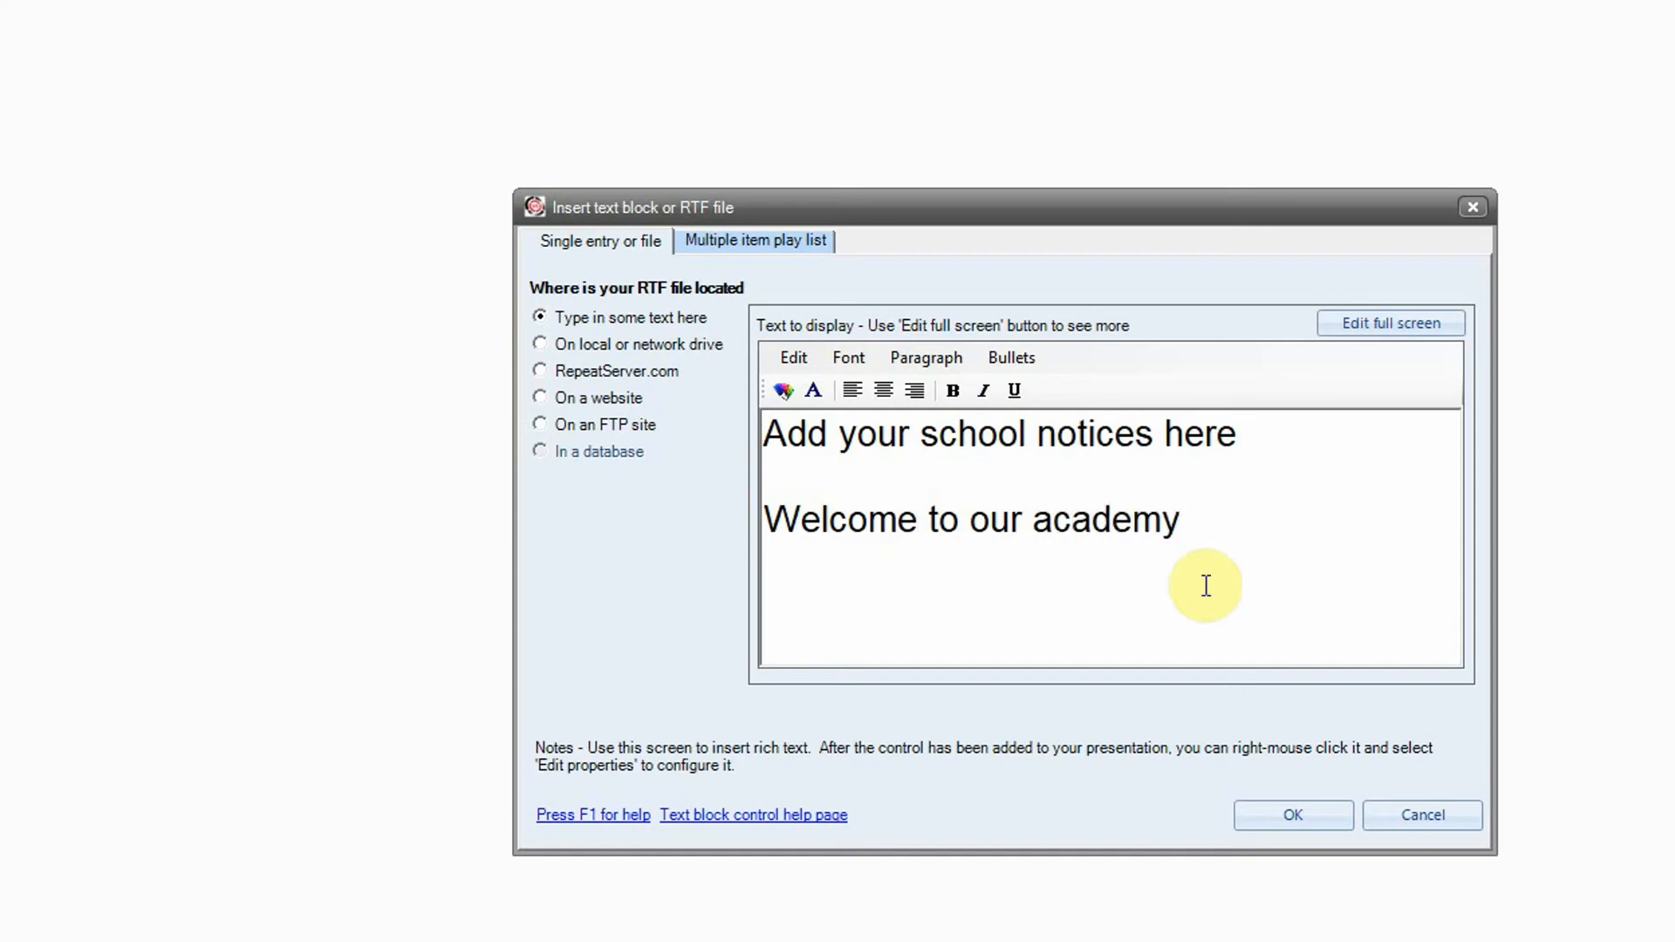
left_click(1300, 815)
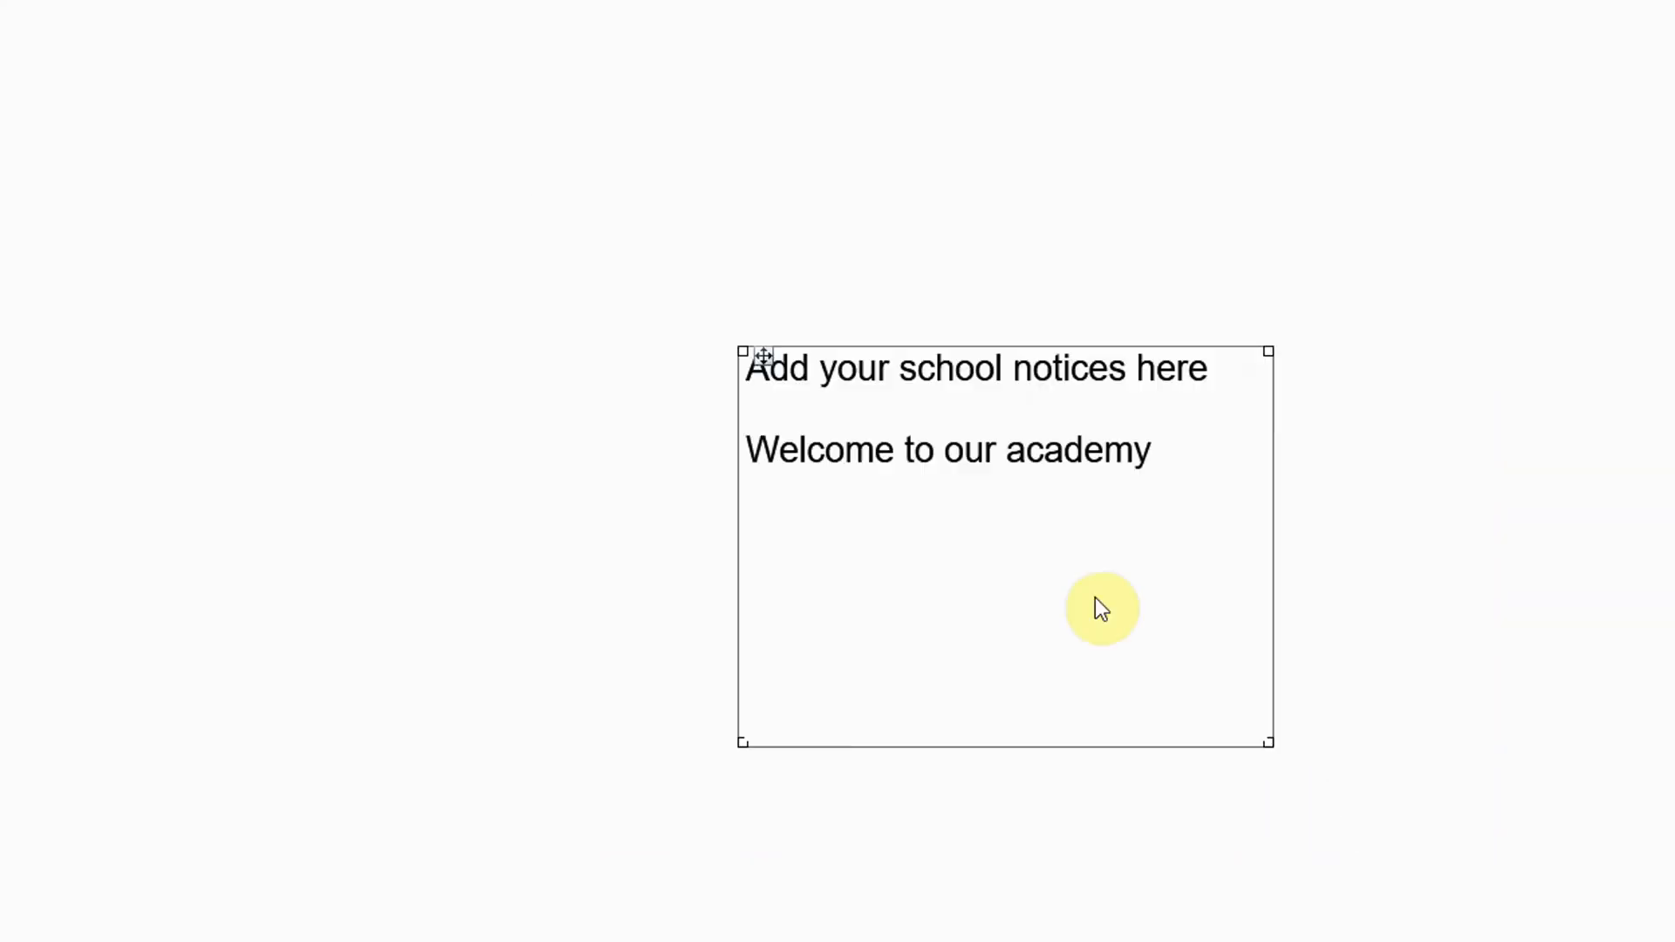
left_click_drag(1091, 598, 985, 536)
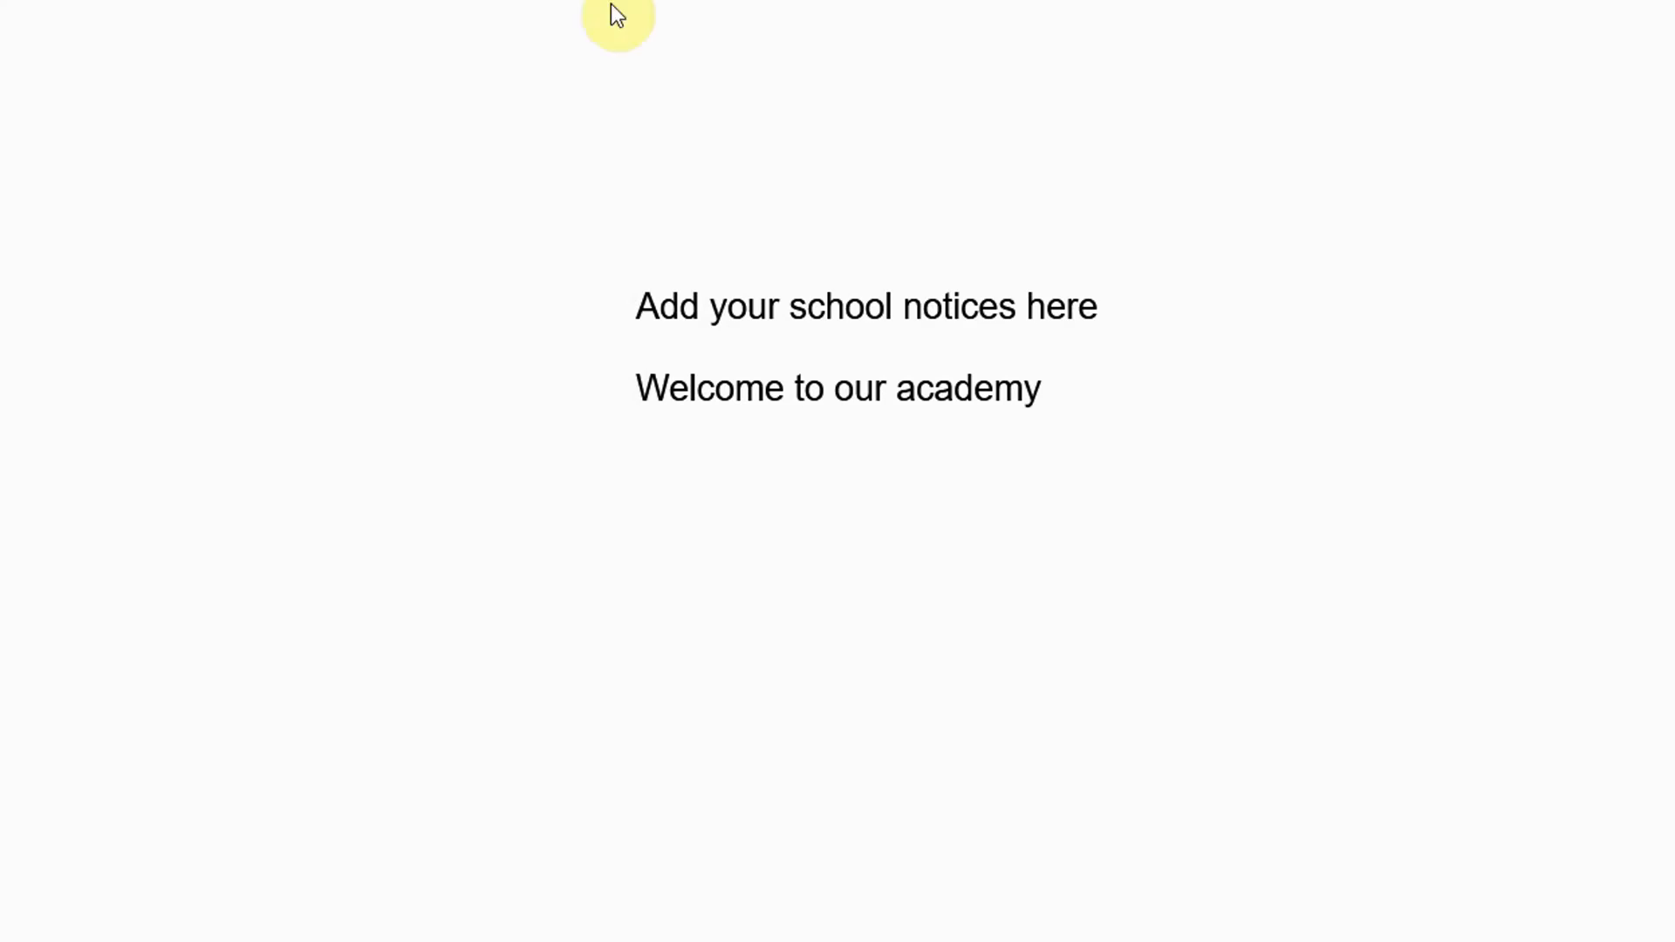
Format the word "Add" in the text block as bold and orange
left_click(806, 343)
double_click(806, 343)
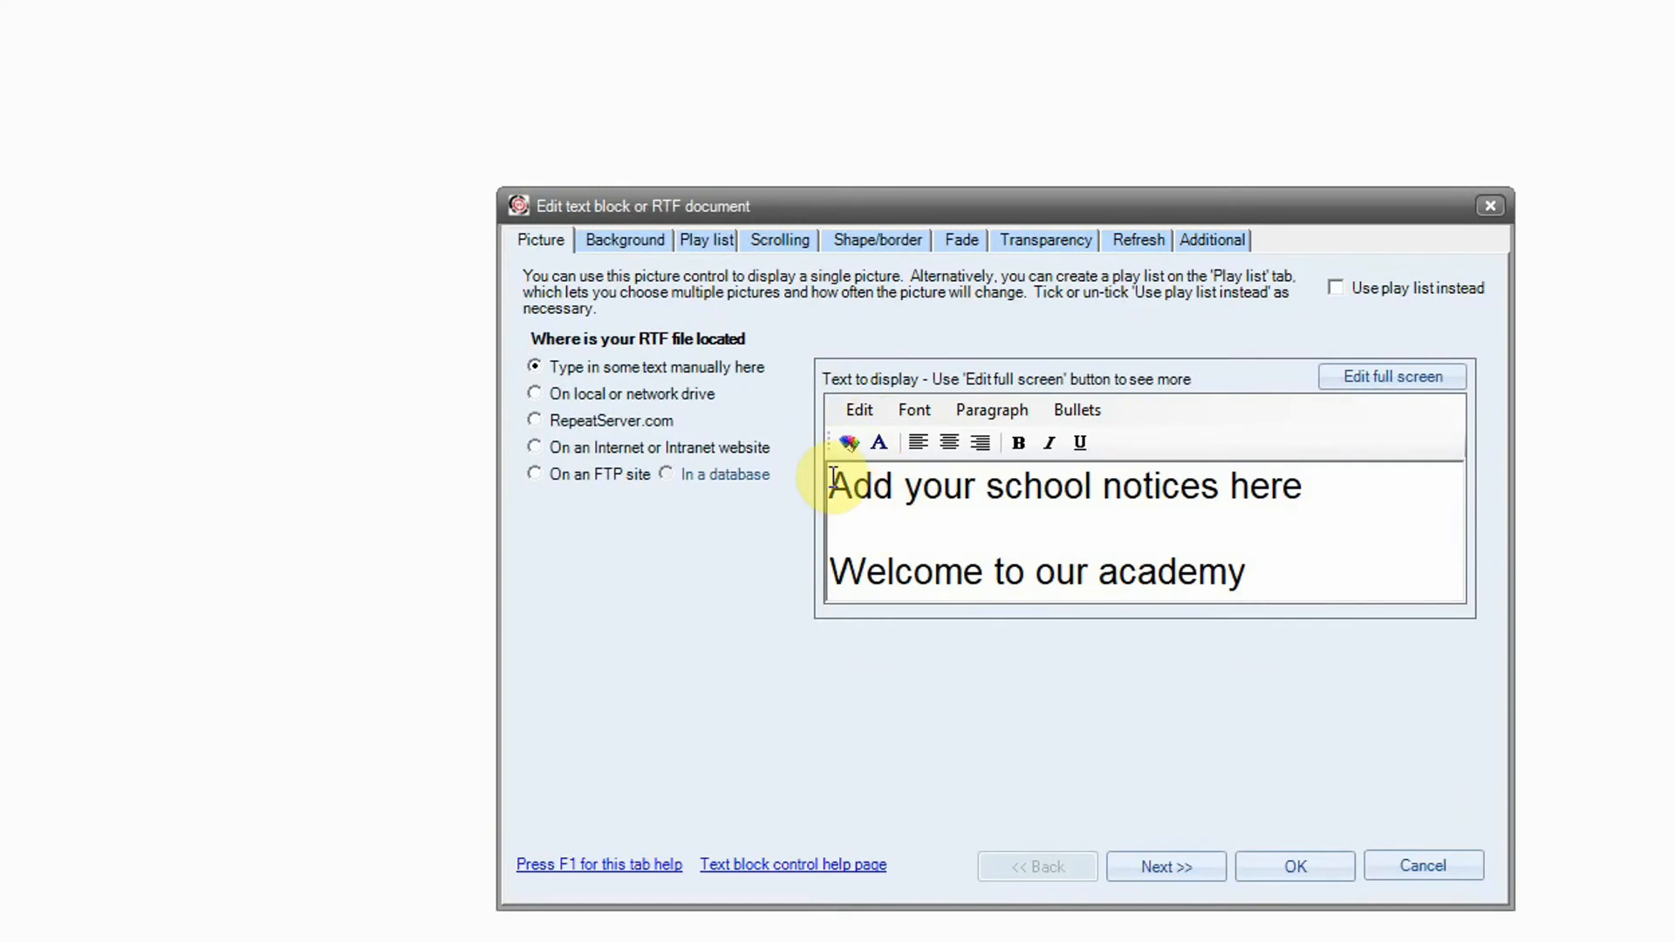
left_click_drag(833, 480, 898, 484)
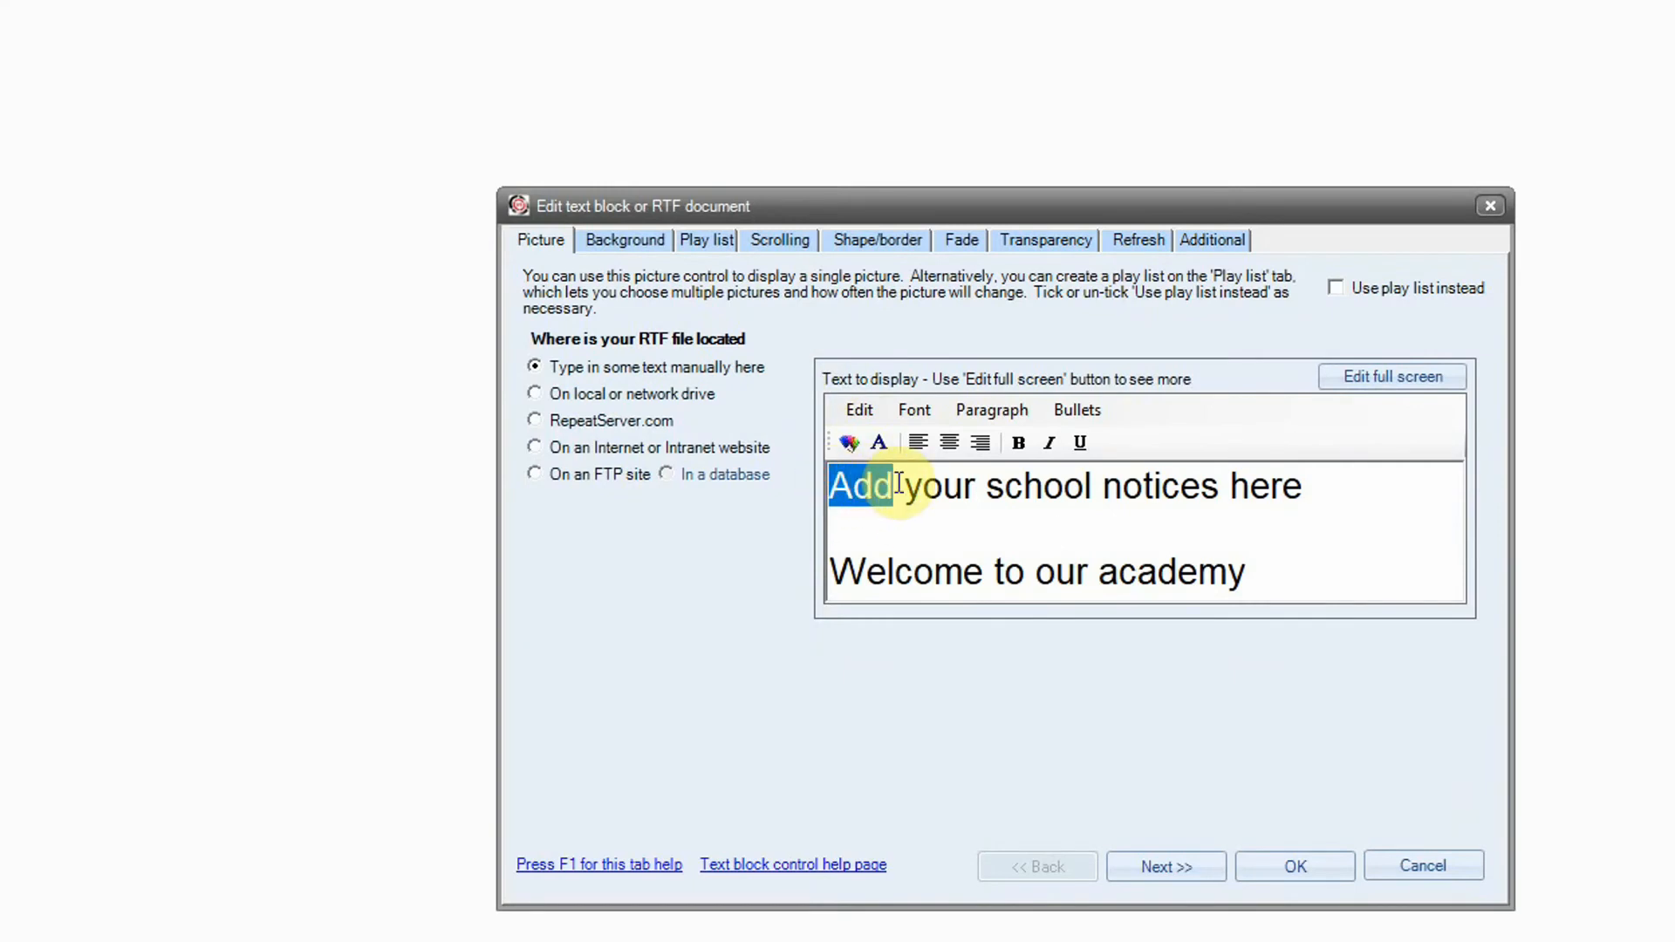
left_click(1021, 445)
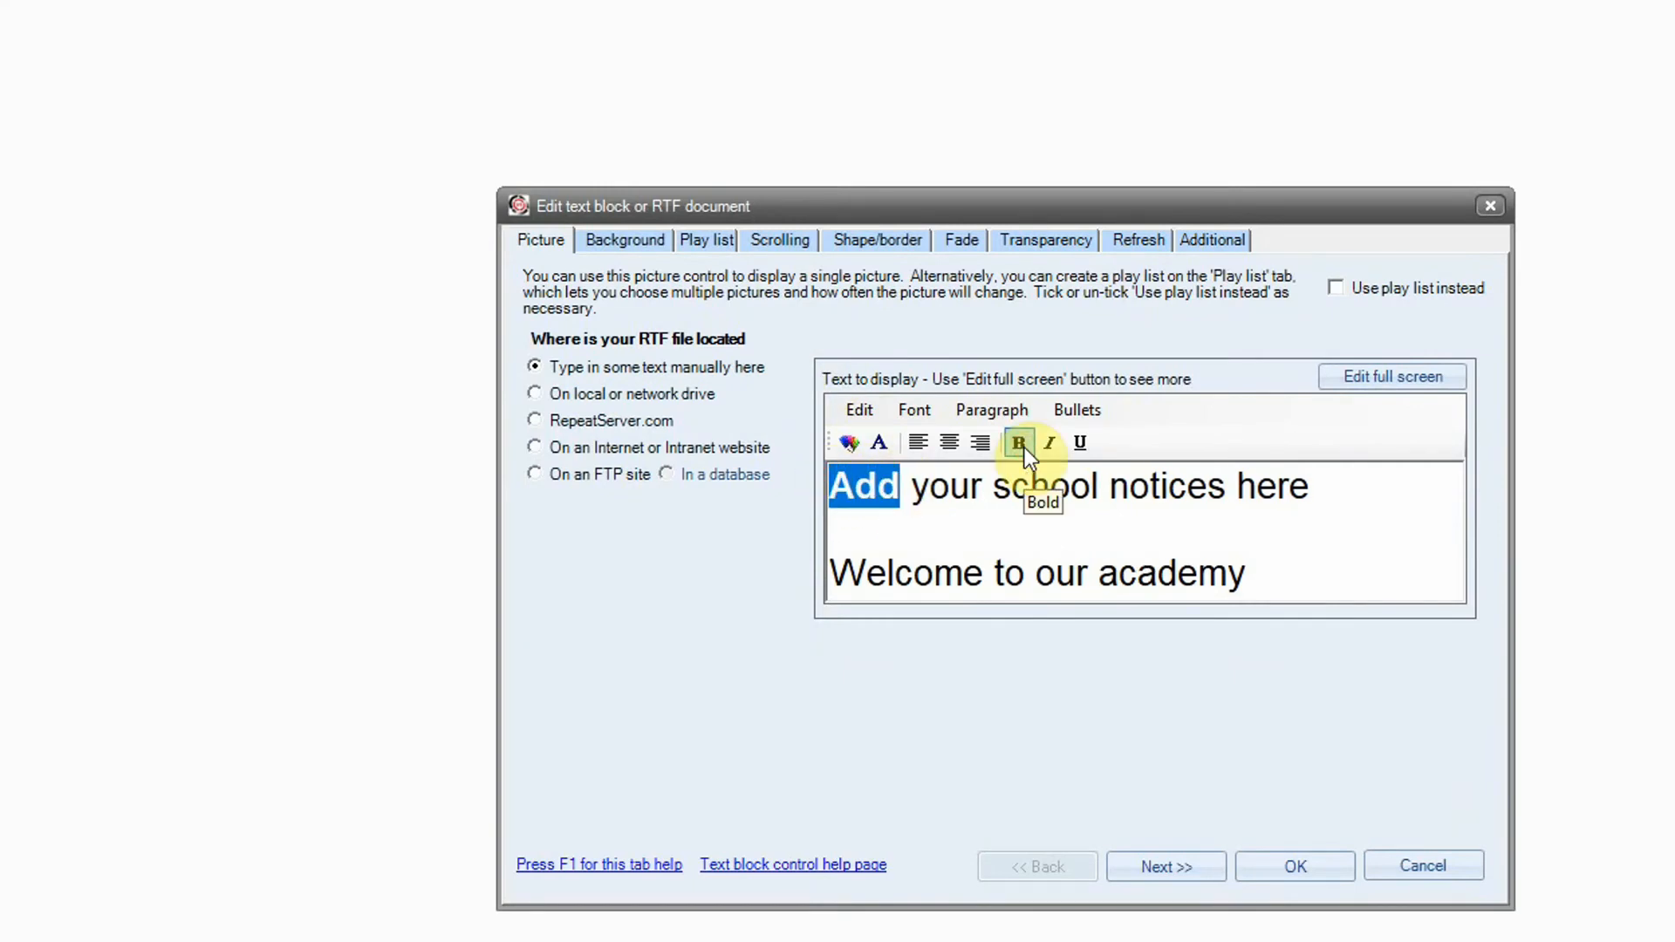
left_click(862, 445)
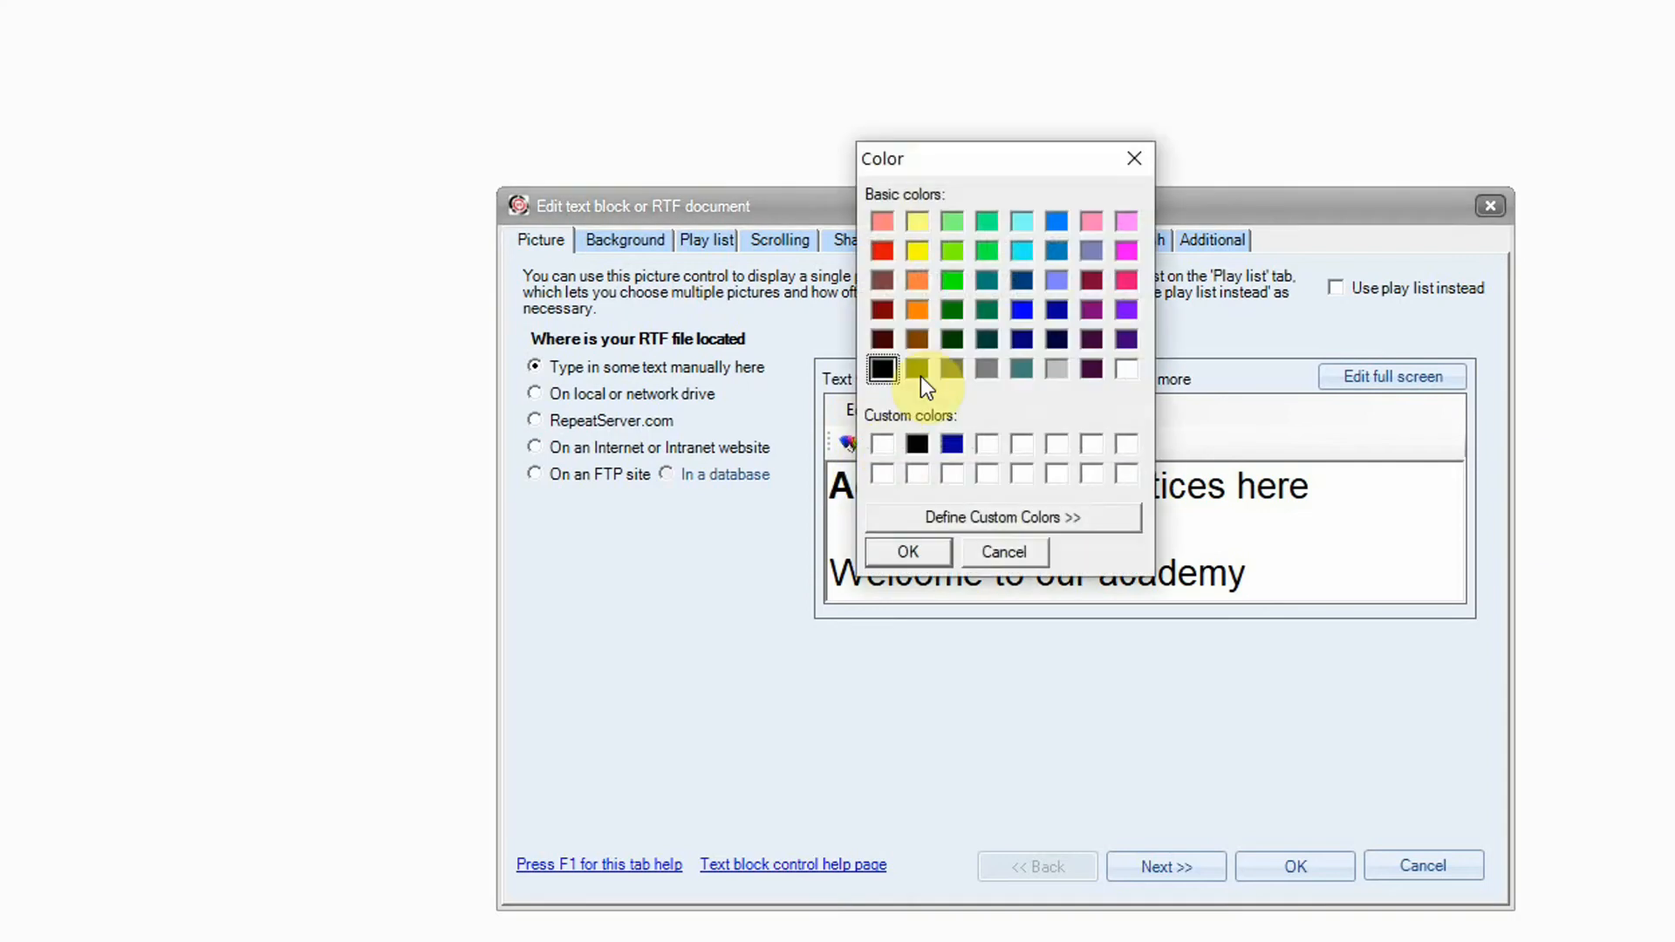
left_click(913, 314)
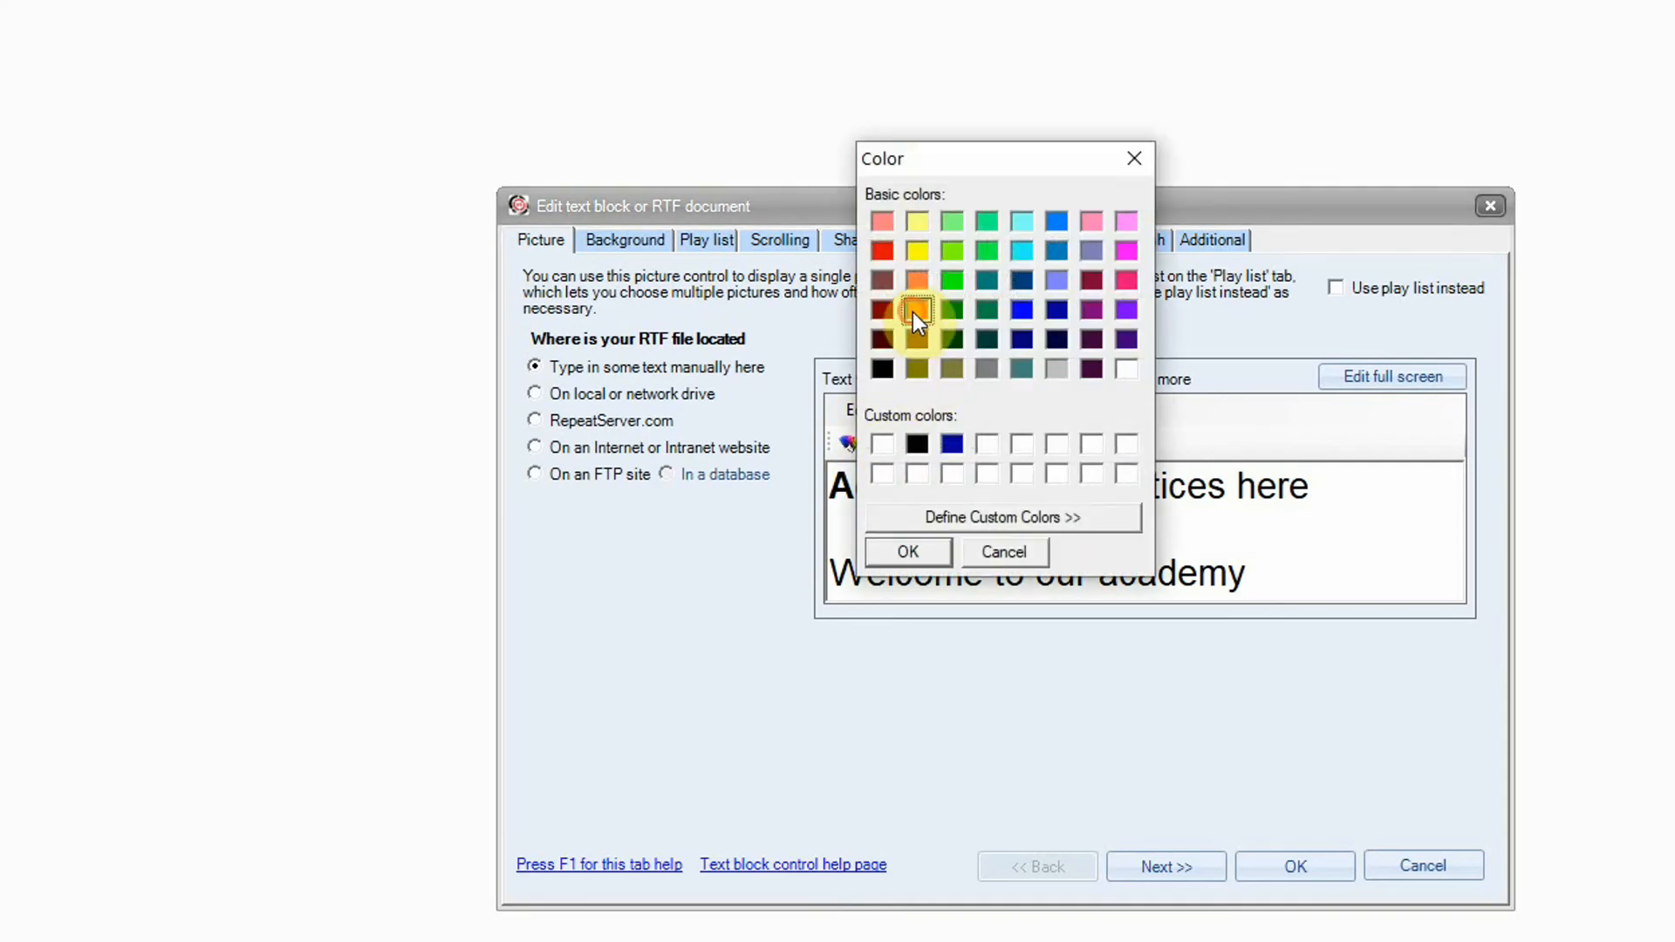
left_click(934, 556)
Revert the word "Add" to regular black text and apply the changes to the text block
left_click_drag(1098, 576, 1119, 578)
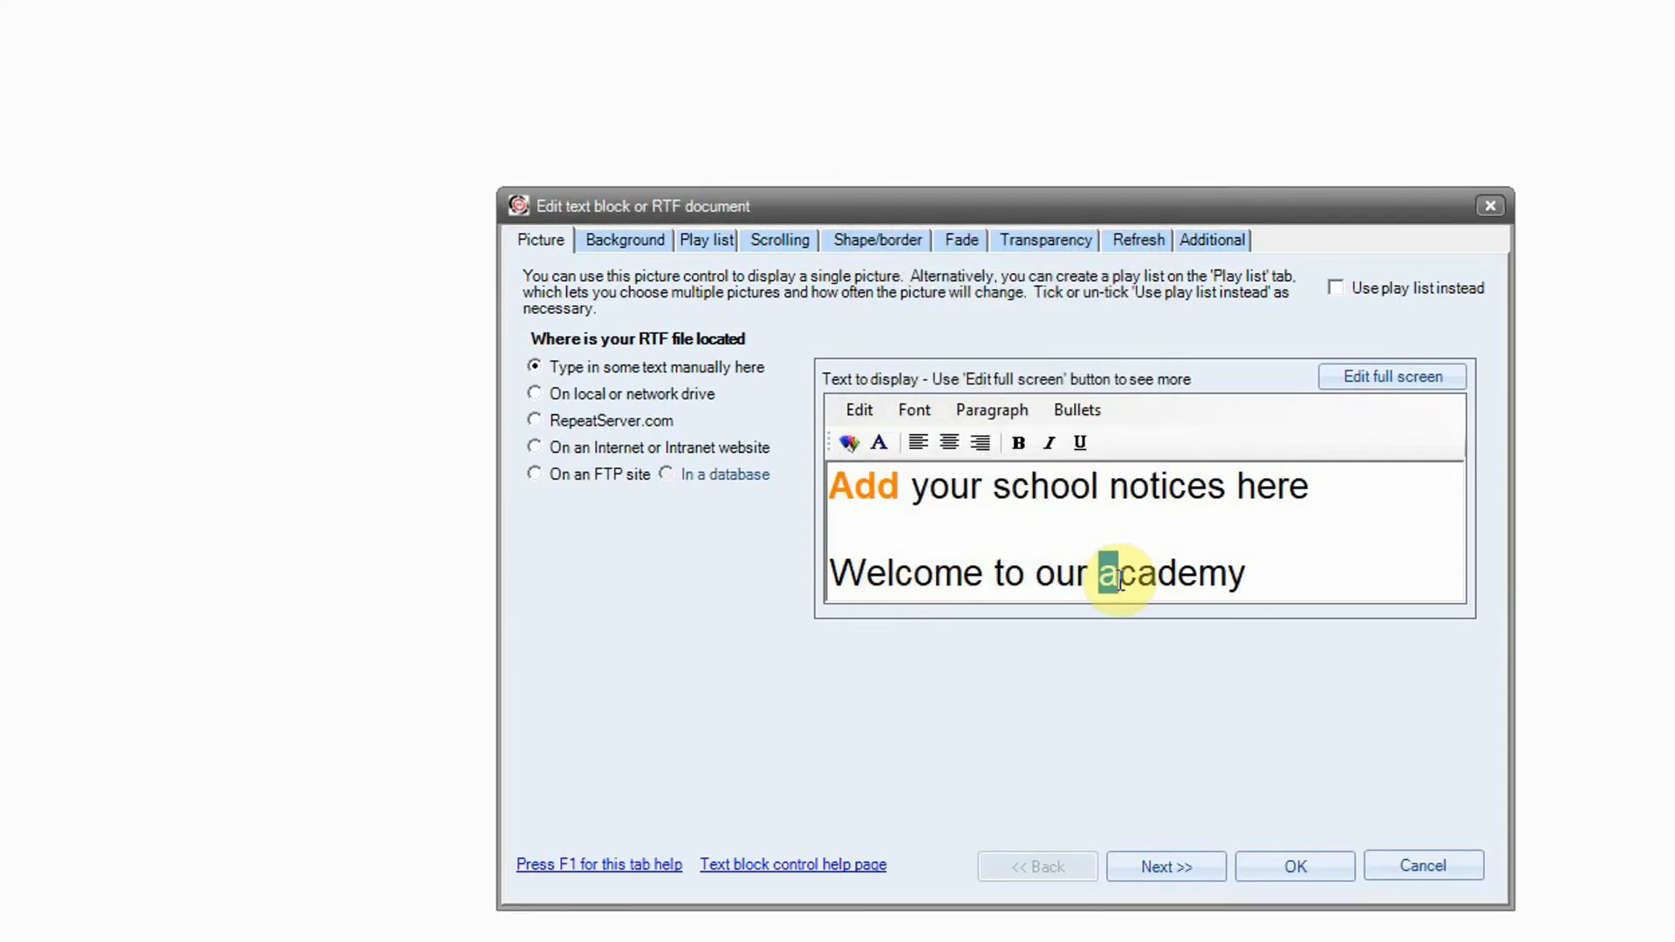
left_click(1020, 444)
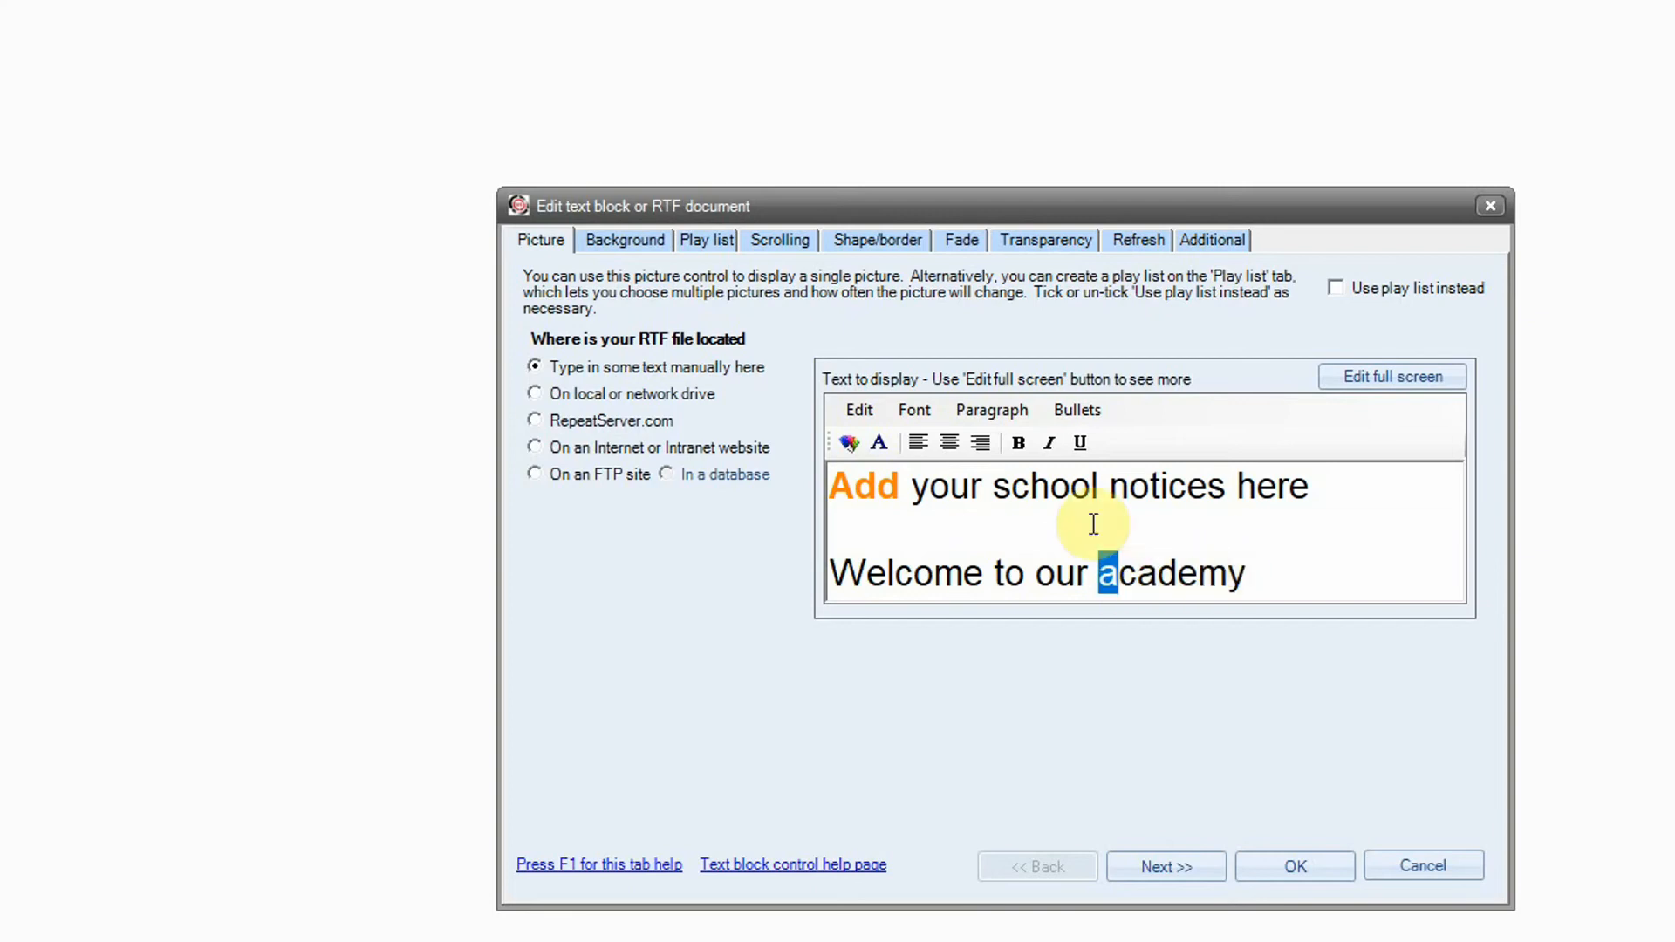
double_click(917, 476)
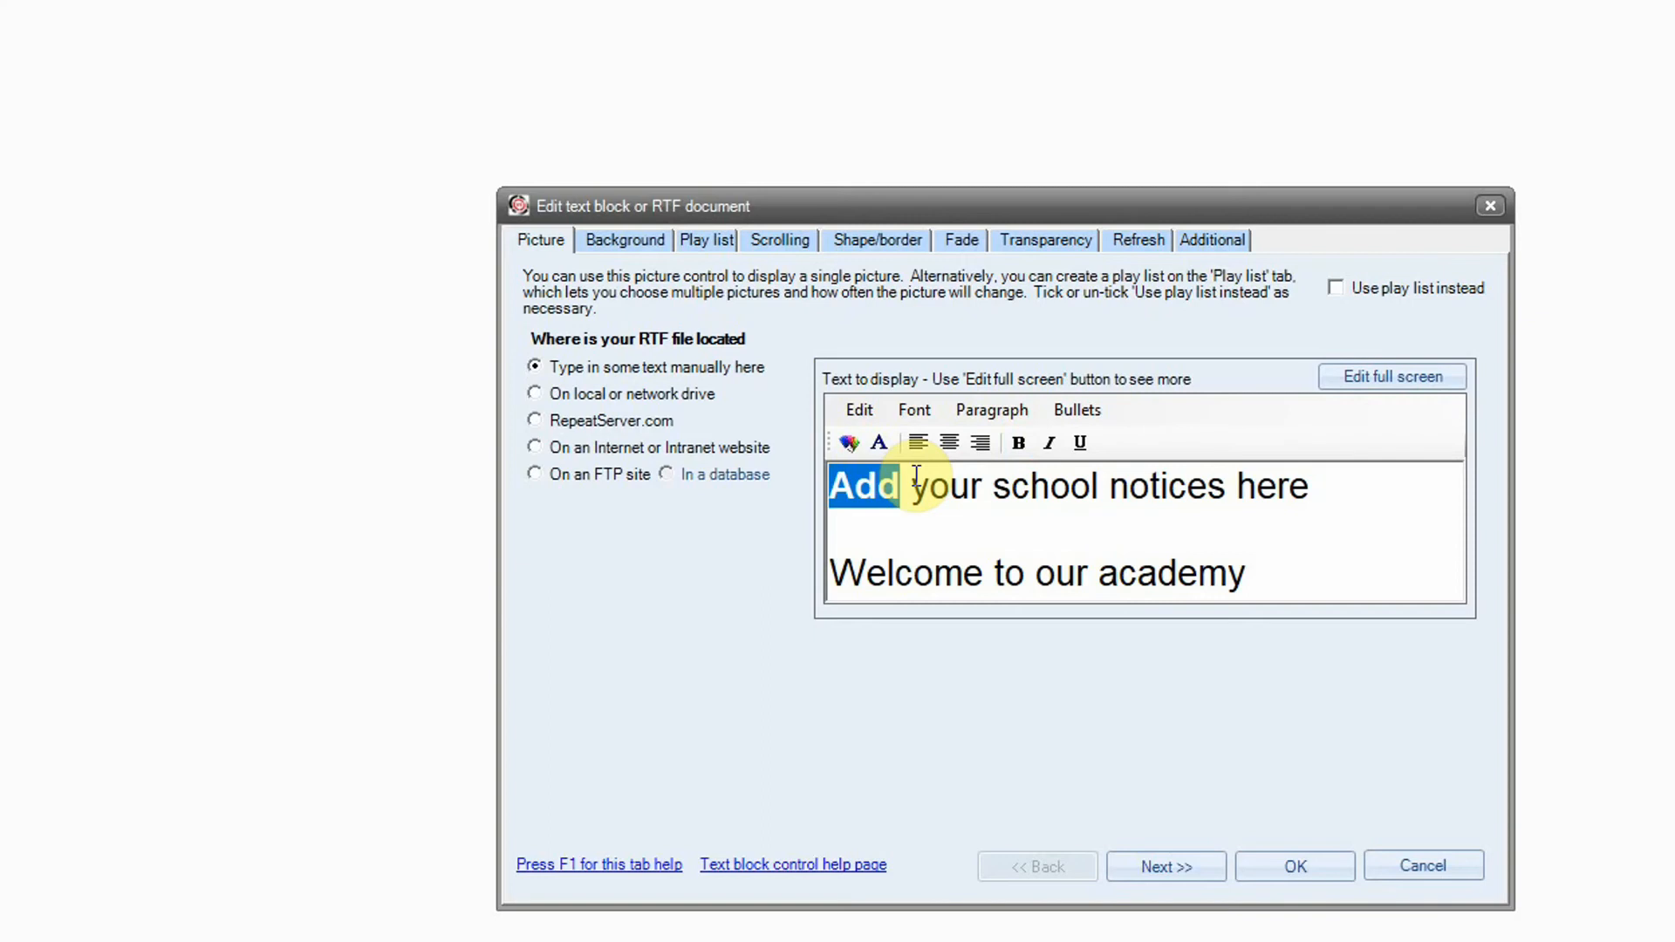
key("ctrl+b")
left_click(1300, 583)
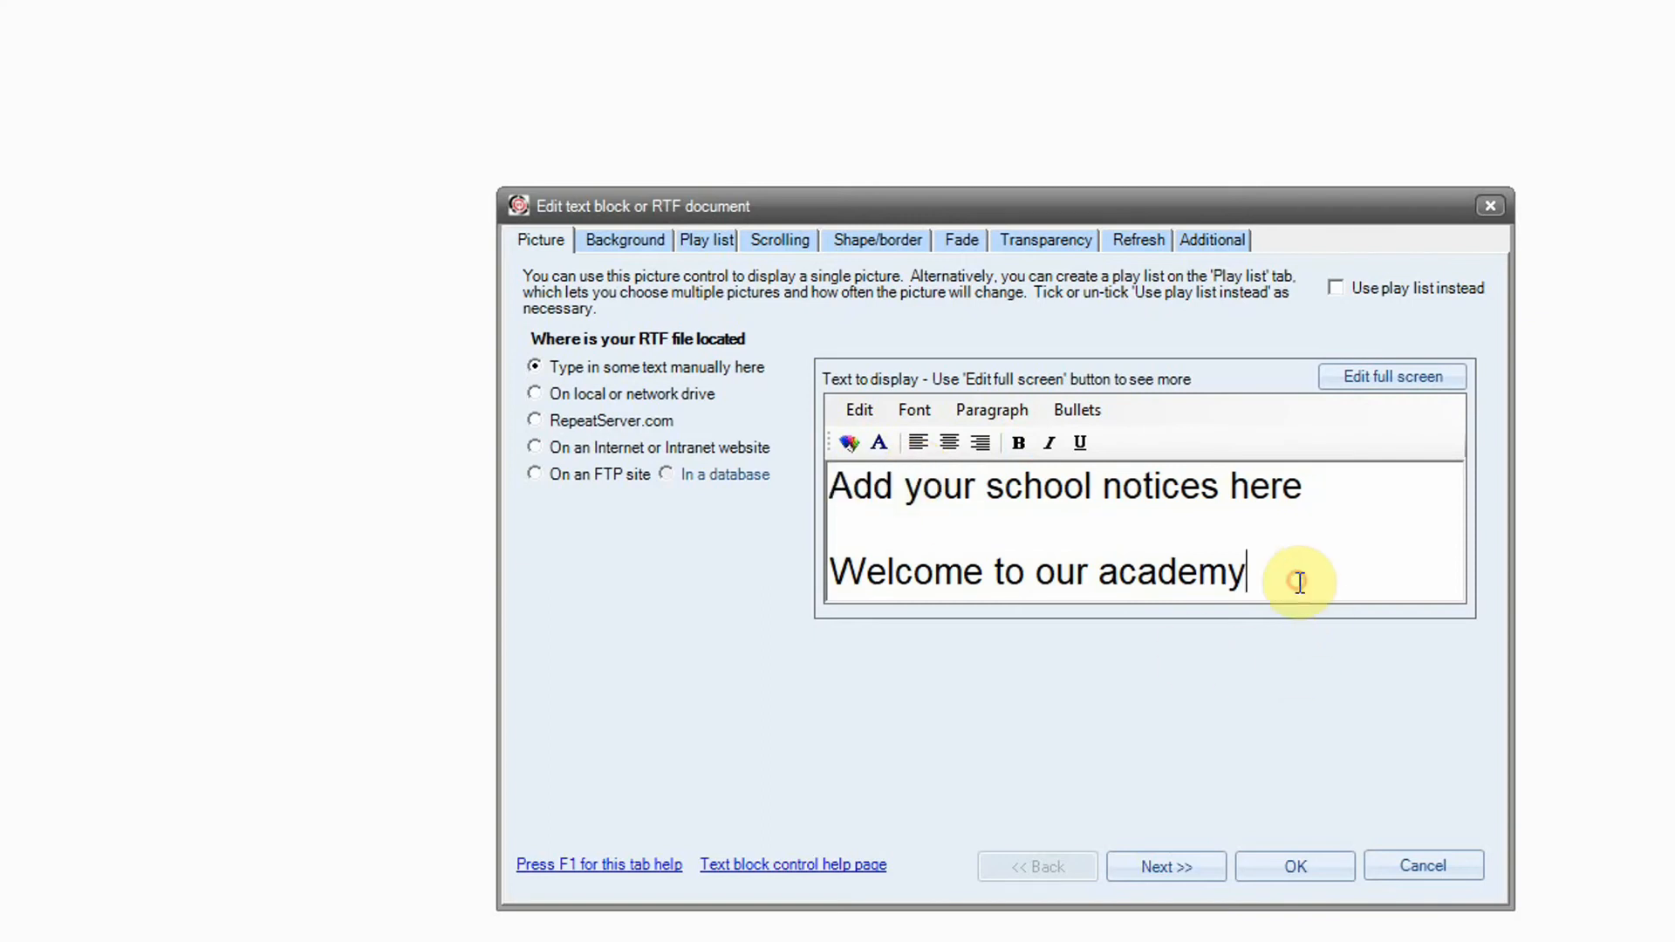
left_click(1315, 869)
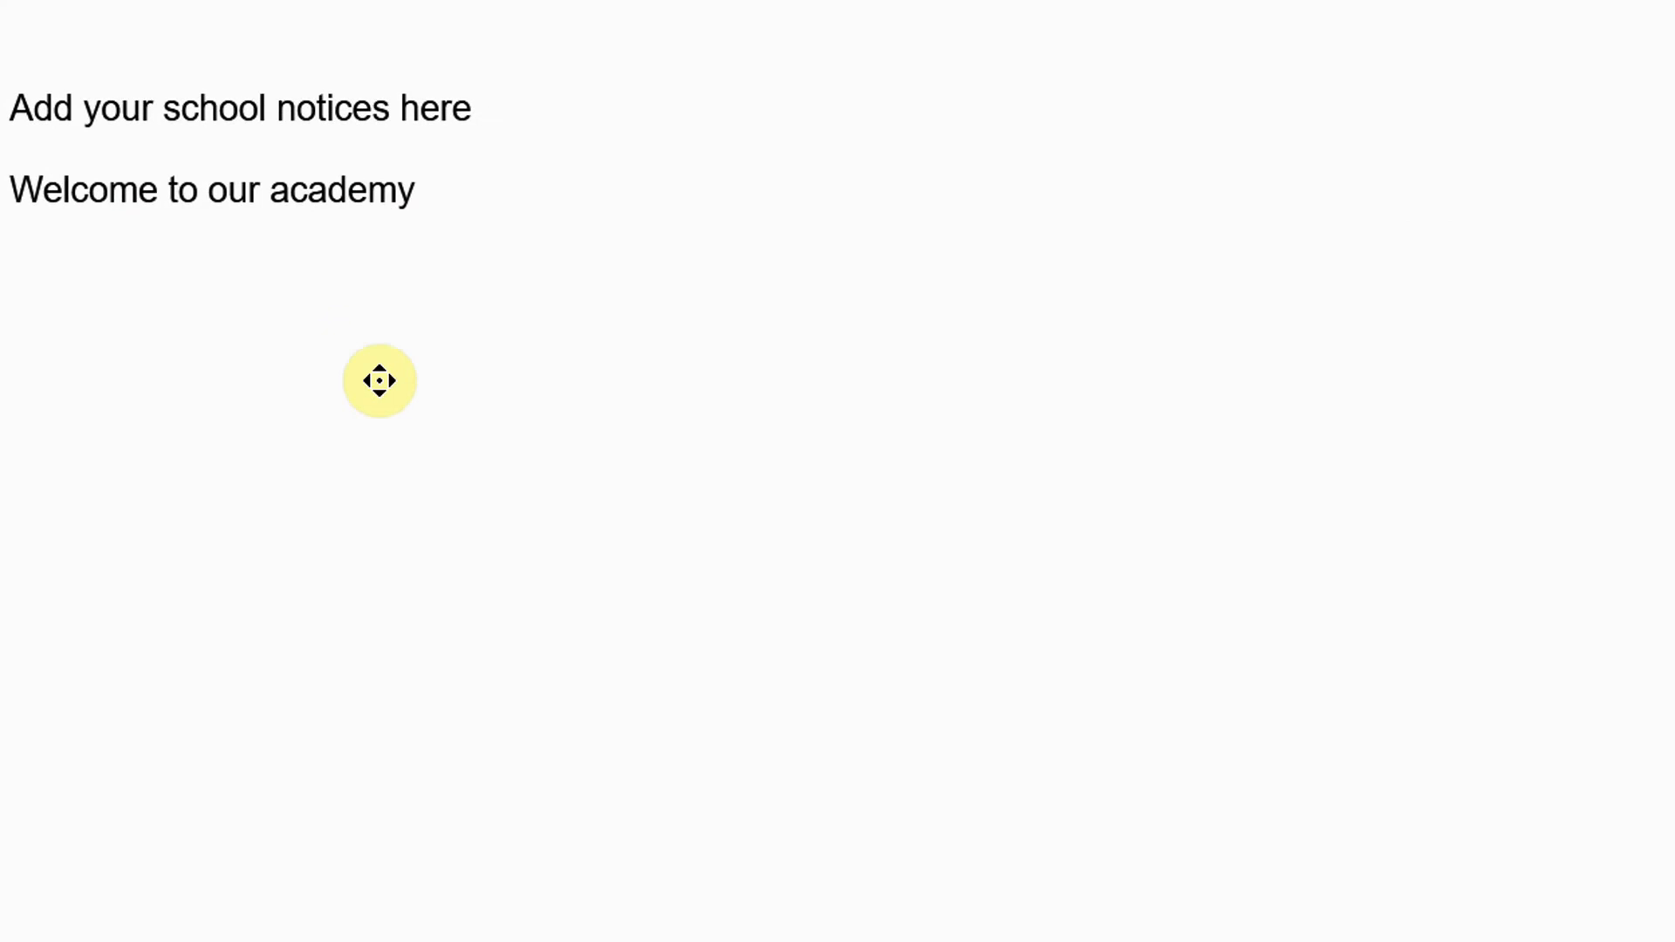
Reopen the text block for editing and set all its text to Arial at size 24, keeping the text colour
left_click(338, 370)
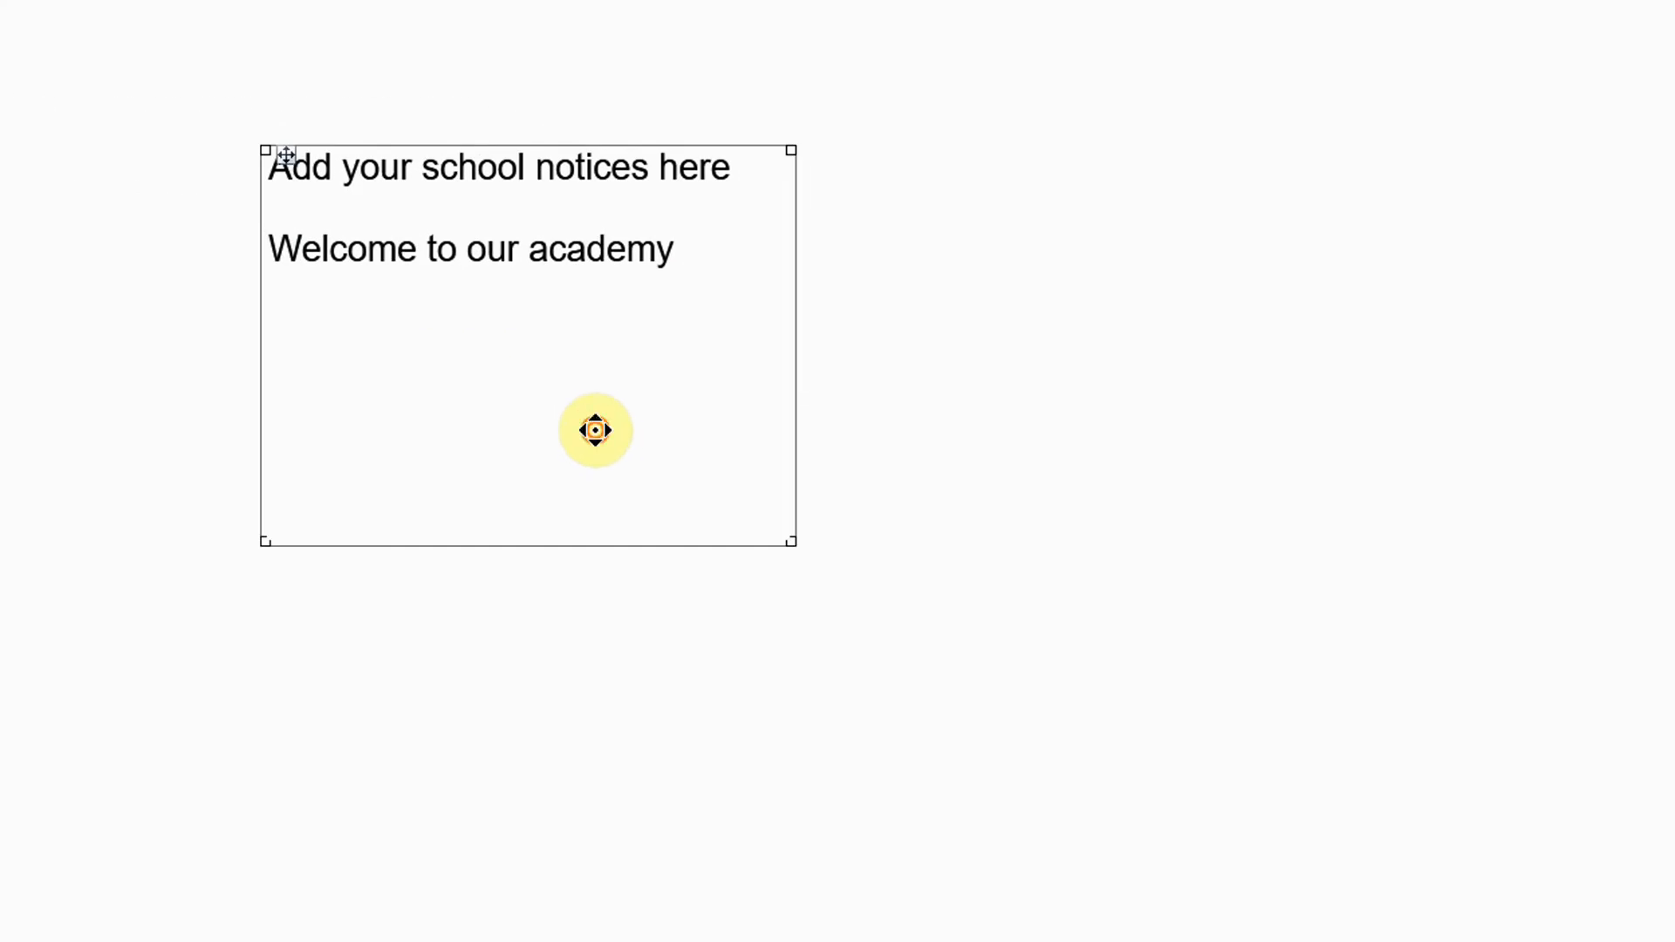
double_click(597, 428)
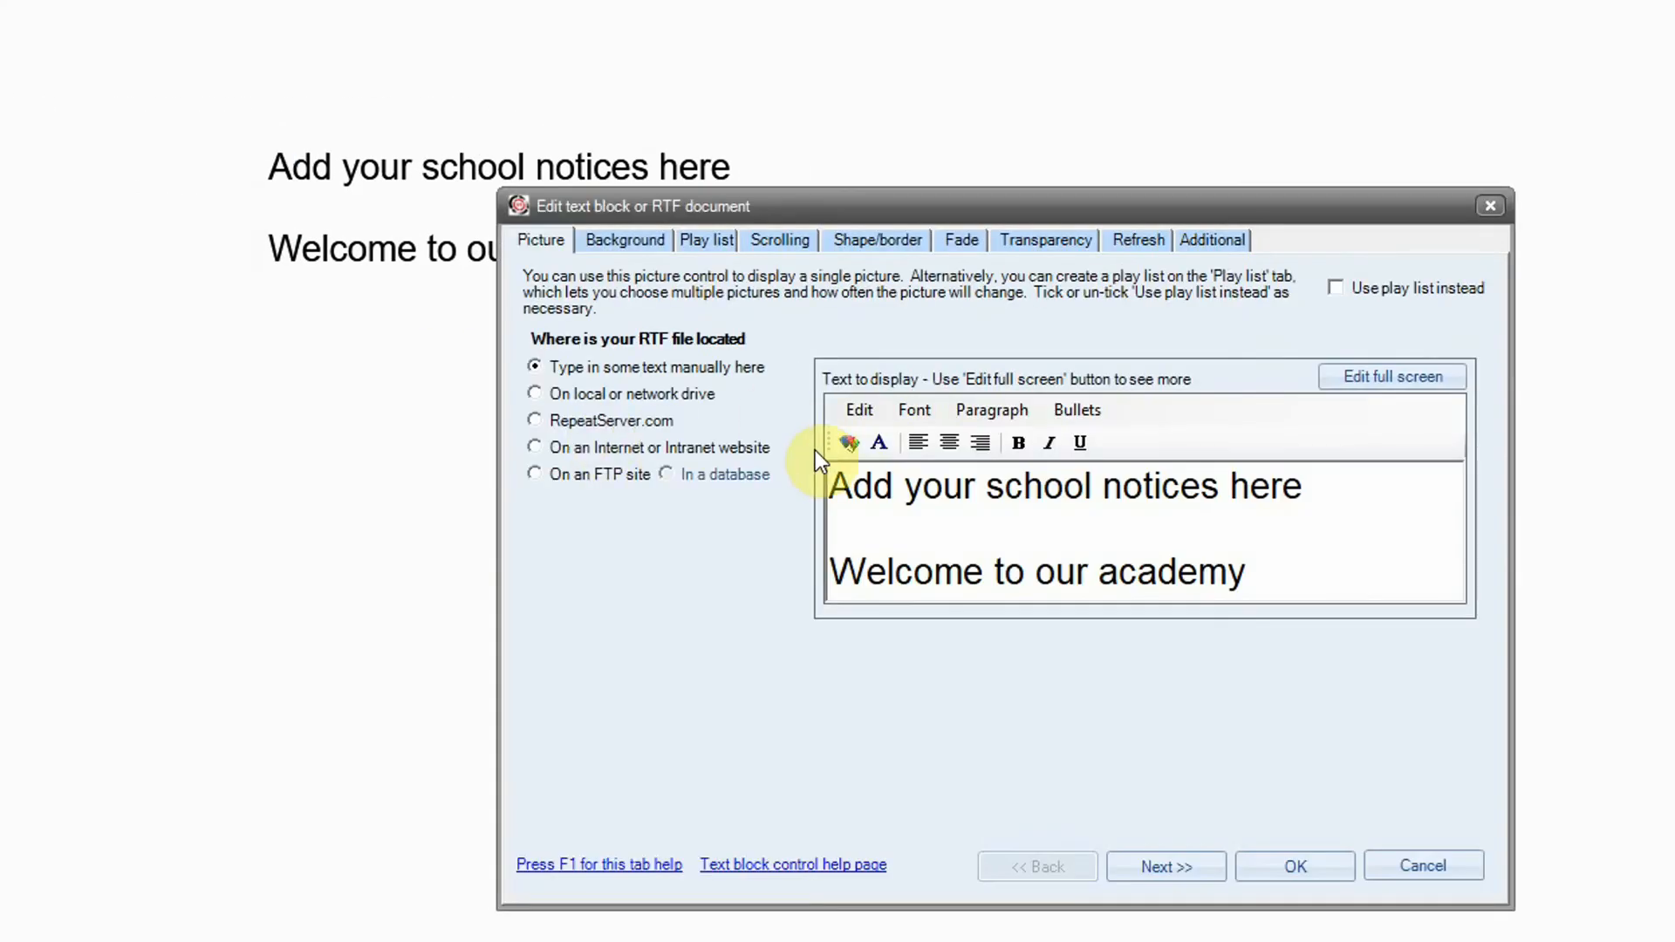
left_click_drag(831, 478, 1327, 587)
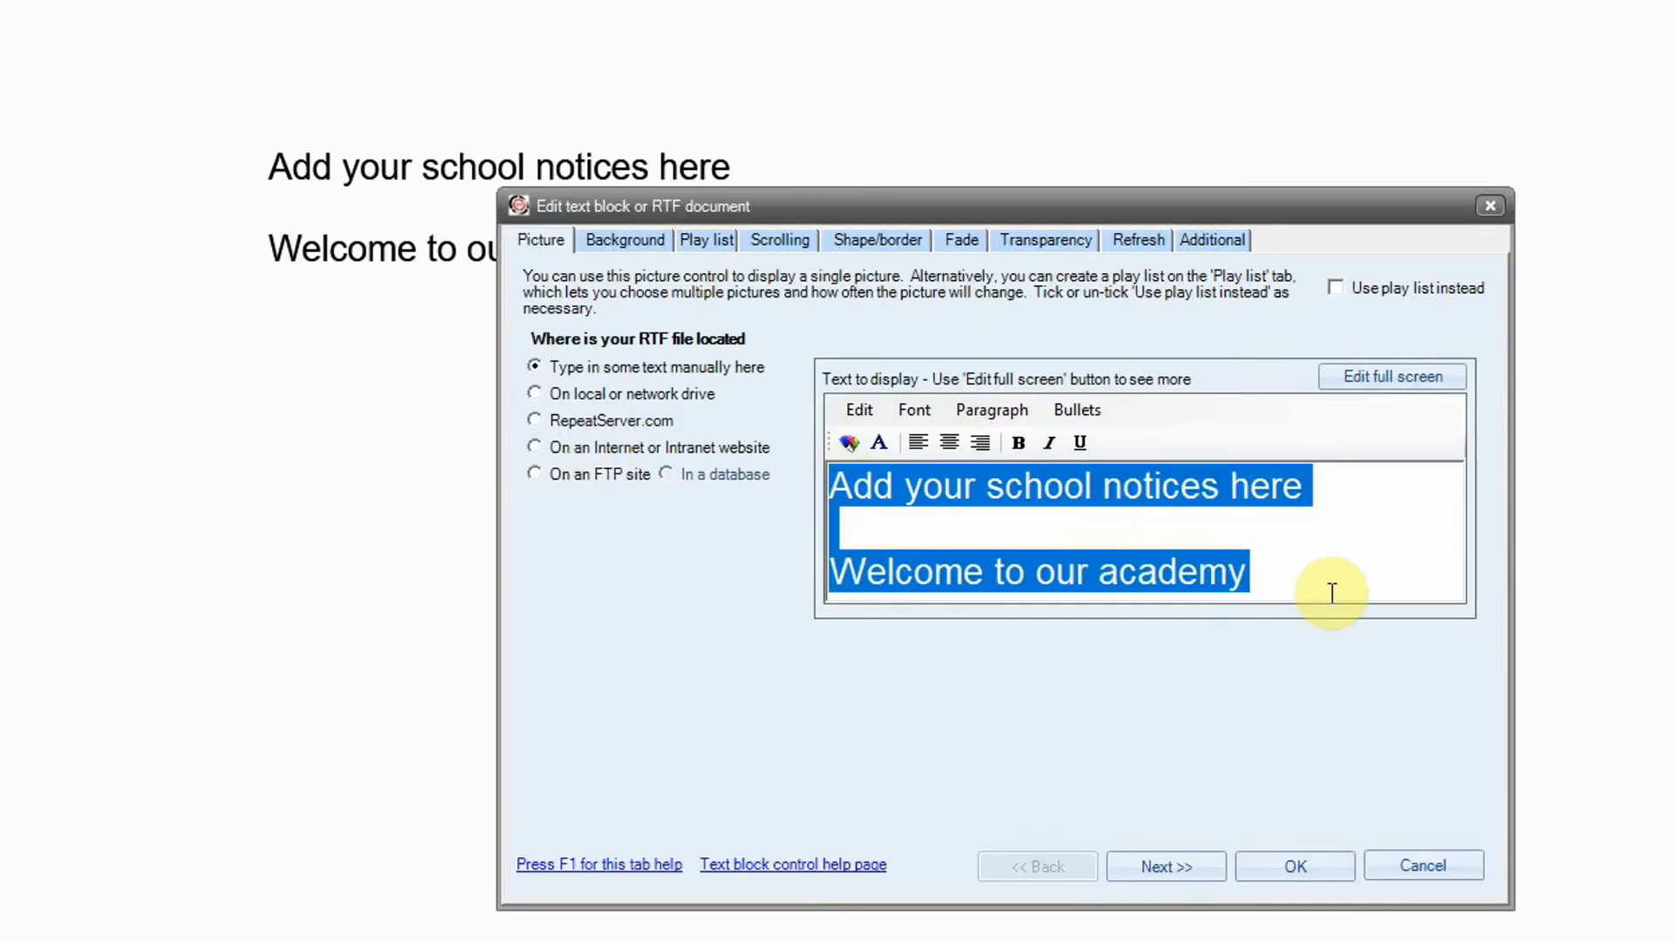
left_click(924, 414)
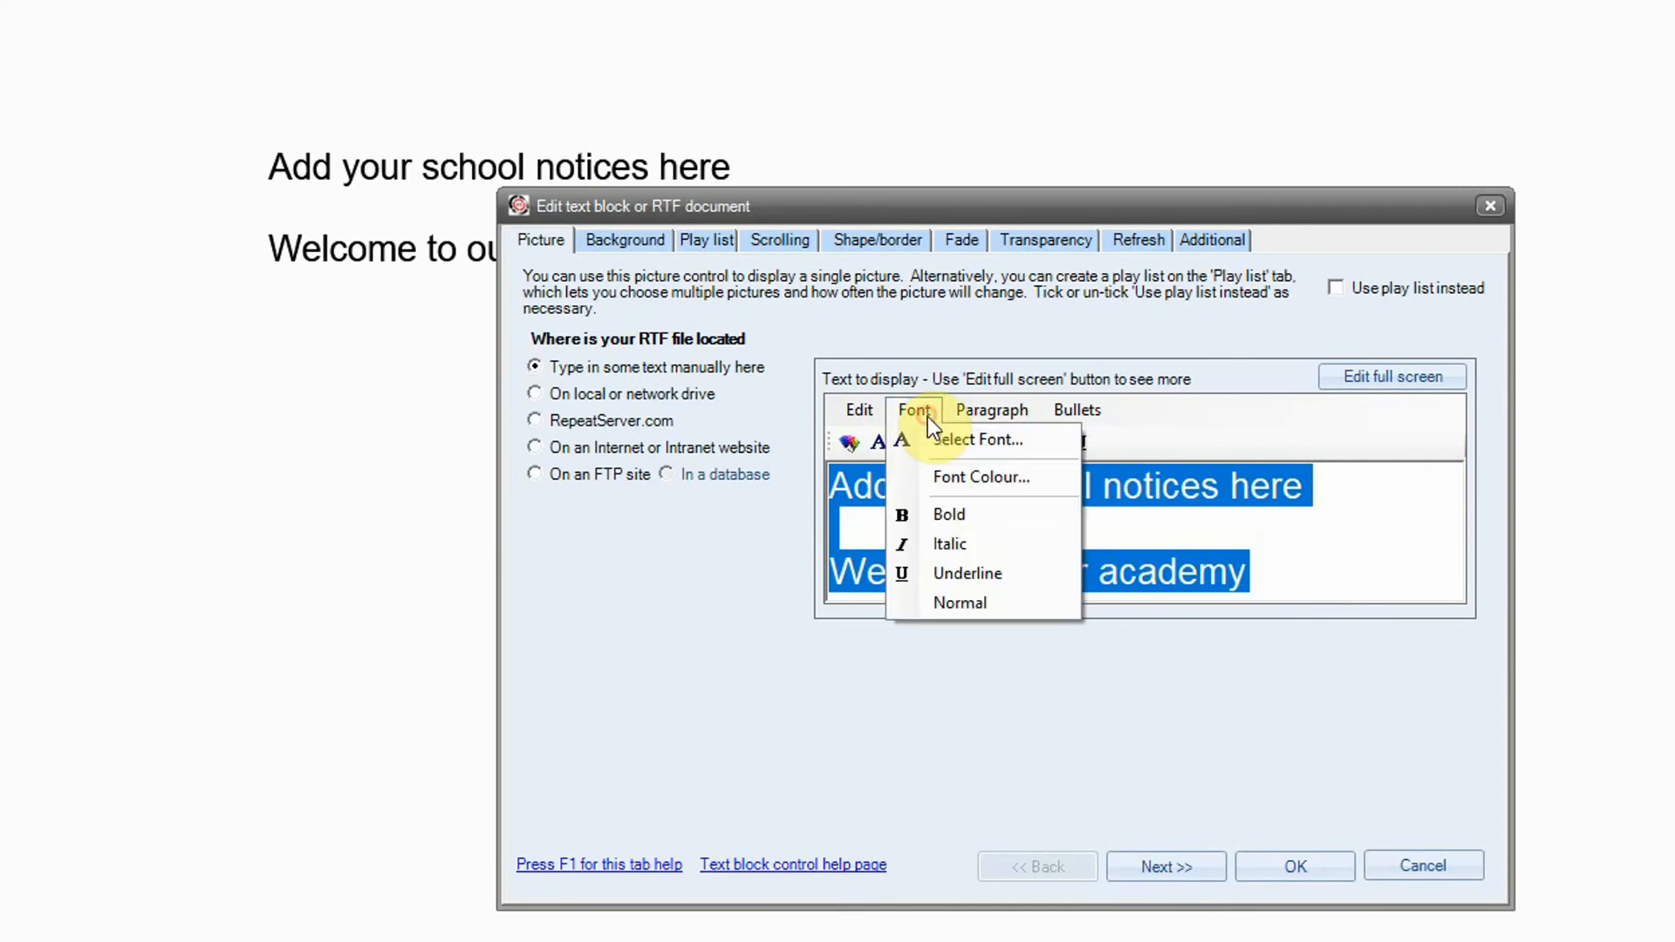
left_click(970, 445)
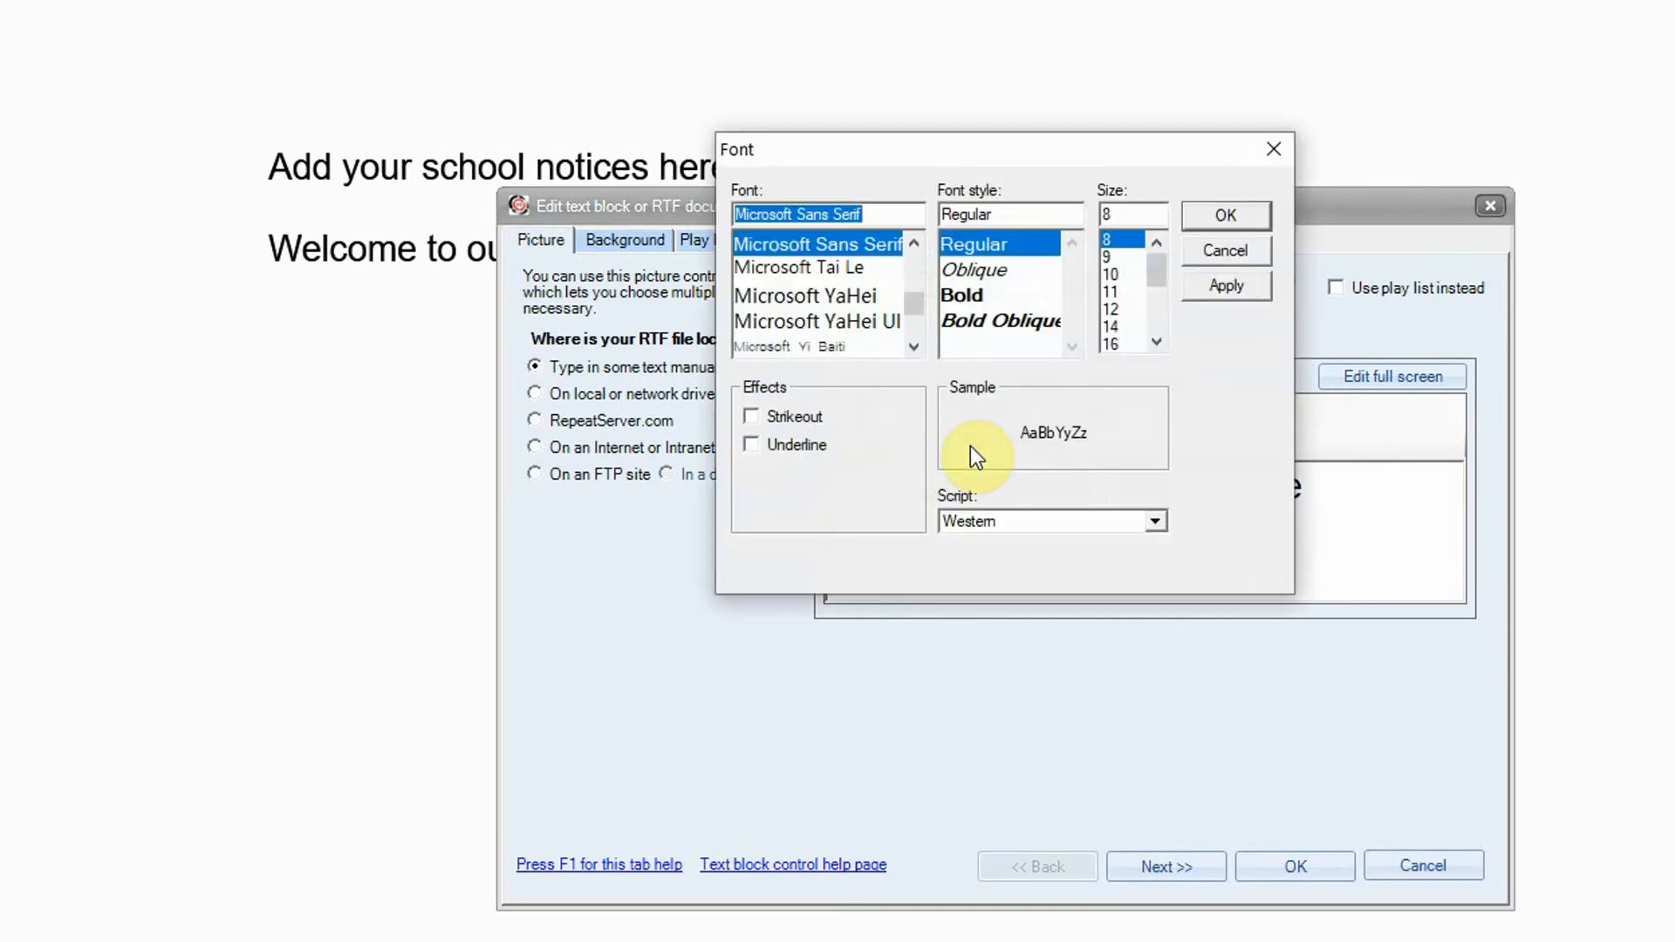
mouse_move(913, 301)
left_mouse_down()
mouse_move(909, 244)
mouse_move(914, 268)
left_mouse_up()
type("Arial")
key("Tab")
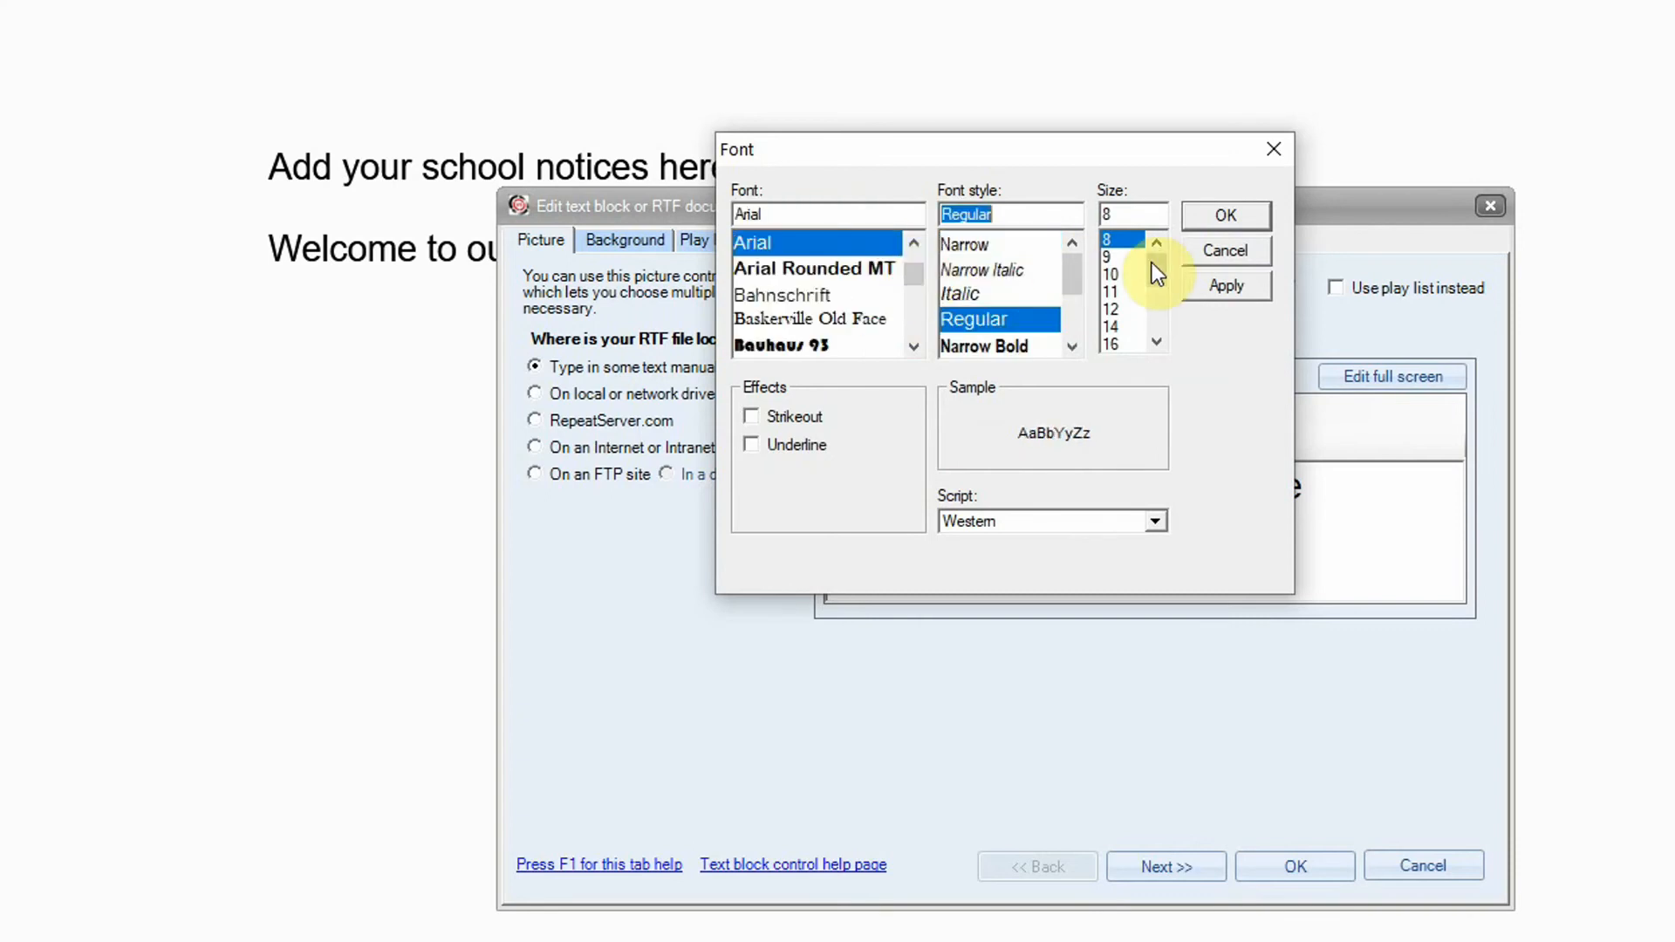
scroll(1153, 265, "down", 3)
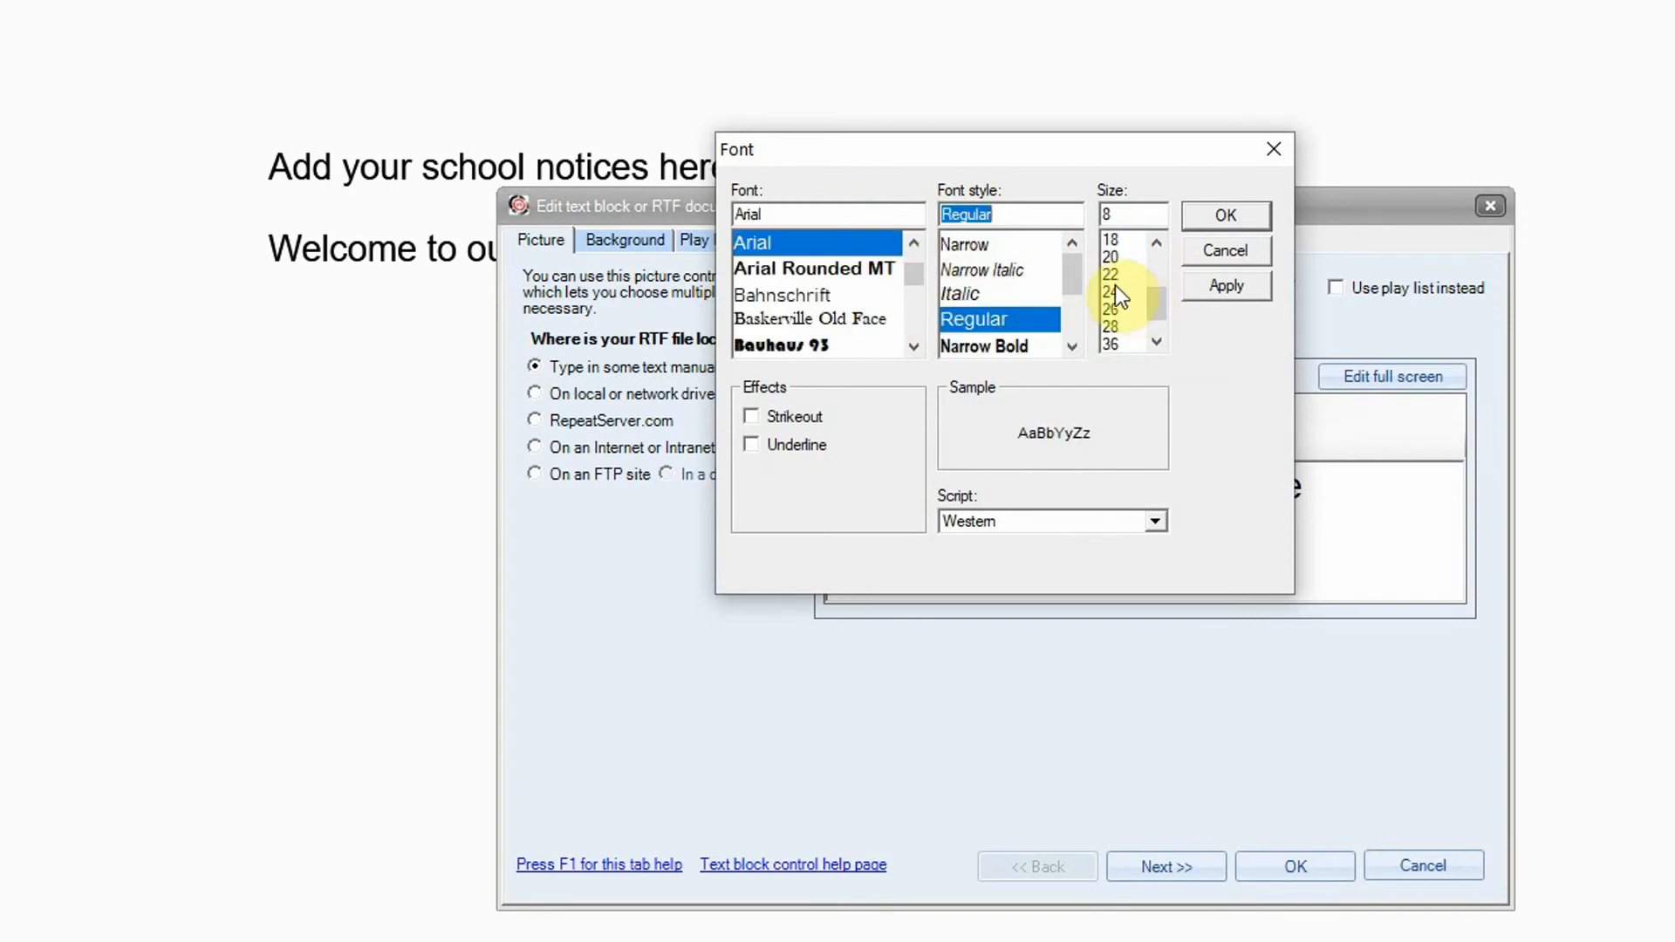
left_click(1115, 288)
left_click(1222, 218)
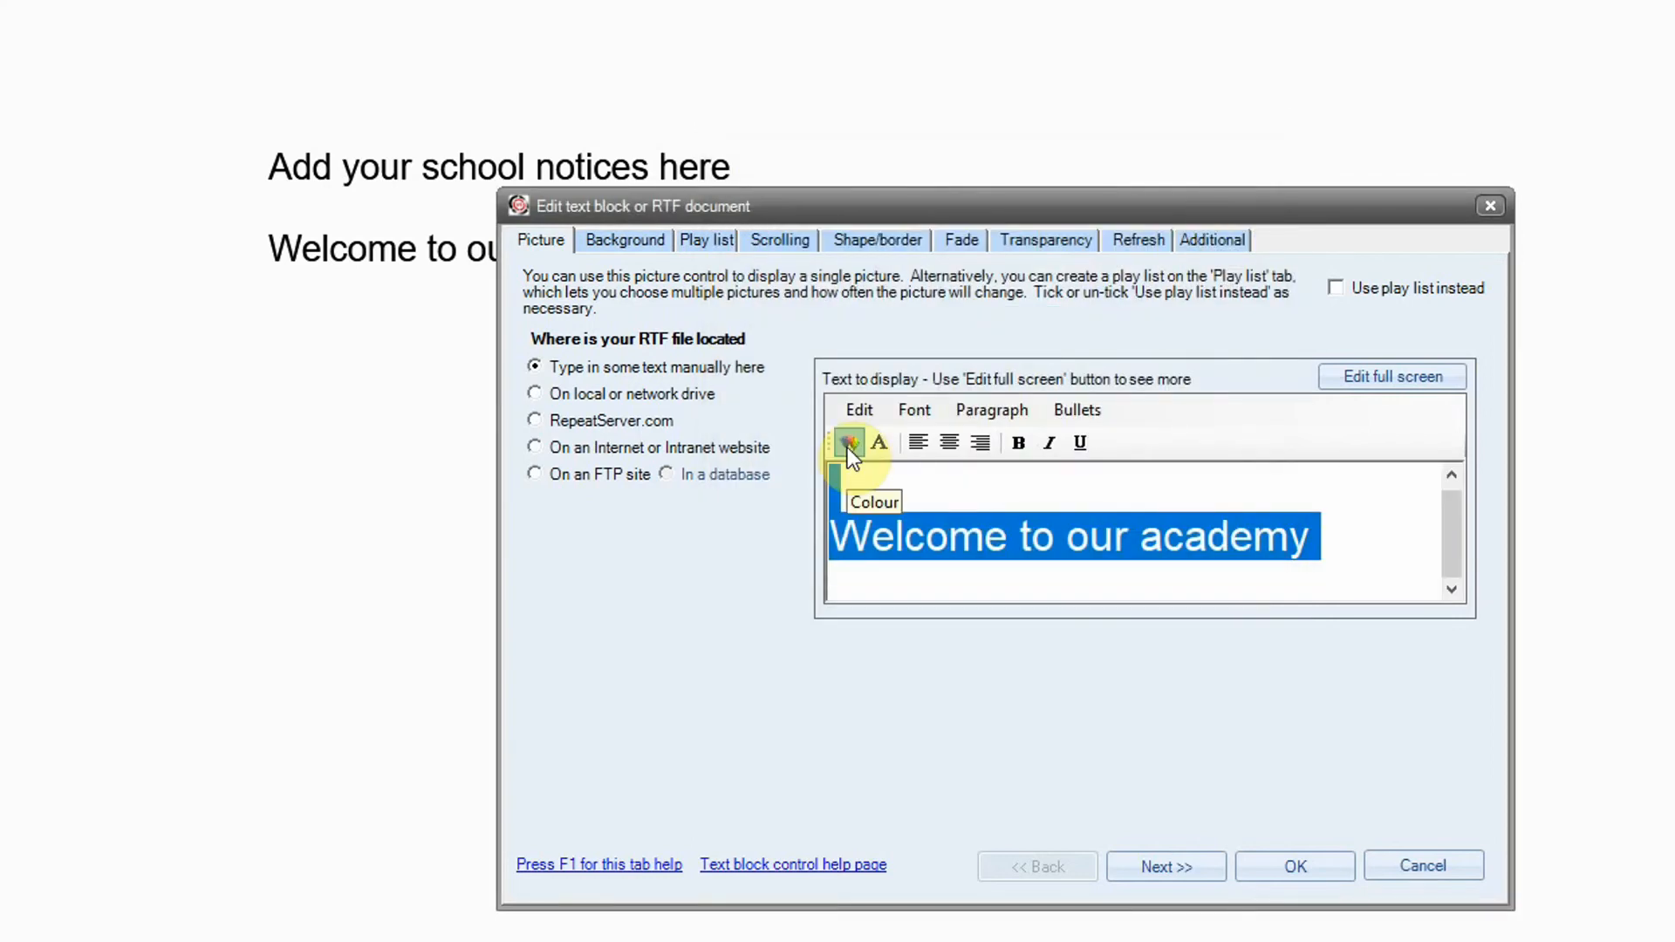
left_click(848, 445)
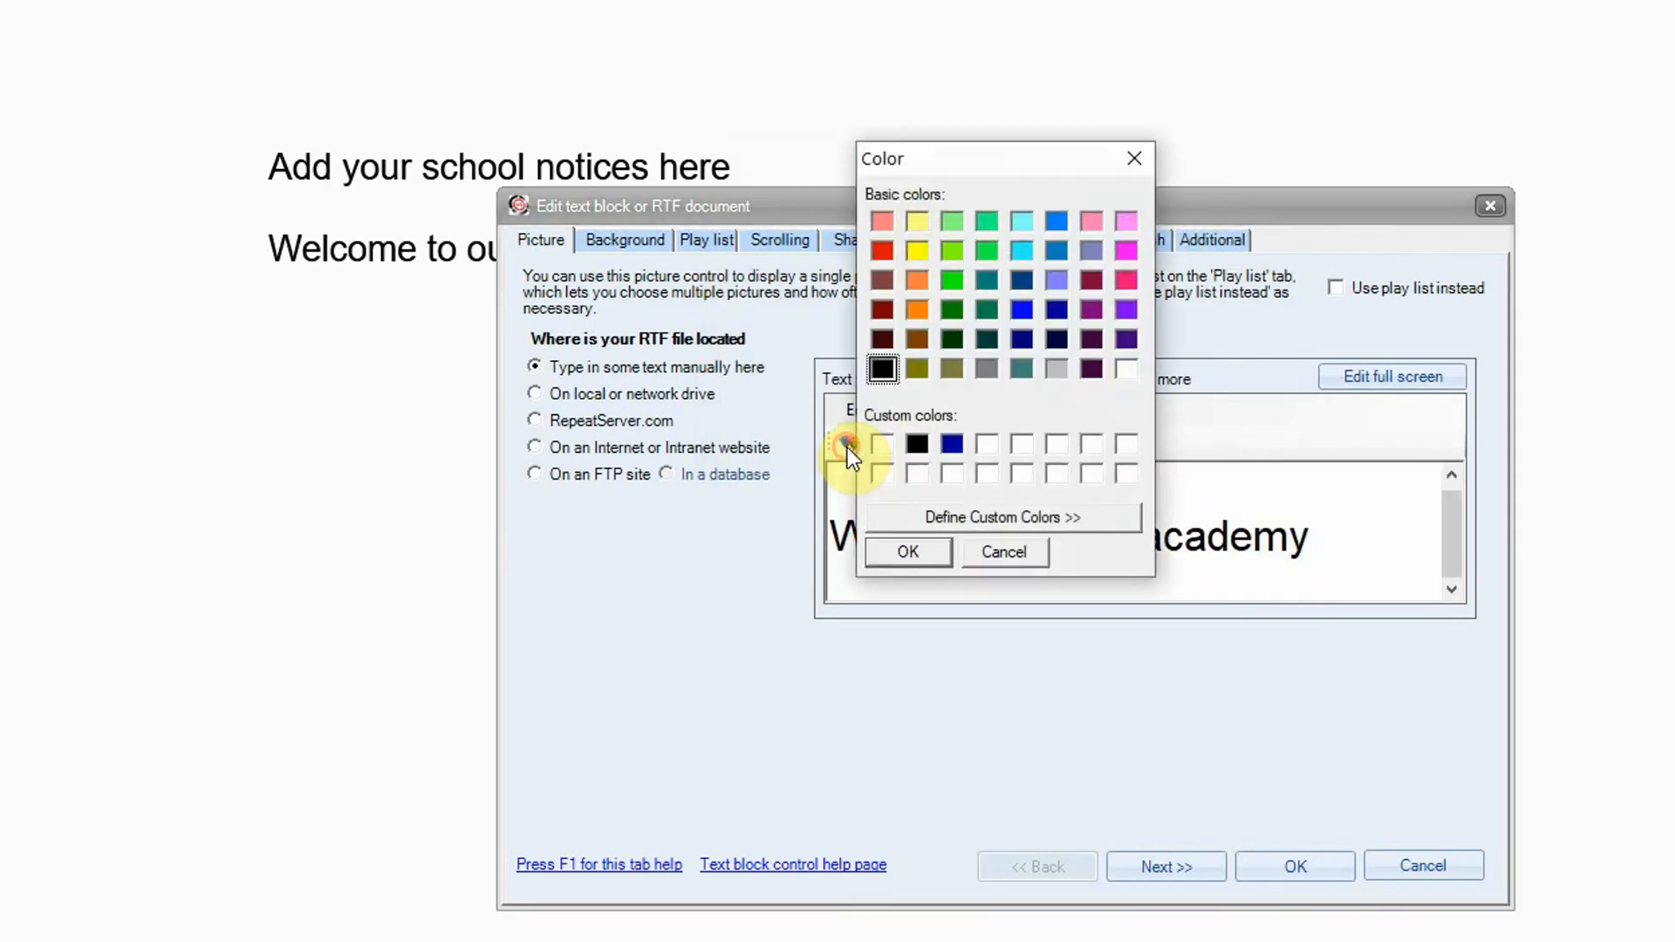
left_click(1005, 549)
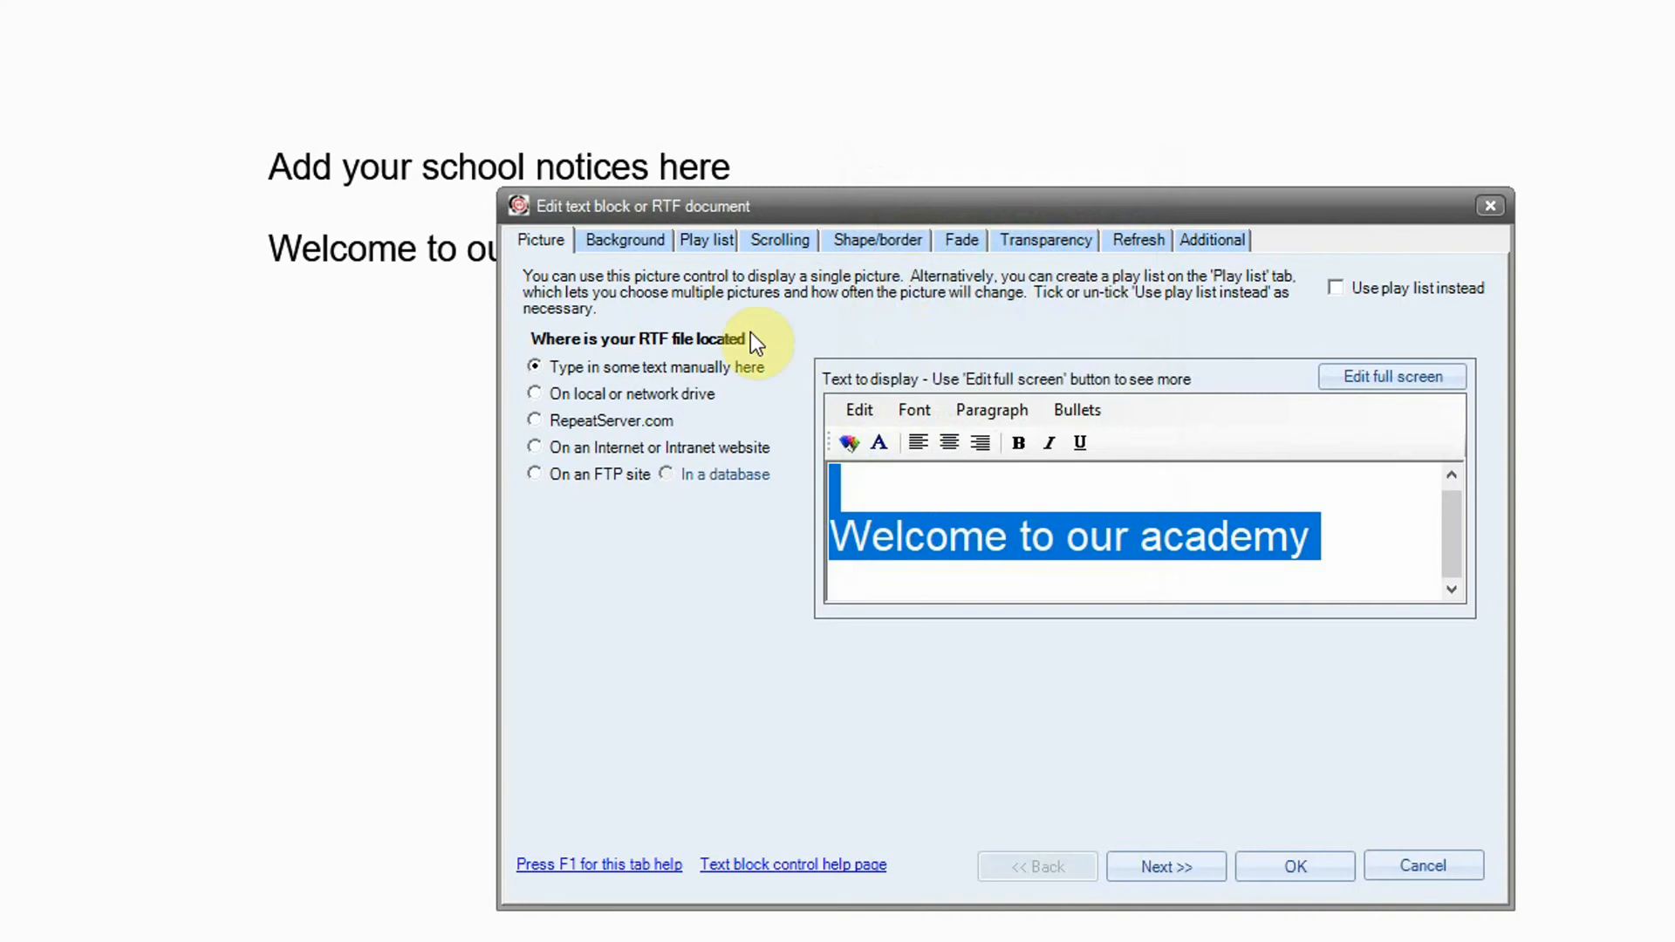
Give the text block a solid light blue background with RGB 128, 128, 255 and apply the changes
left_click(631, 241)
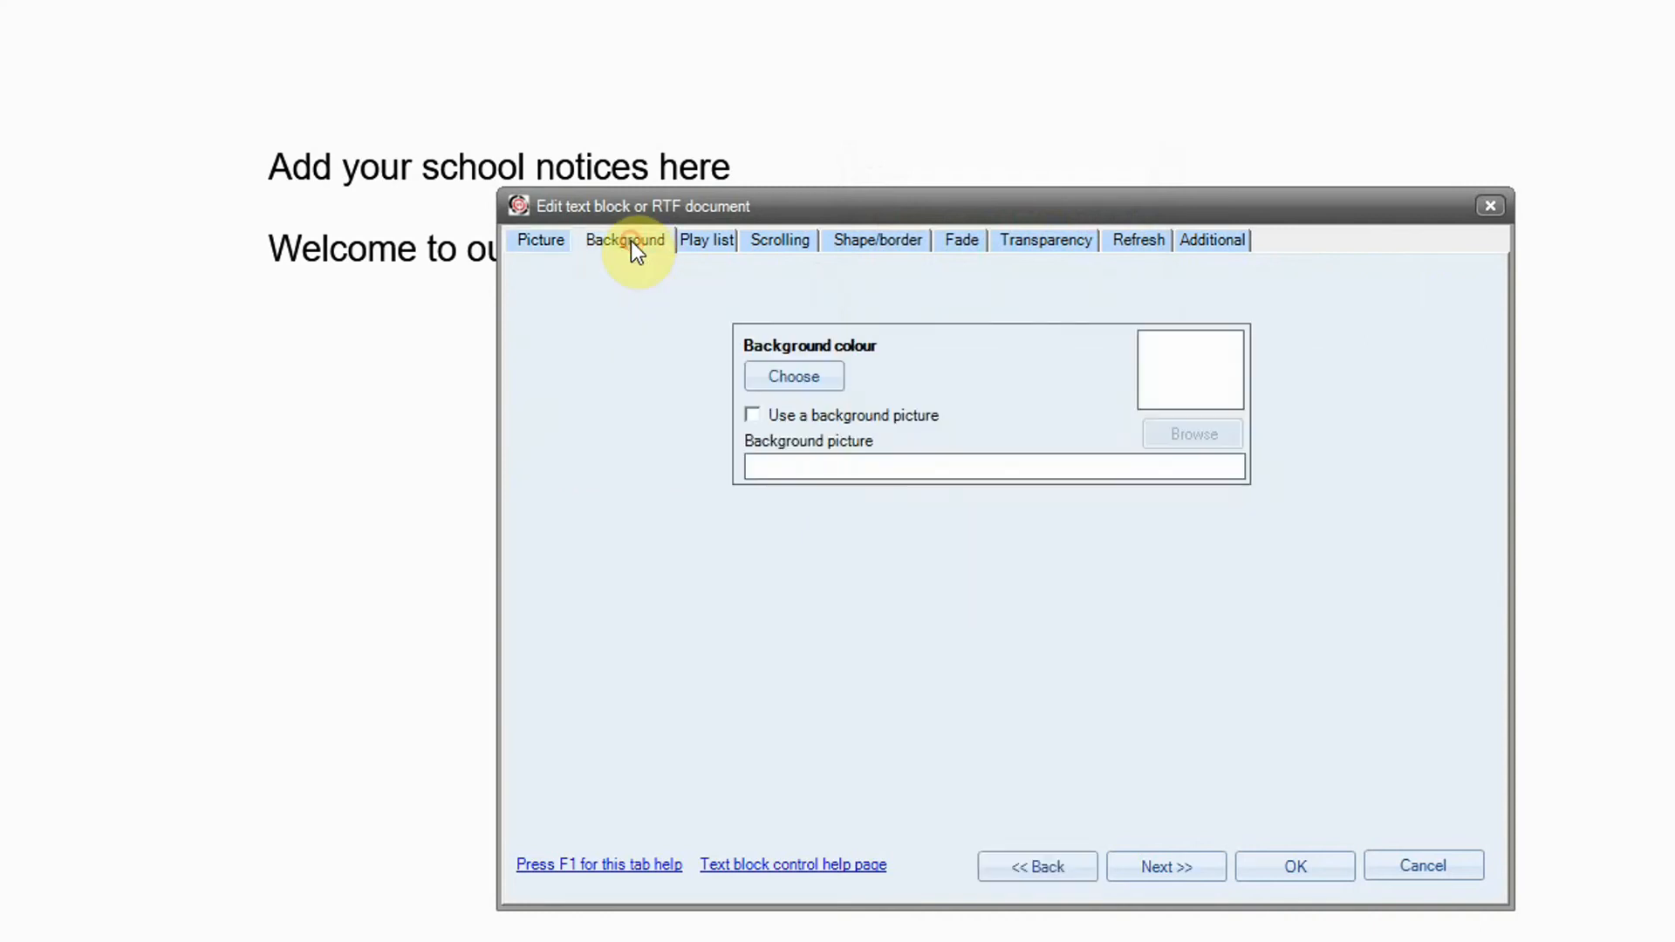
left_click(790, 383)
left_click(853, 631)
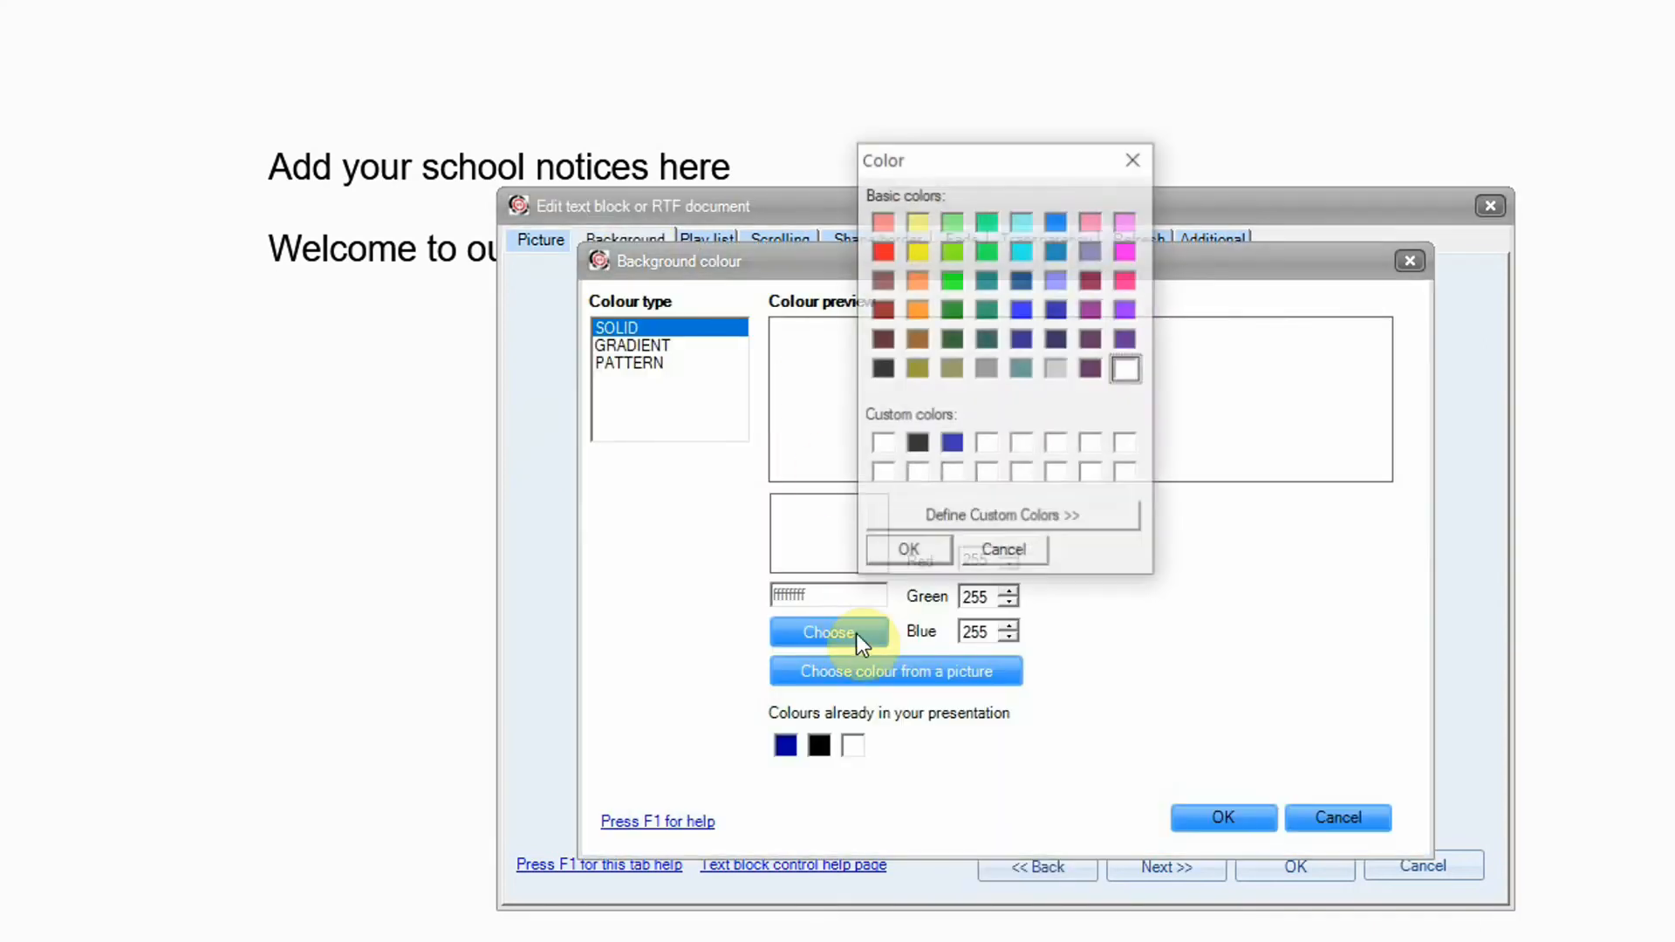
left_click(1056, 283)
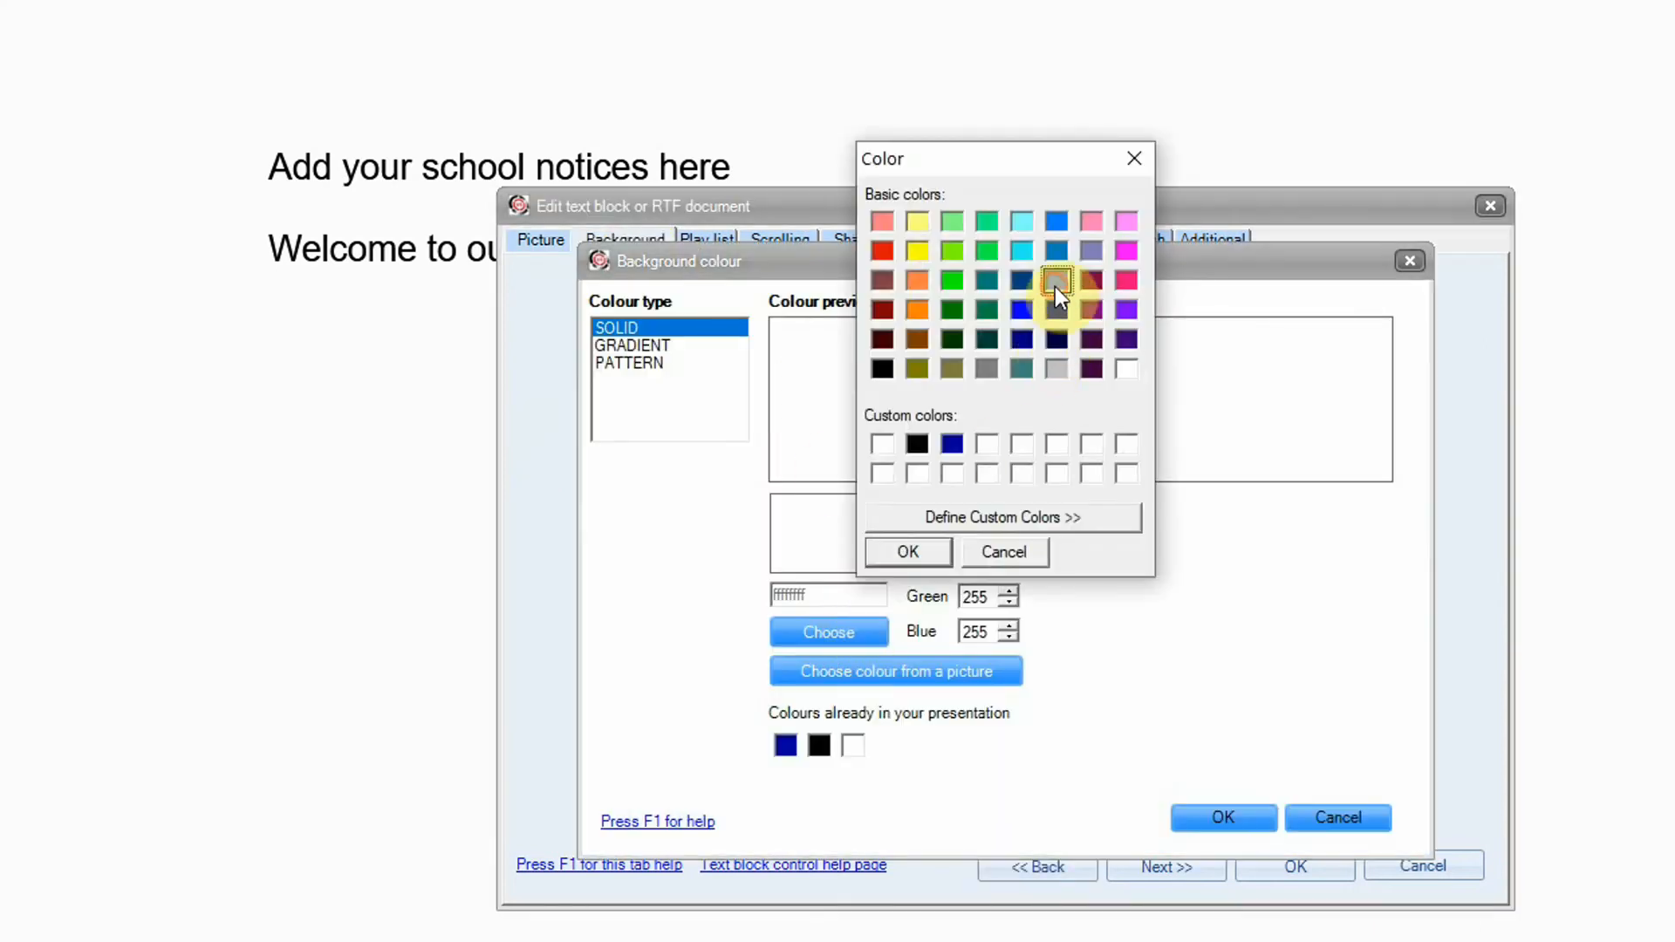
left_click(935, 548)
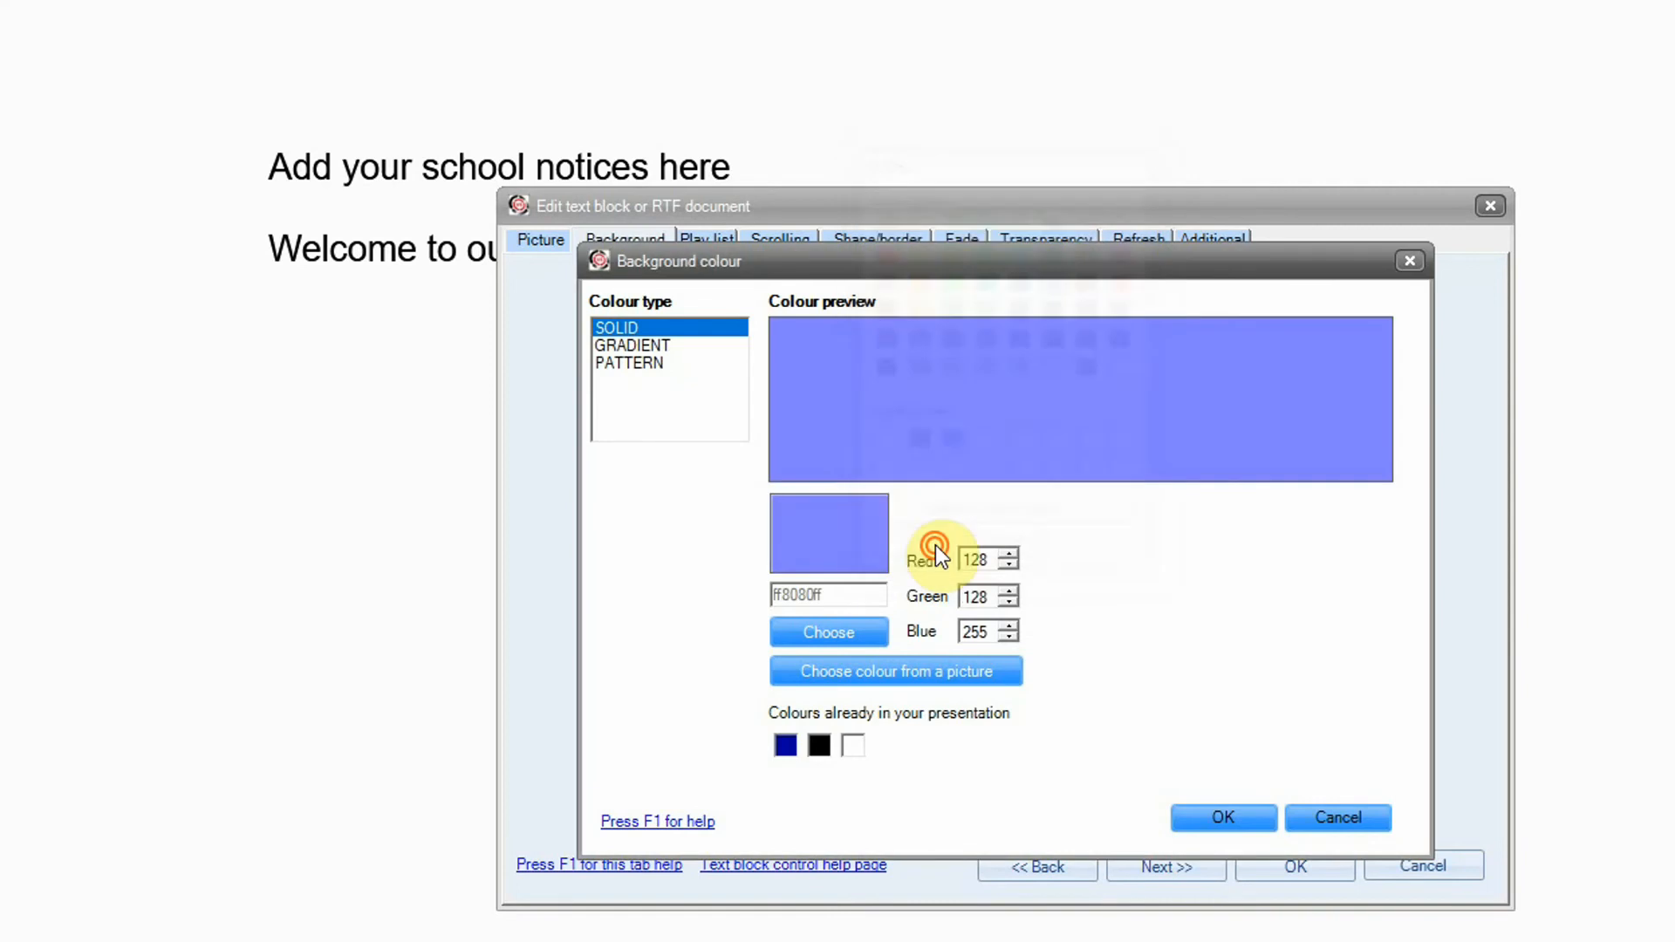
left_click(1220, 814)
left_click(1306, 865)
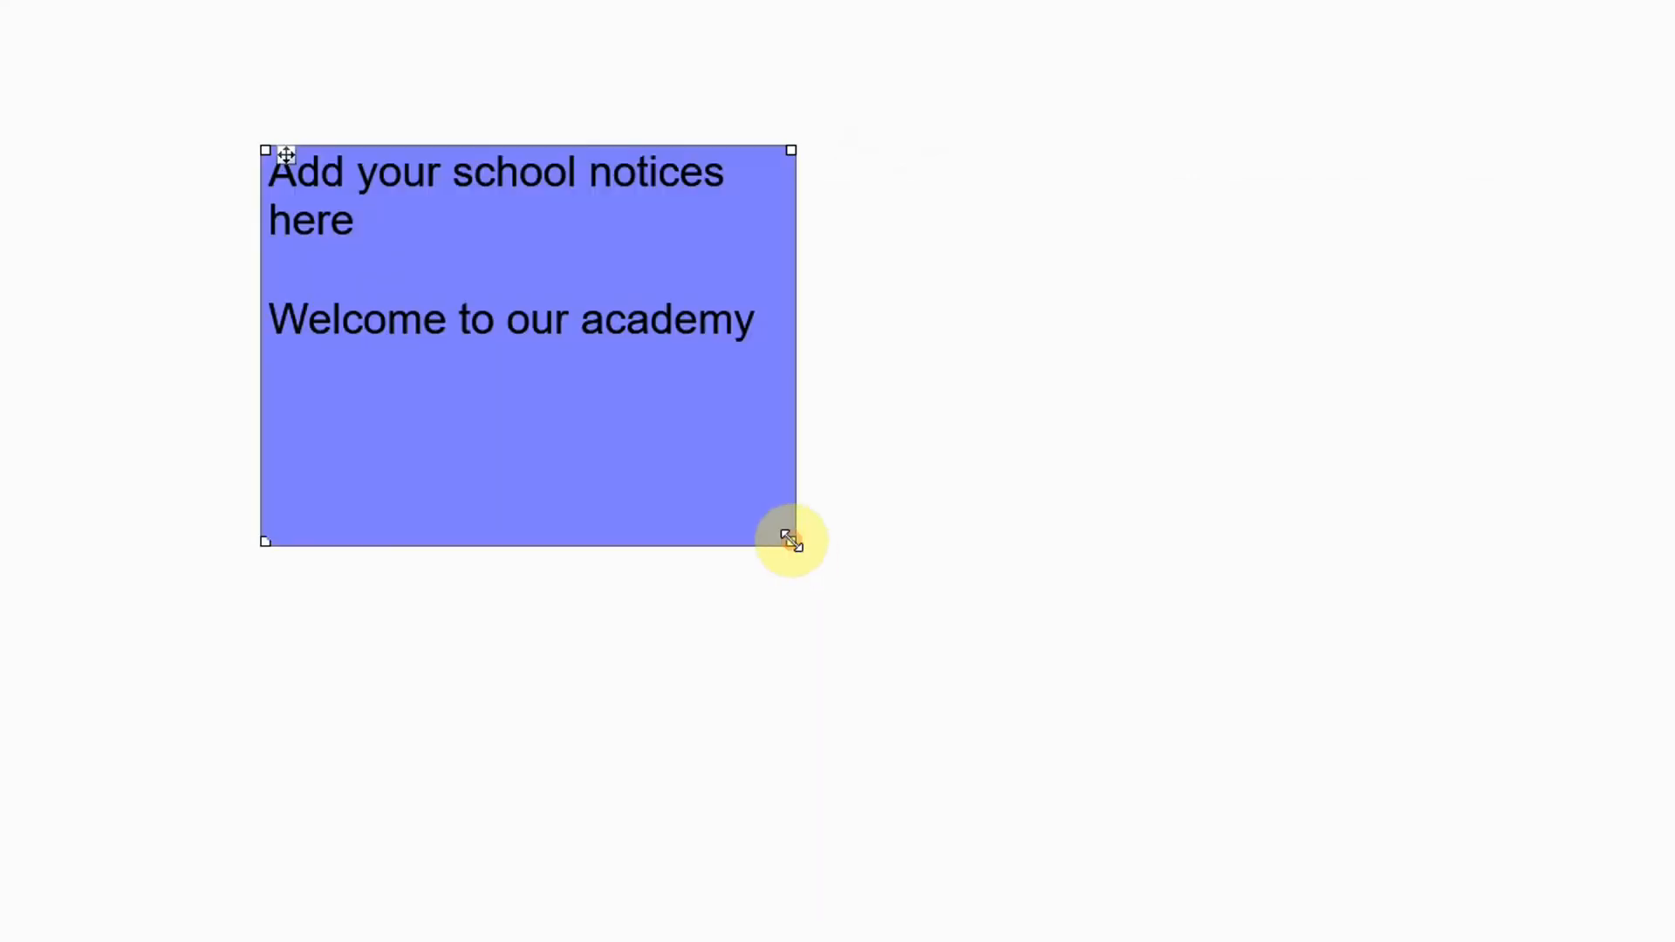
Place the text block at the left edge directly beneath the "School Notices" label and enlarge it to about 749 x 539 pixels
left_click_drag(792, 541, 728, 490)
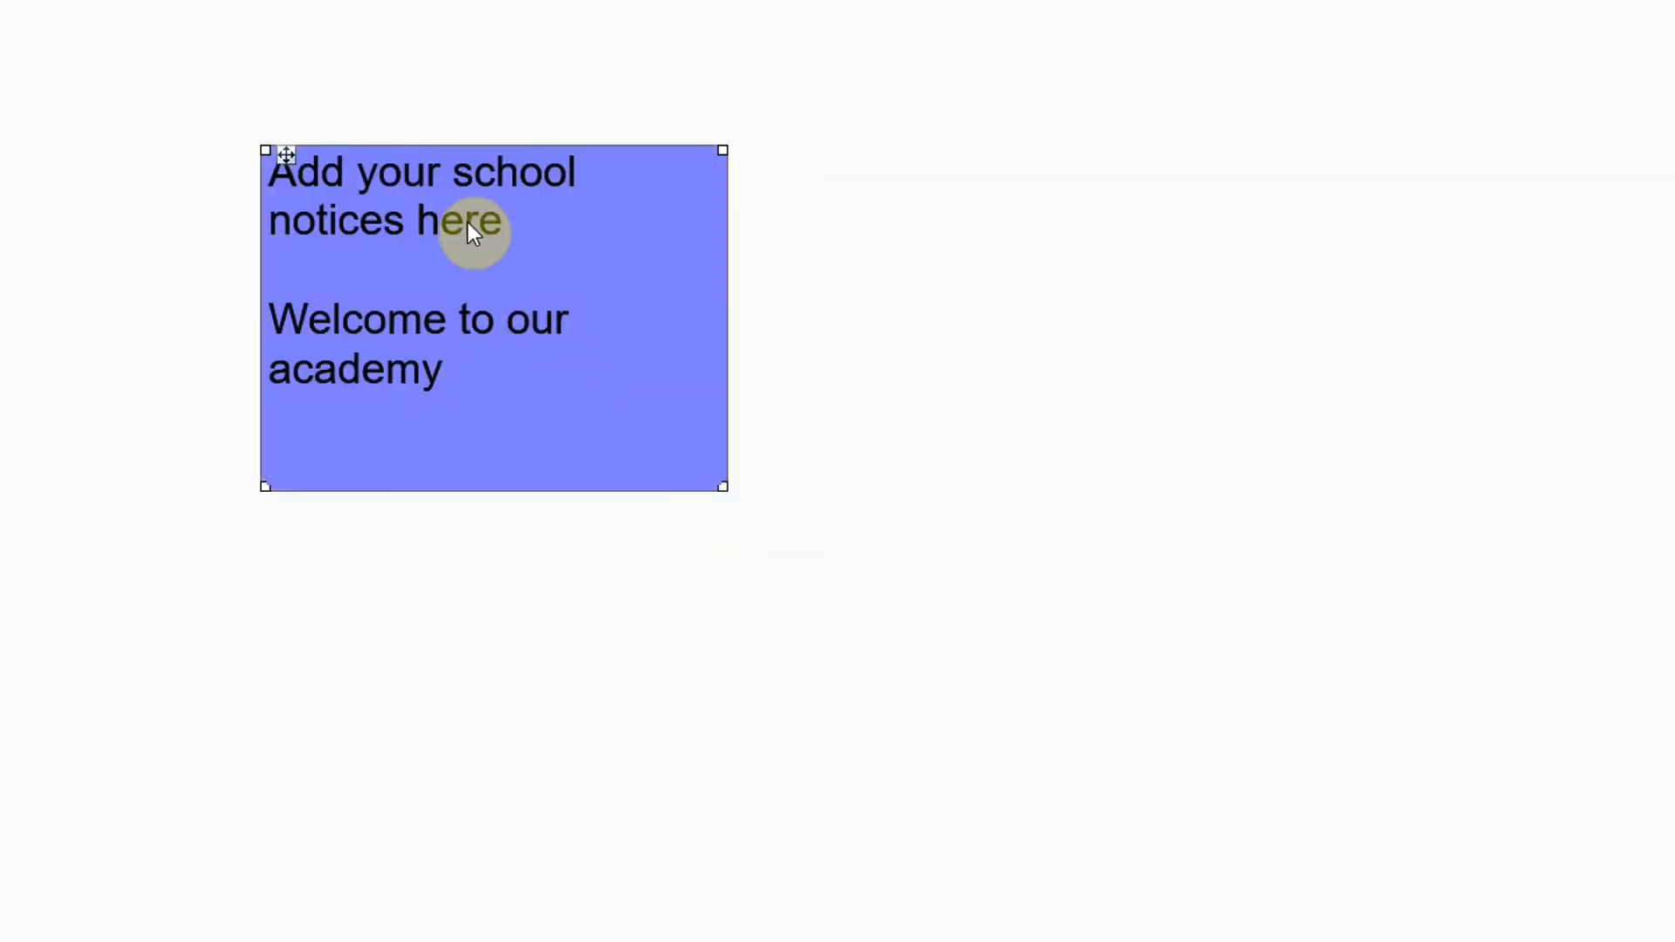
left_click_drag(586, 344, 254, 265)
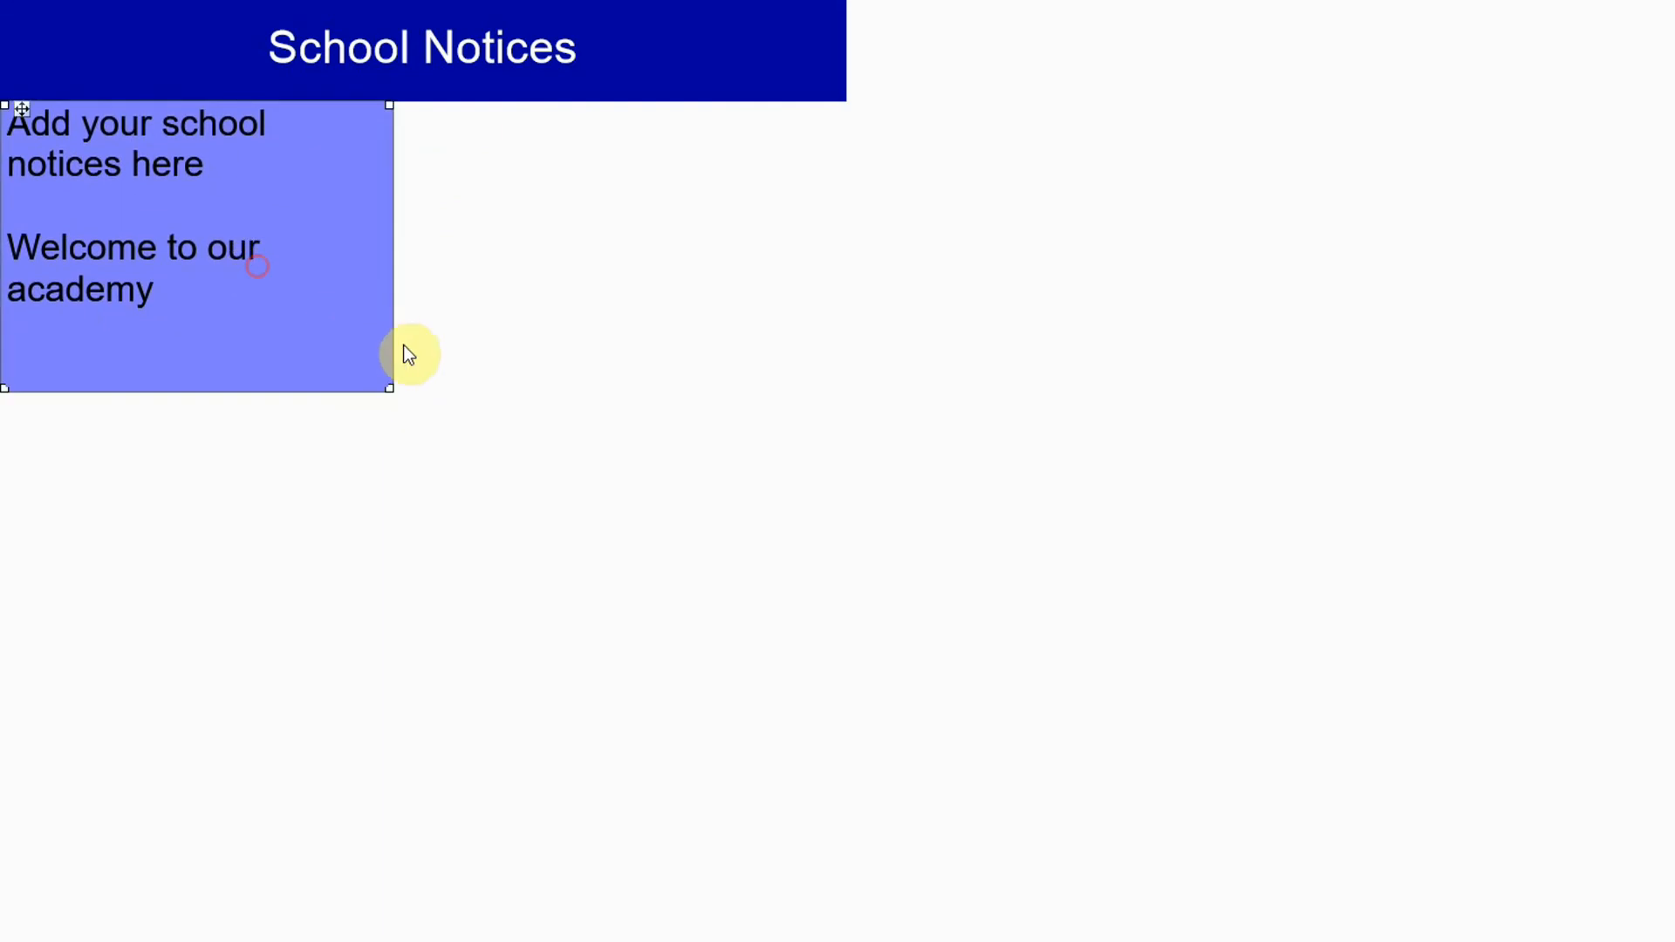
left_click_drag(389, 392, 845, 707)
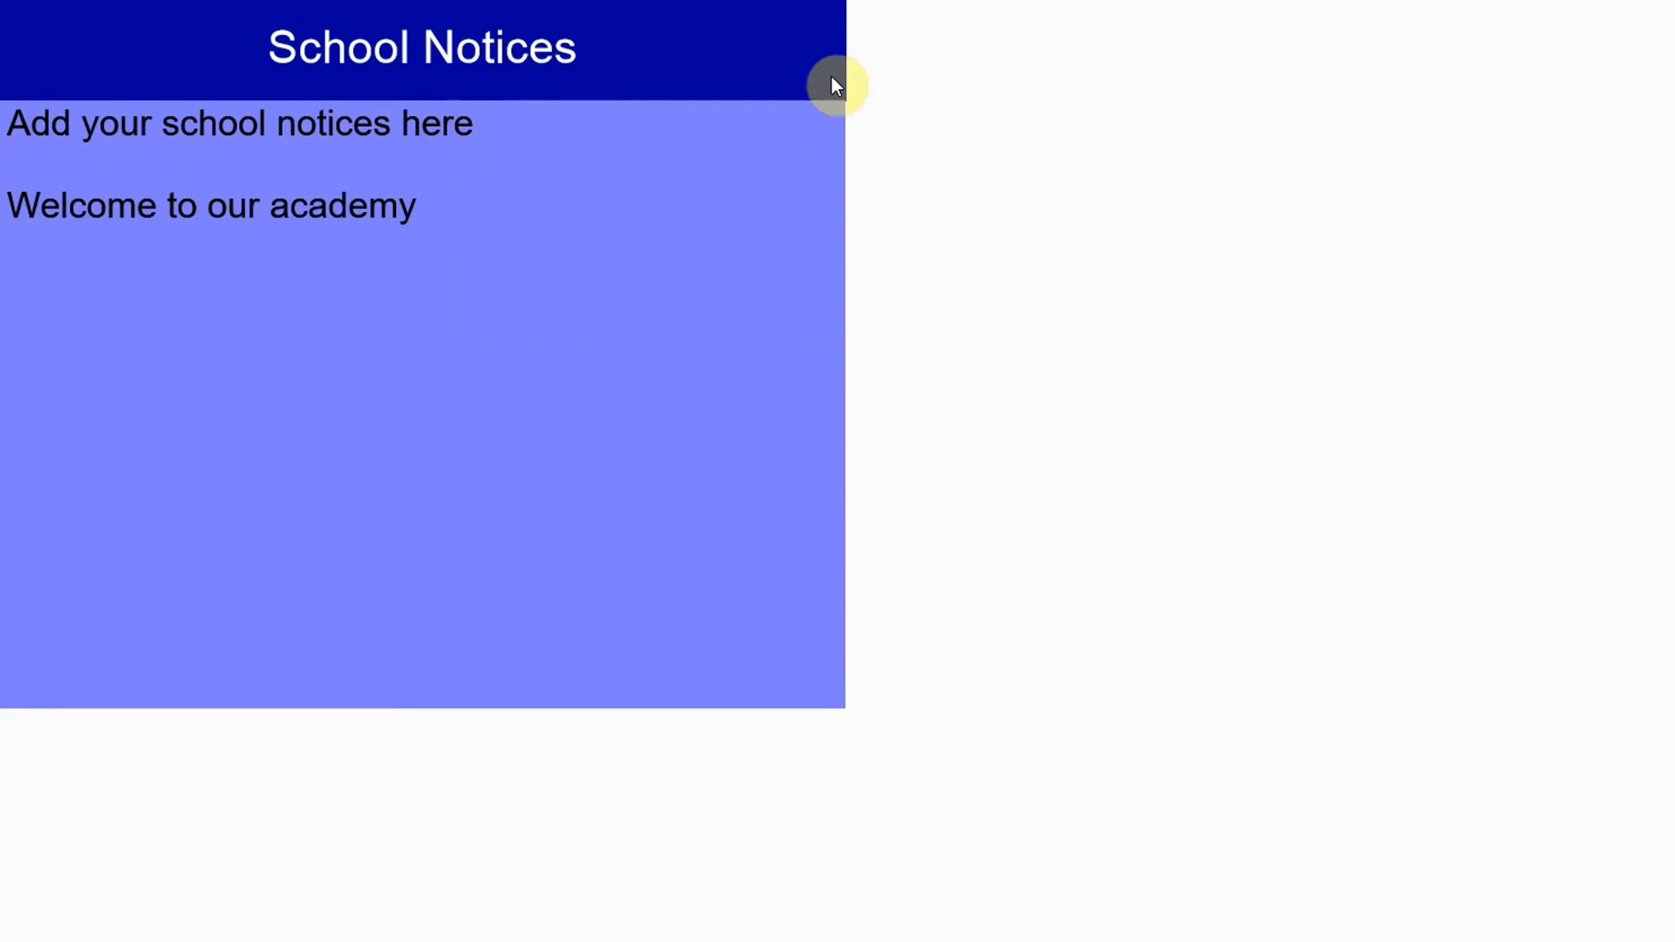
Check the title label's size and set the text block's width to 750 pixels to match it
left_click(730, 68)
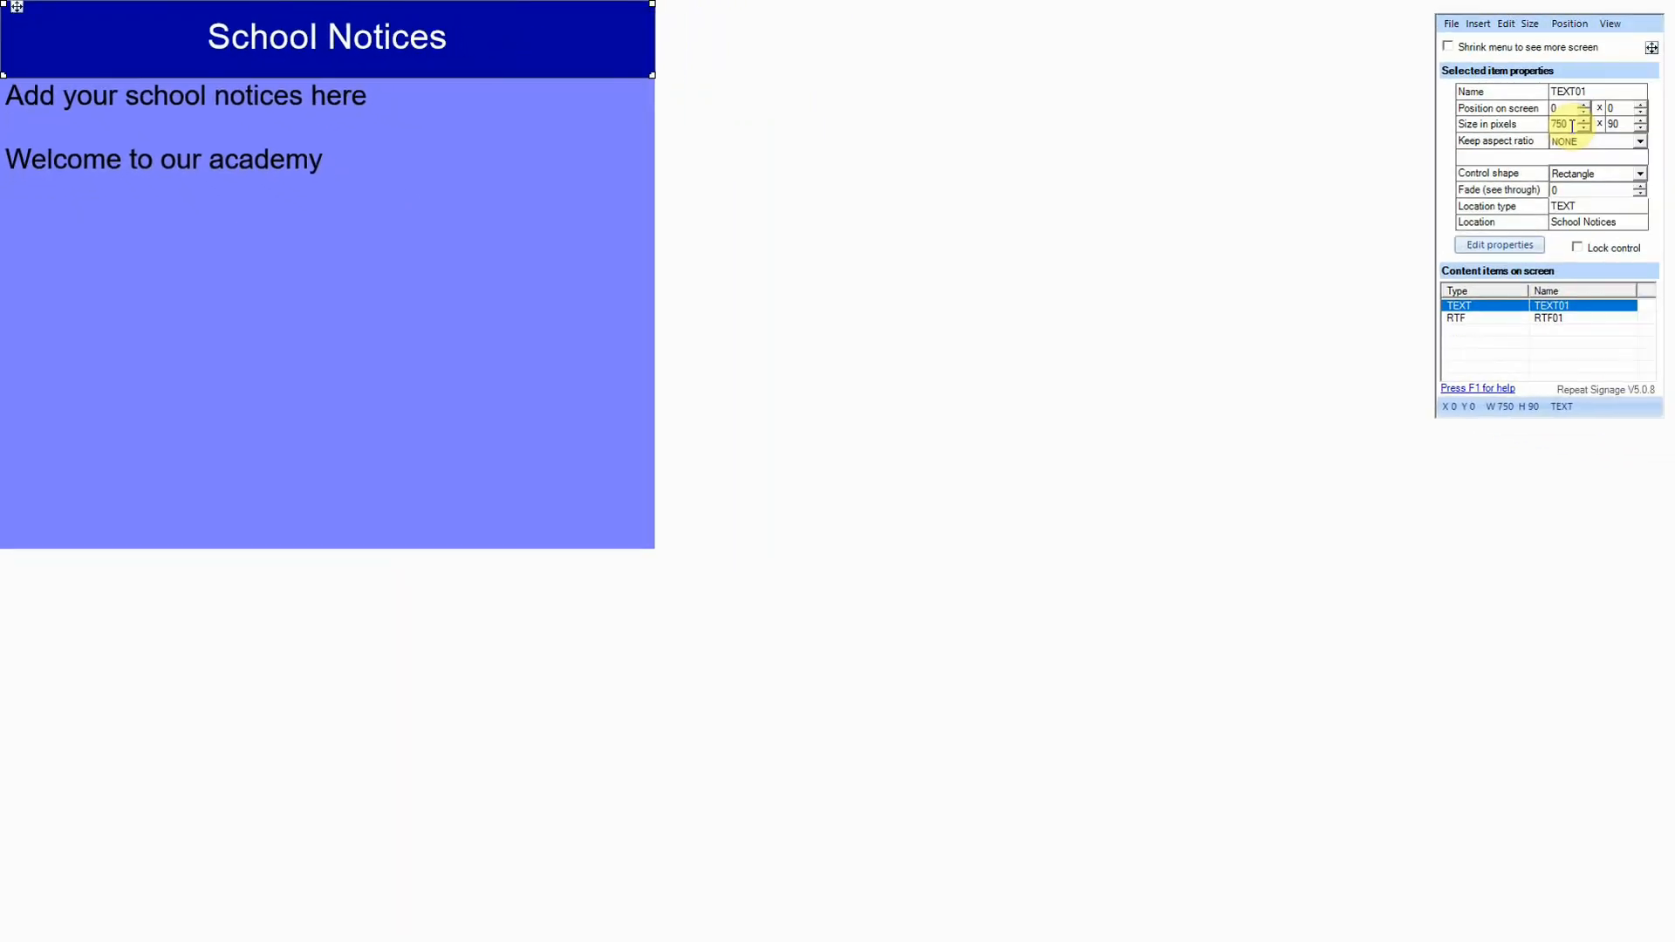
left_click(613, 308)
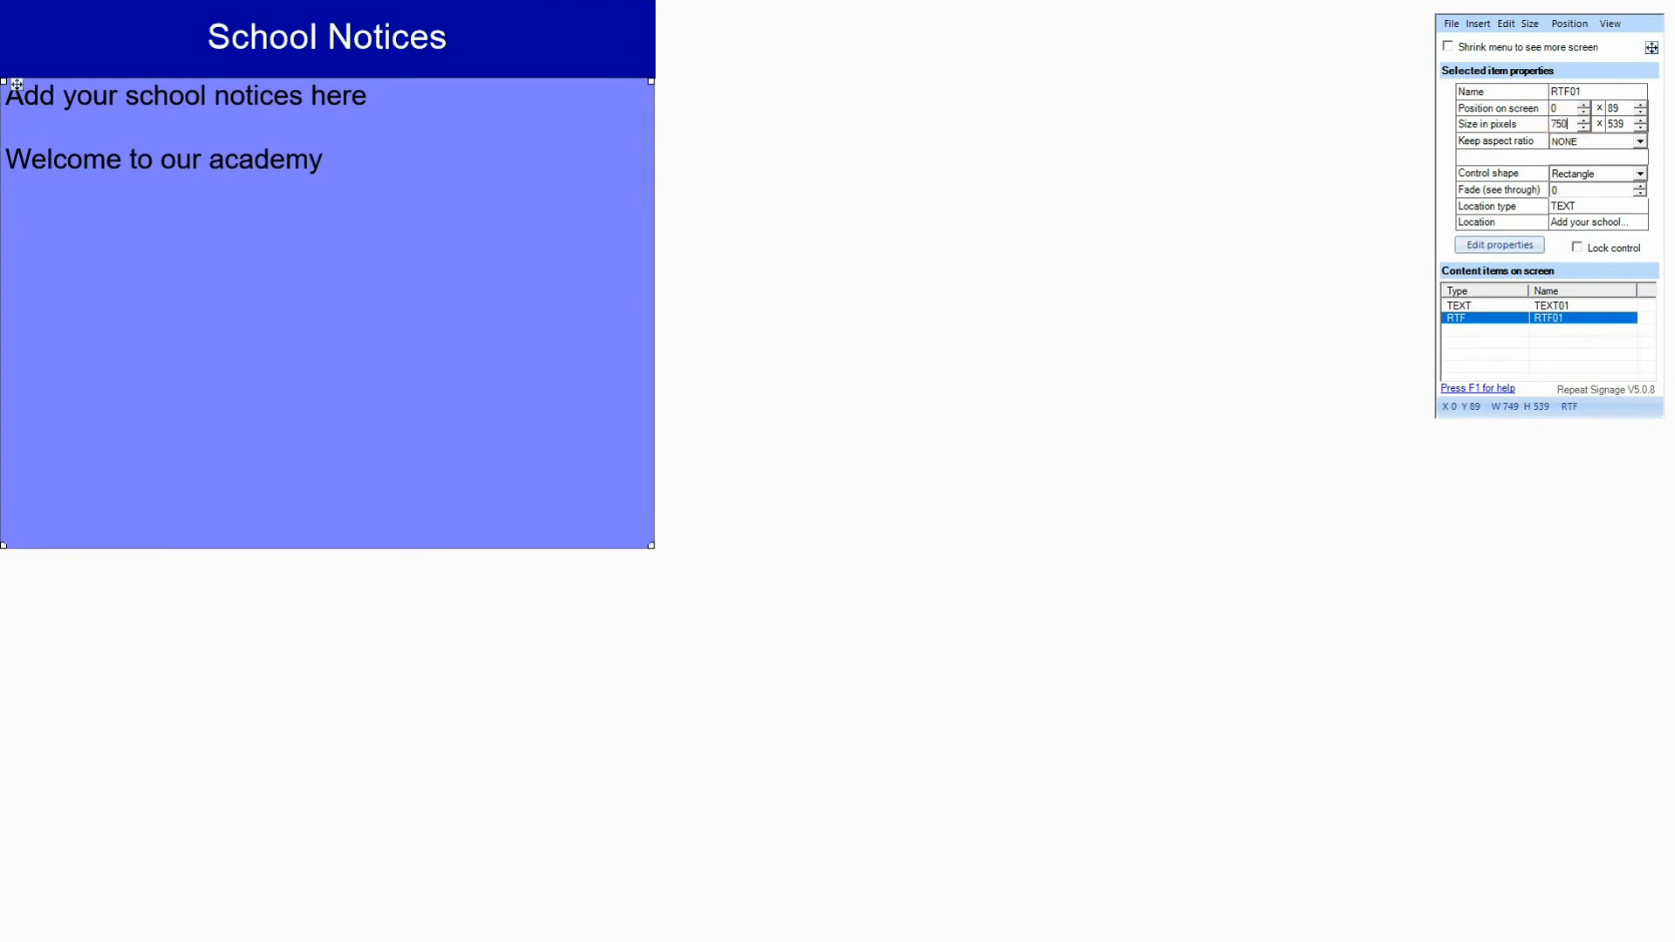
left_click(1226, 314)
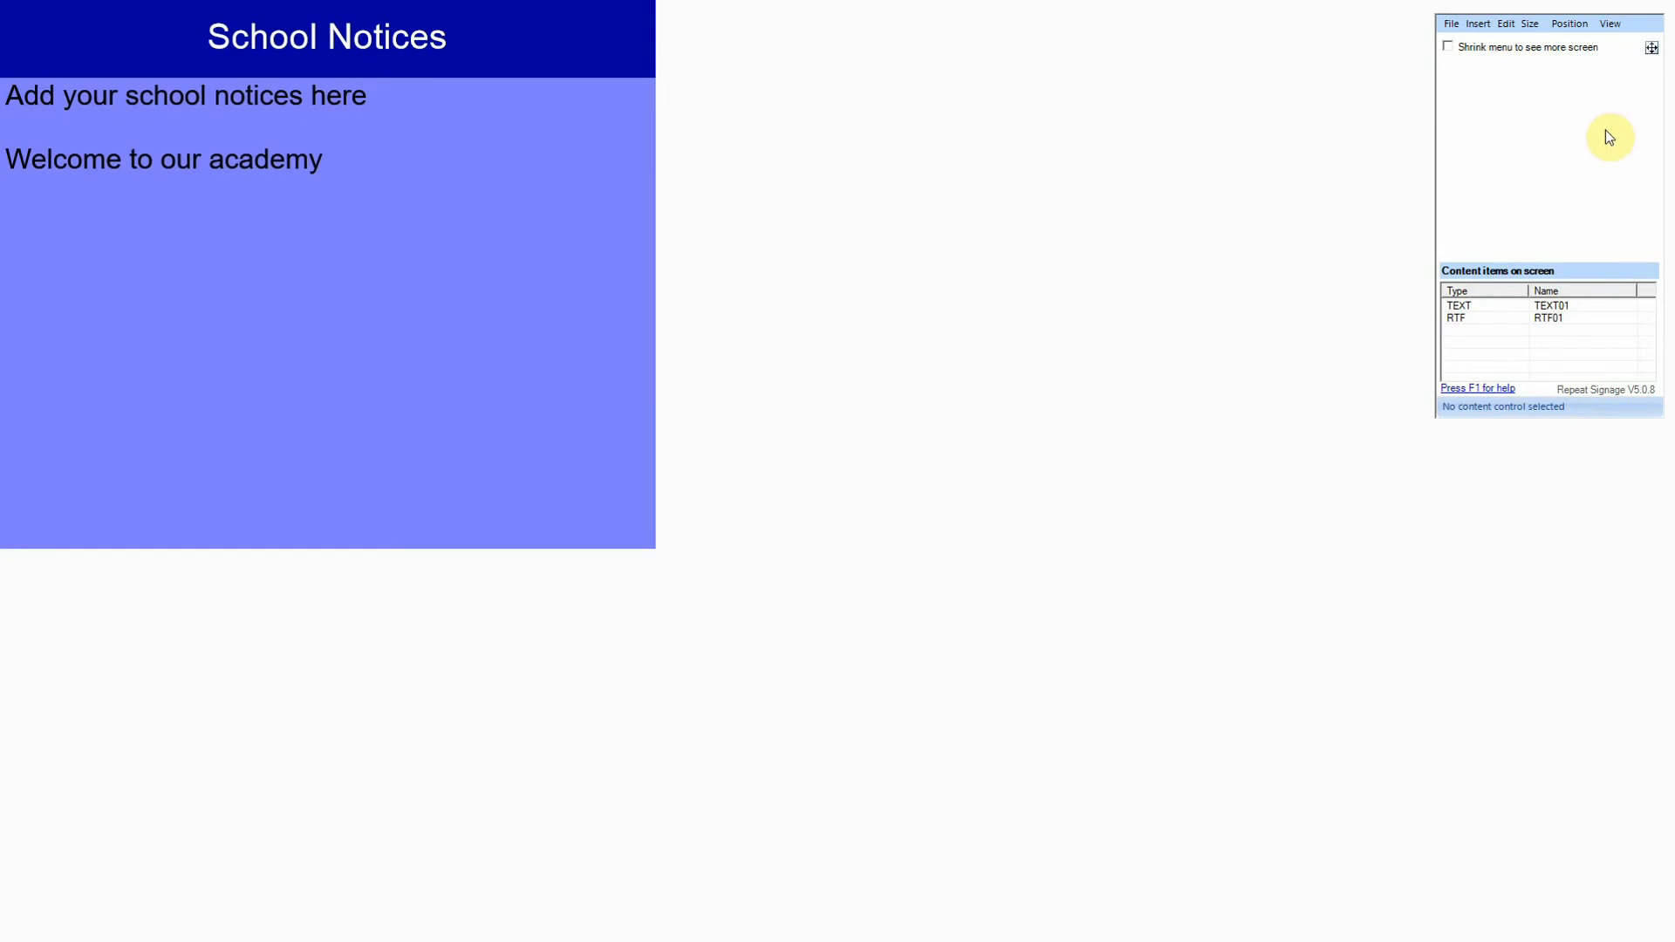
Insert a BANNER 02 picture banner with Schools0019-800x600, Schools0020-800x600 and Schools0042-800x600 from the computer in its play list
left_click(1479, 27)
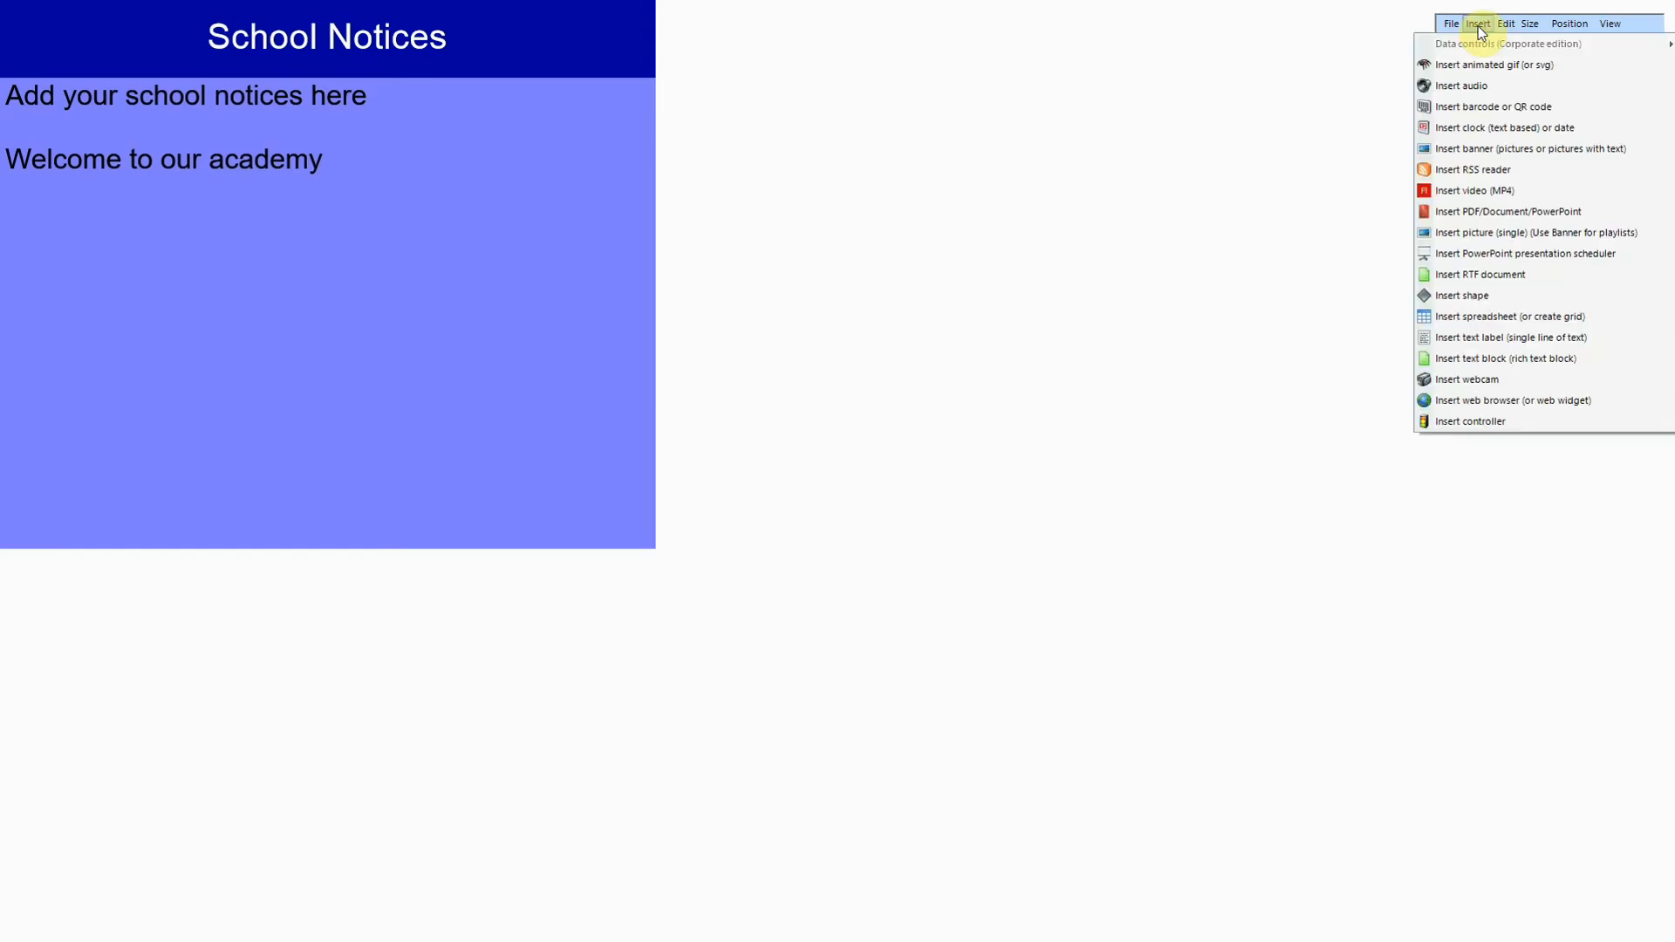
left_click(1491, 148)
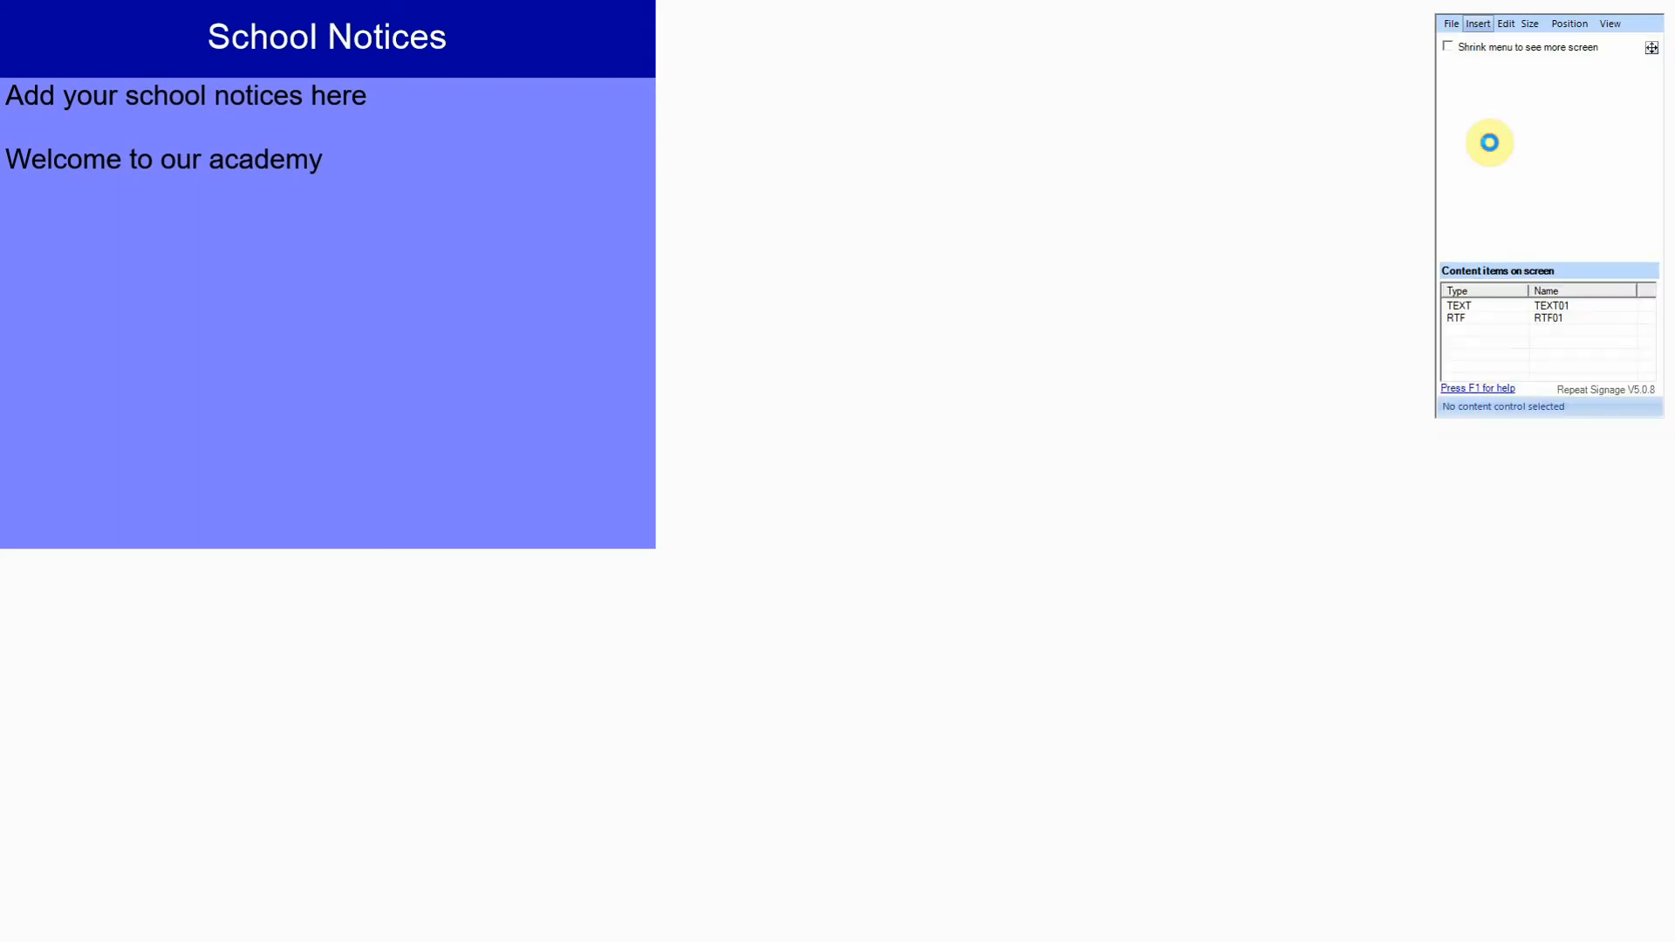
left_click(969, 532)
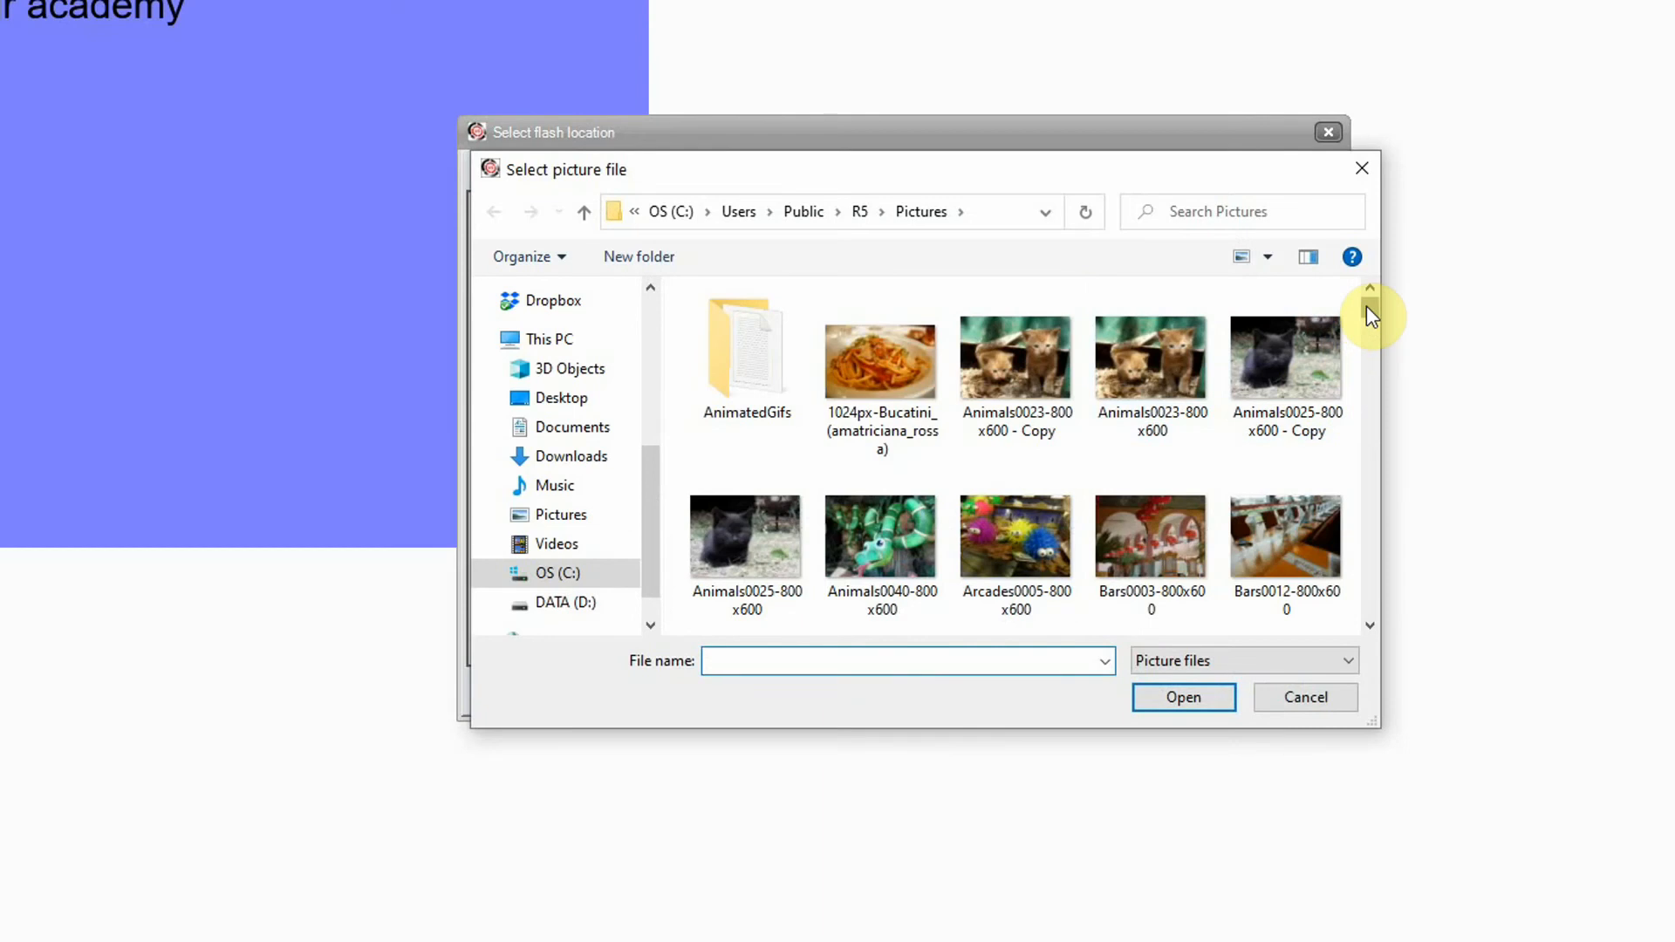
left_click_drag(1368, 314, 1359, 552)
left_click(896, 484)
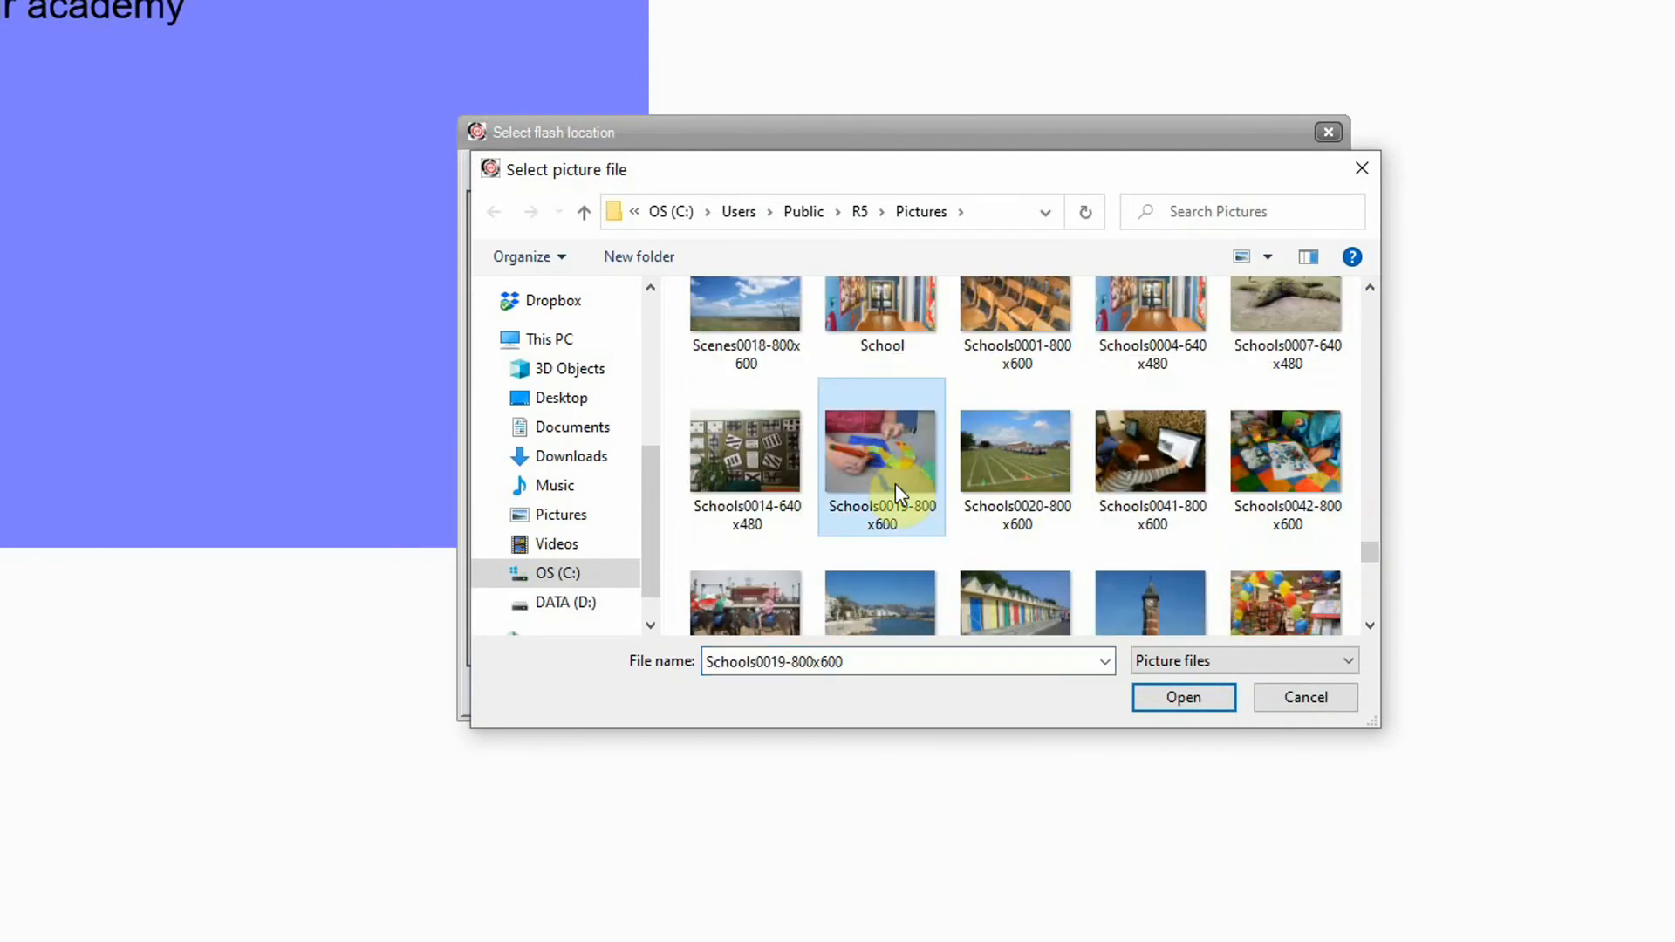
left_click(997, 466, "ctrl")
left_click(1281, 466, "ctrl")
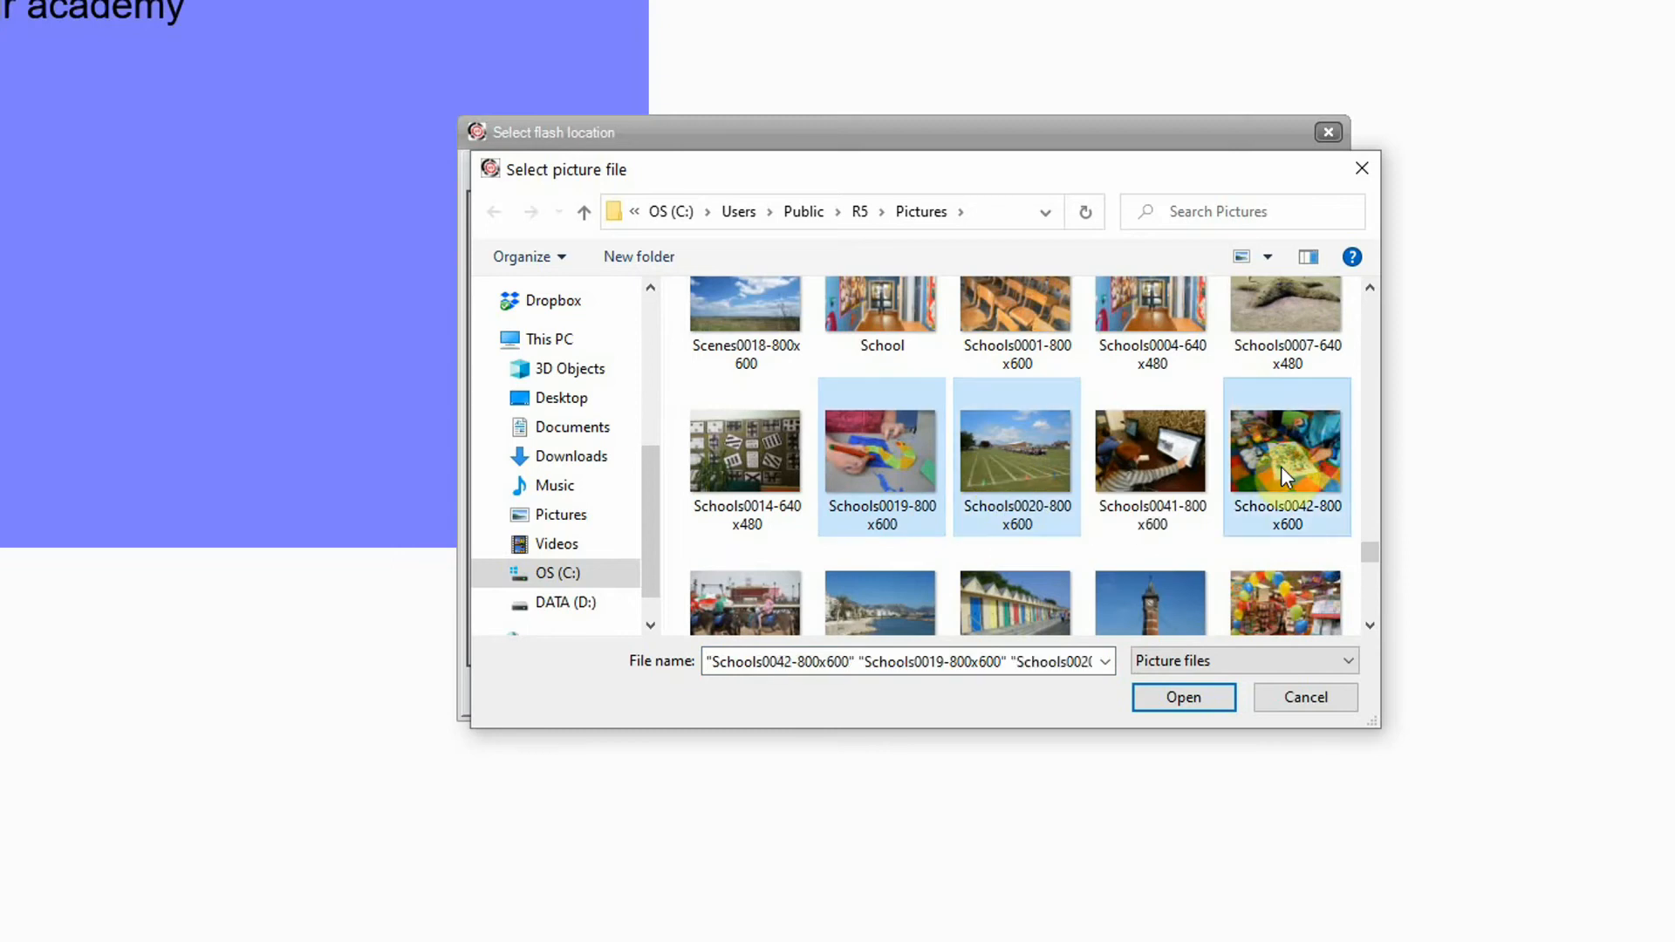
left_click(1206, 698)
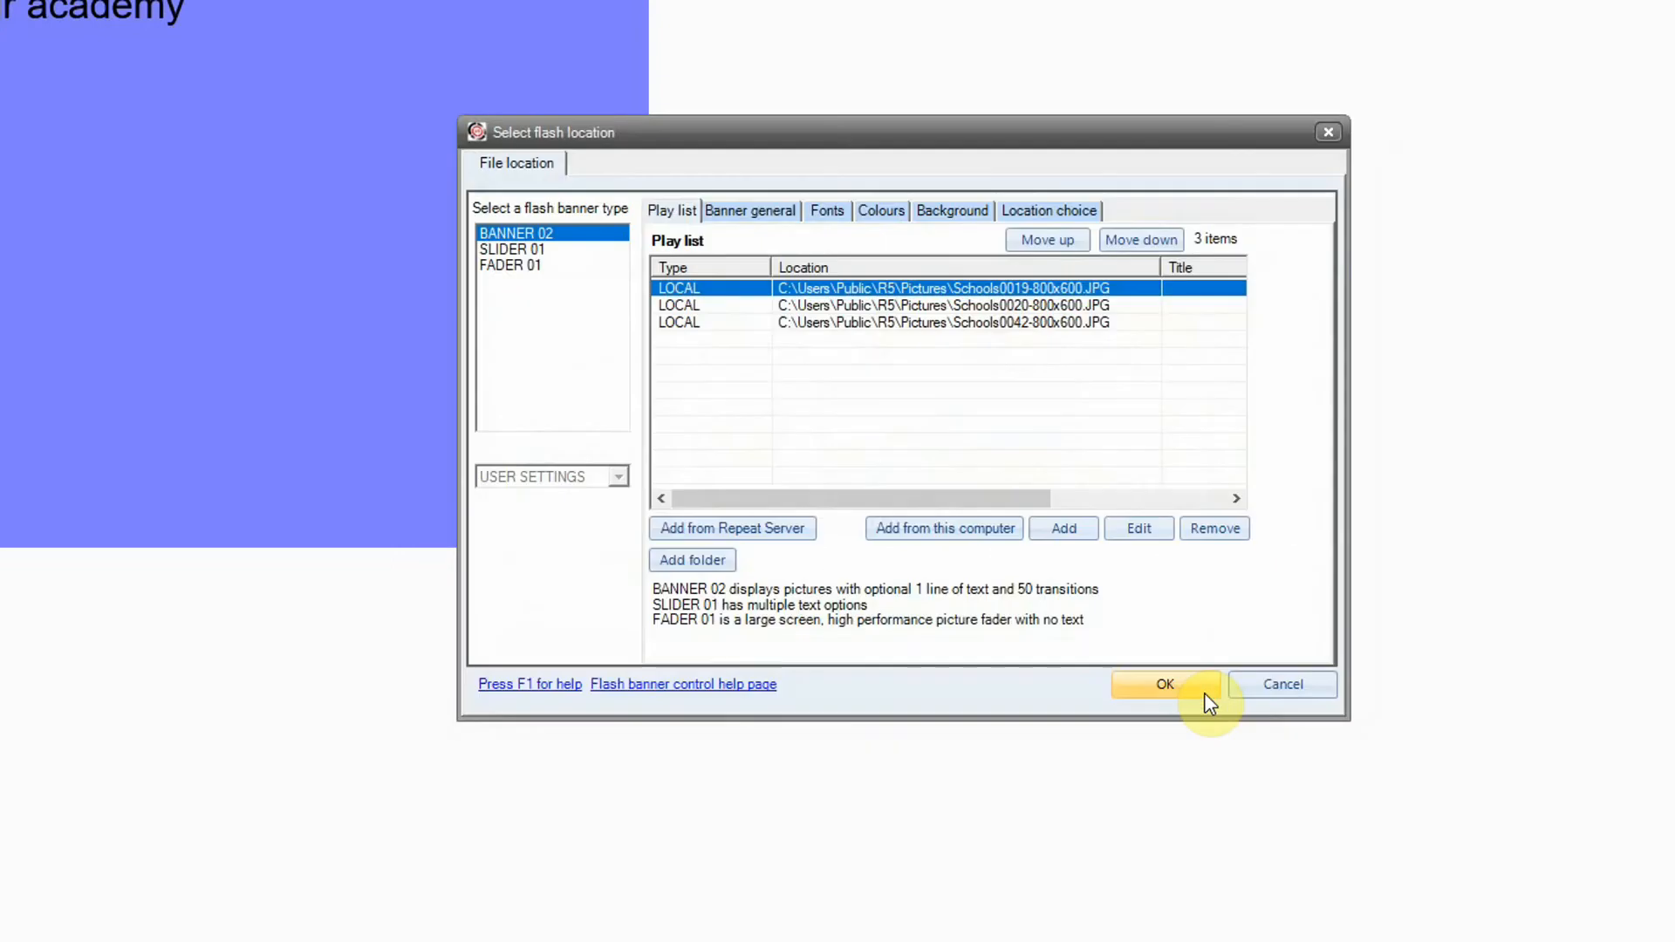
left_click(1205, 696)
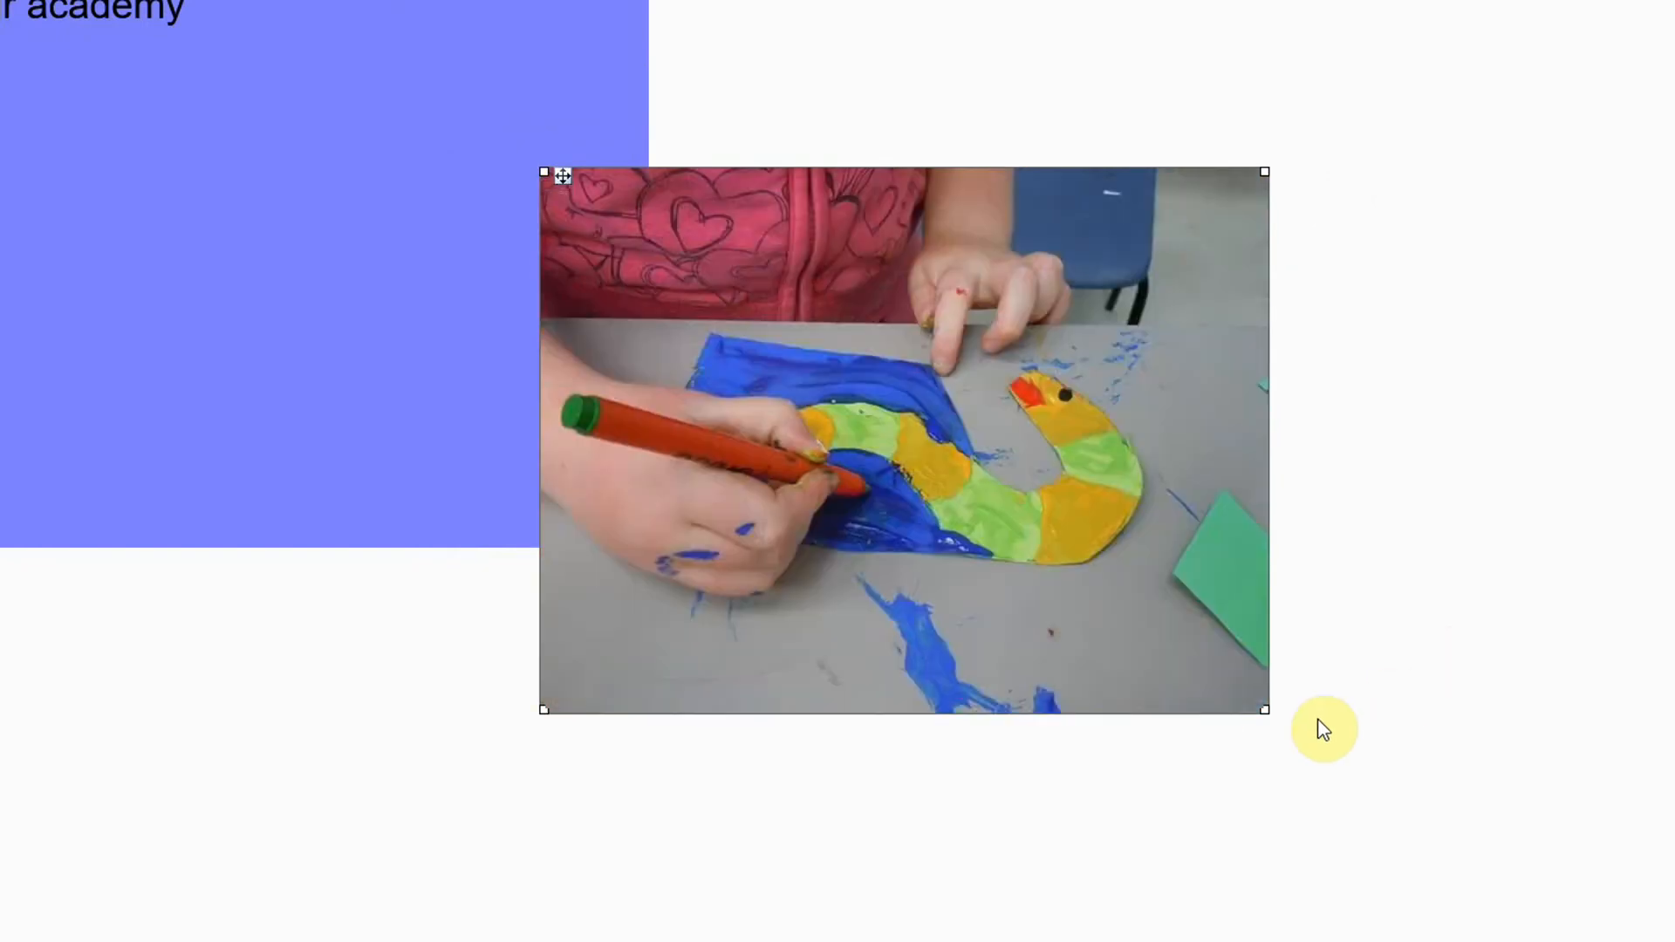
Enlarge the picture banner to about 653 x 489 pixels and set it to keep the MEDIA aspect ratio
left_click_drag(1264, 710, 1333, 762)
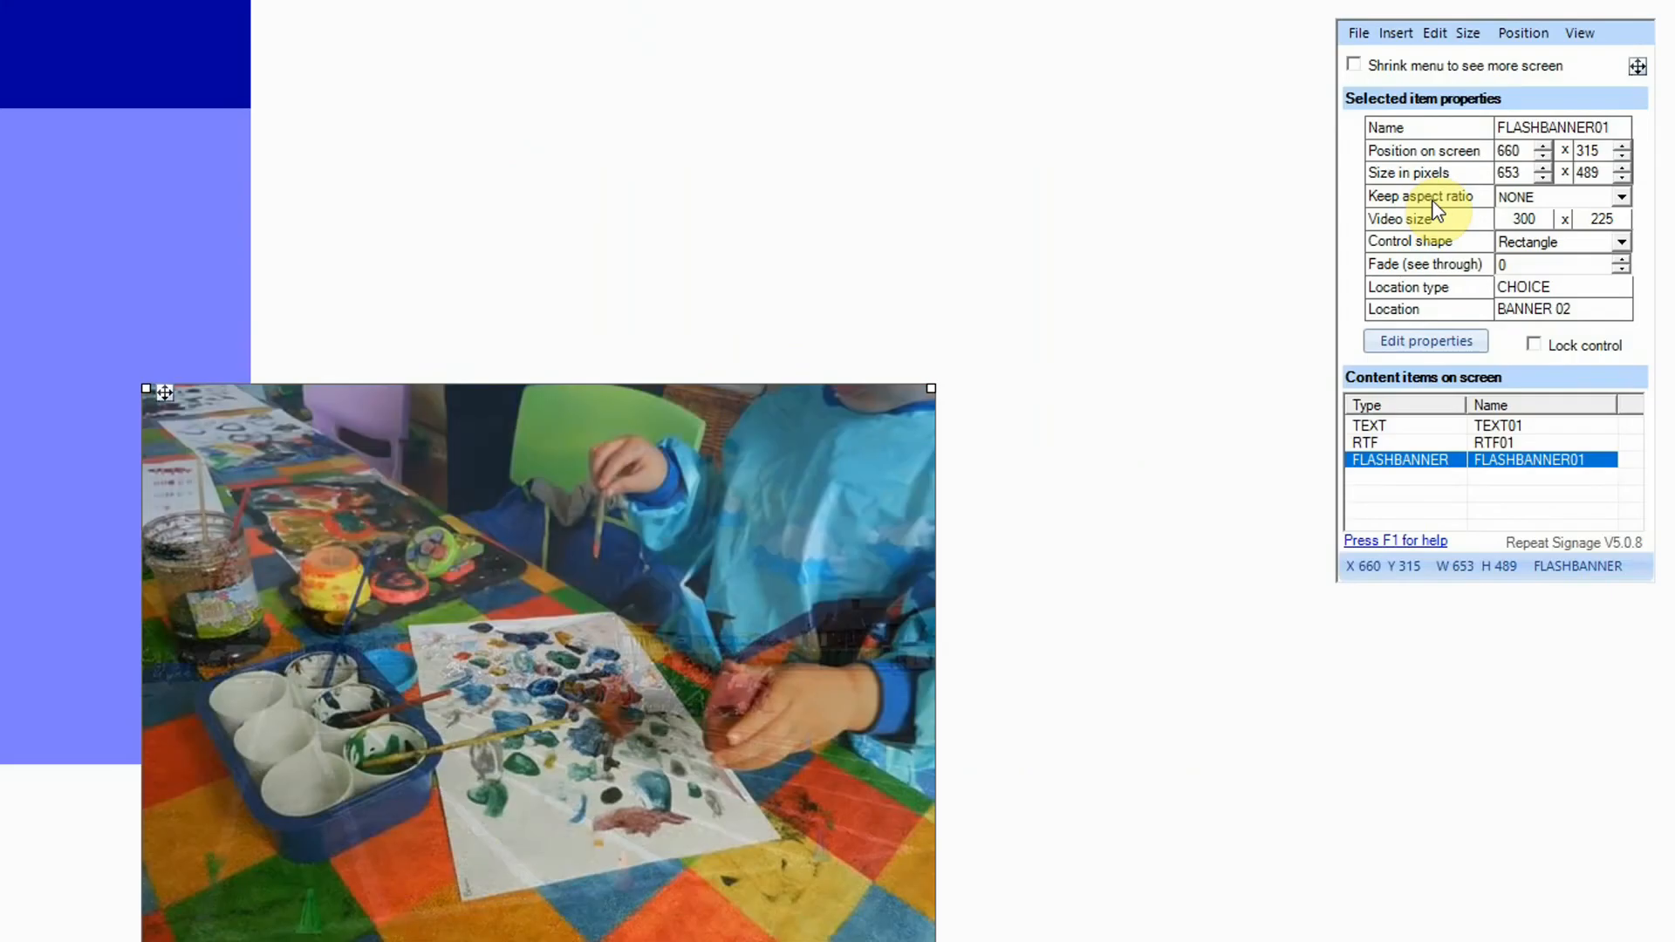
left_click(1621, 197)
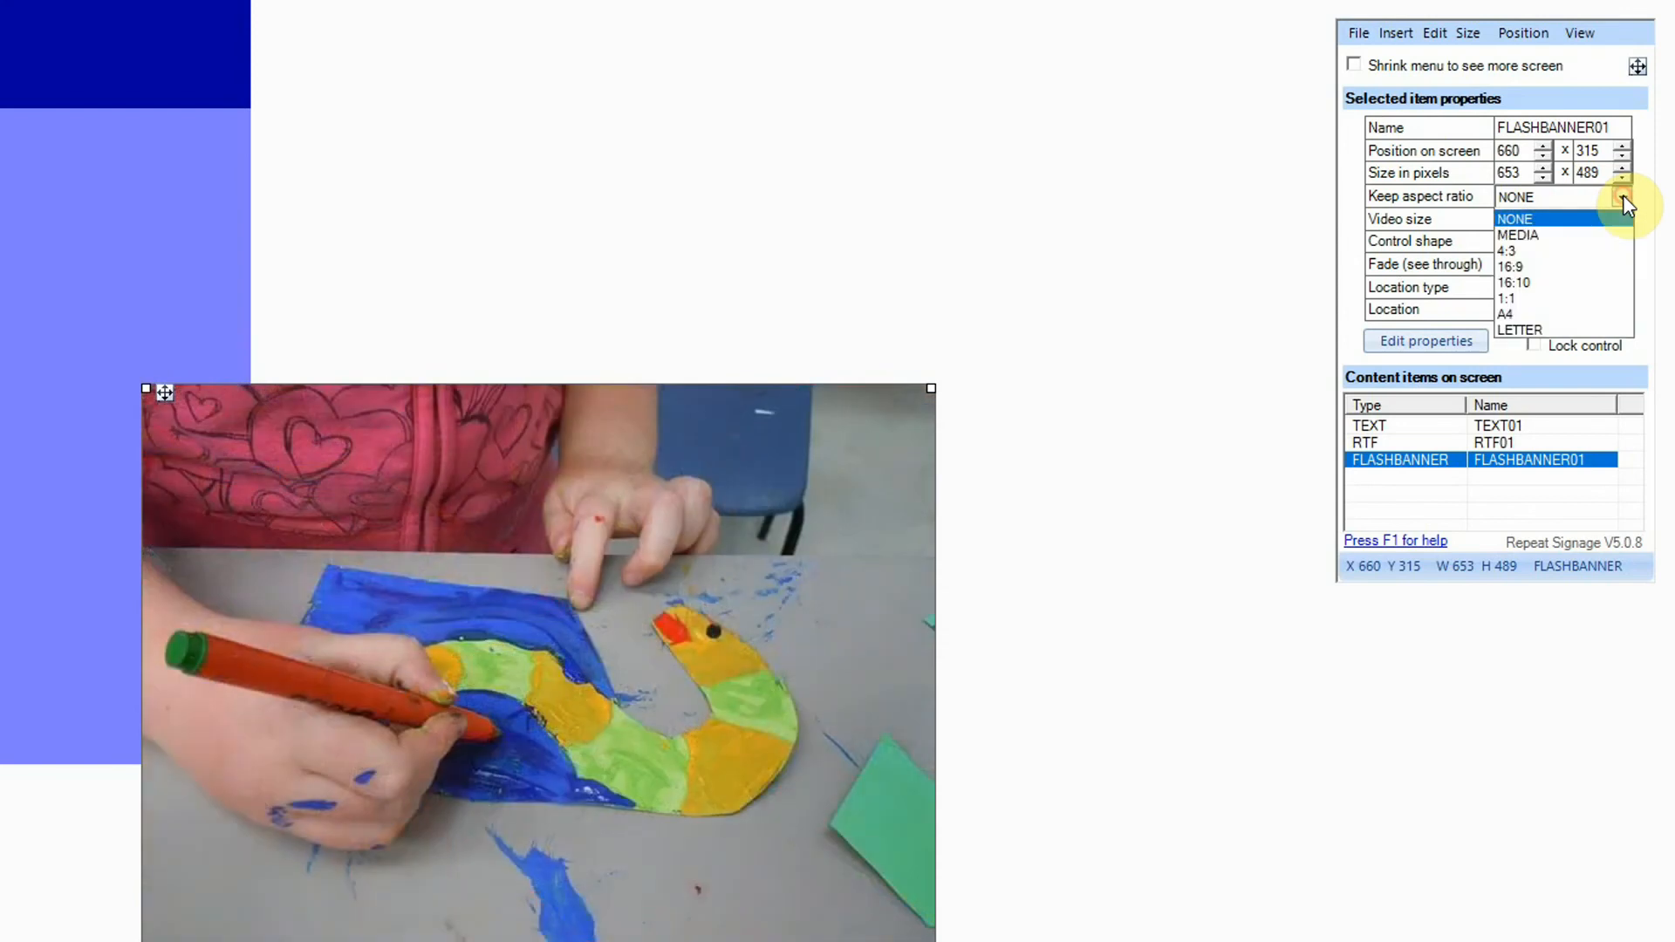
left_click(1585, 236)
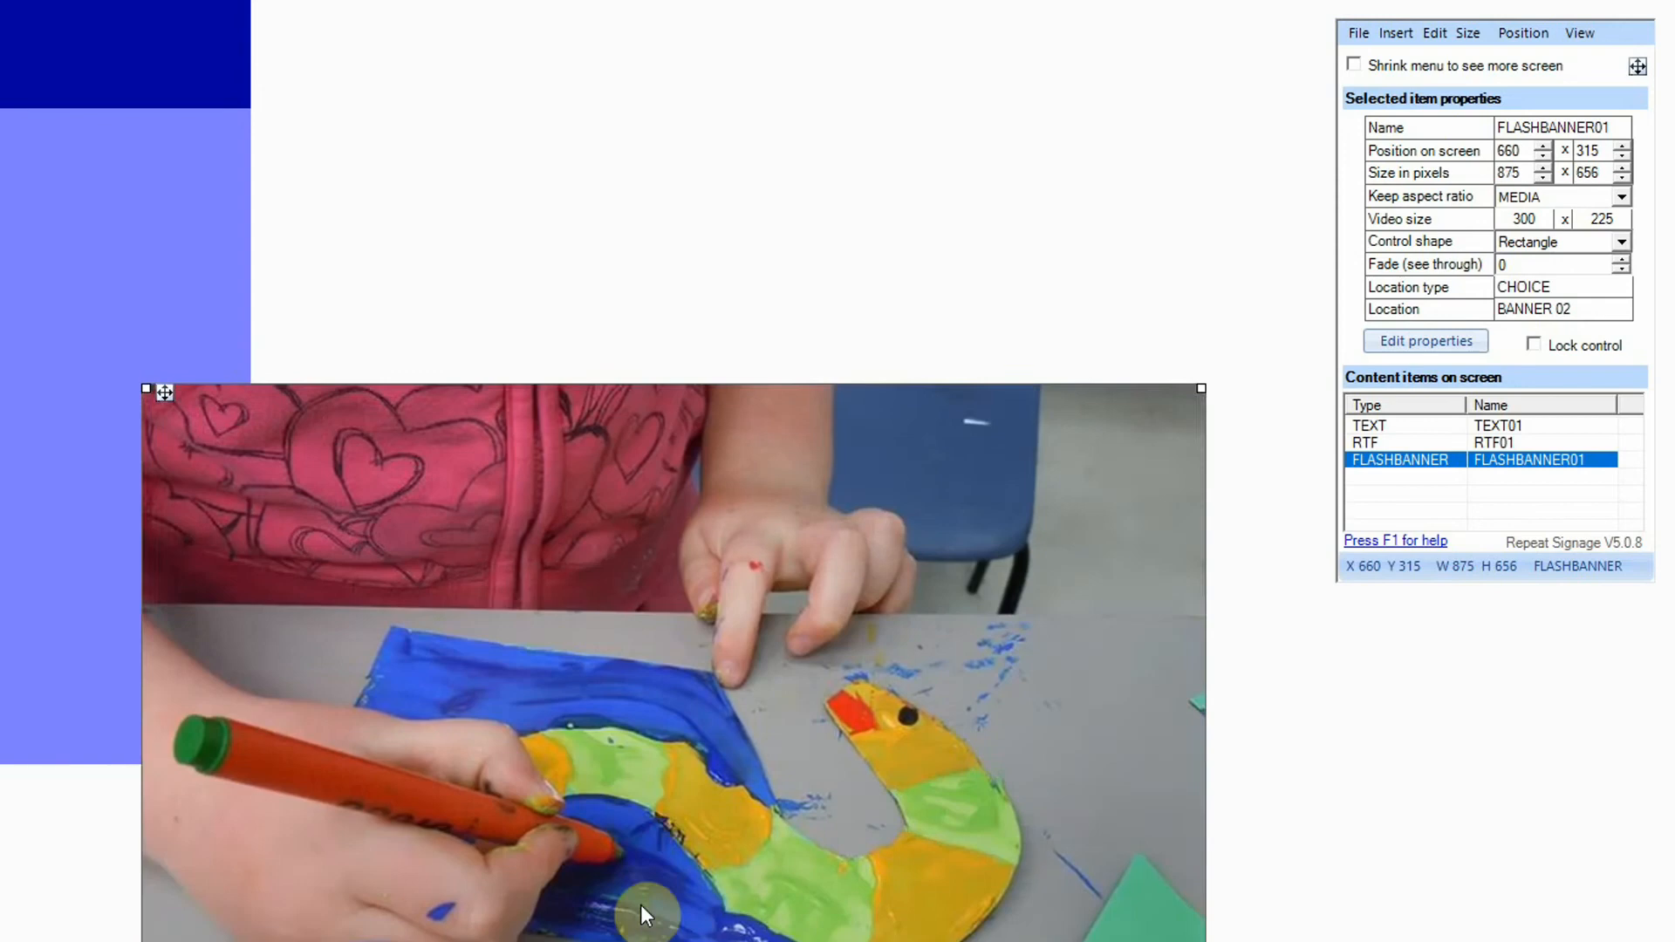
Move the banner to the upper edge of the presentation at about 767 x 0, beside the notices, and enlarge it to about 1153 x 868 pixels
left_click(673, 838)
left_click_drag(673, 838, 769, 515)
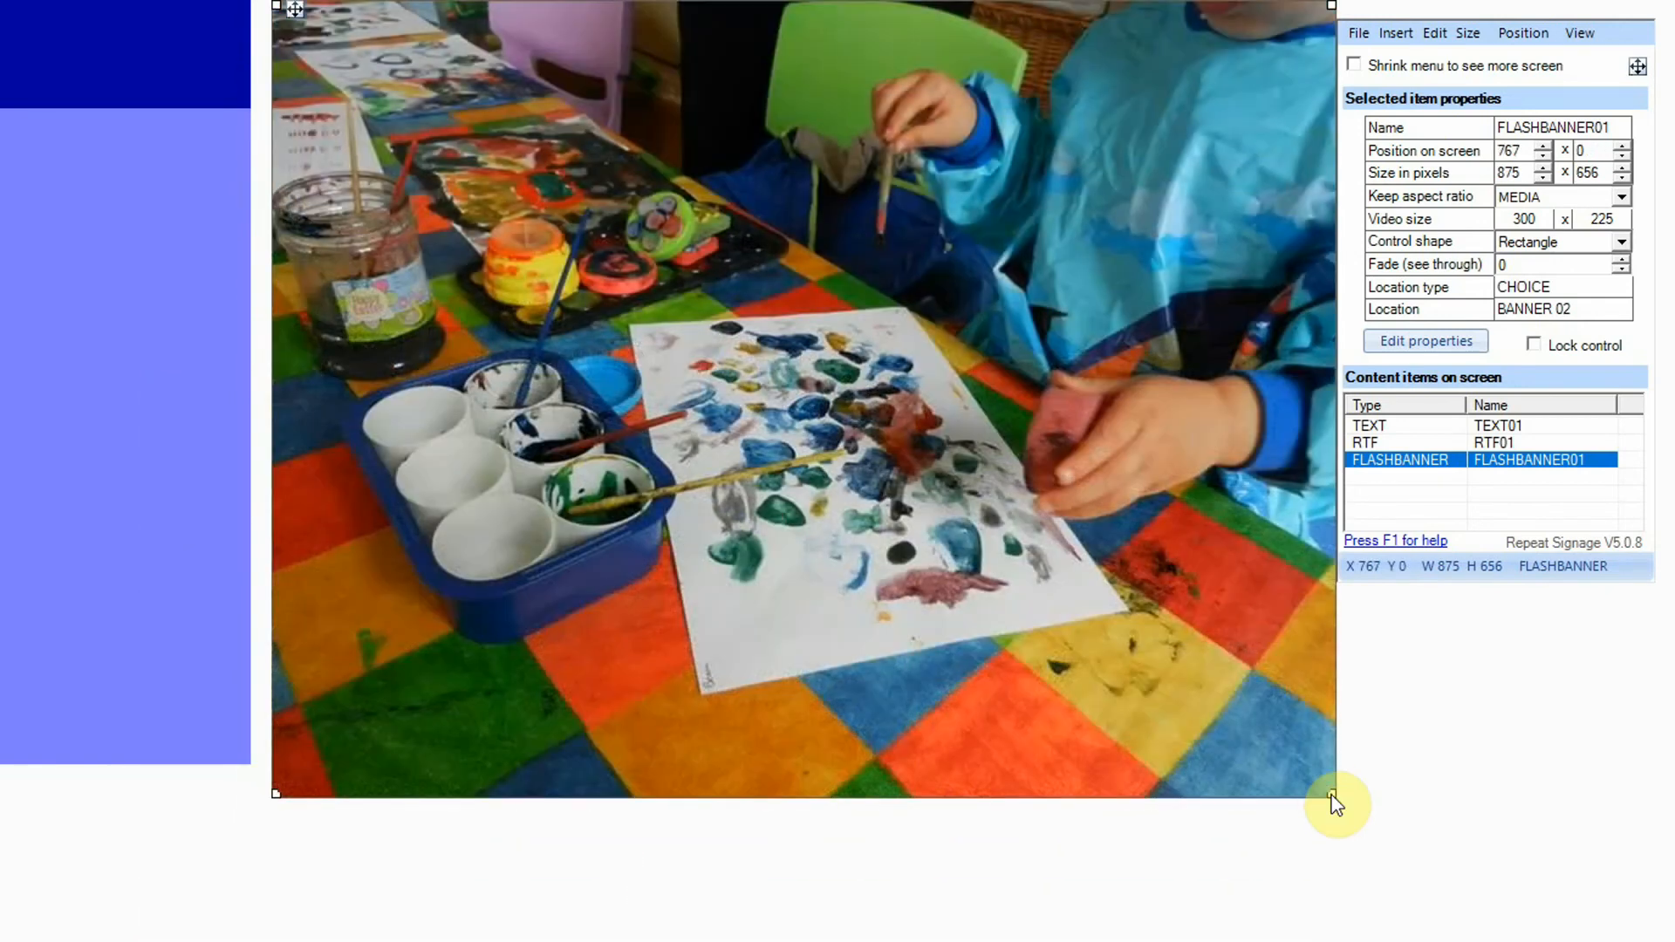
left_click_drag(1335, 803, 1611, 756)
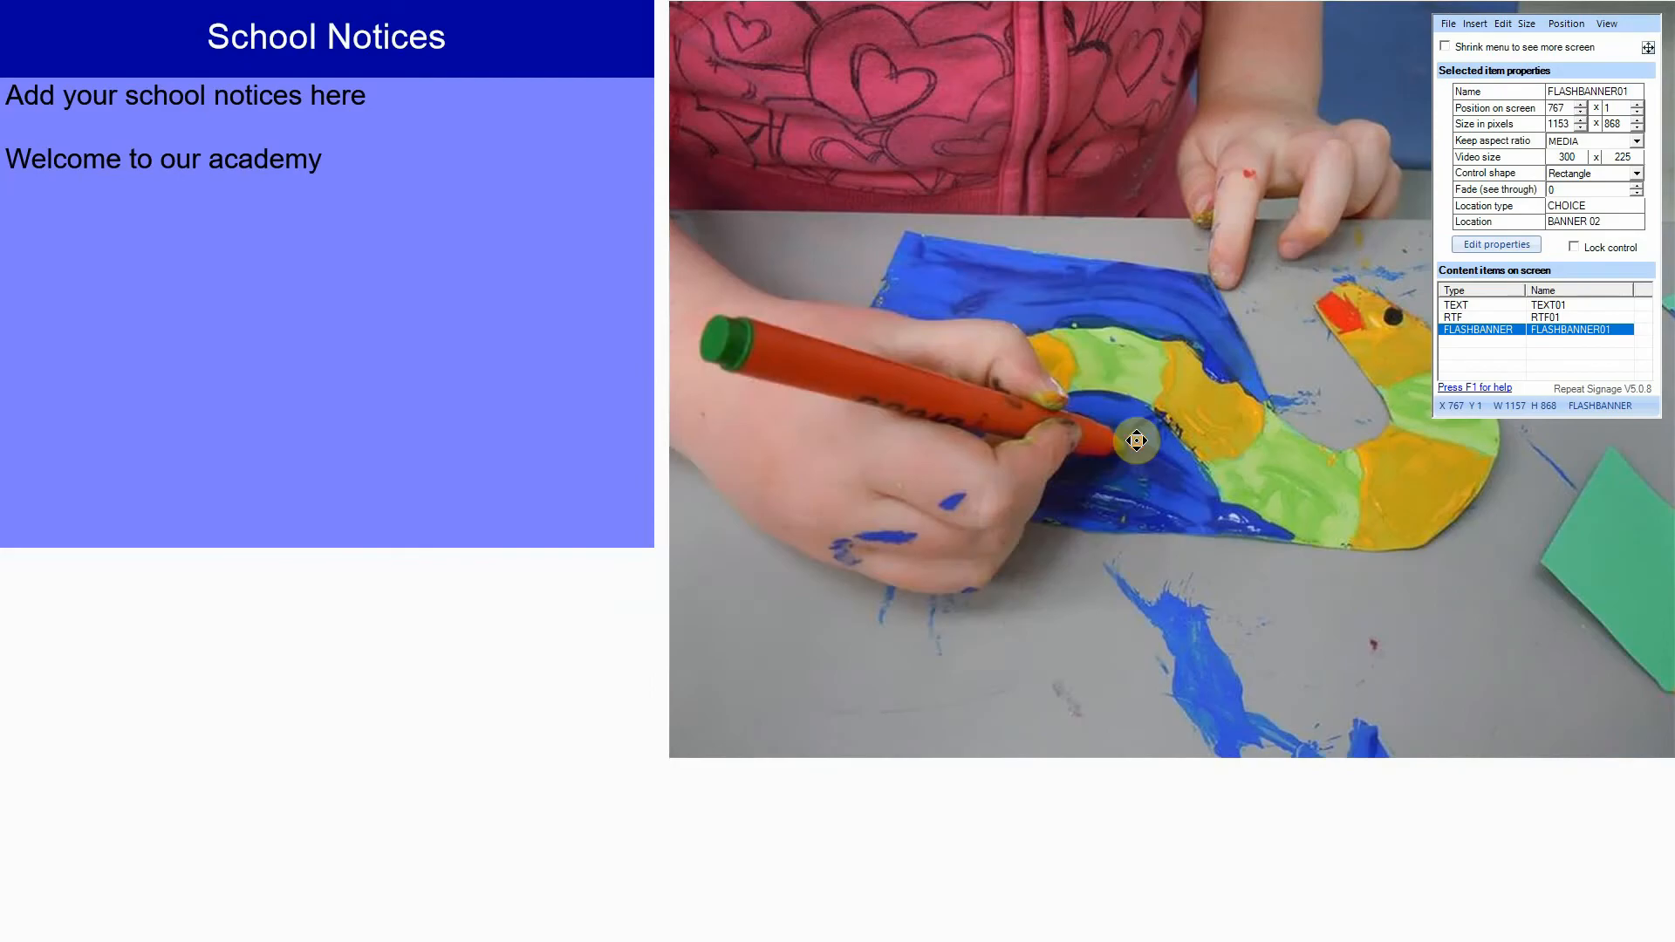
Give the Schools0019-800x600 picture in the banner's play list the title "Our school pictures" and copy that title text
double_click(1134, 438)
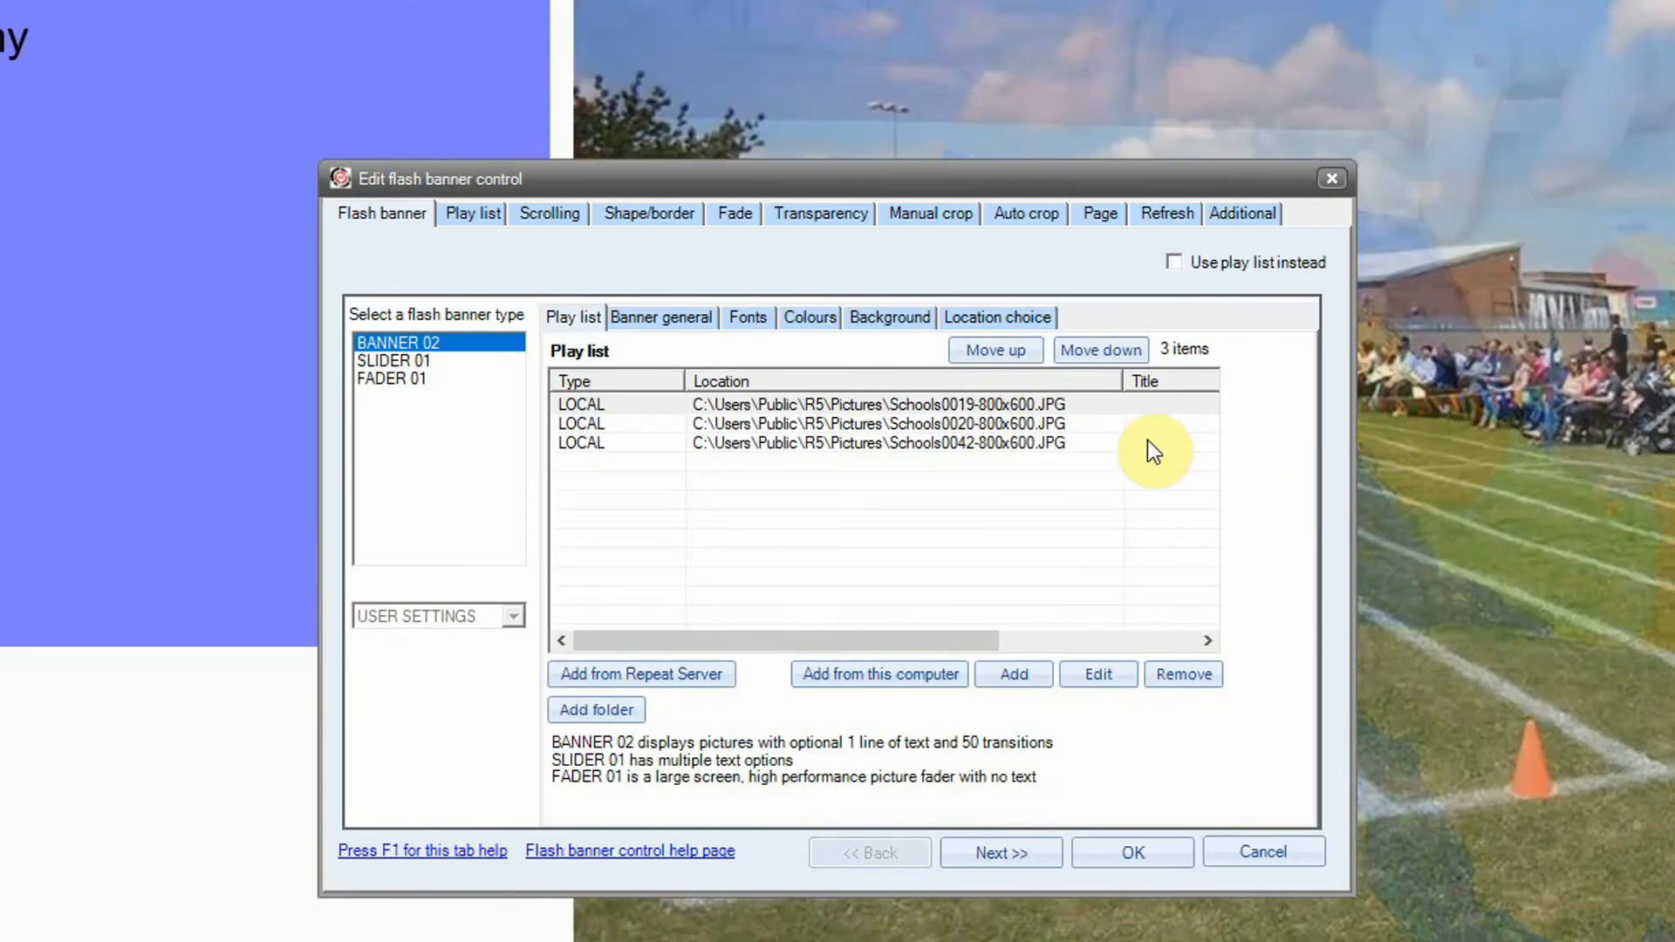
left_click(981, 403)
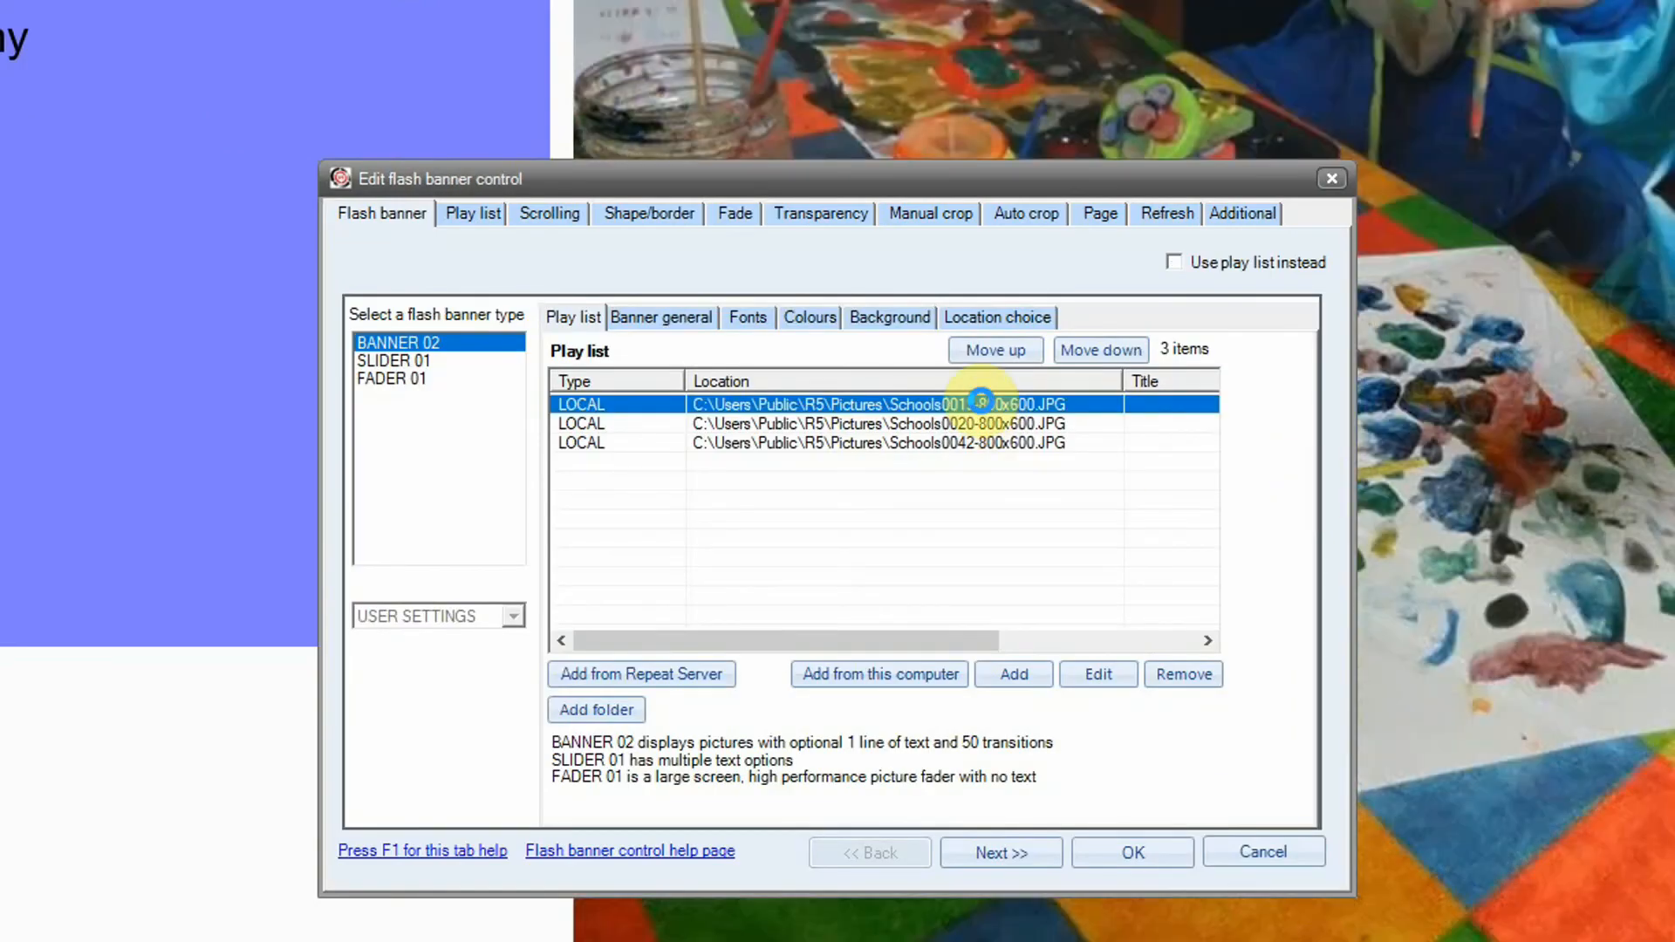
double_click(982, 403)
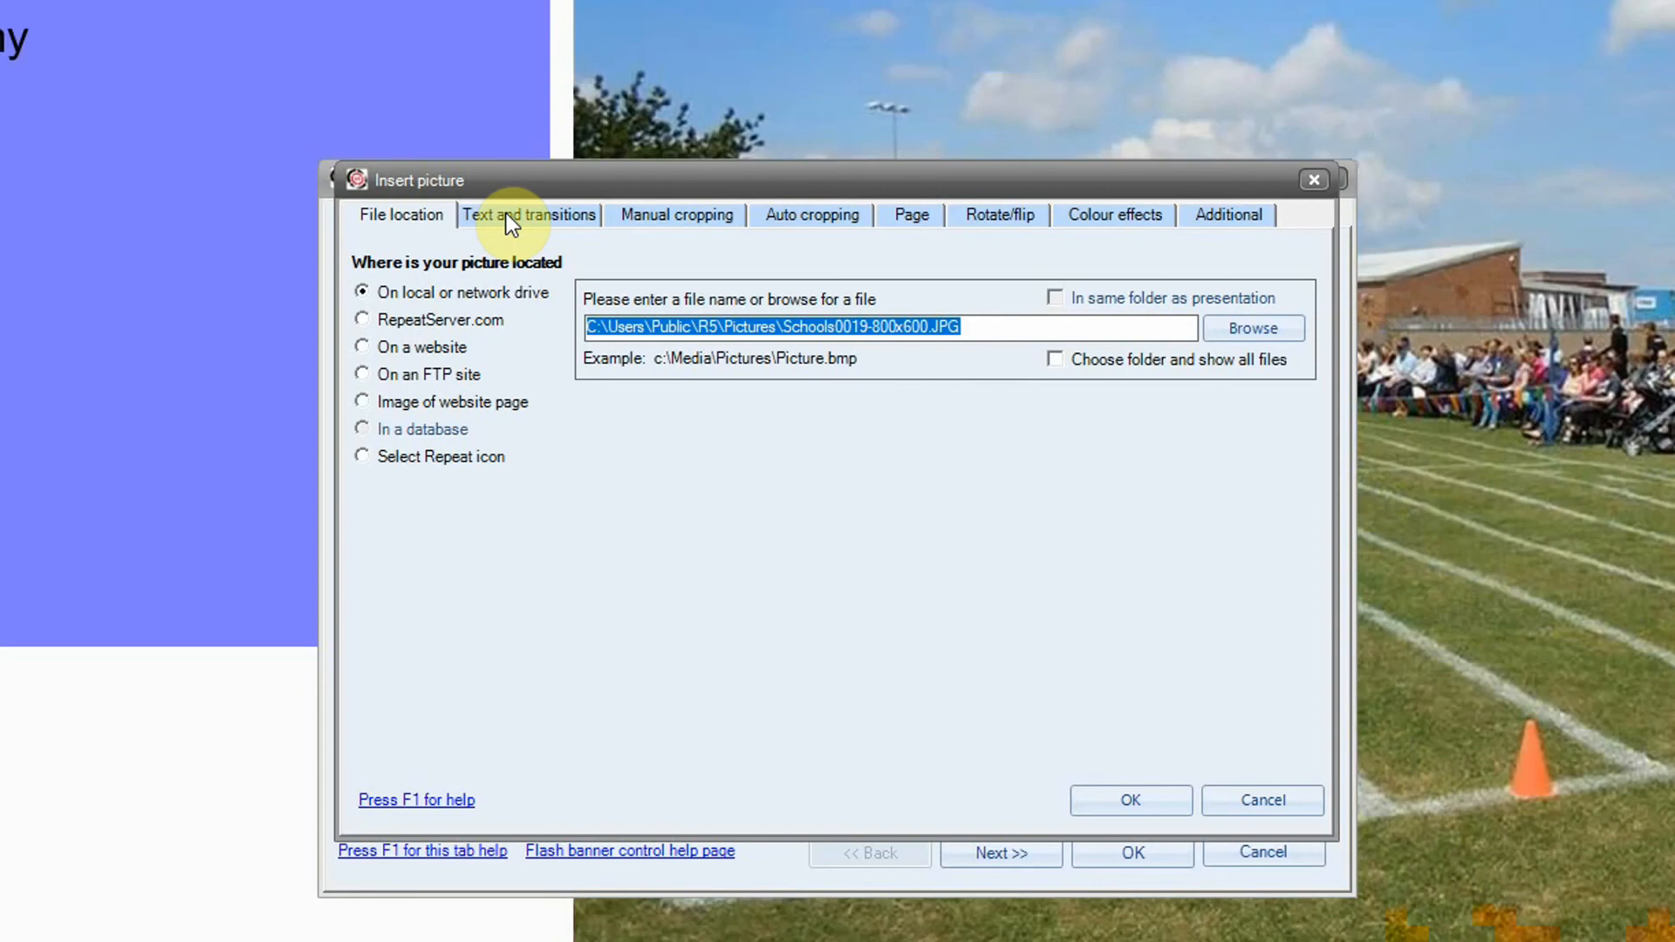
left_click(506, 213)
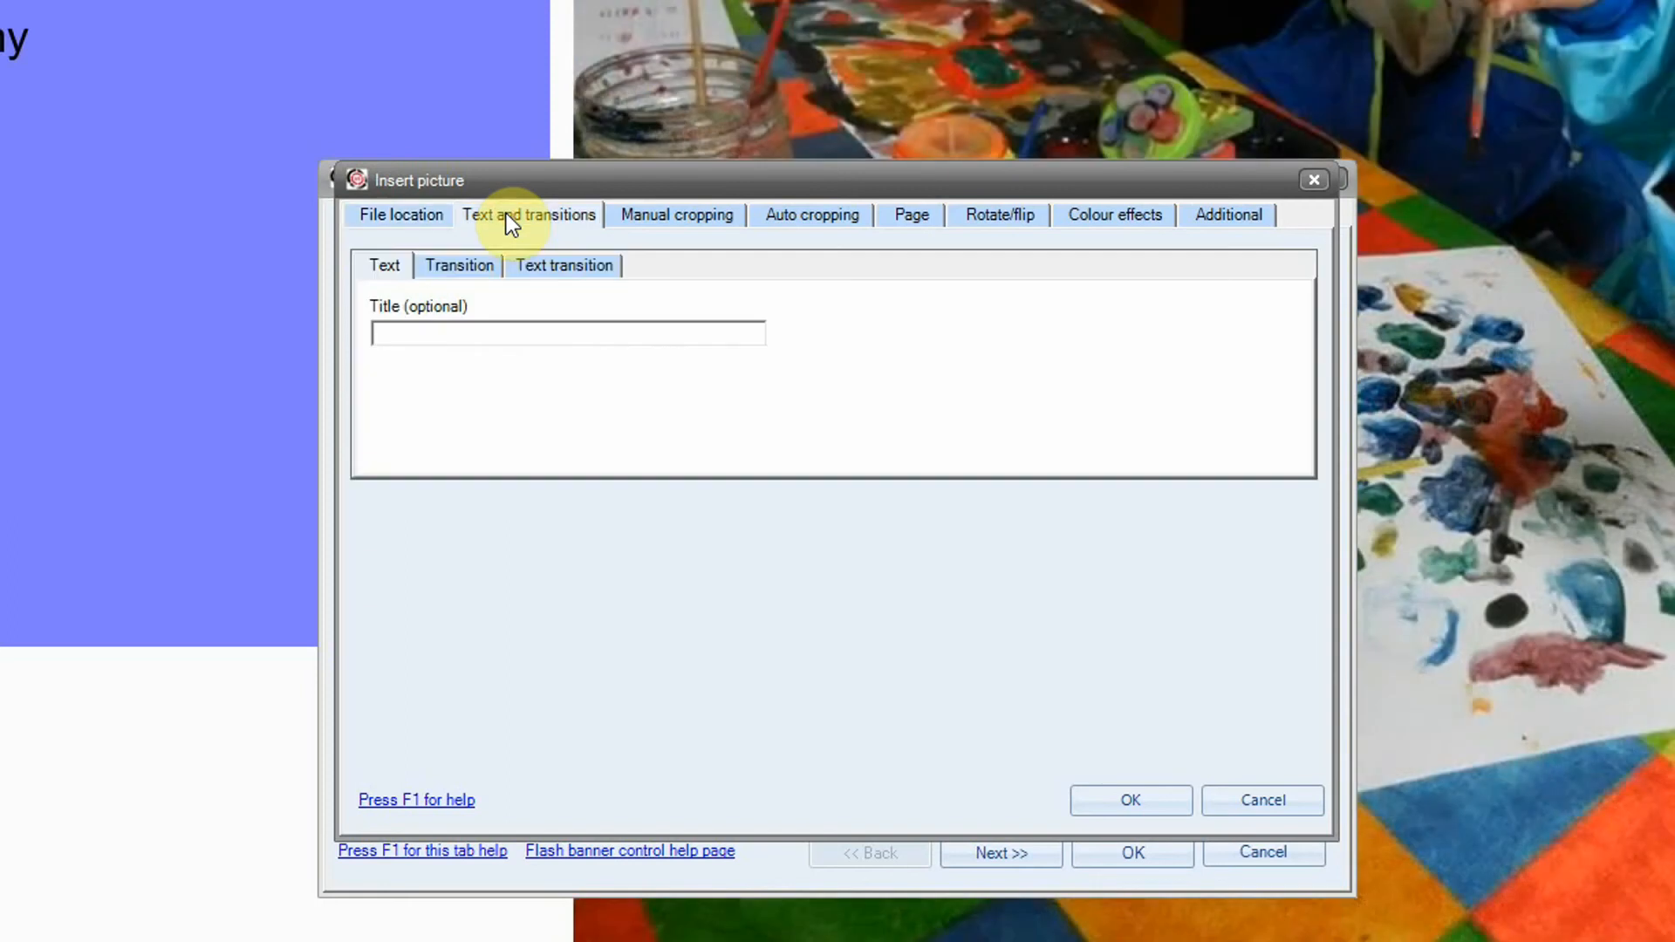
left_click(506, 333)
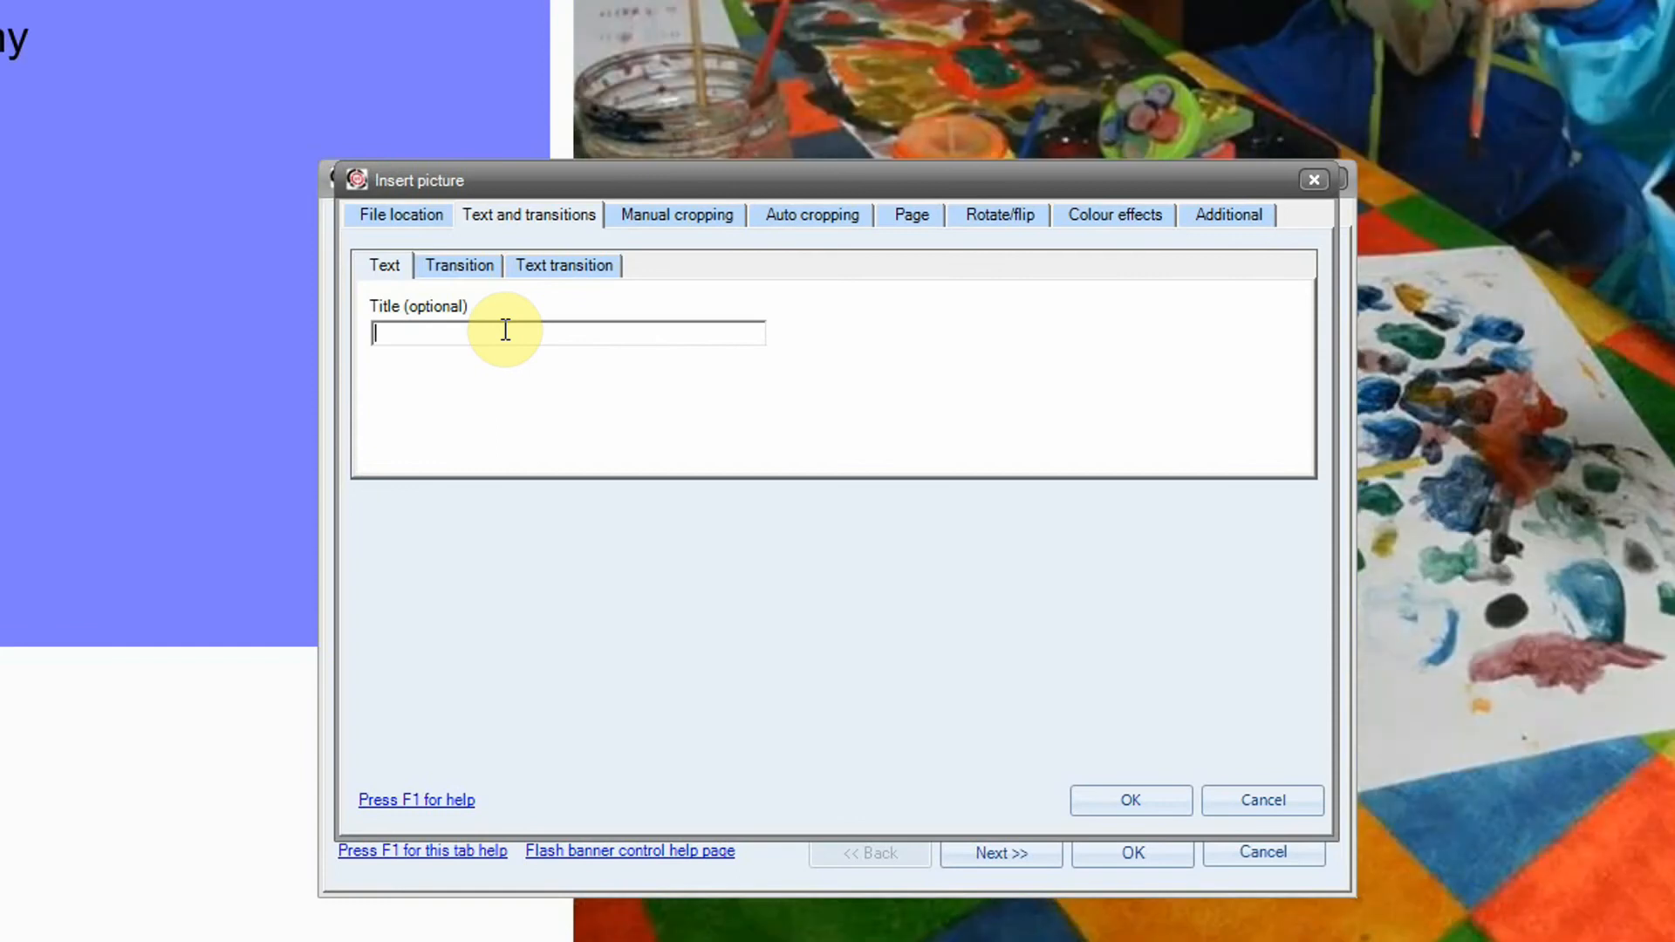
type("Our")
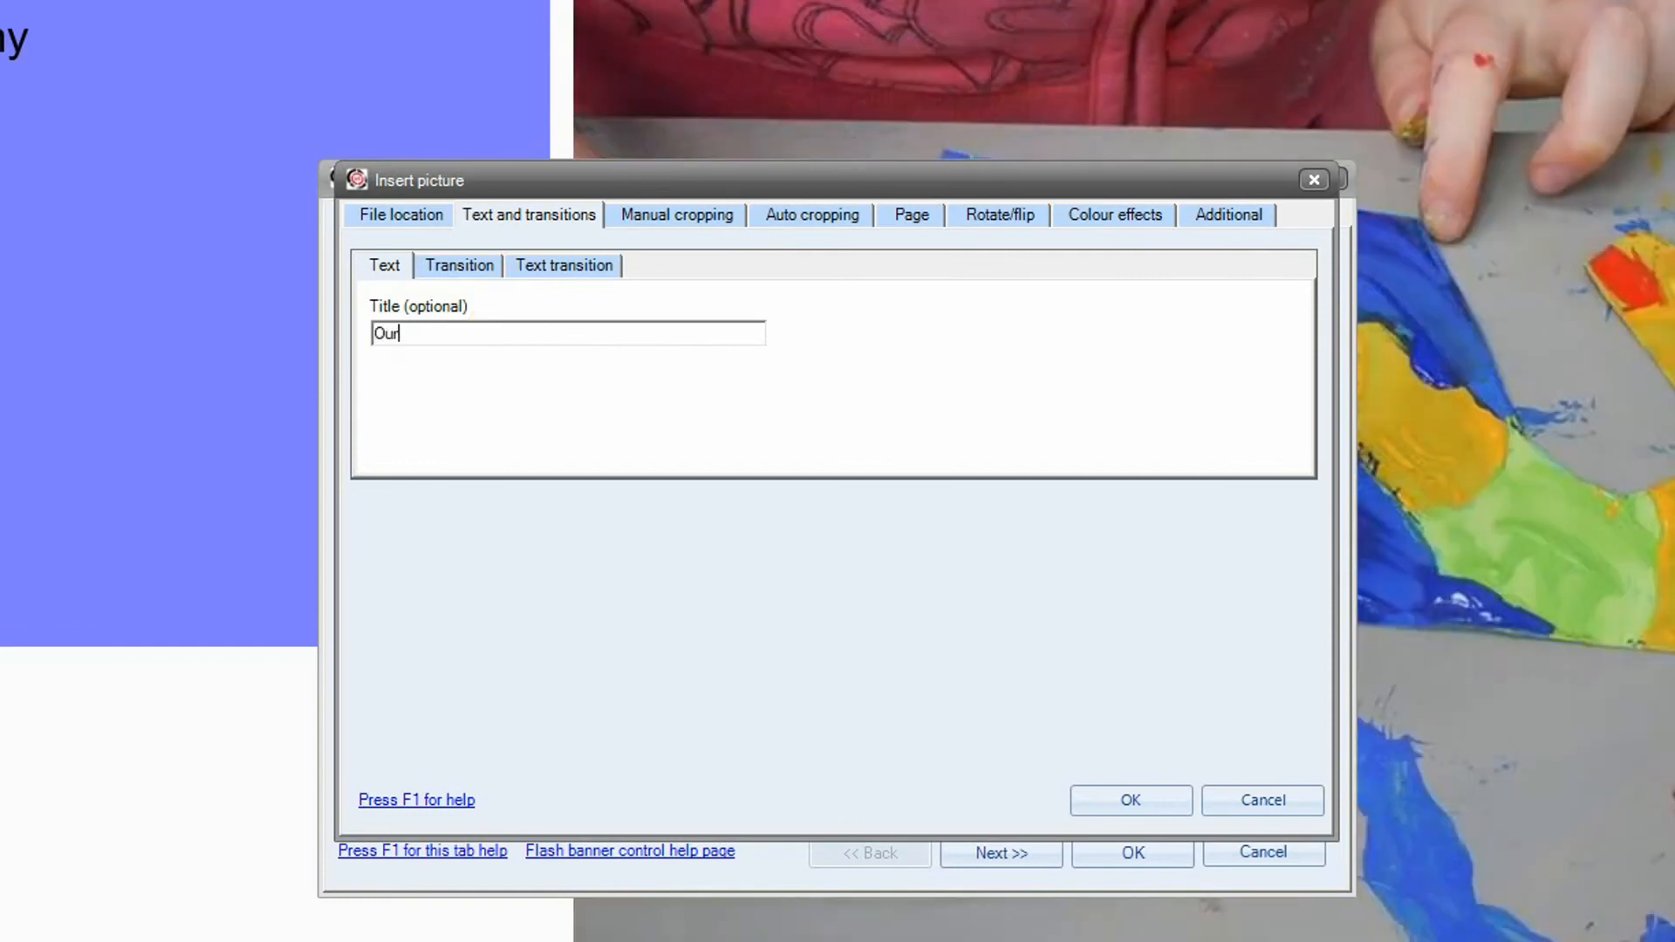
type(" school pict")
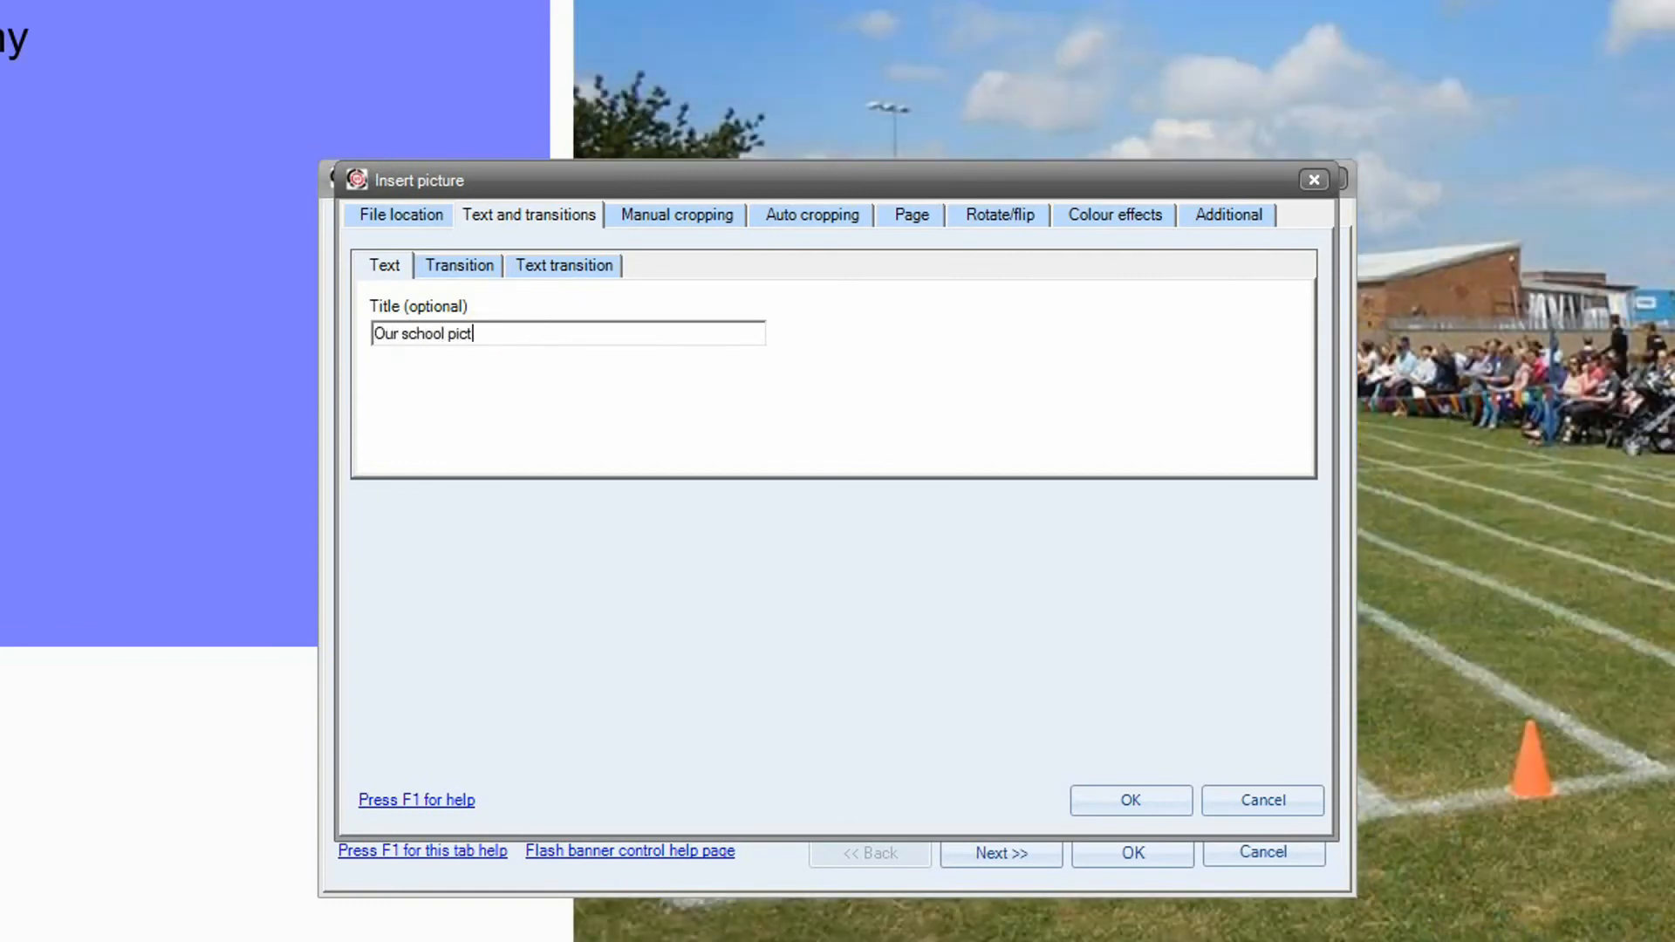
type("ures")
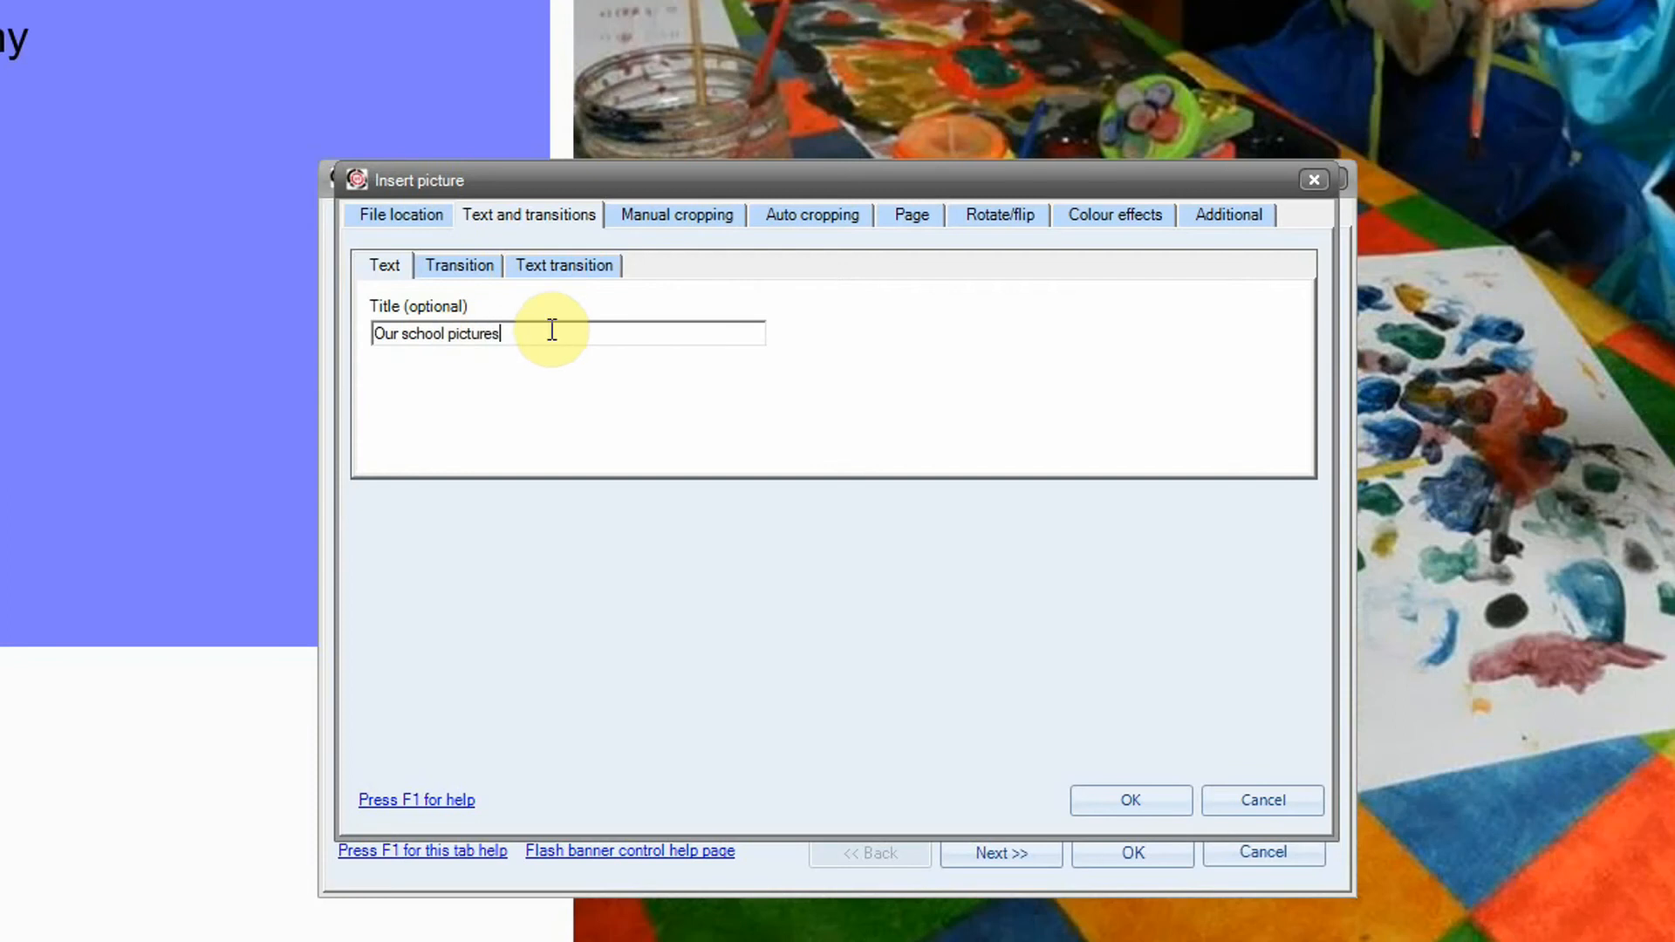
left_click_drag(551, 337, 359, 343)
key("ctrl+c")
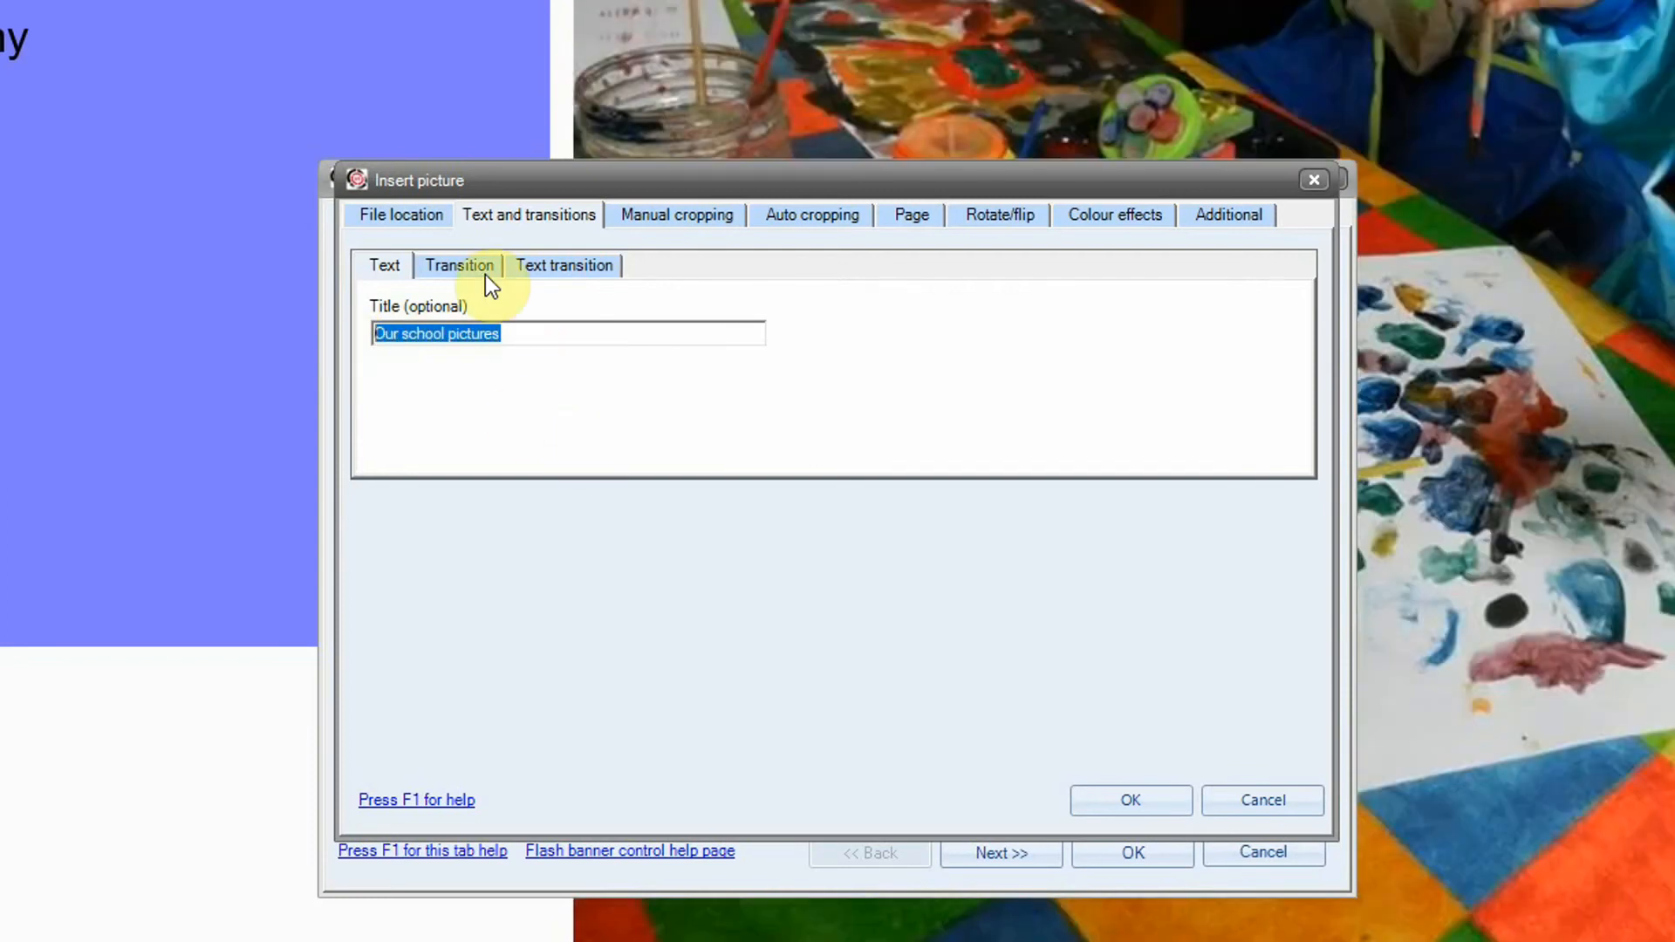
Choose the fade transition effect to the next slide for Schools0019-800x600 and confirm the picture settings
left_click(486, 274)
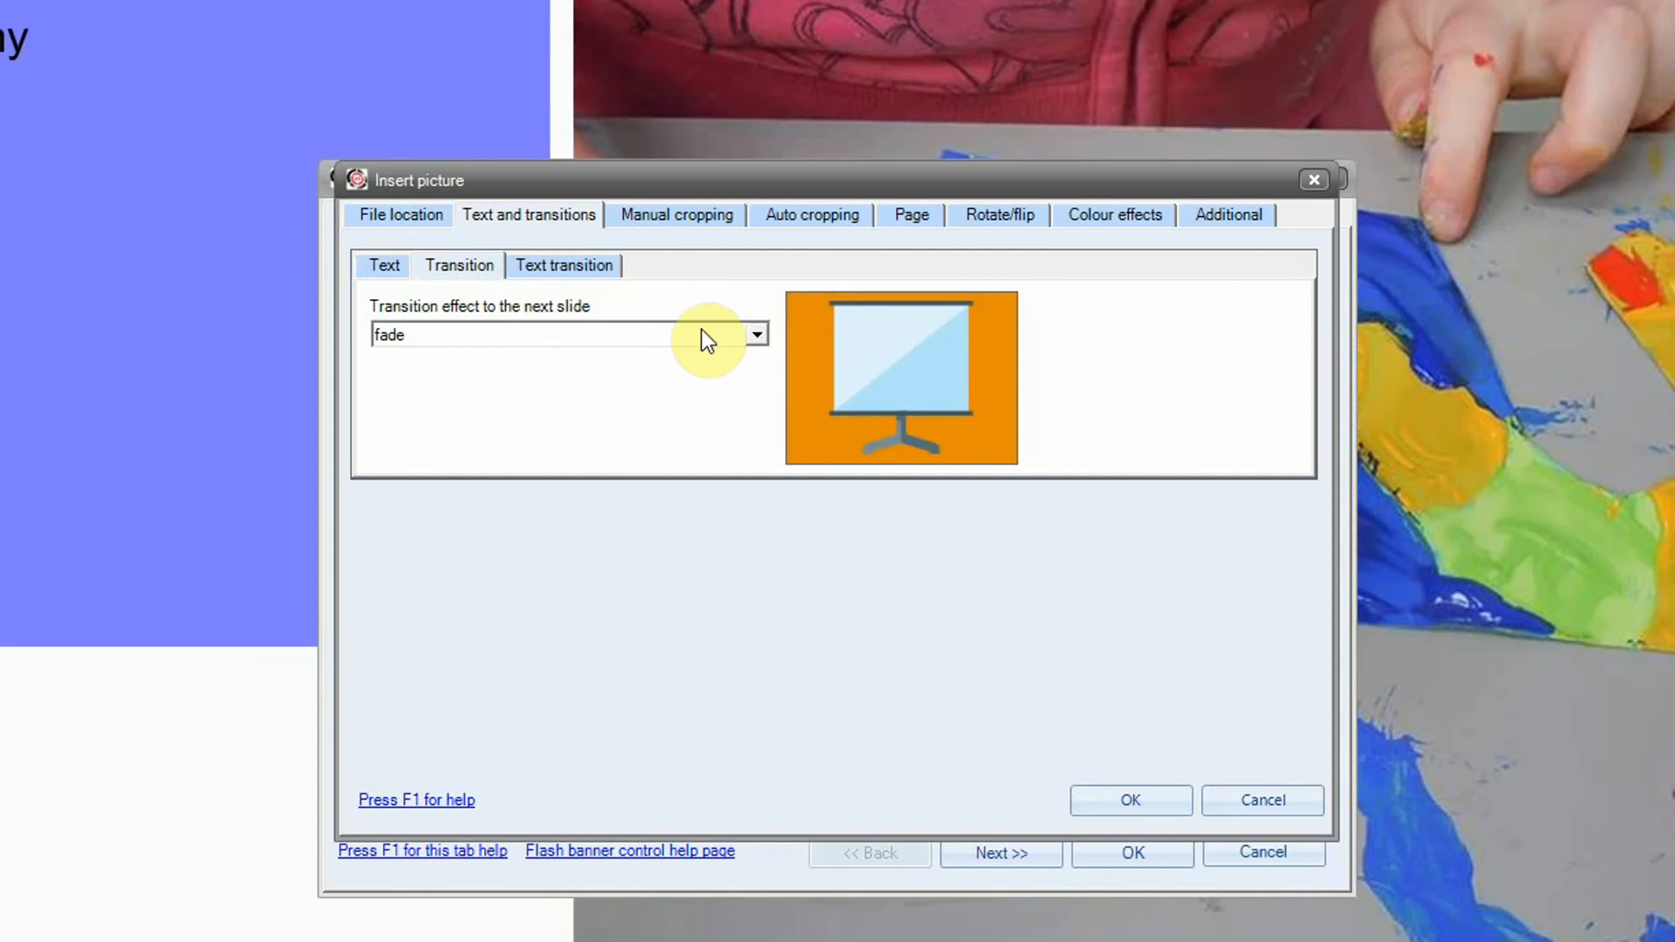
left_click(753, 339)
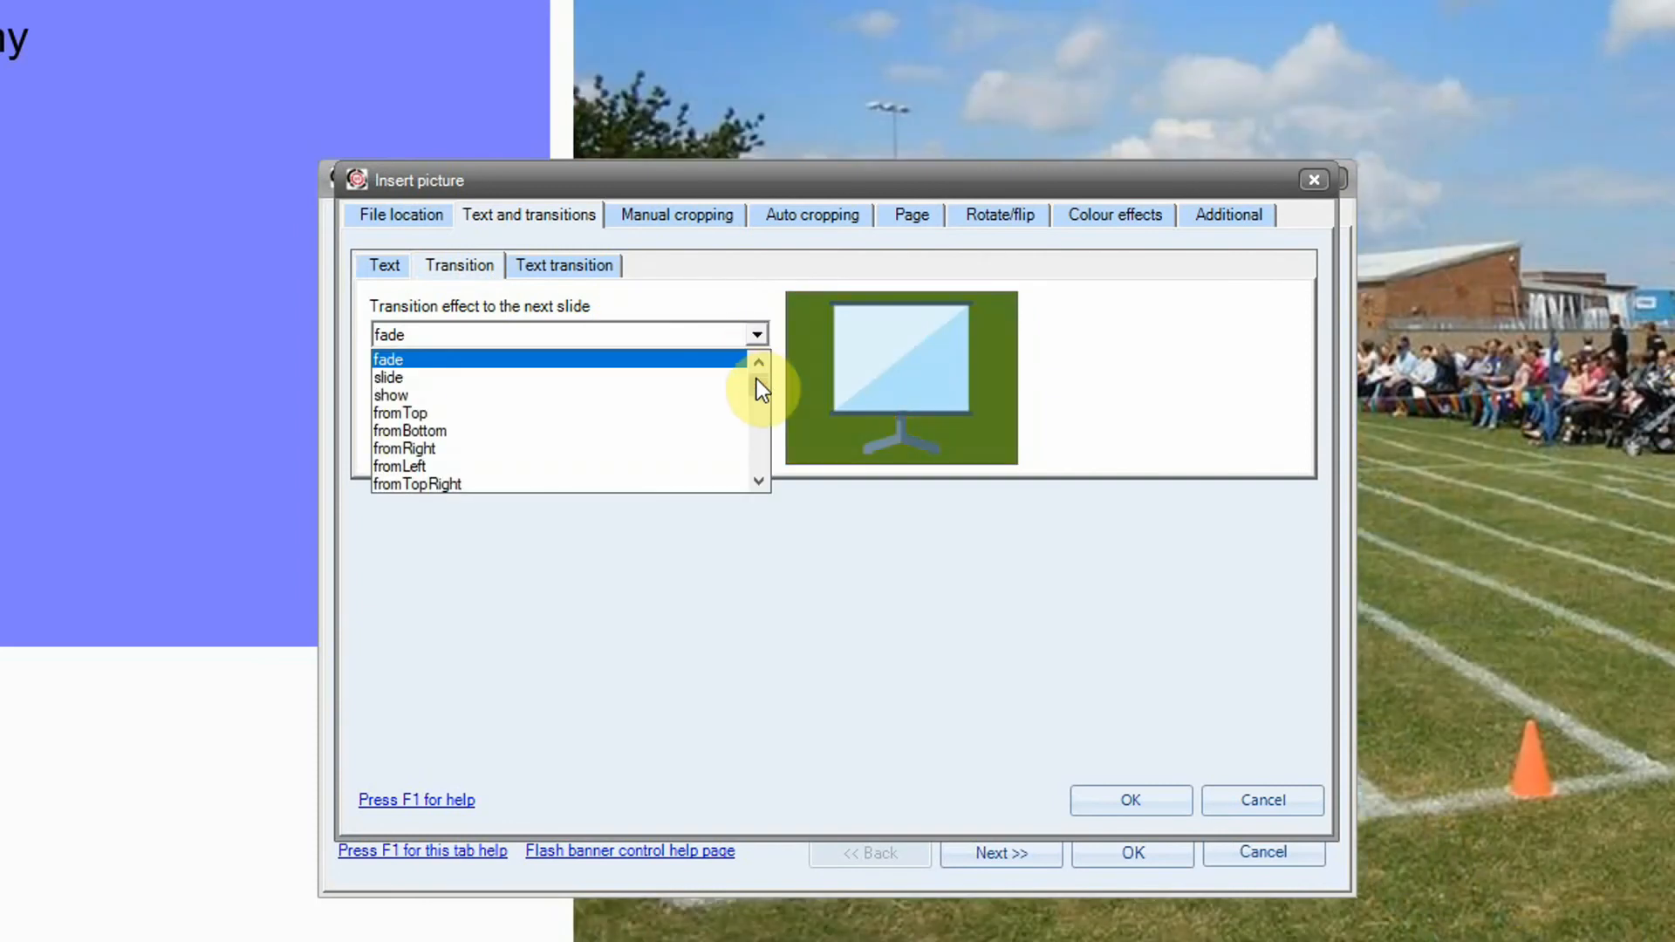
mouse_move(756, 379)
left_mouse_down()
mouse_move(756, 453)
mouse_move(756, 360)
left_mouse_up()
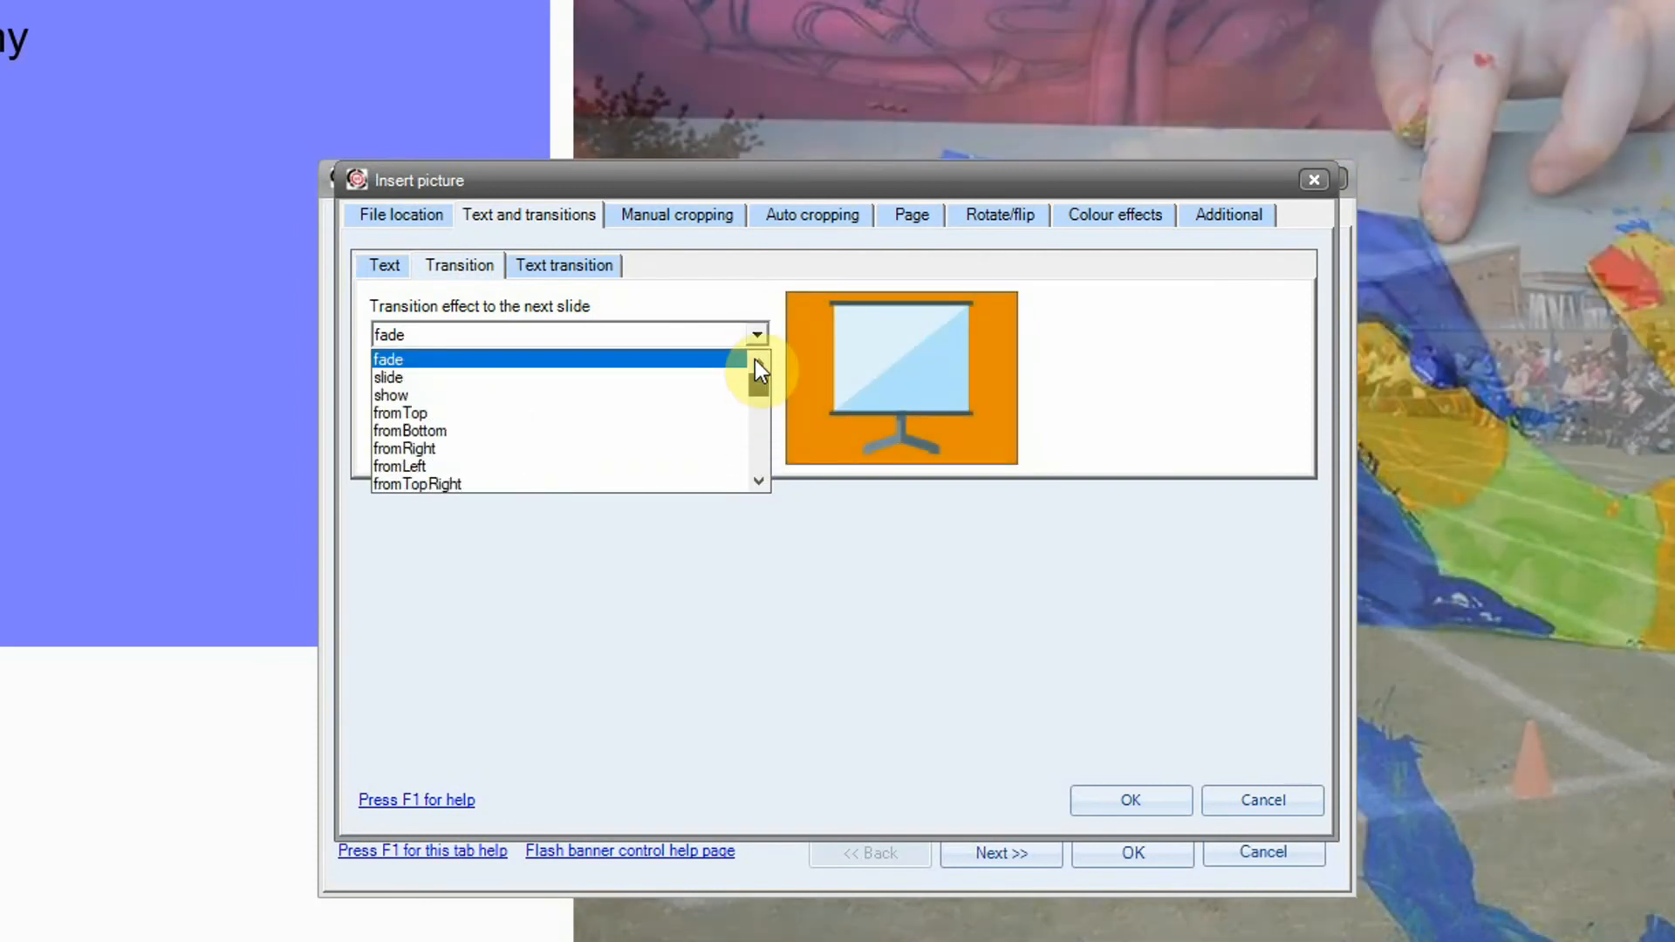
left_click(724, 358)
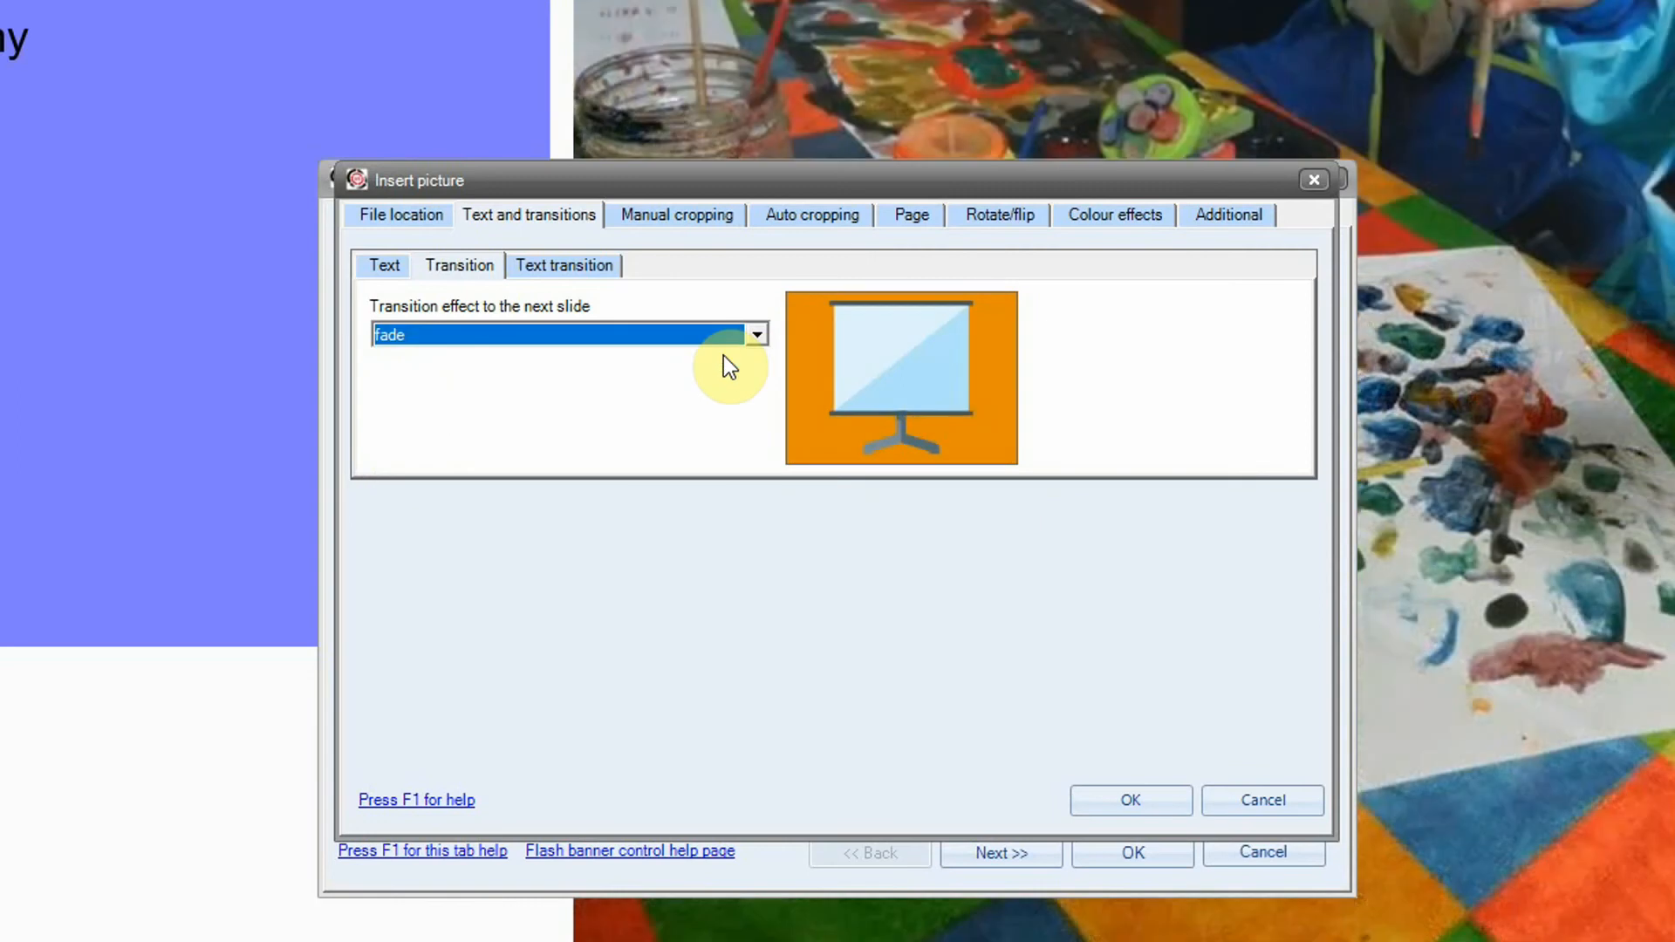
left_click(1148, 799)
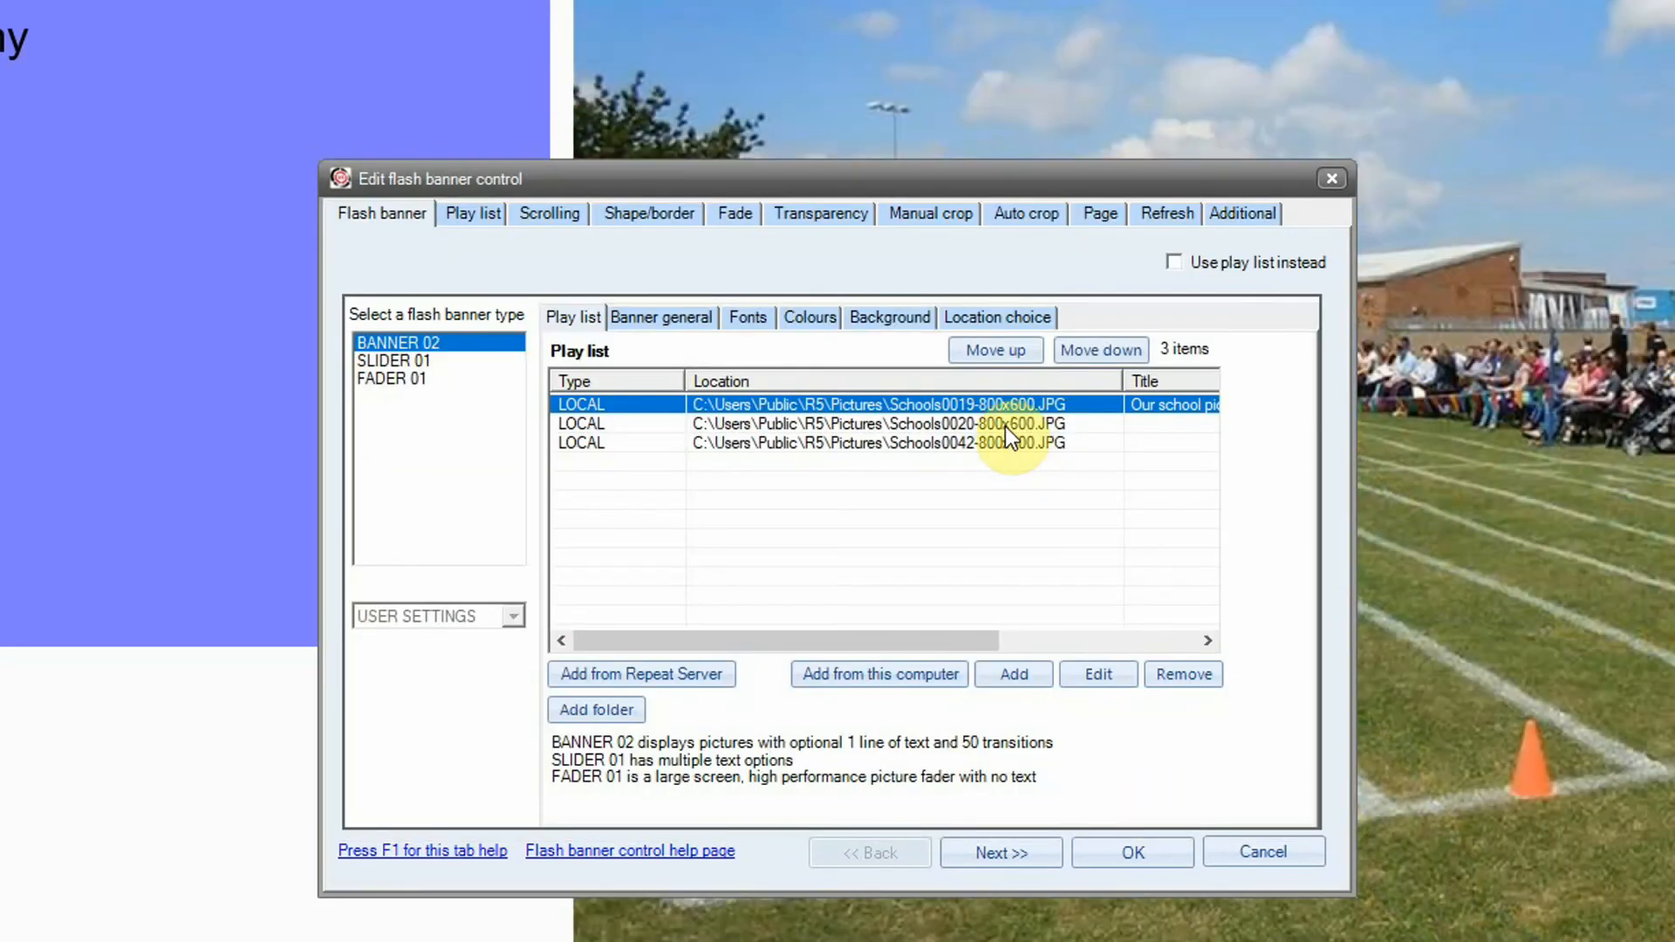
Add the title "Our school pictures" to the Schools0020-800x600 picture in the play list
left_click(1004, 424)
double_click(1003, 424)
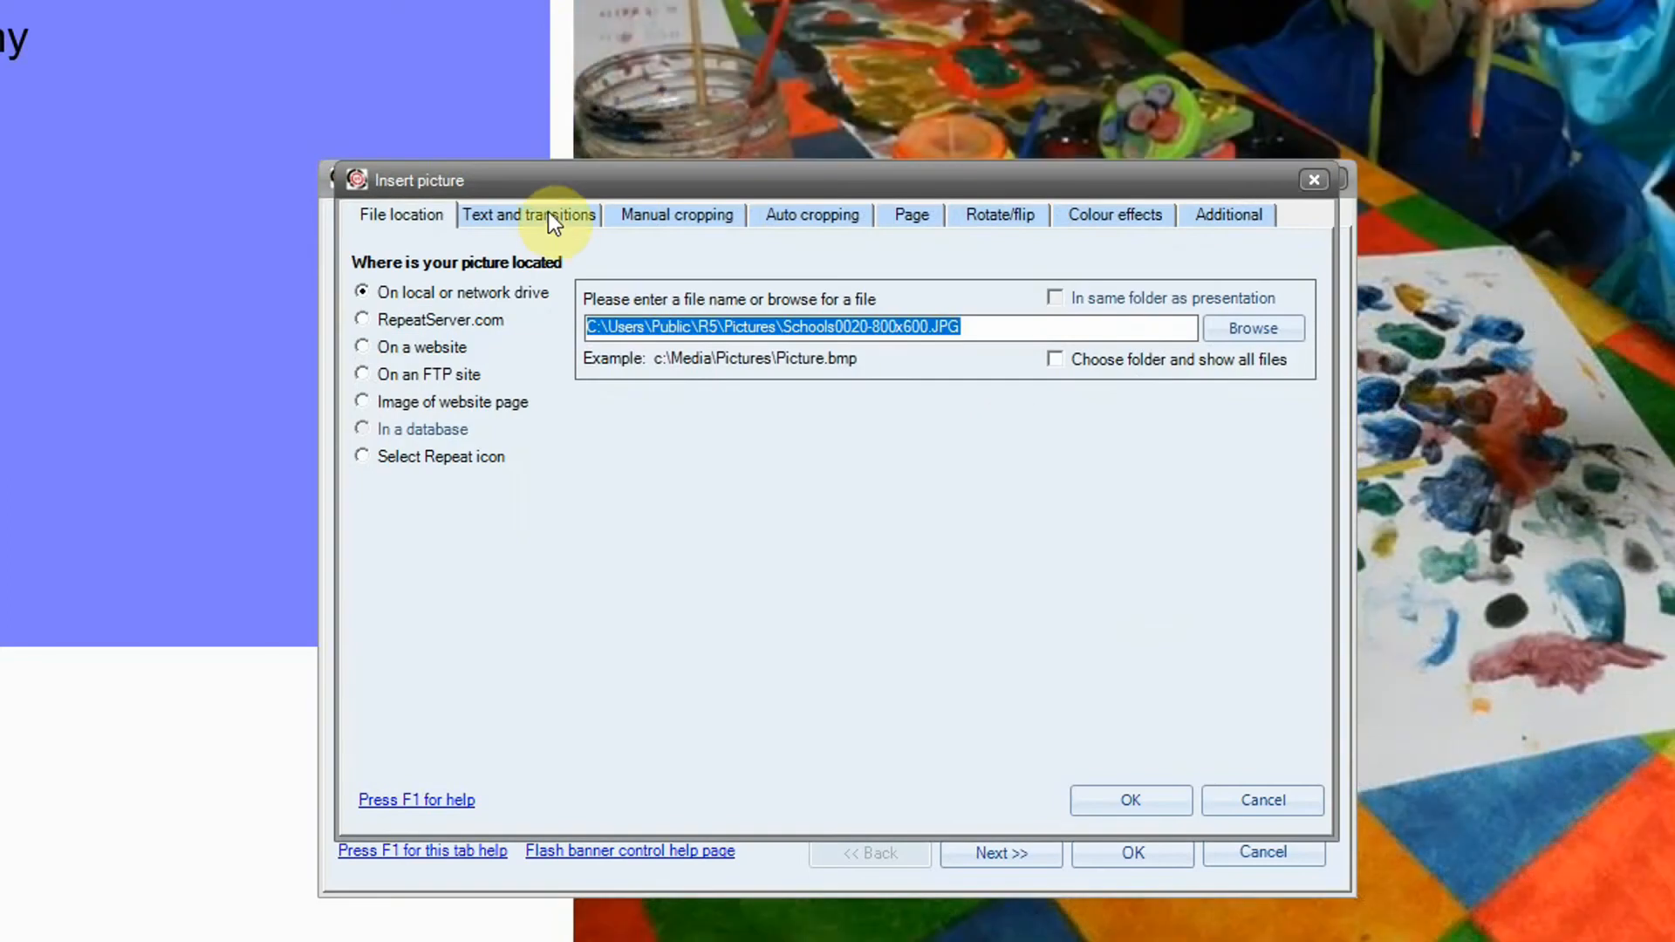
left_click(547, 214)
left_click(602, 337)
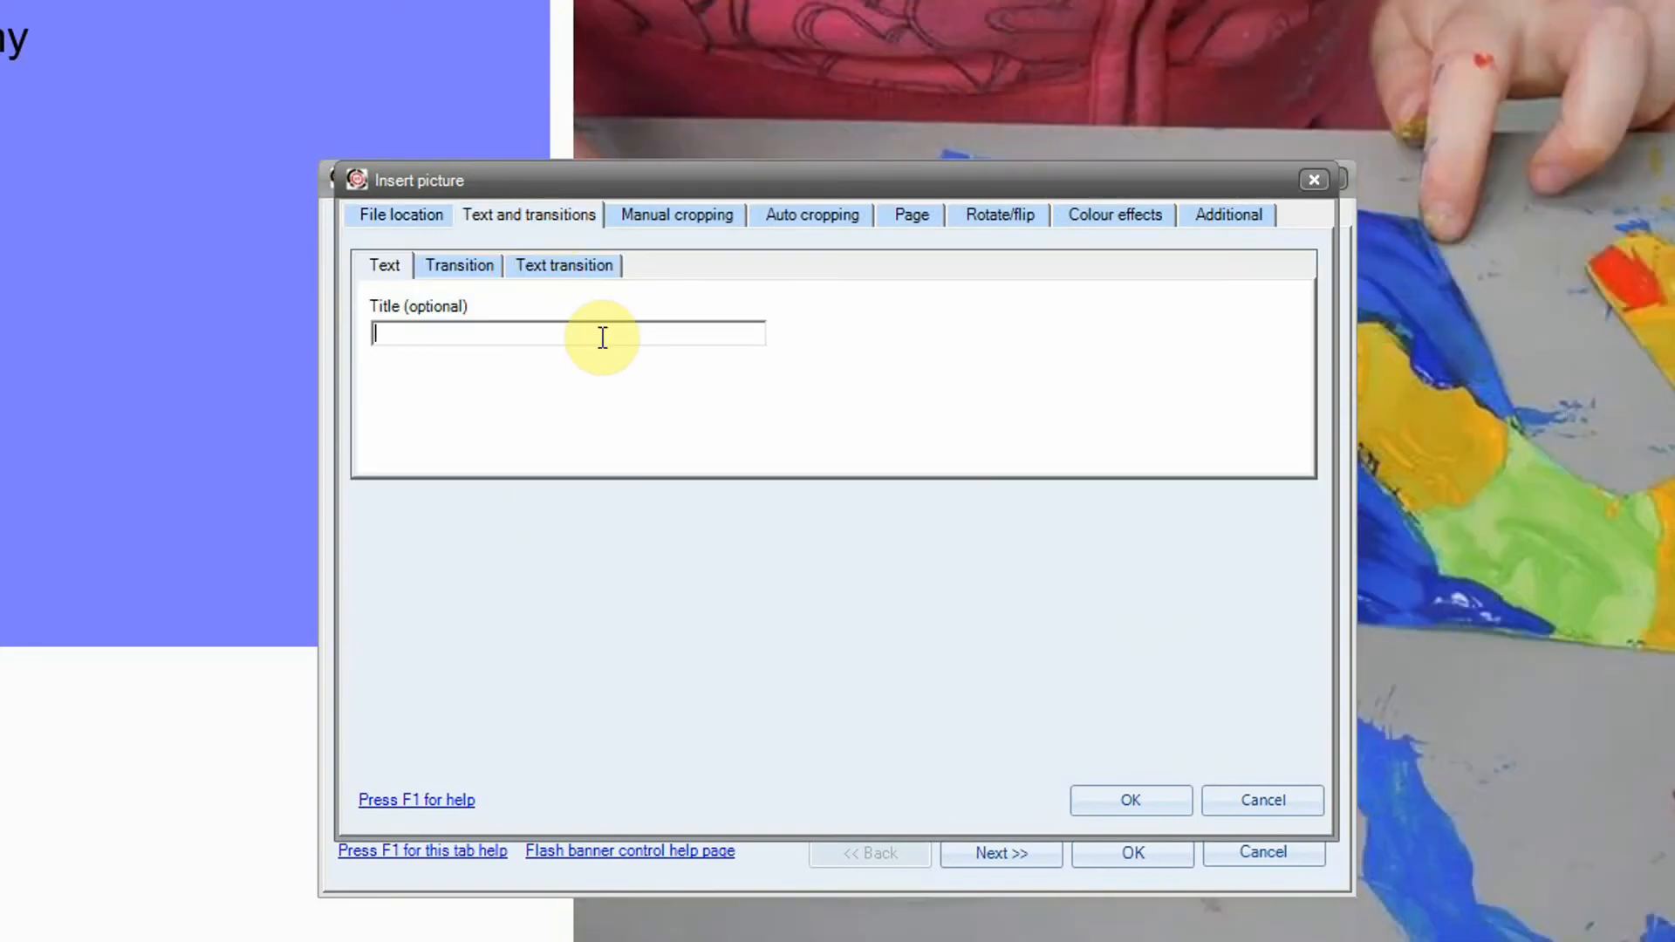
type("Our school pictures")
left_click(1160, 805)
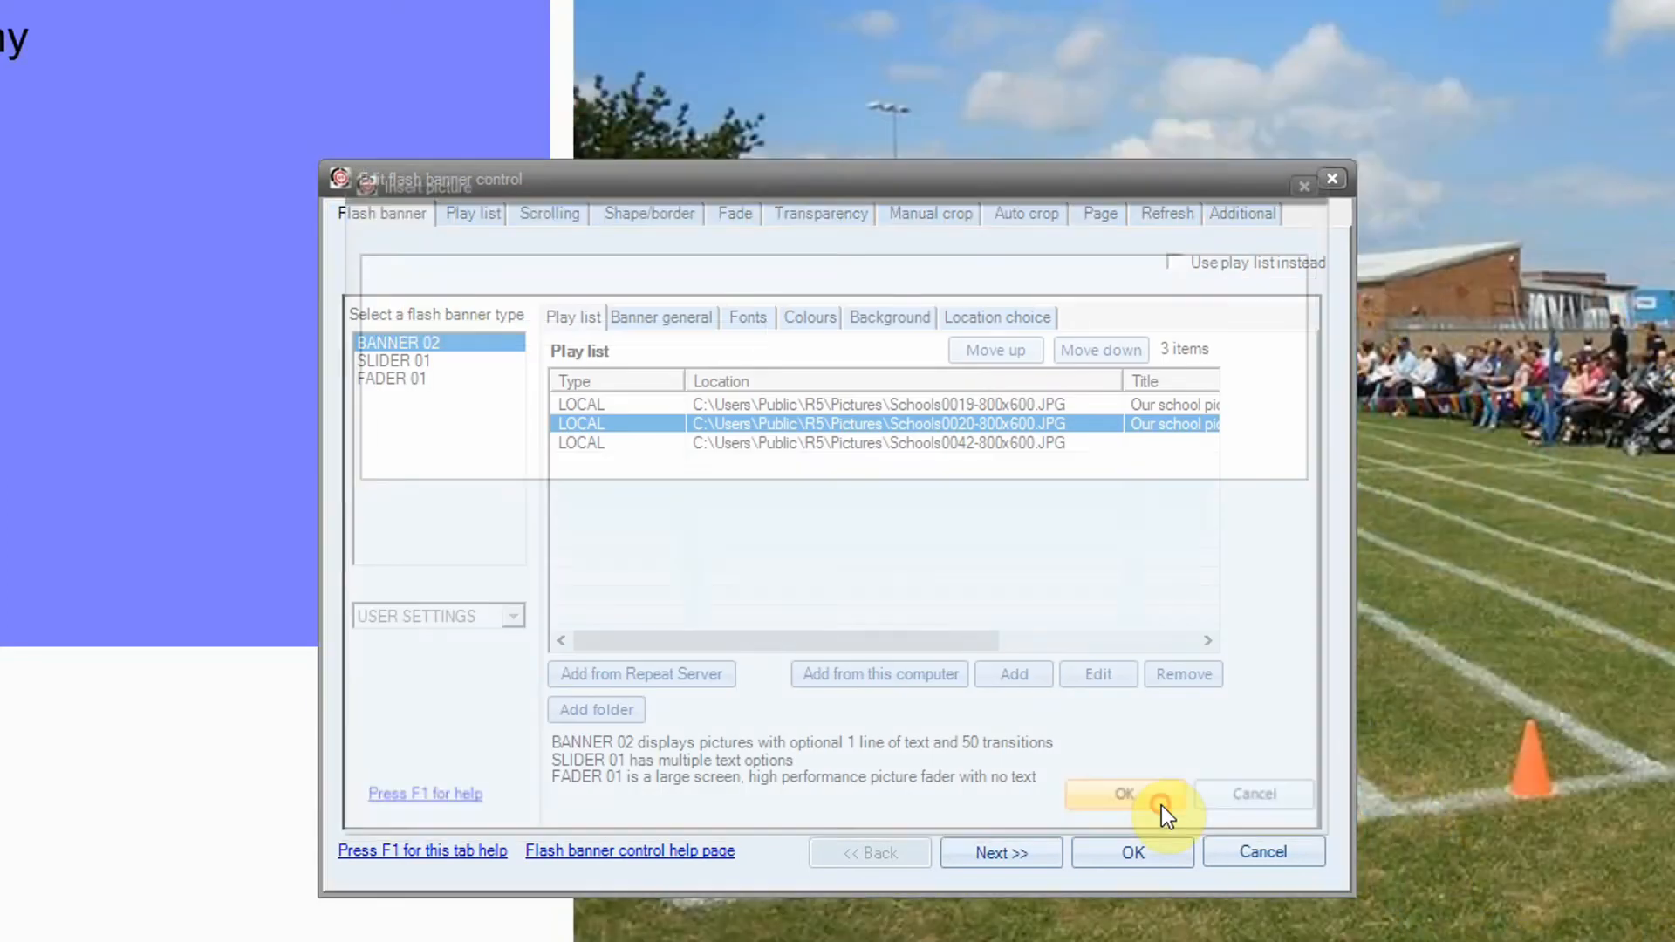
Add the title "Our school pictures" to the Schools0042-800x600 picture in the play list
double_click(857, 444)
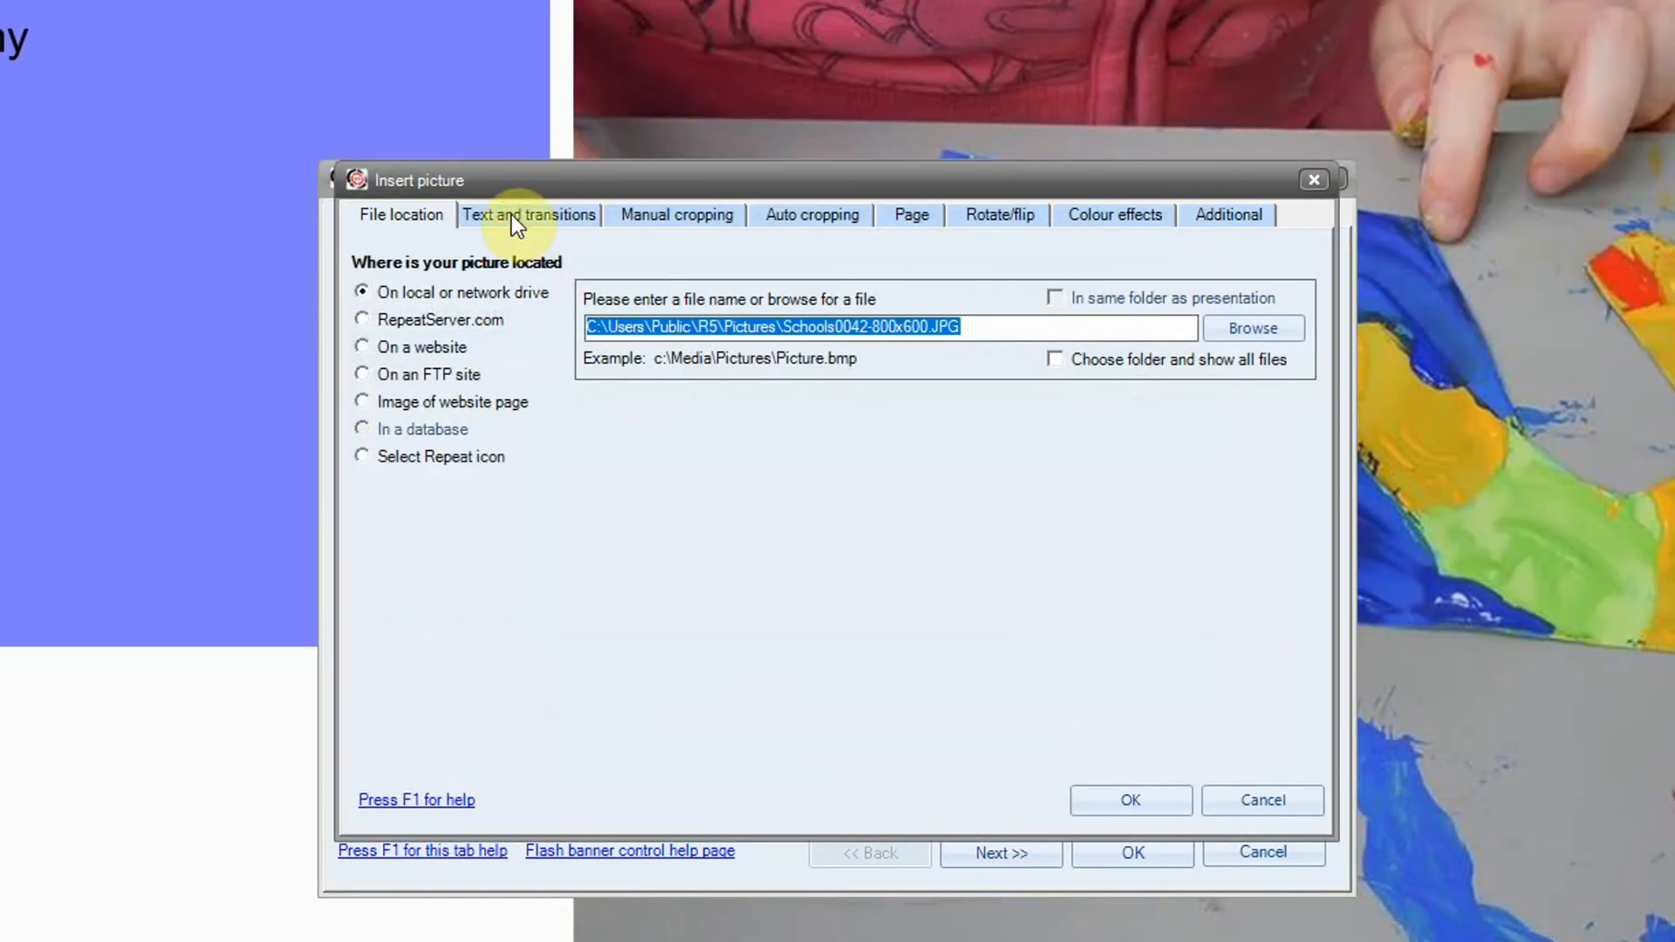
left_click(518, 218)
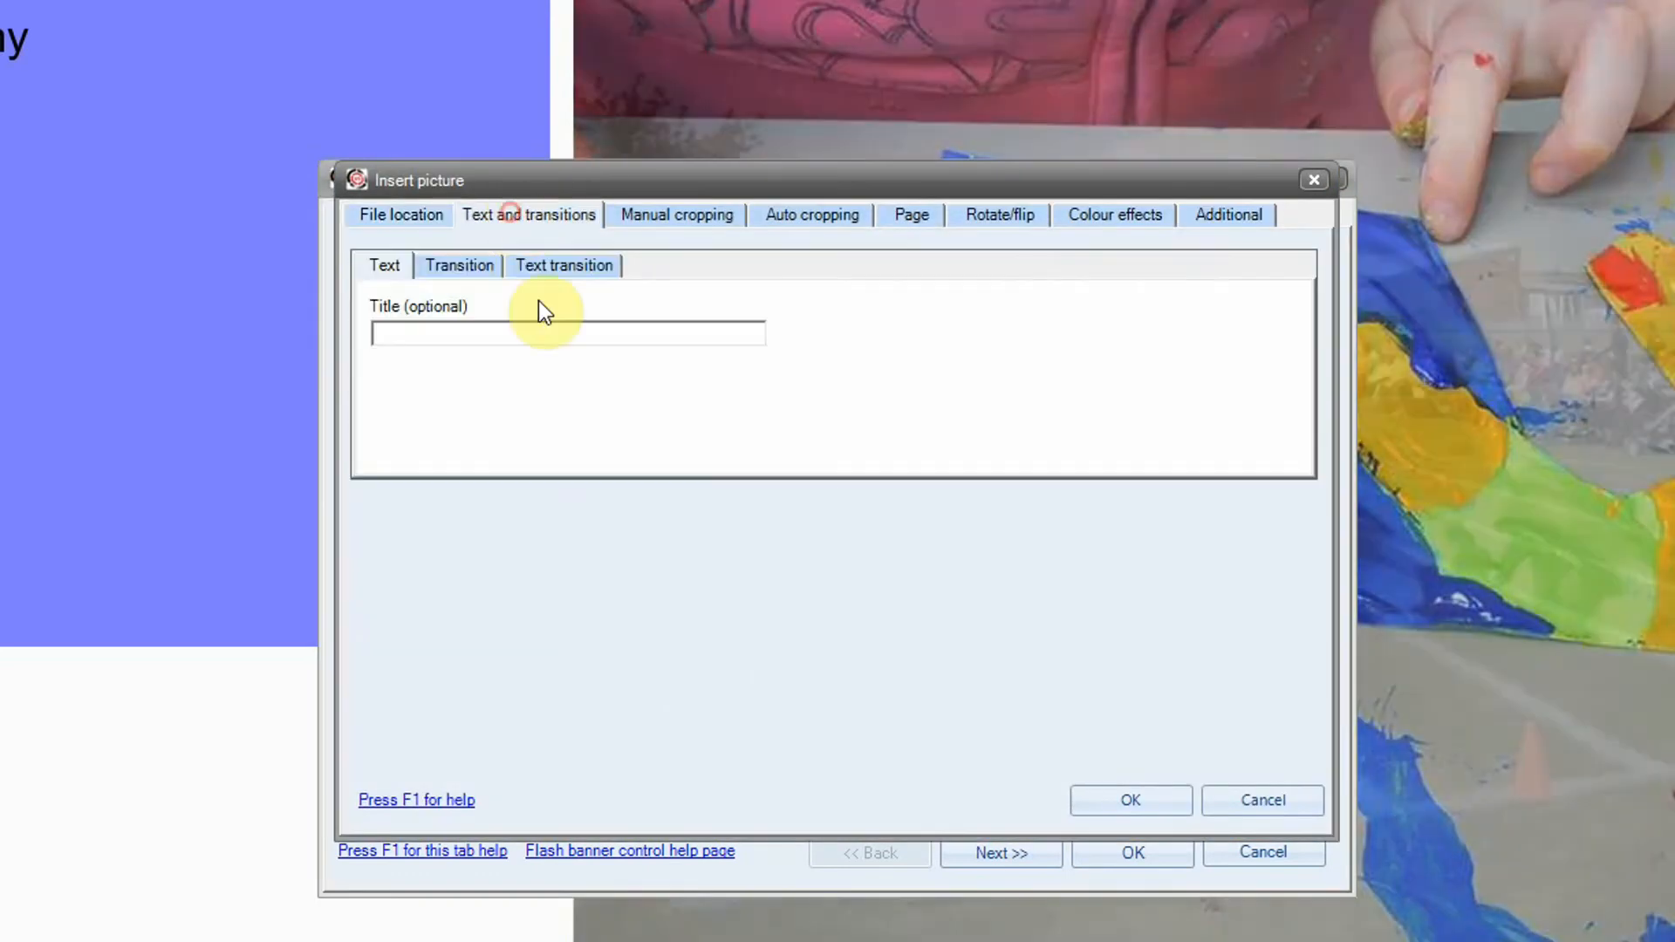
left_click(531, 331)
key("ctrl+v")
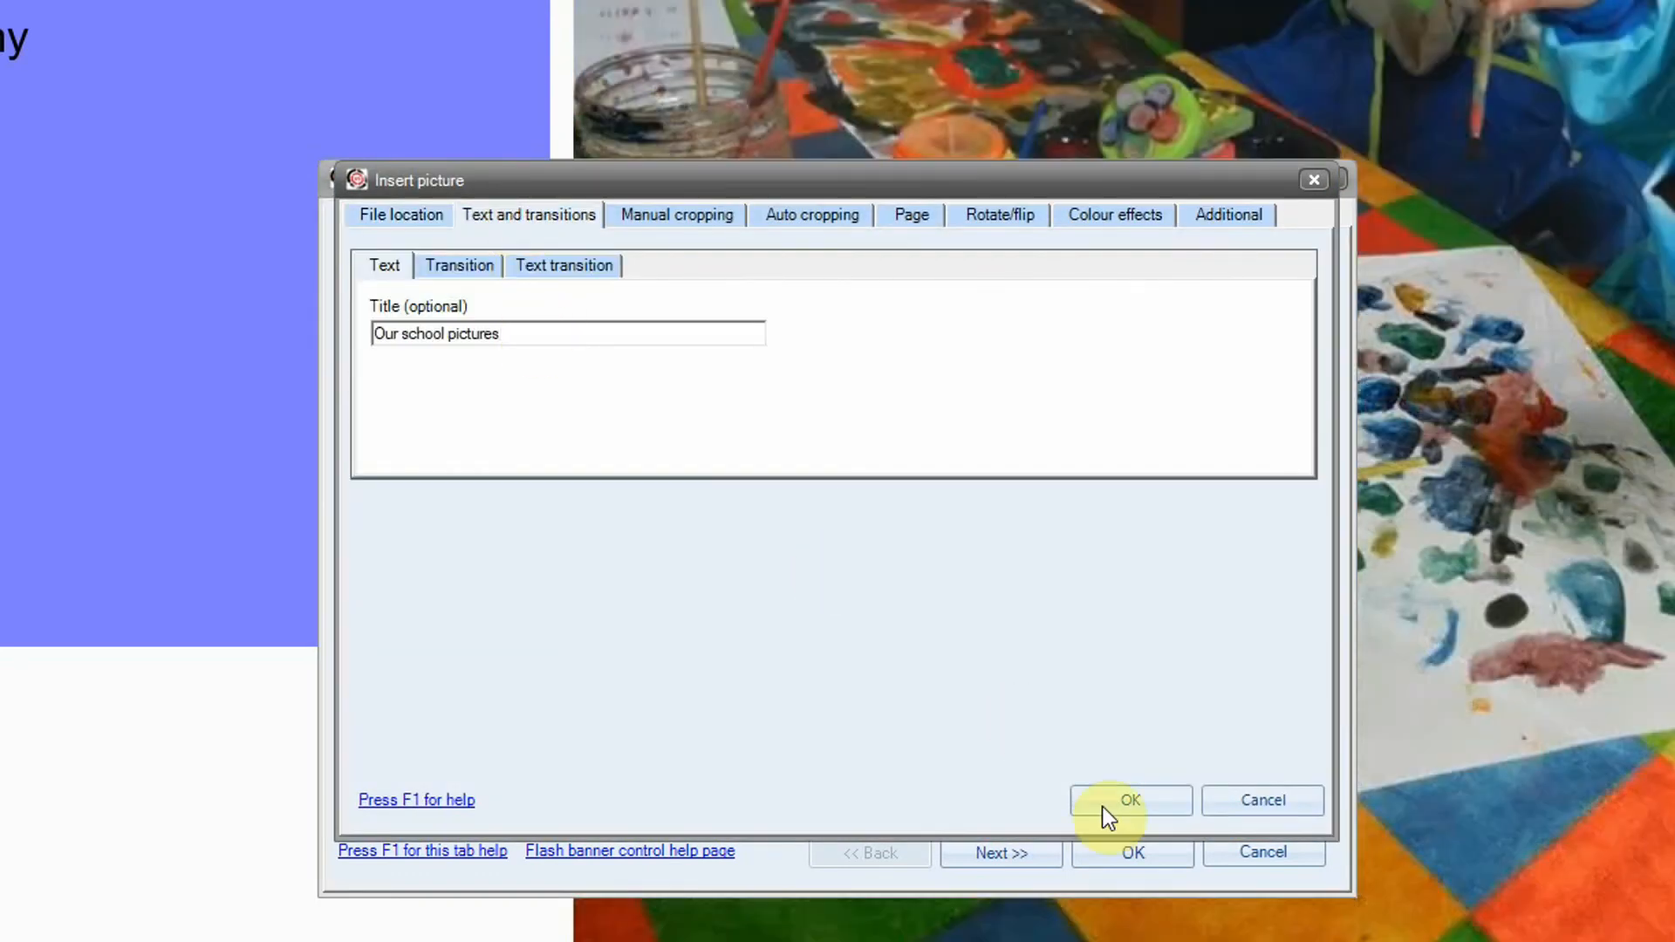
left_click(1133, 813)
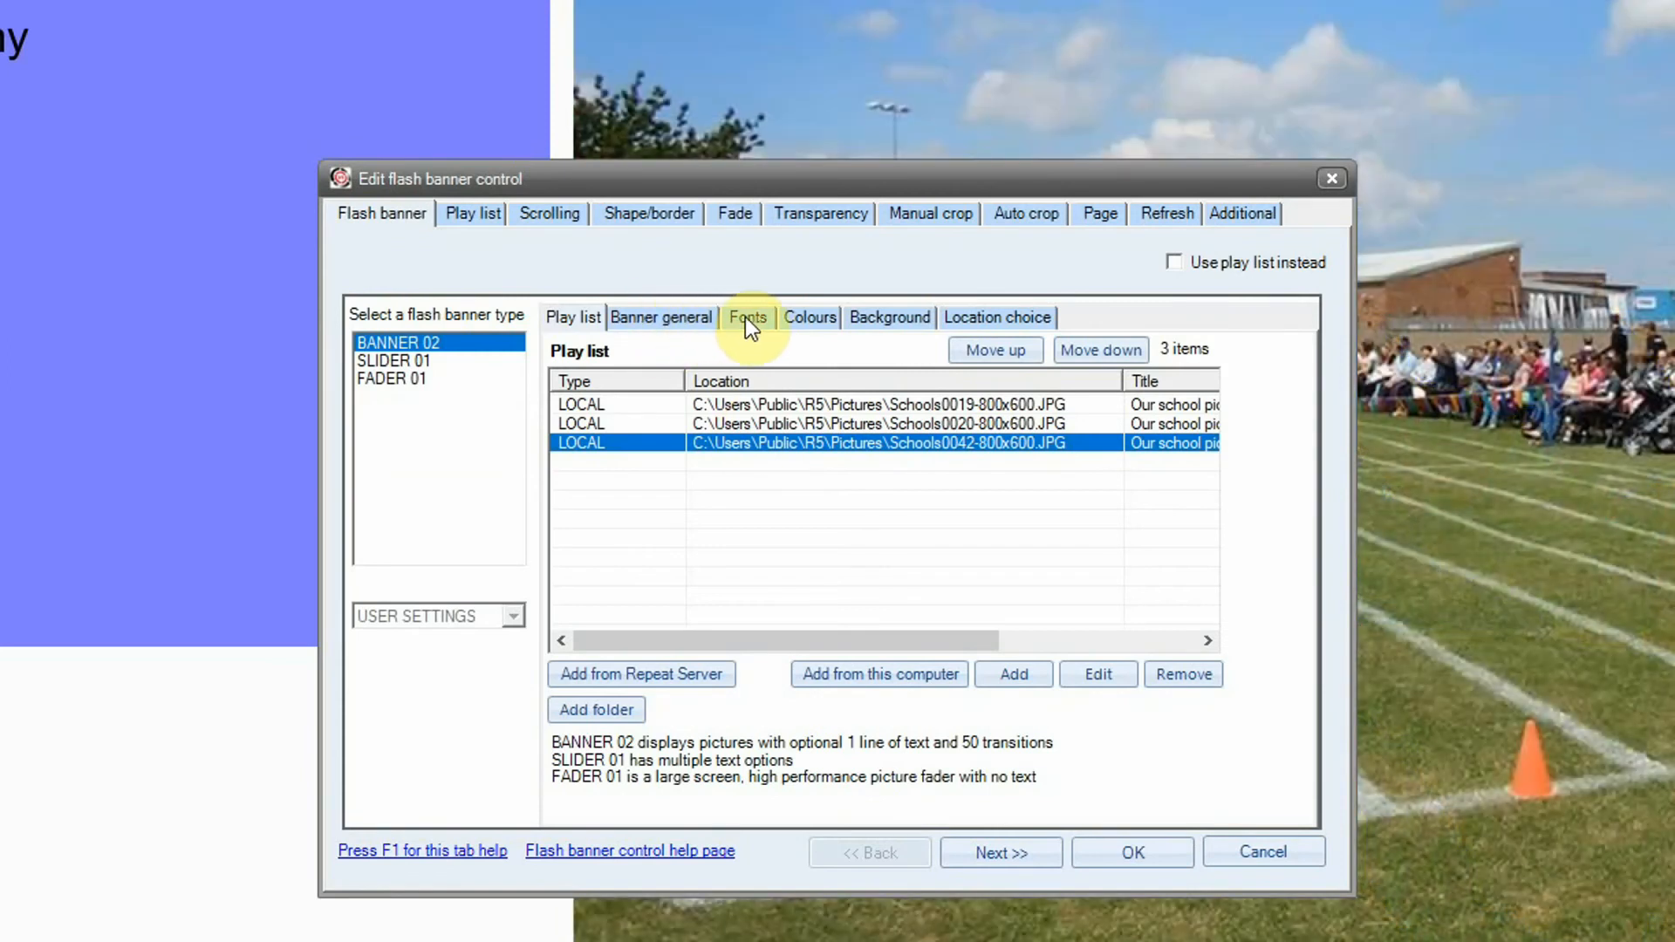
Review the banner's font, colour and background options, and set its text vertical position to top
left_click(747, 316)
left_click(800, 317)
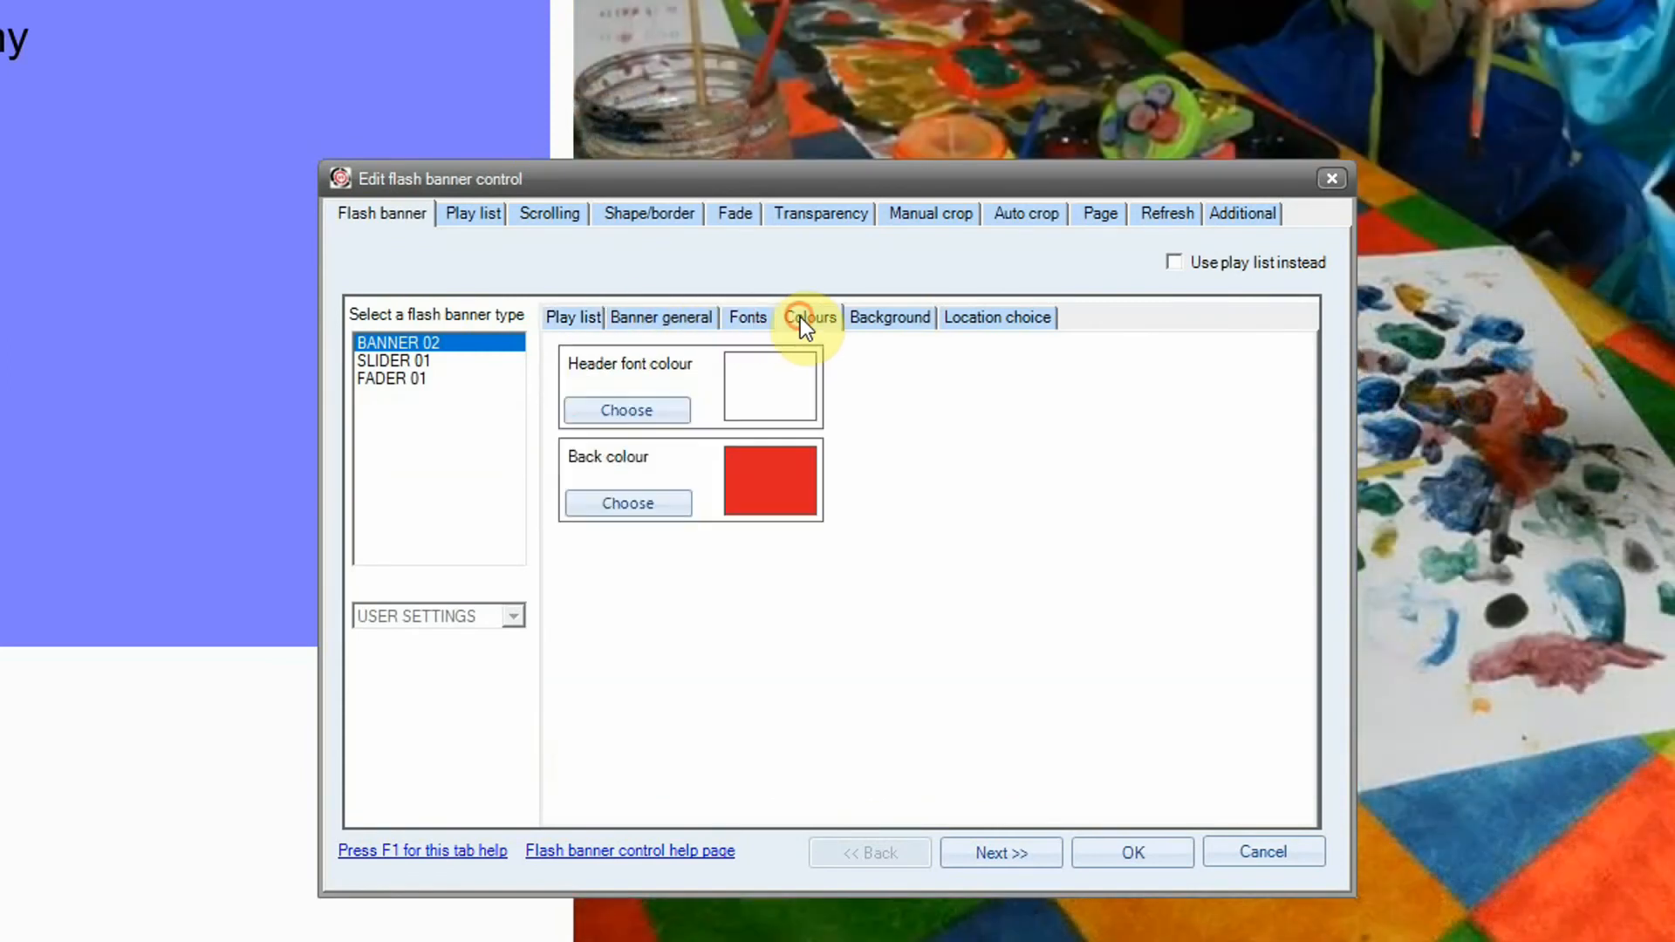
left_click(871, 323)
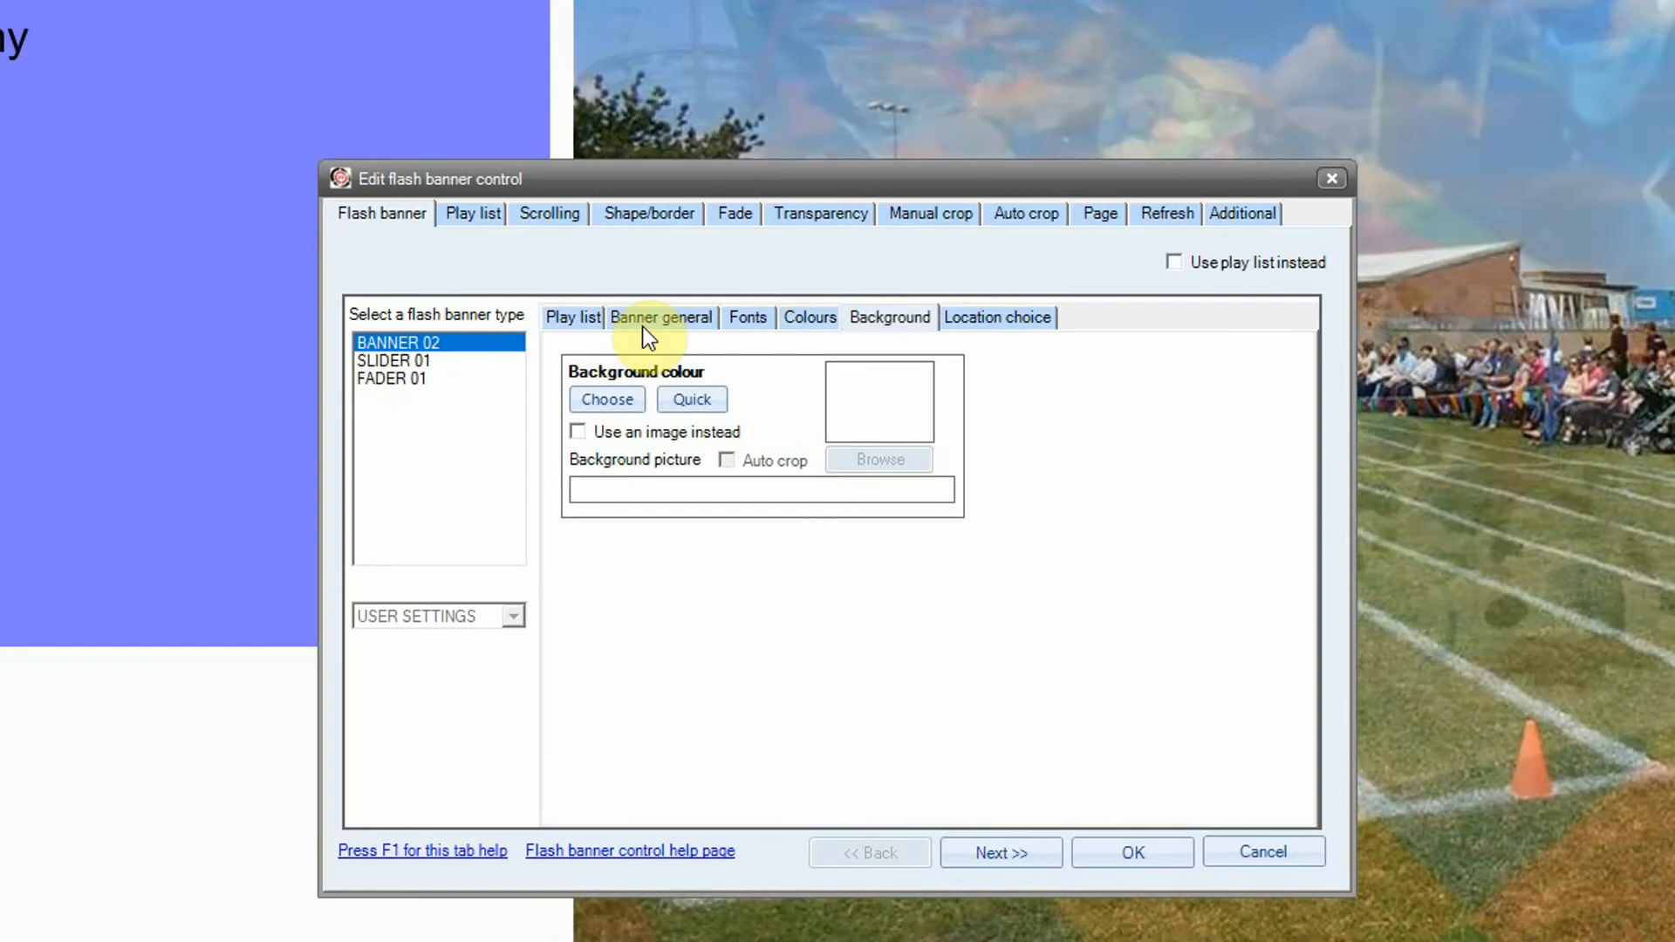
left_click(643, 328)
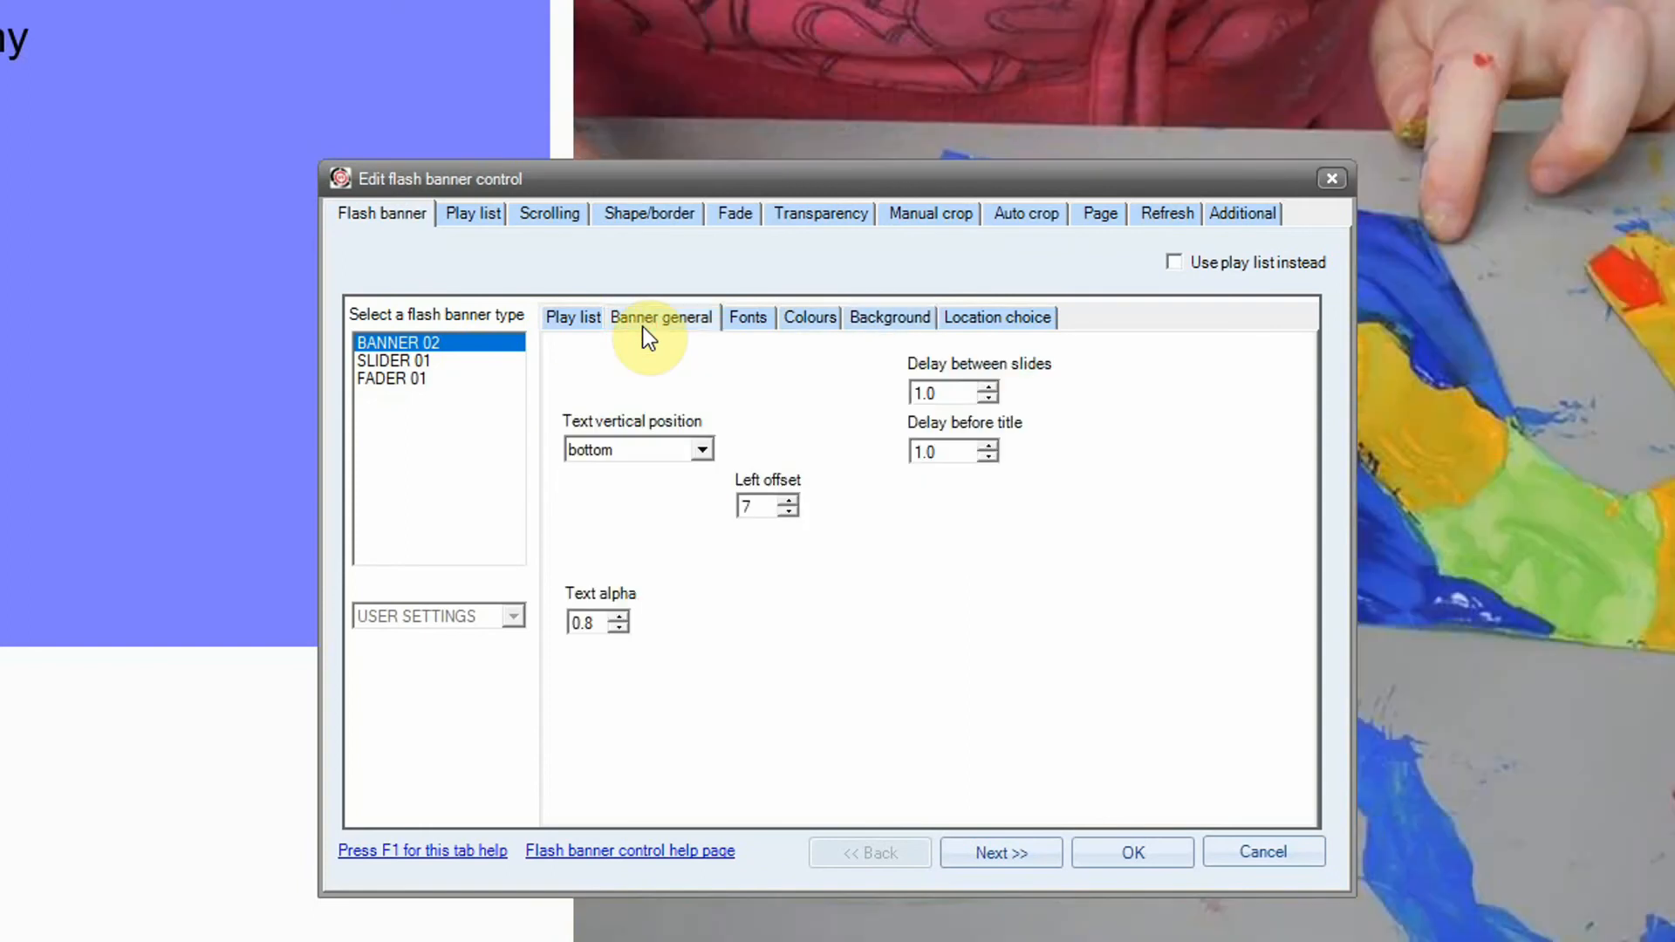
left_click(699, 448)
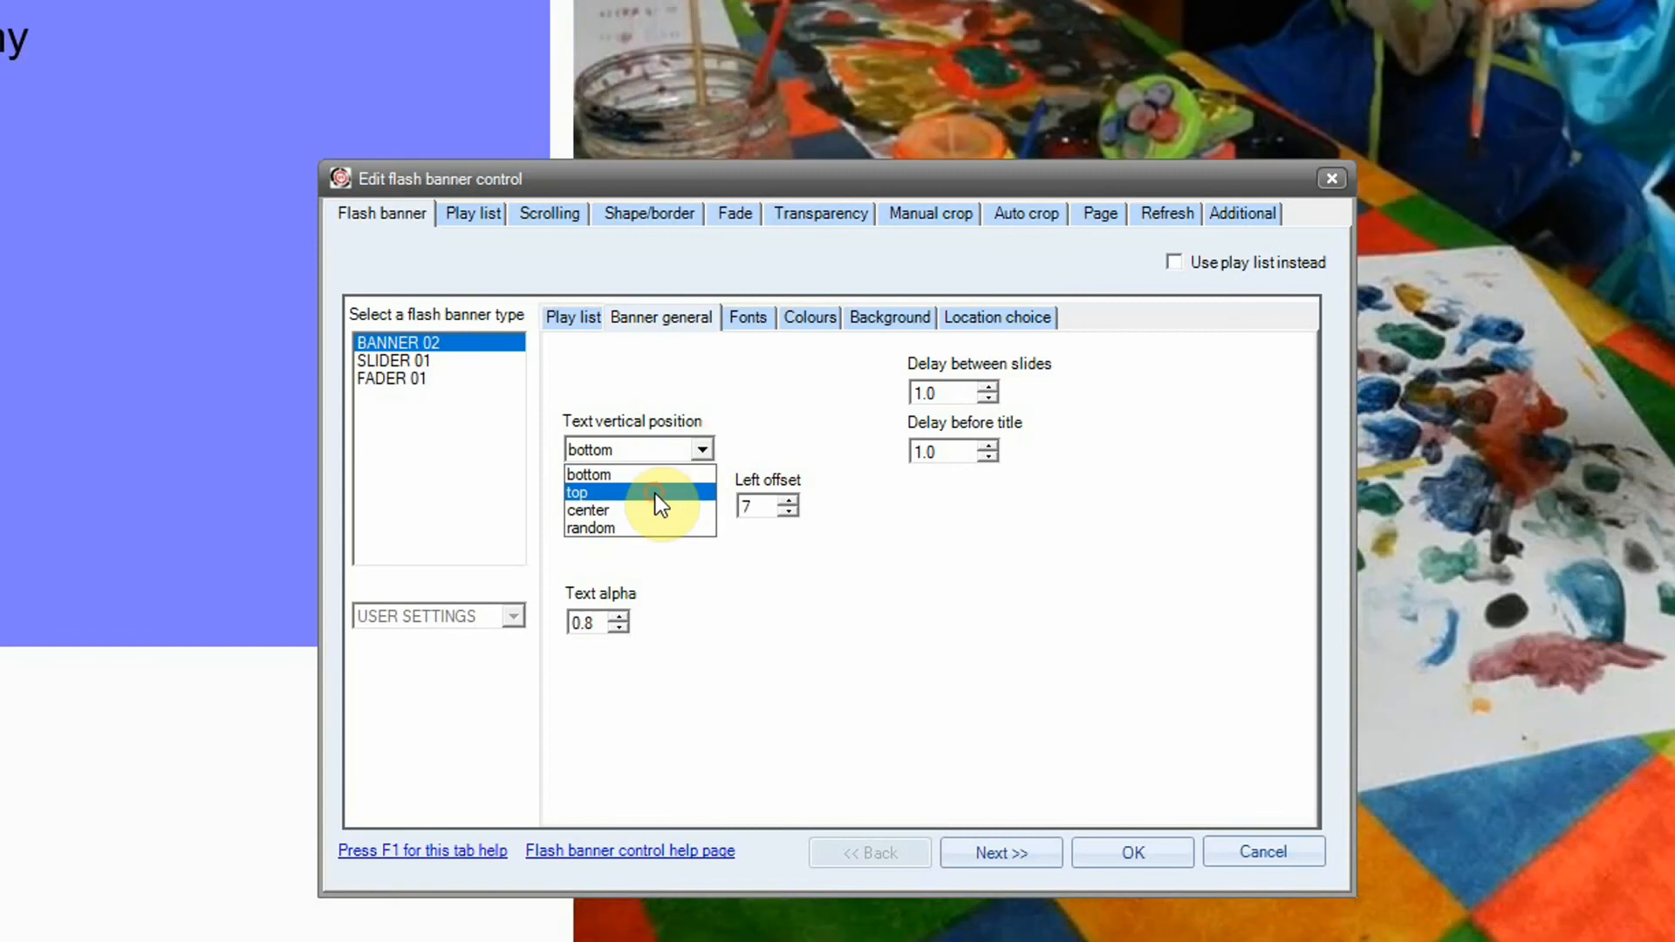
left_click(656, 494)
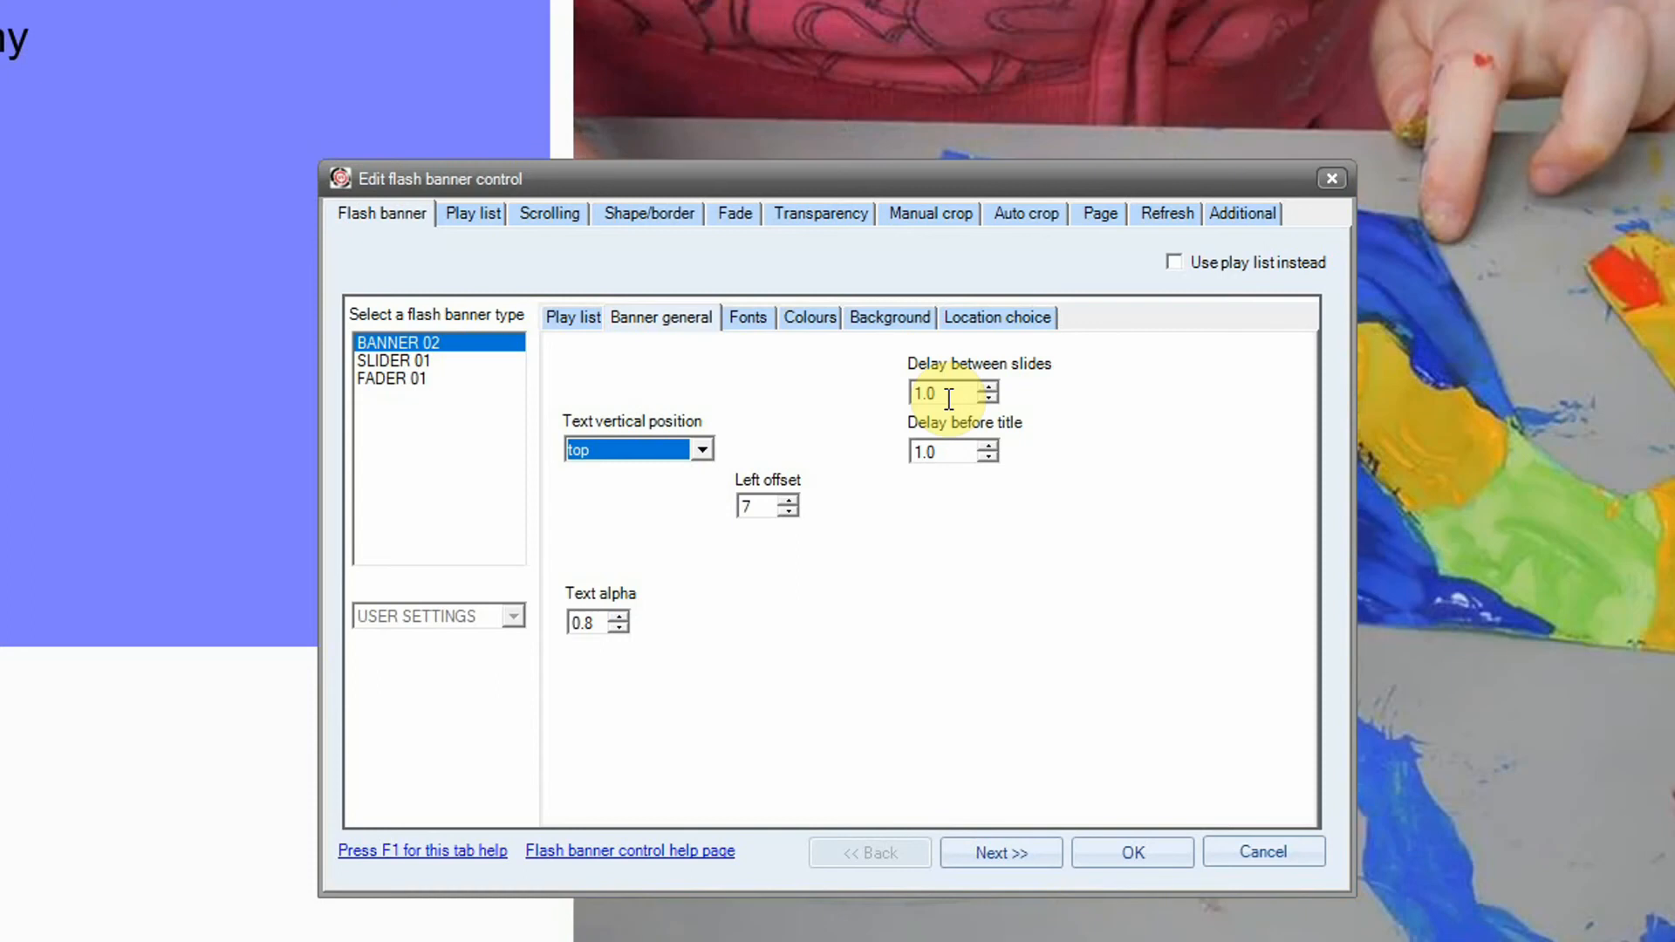
Set the banner's delay between slides to 5.0, apply the changes and deselect the banner
left_click_drag(949, 399, 928, 395)
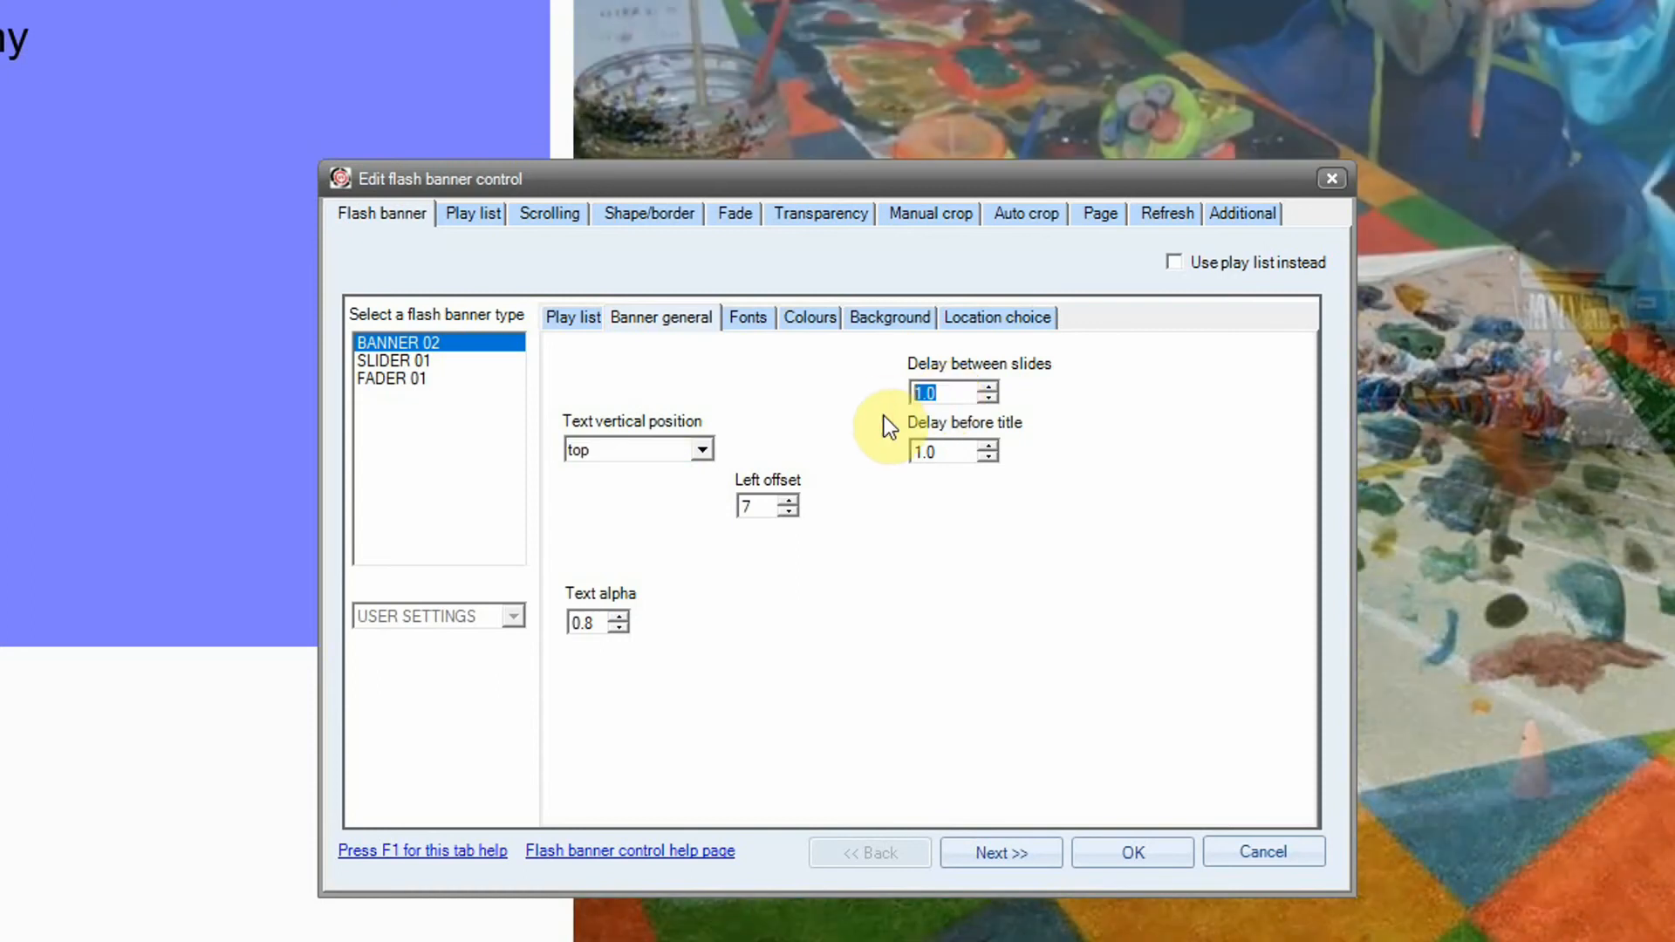
type("5.0")
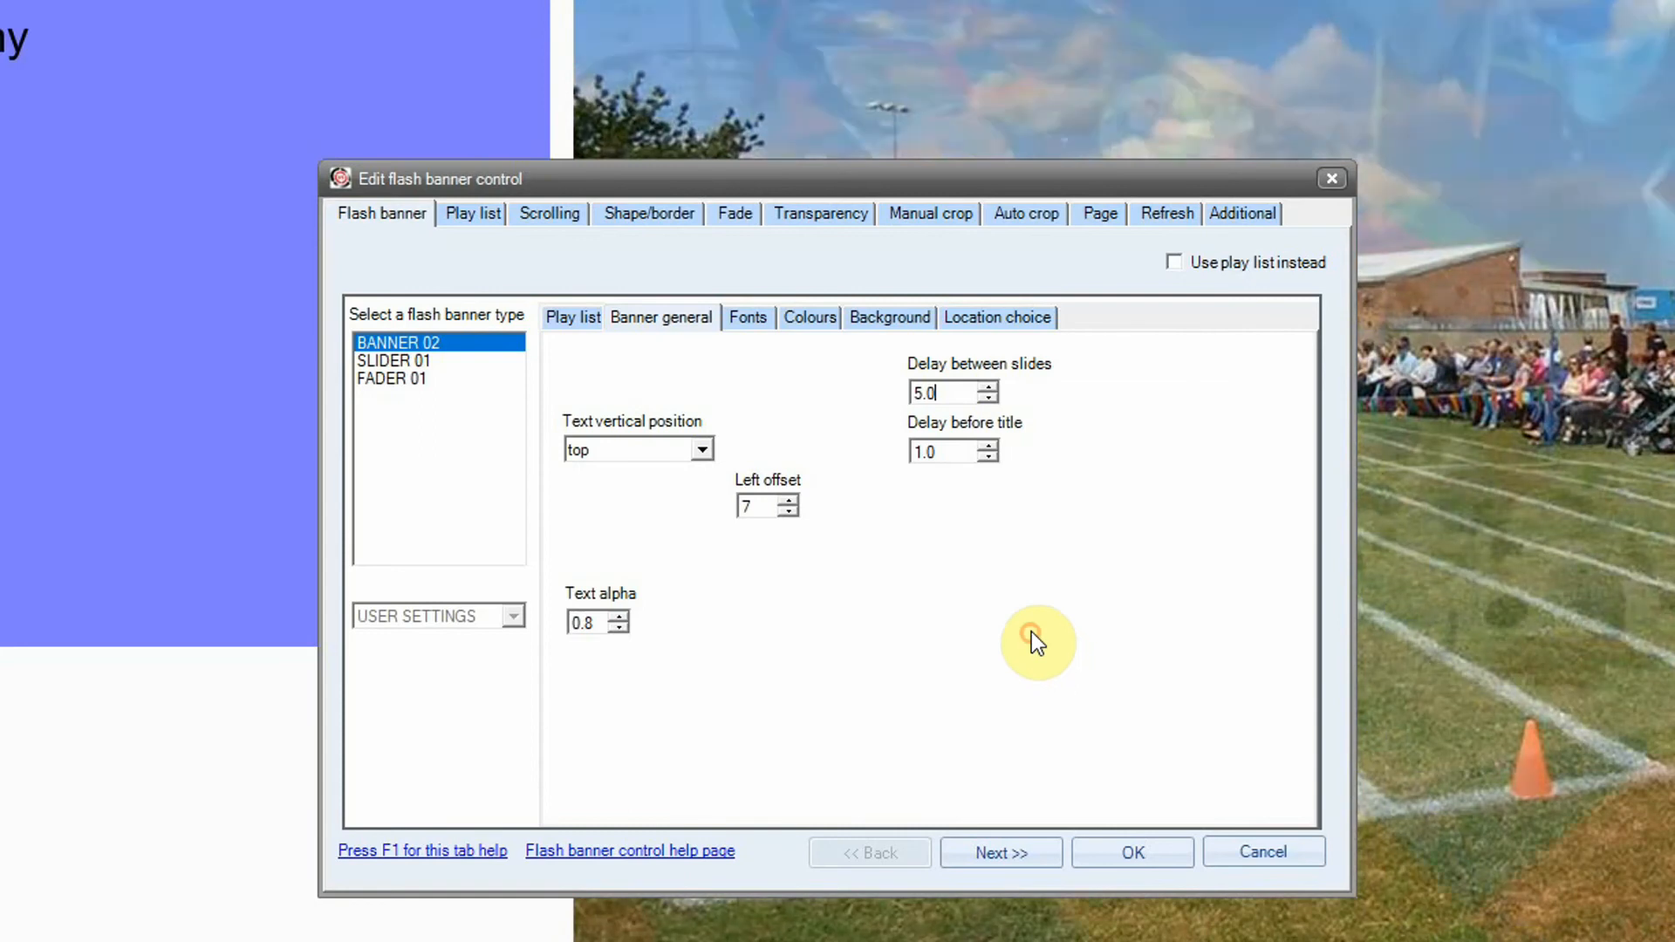
left_click(1143, 845)
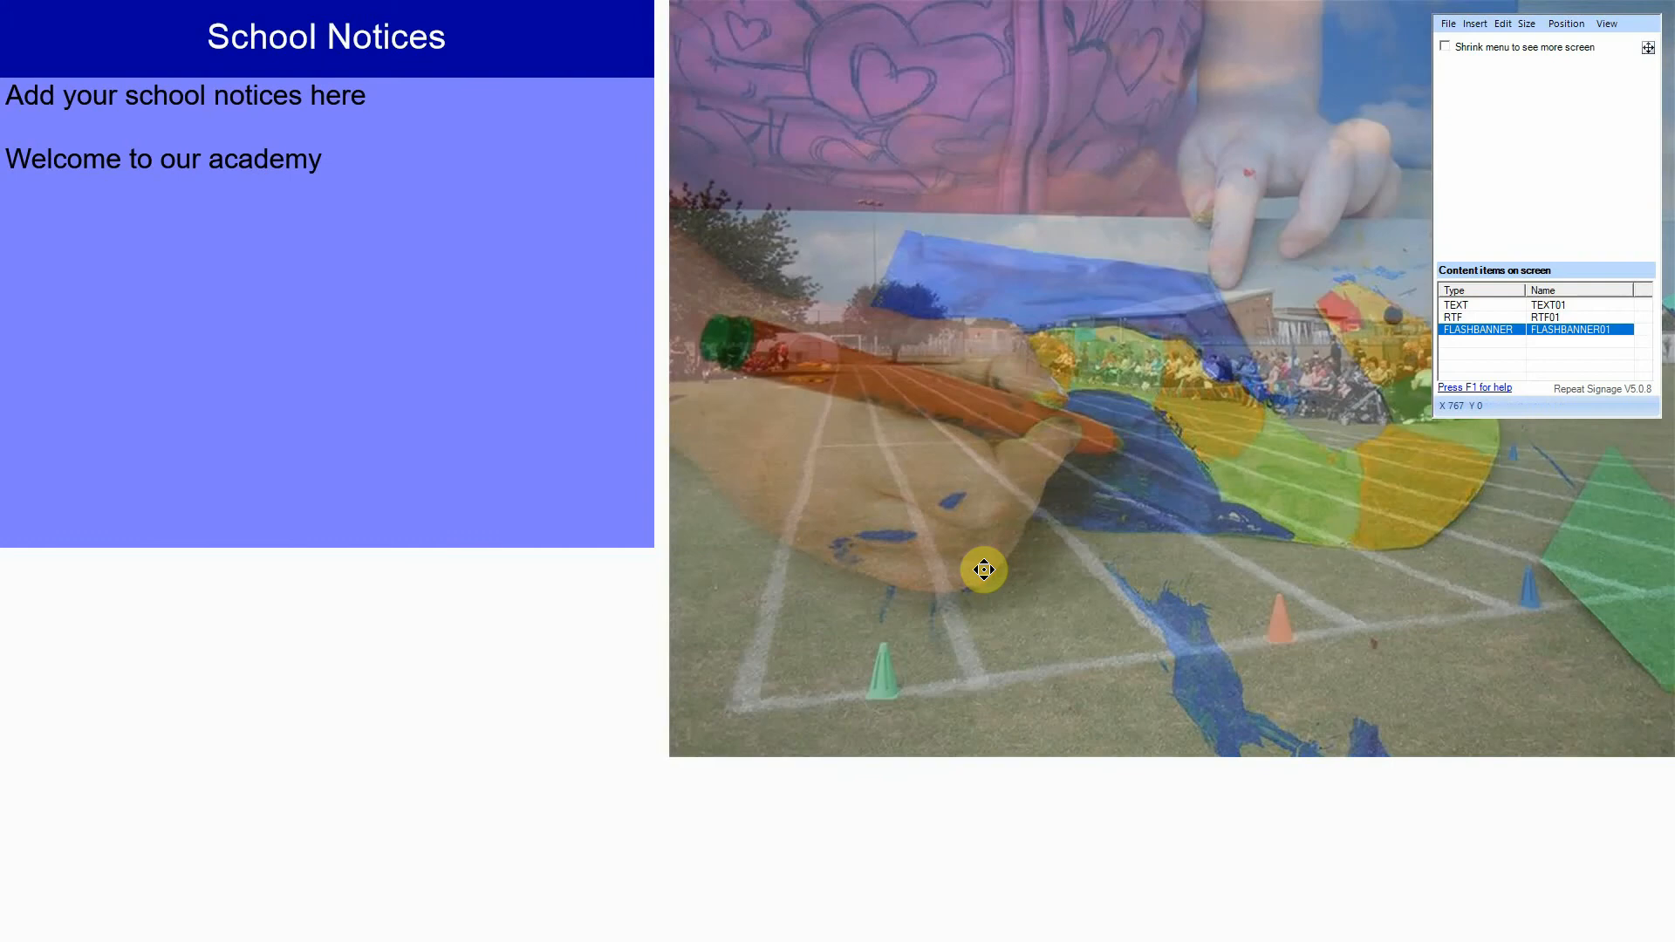
left_click(486, 778)
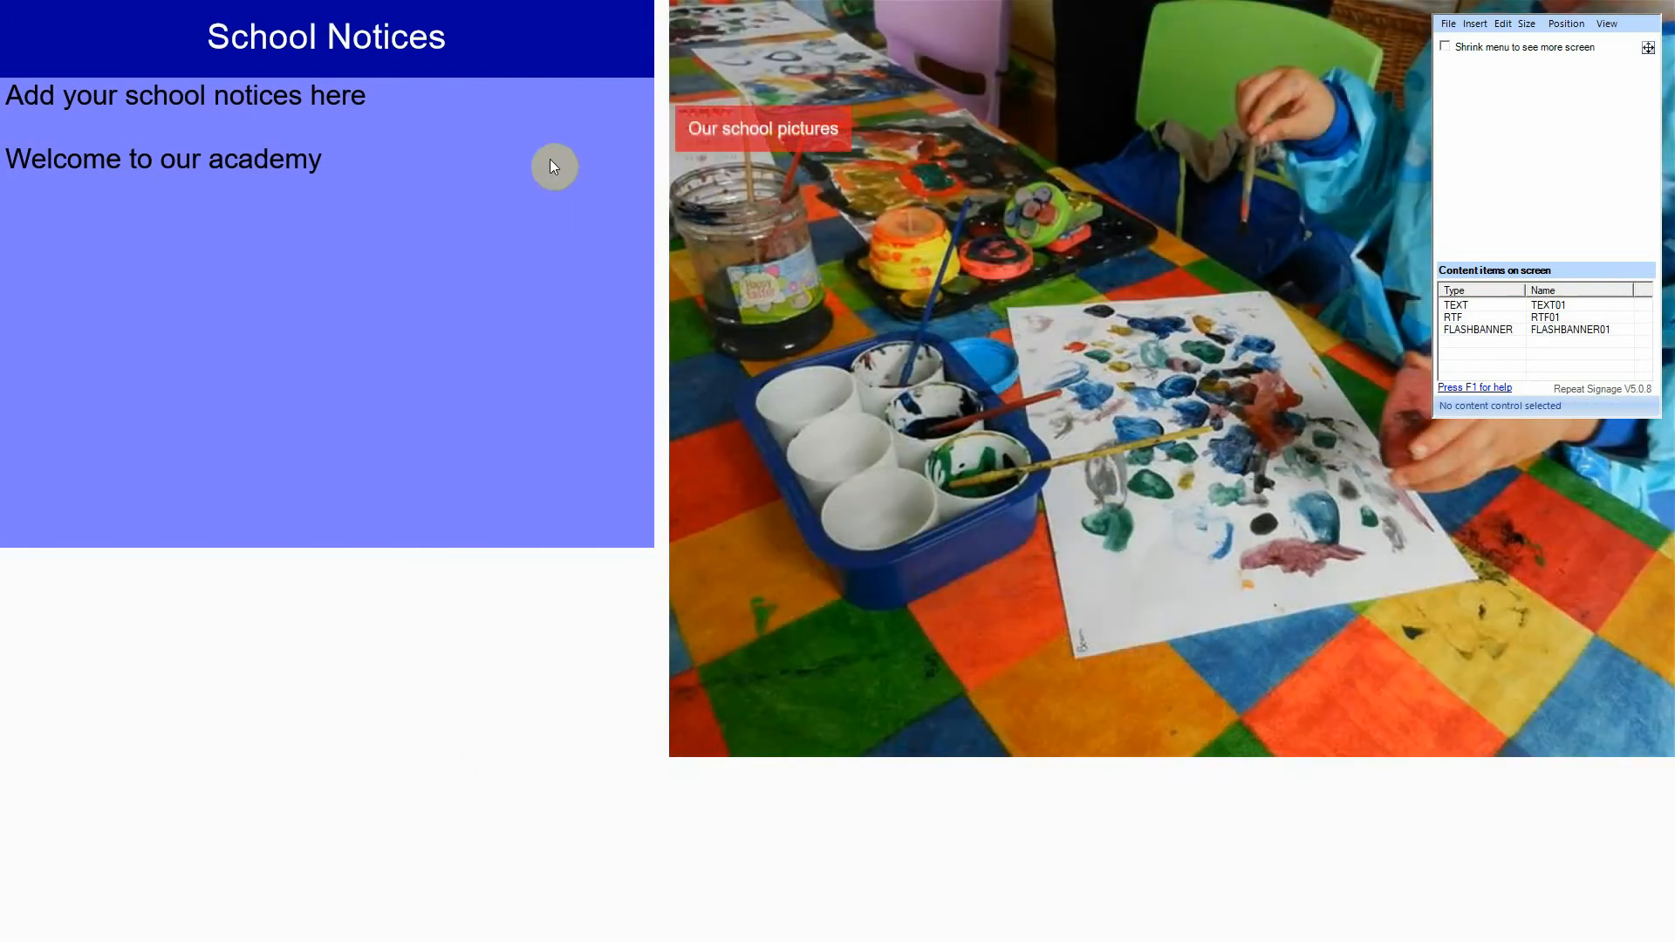
Duplicate the School Notices title label and change the copy's text to "Our School Pictures"
left_click(559, 44)
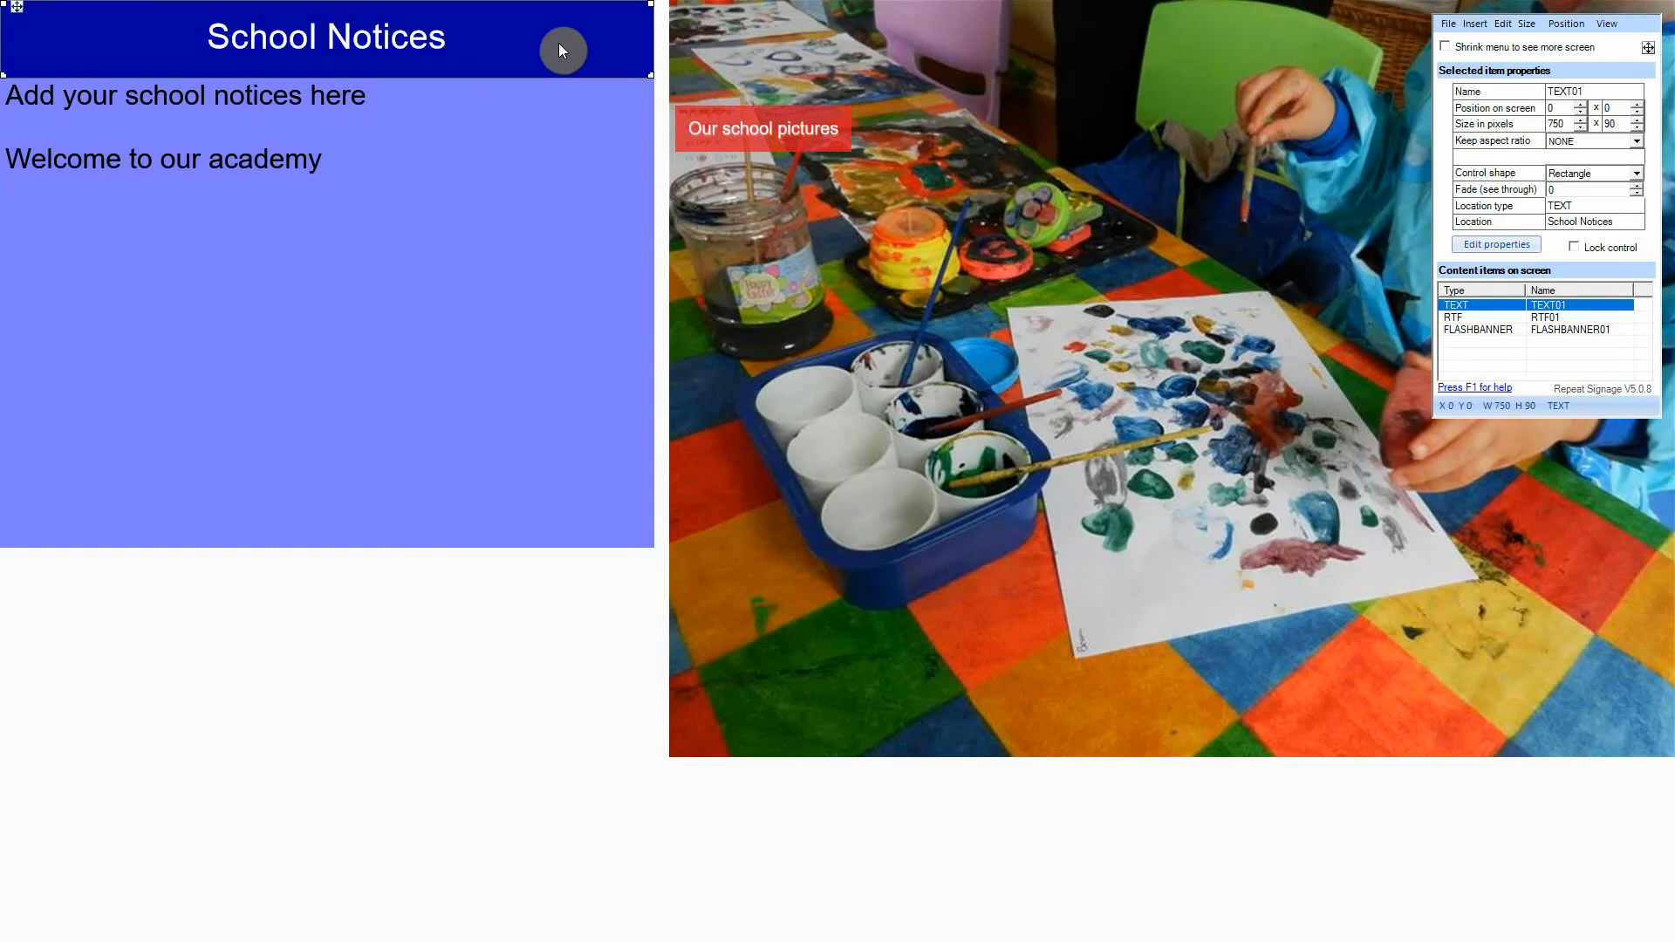
right_click(559, 52)
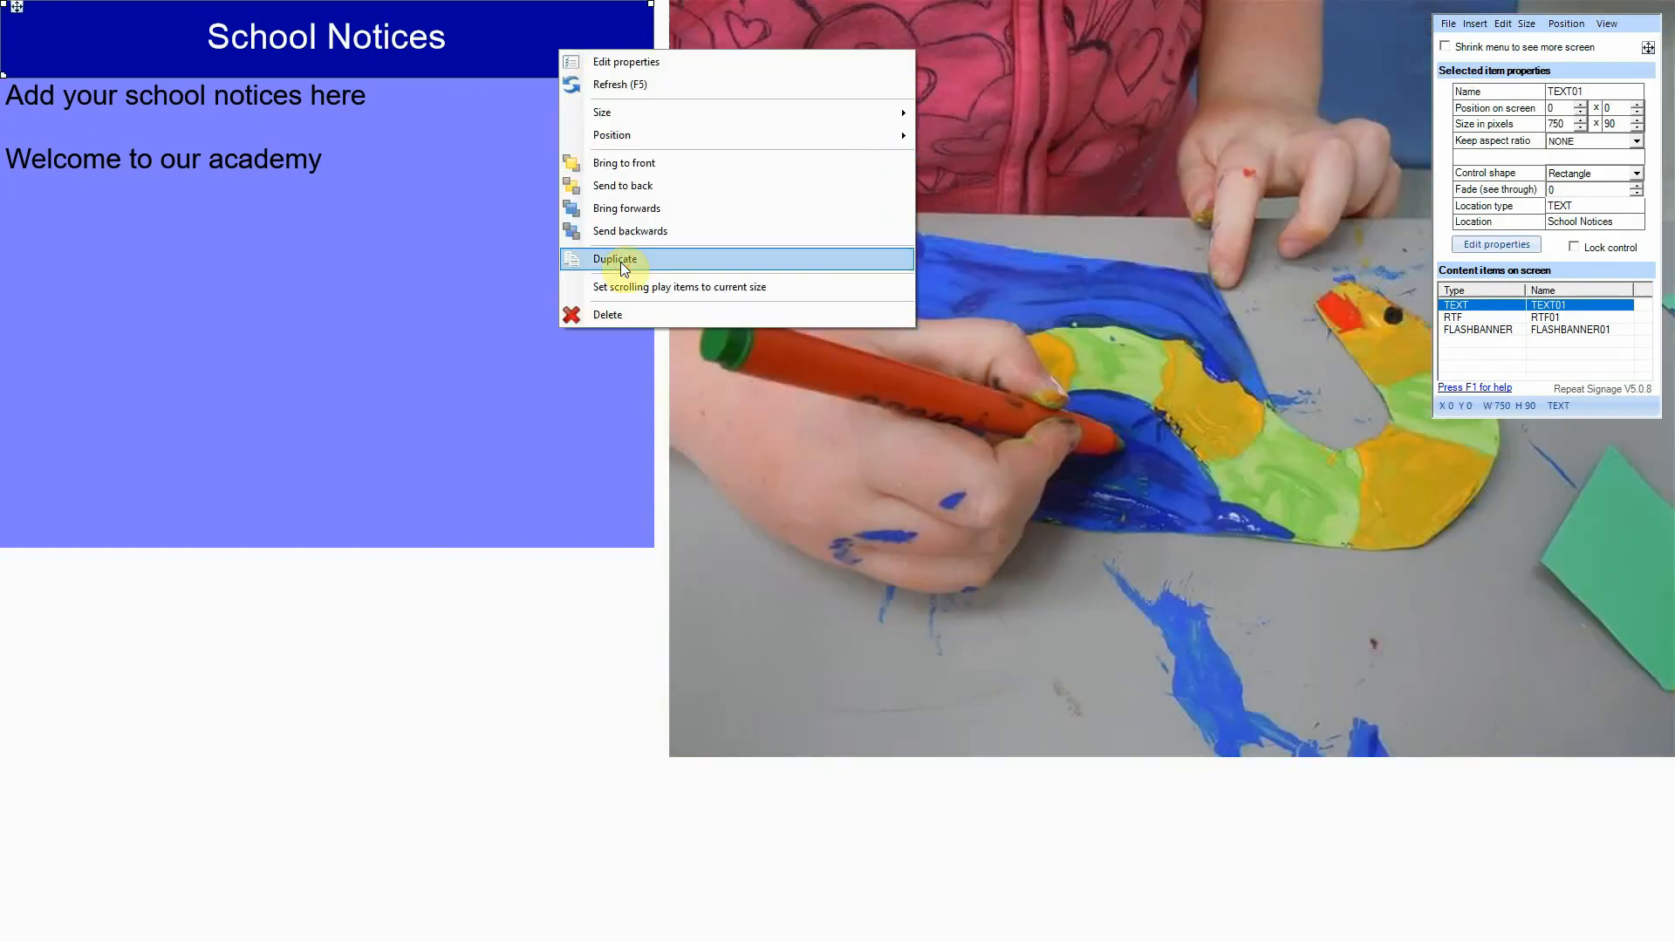
left_click(620, 262)
double_click(924, 468)
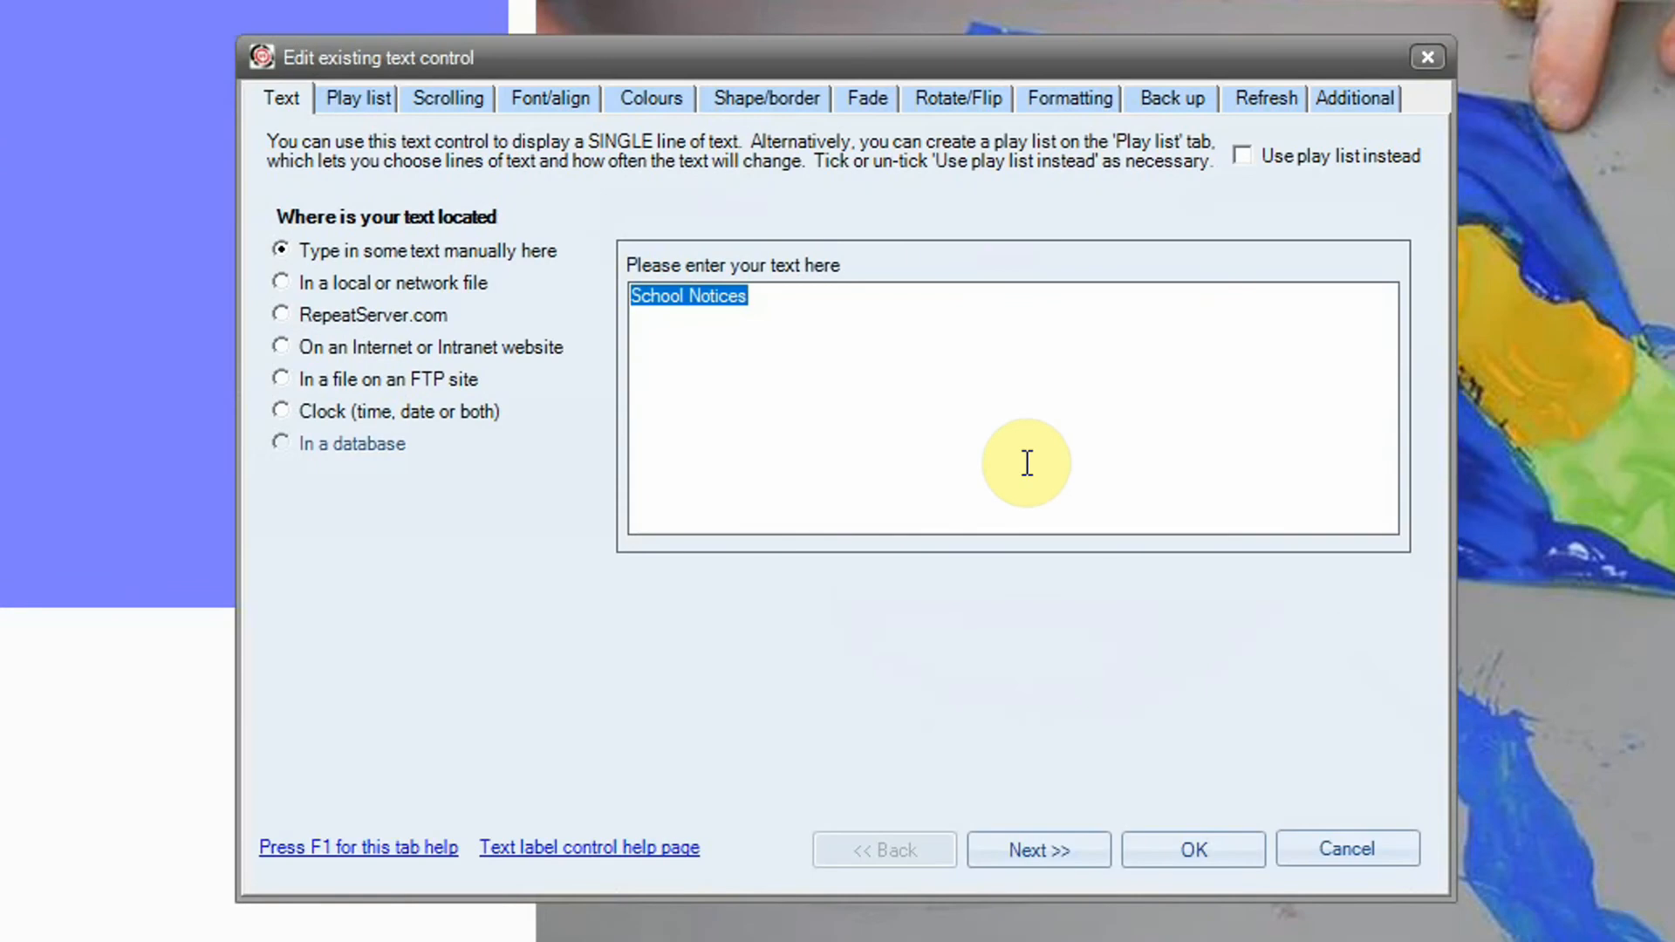
type("Our")
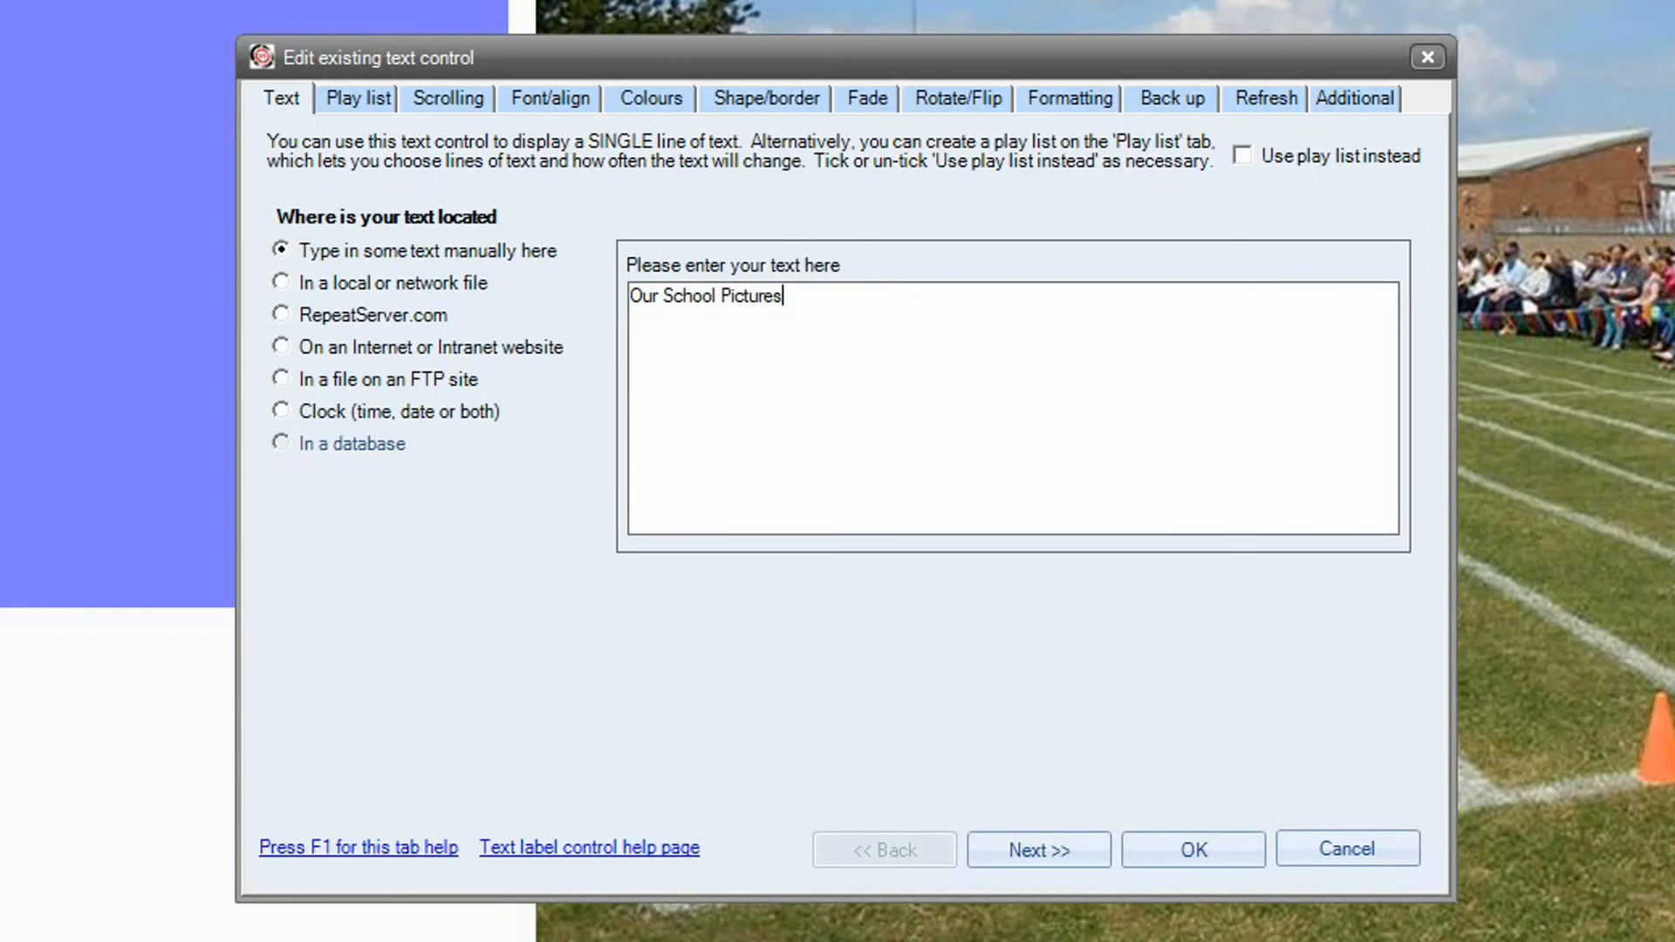
left_click(1232, 849)
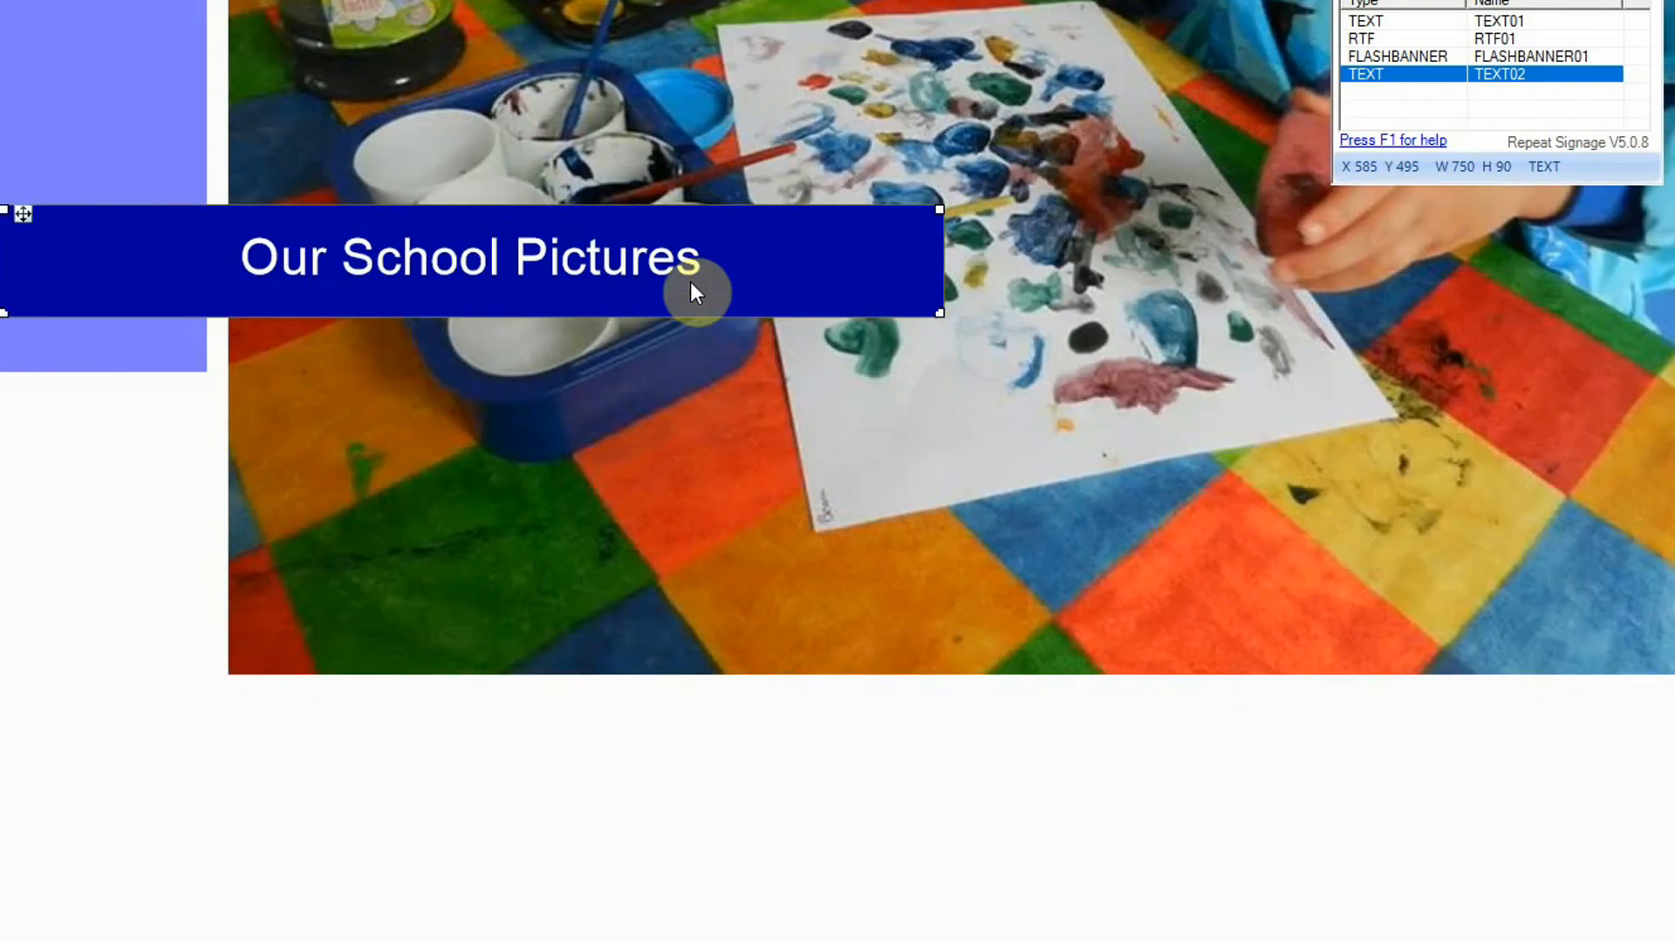
Place the Our School Pictures label directly beneath the picture banner and widen it to the banner's width, about 1154 × 88 pixels
left_click_drag(691, 285, 916, 744)
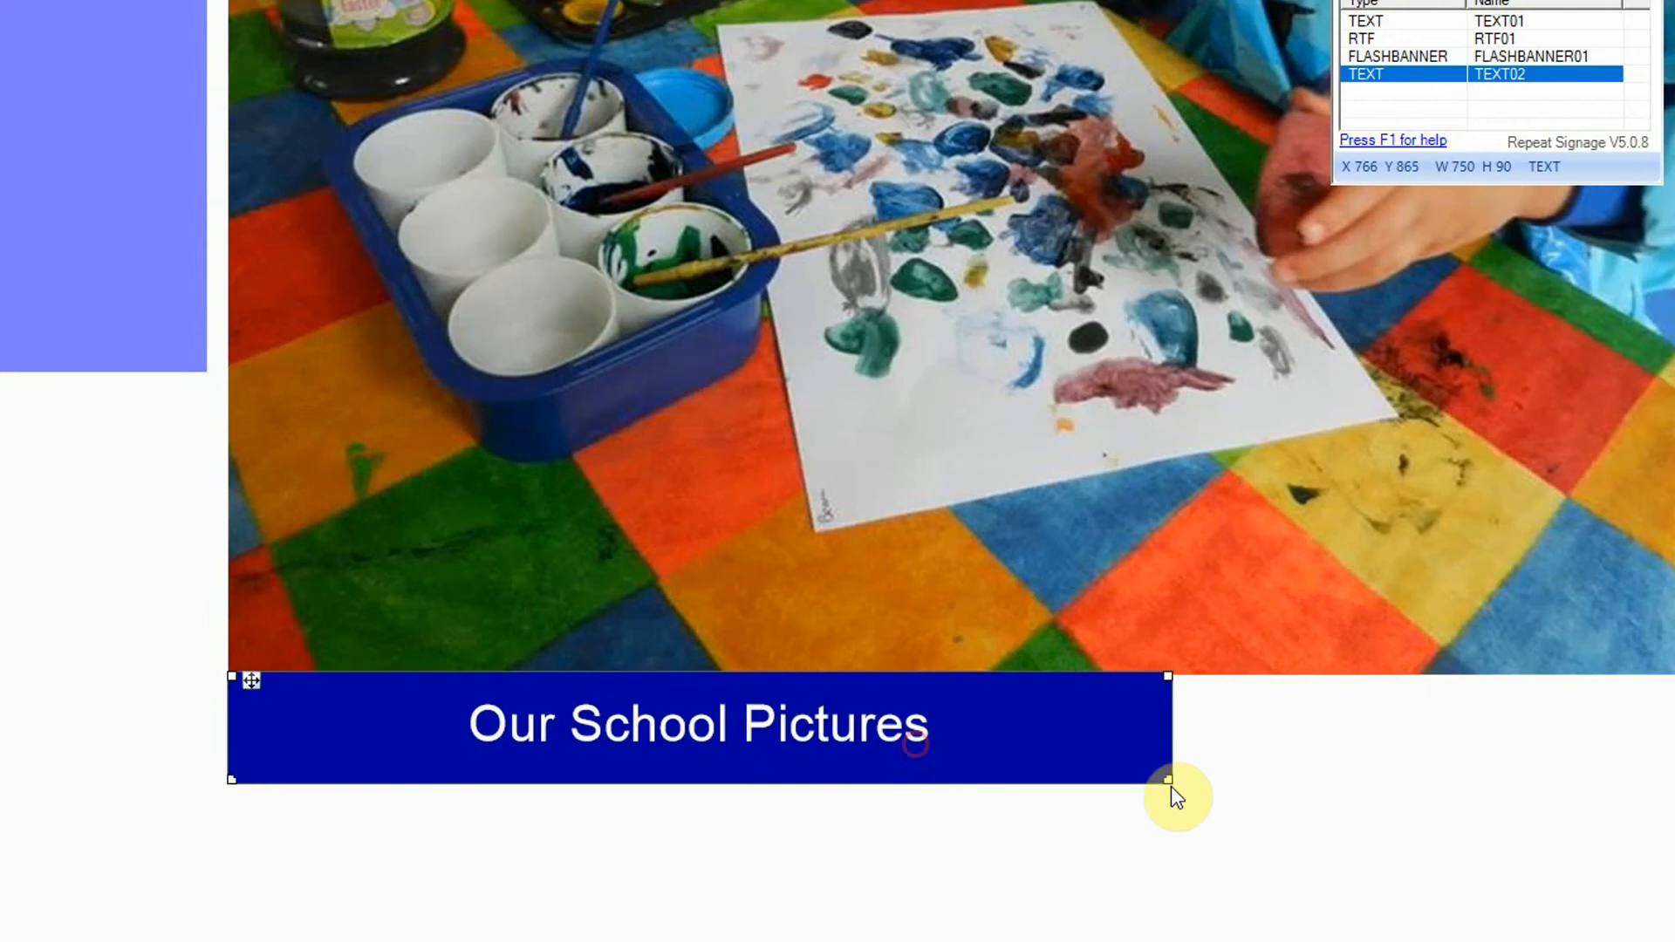
left_click_drag(1167, 780, 1670, 784)
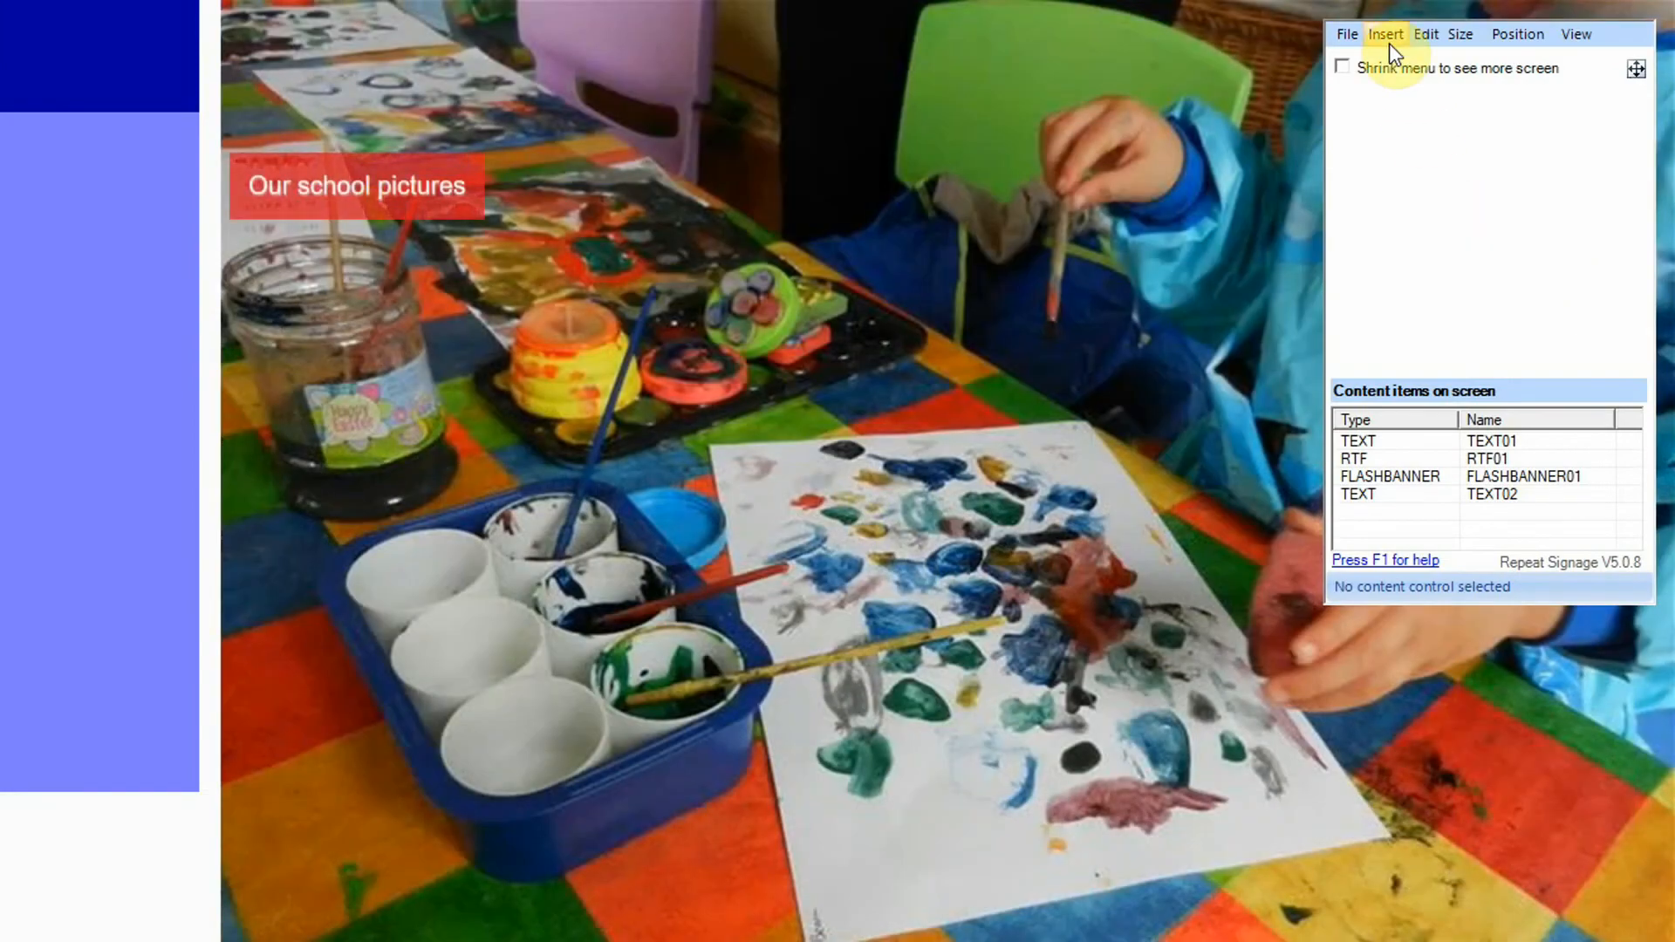
left_click(1396, 494)
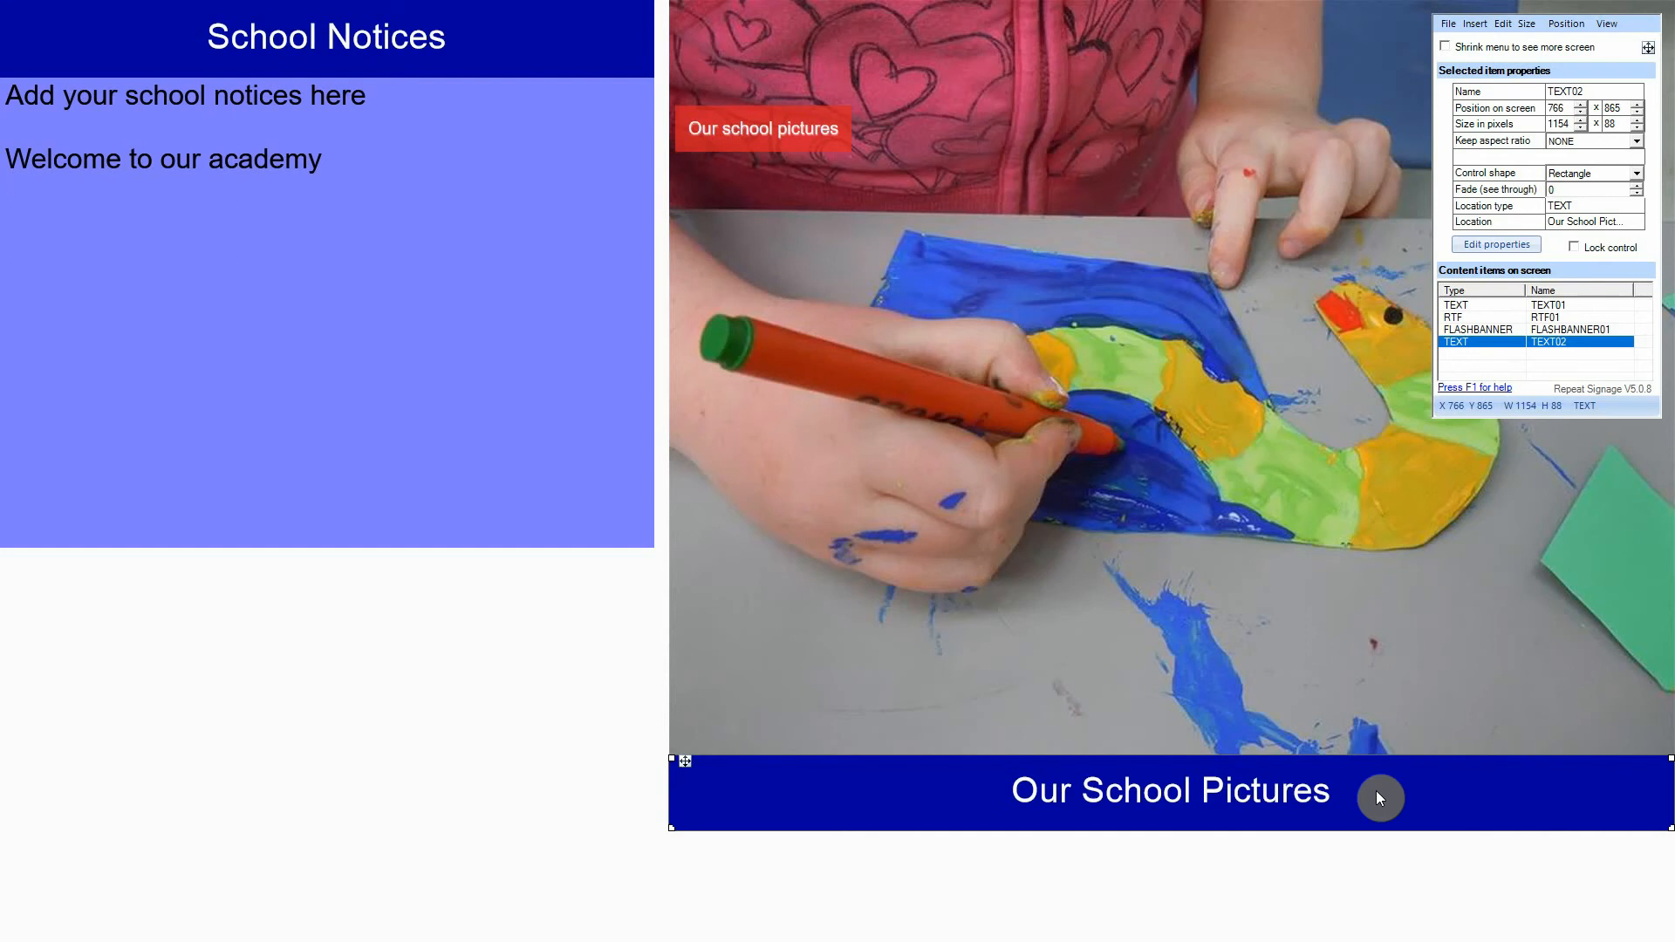
left_click(1347, 649)
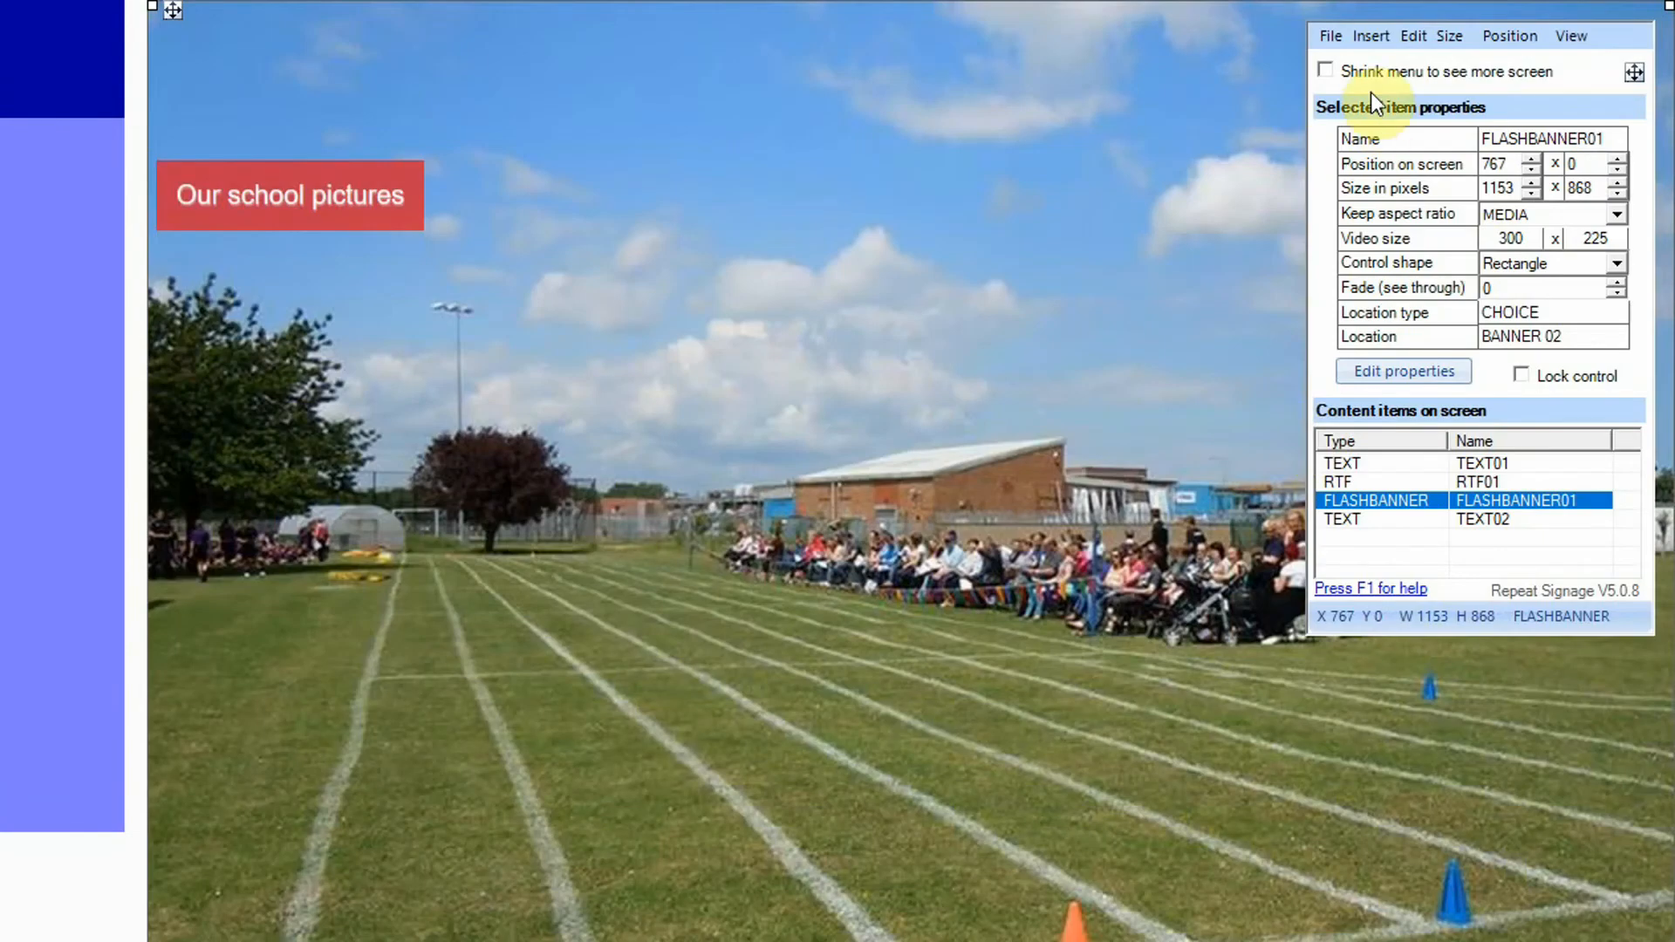
Insert an RSS reader of type RSS SCROLLER 01 that takes its feed from the local file C:\Users\Public\R5\RSS\SchoolNews.xml
left_click(1368, 39)
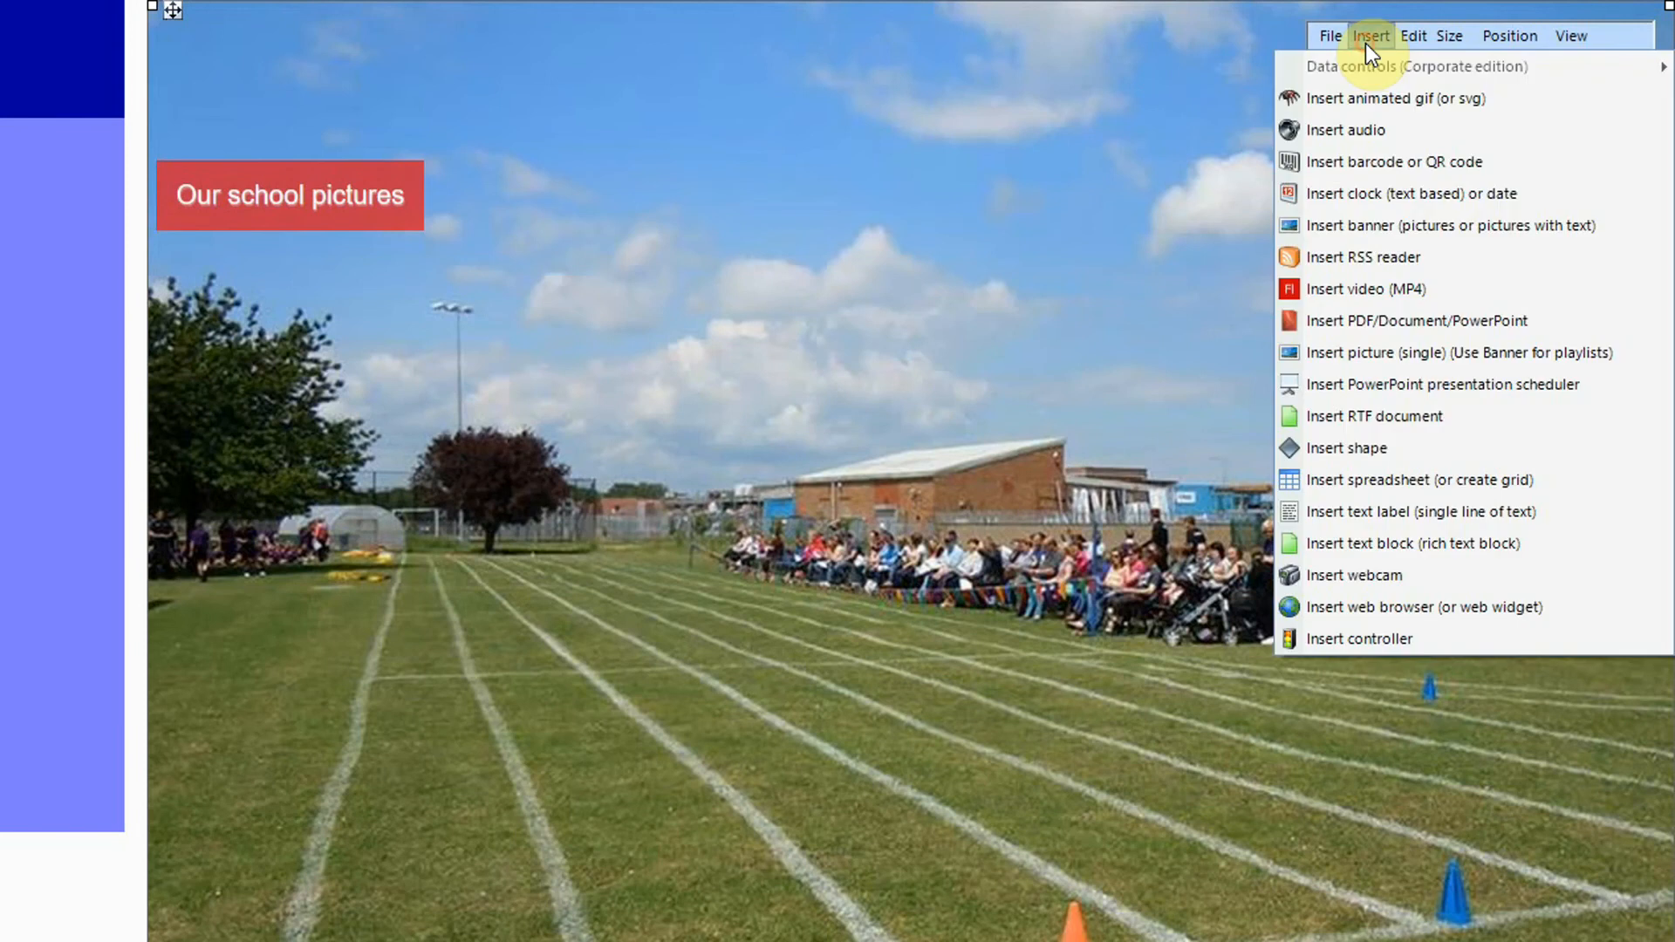
left_click(1349, 265)
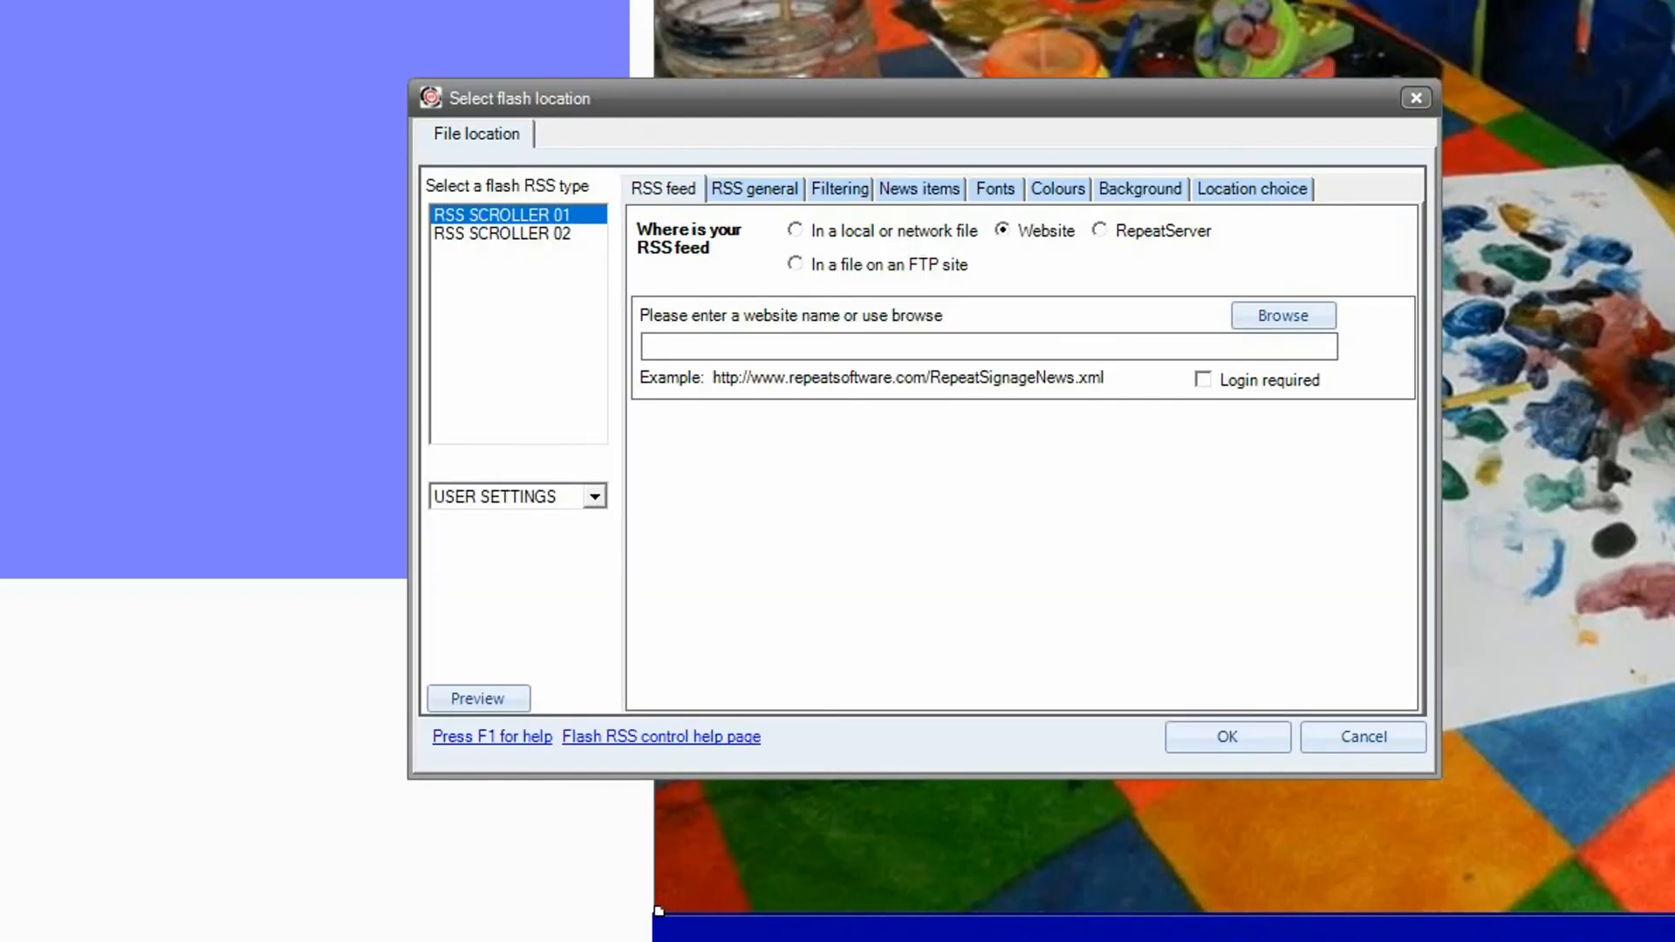
left_click(805, 234)
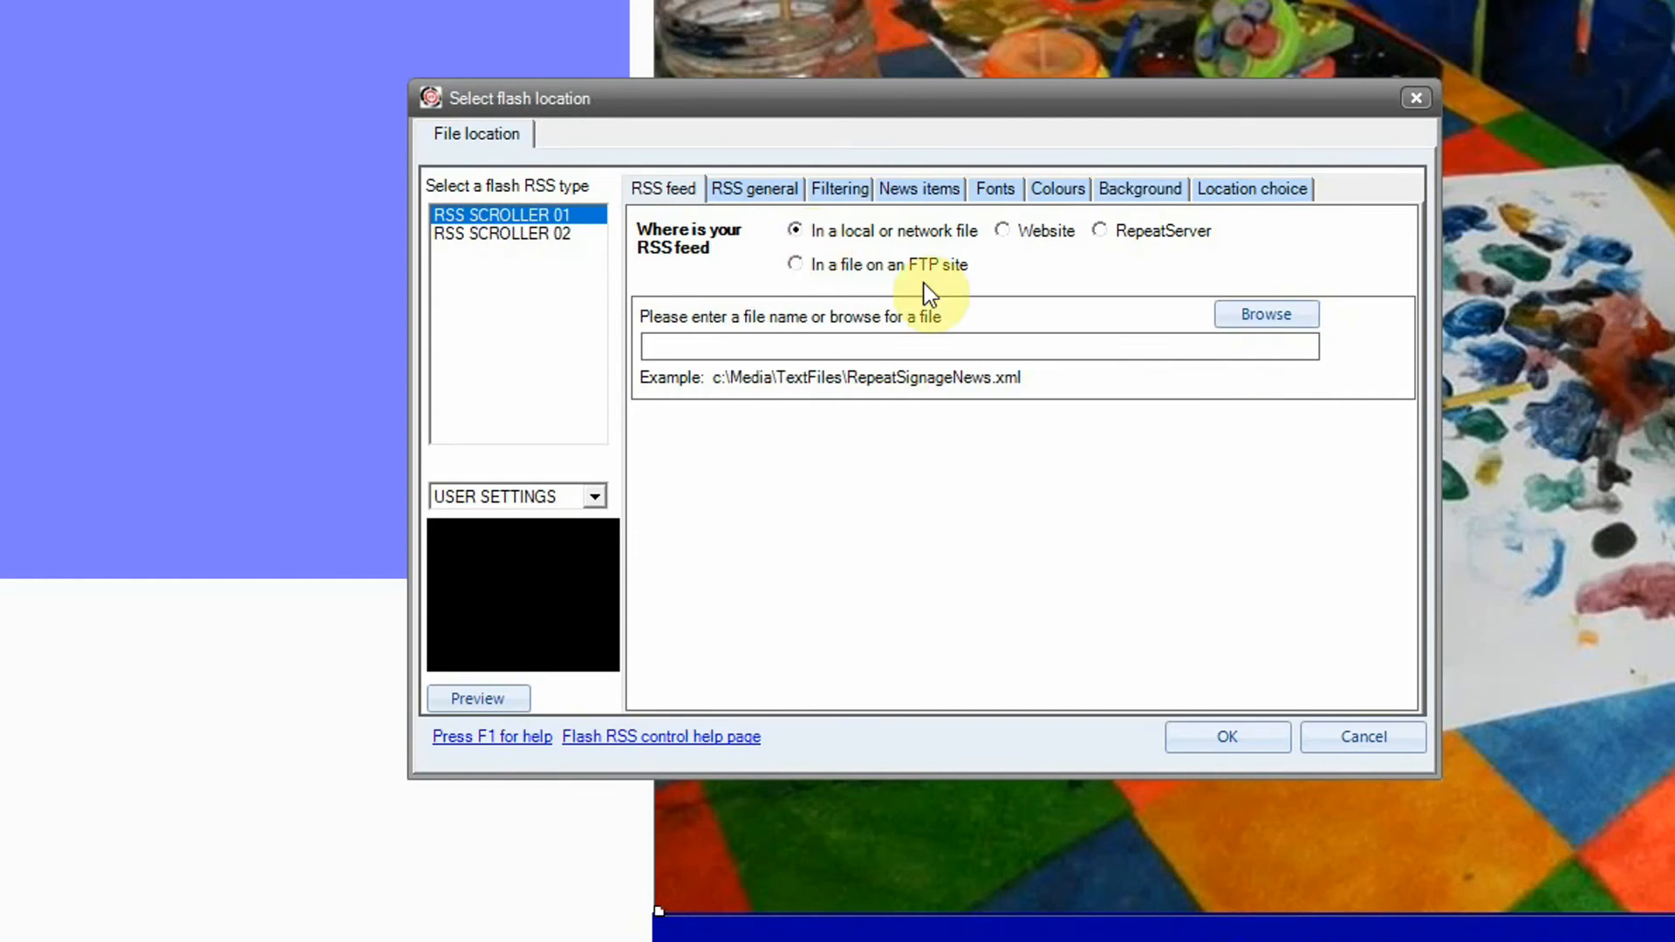
left_click(1239, 322)
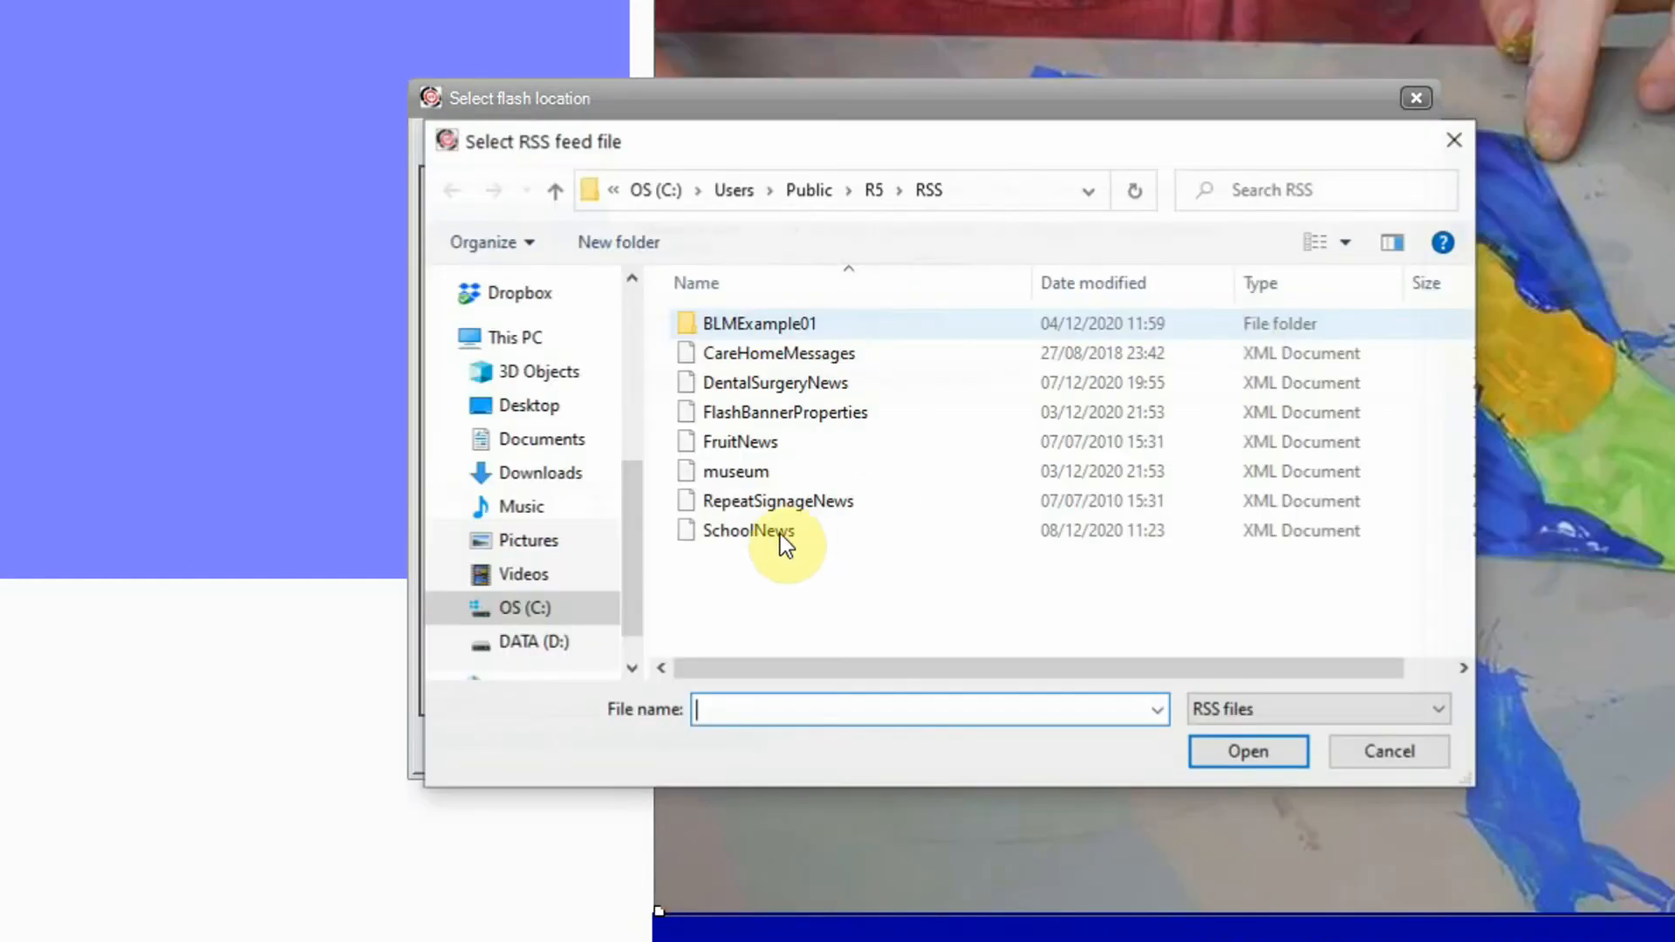
left_click(777, 532)
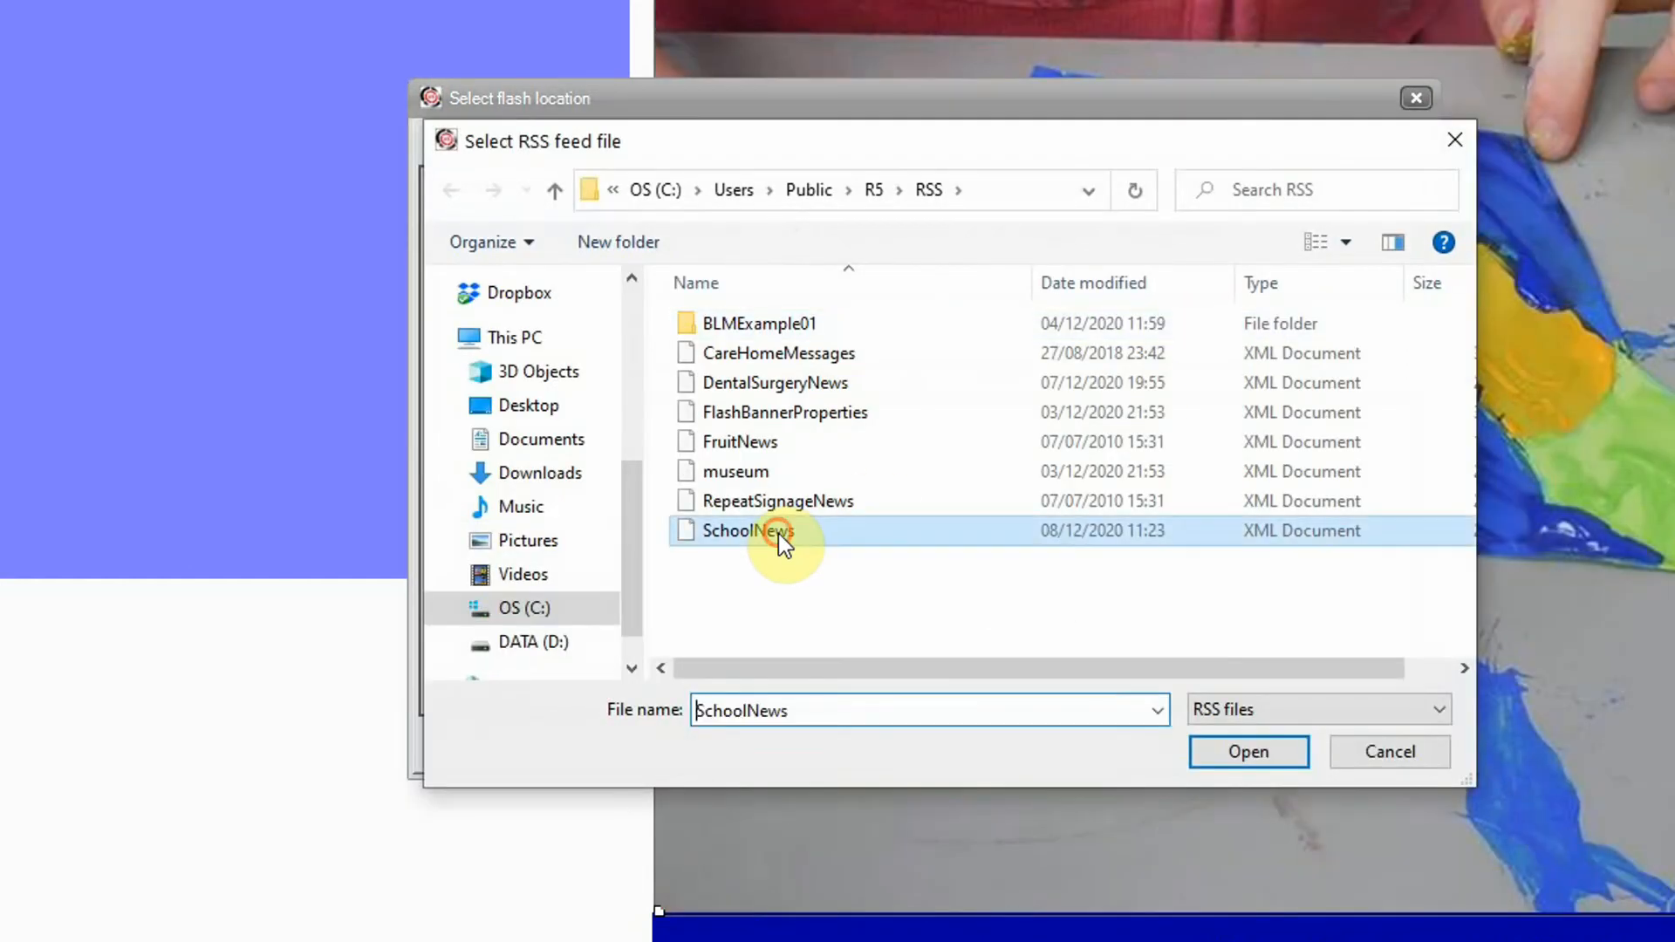
left_click(1259, 751)
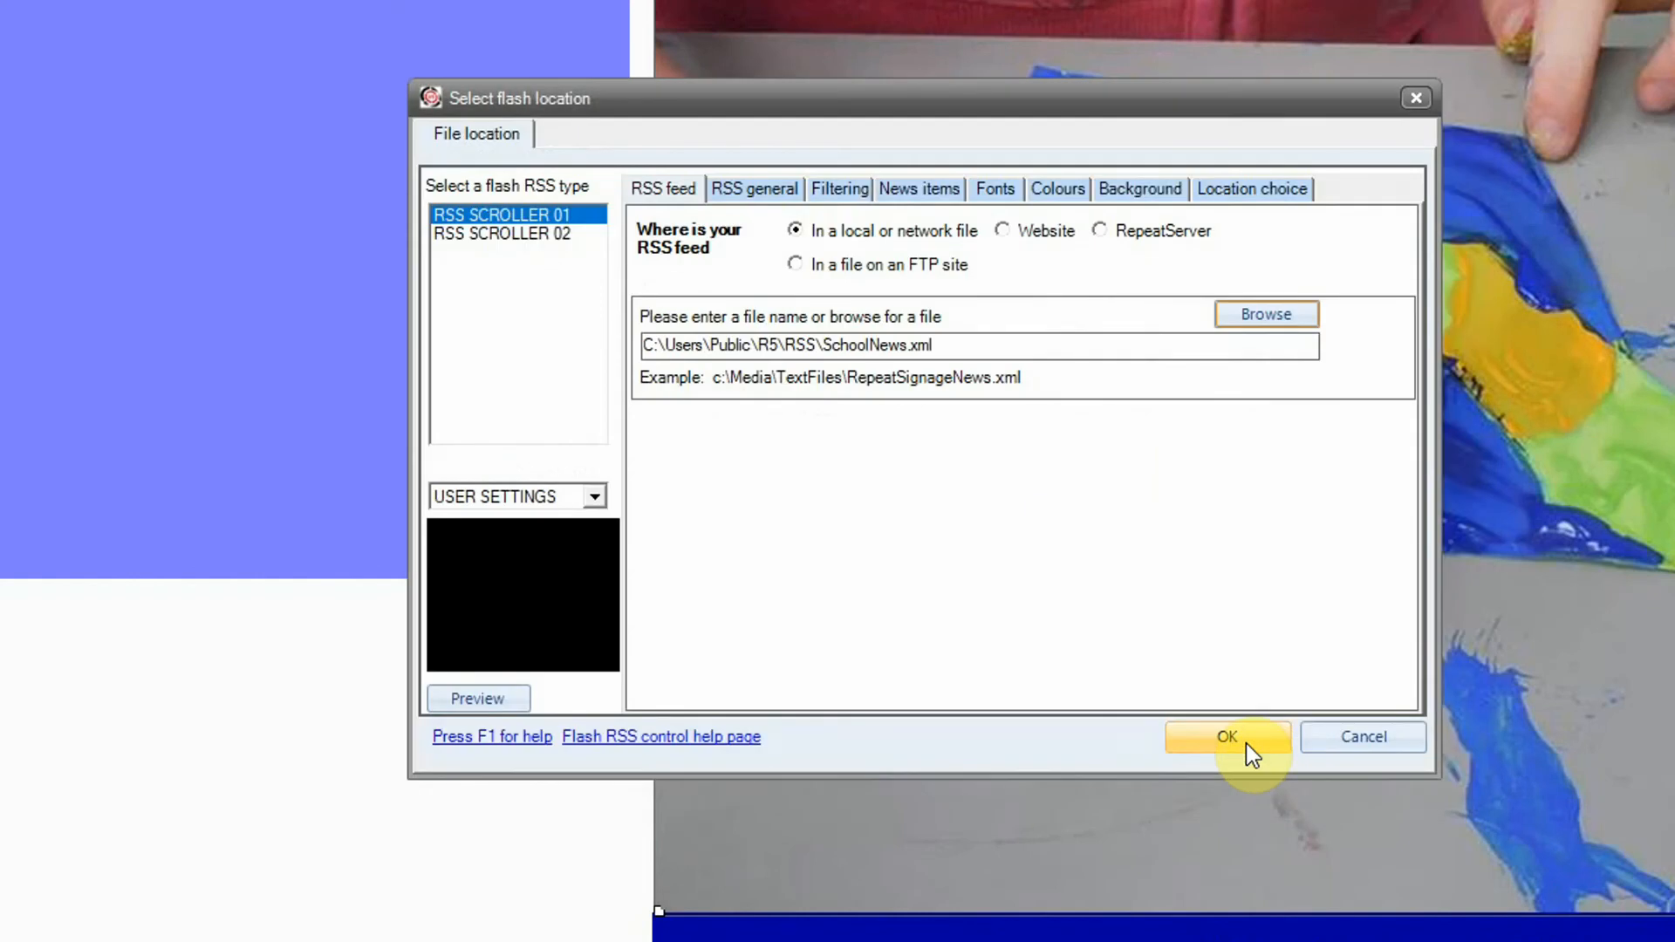
left_click(1246, 744)
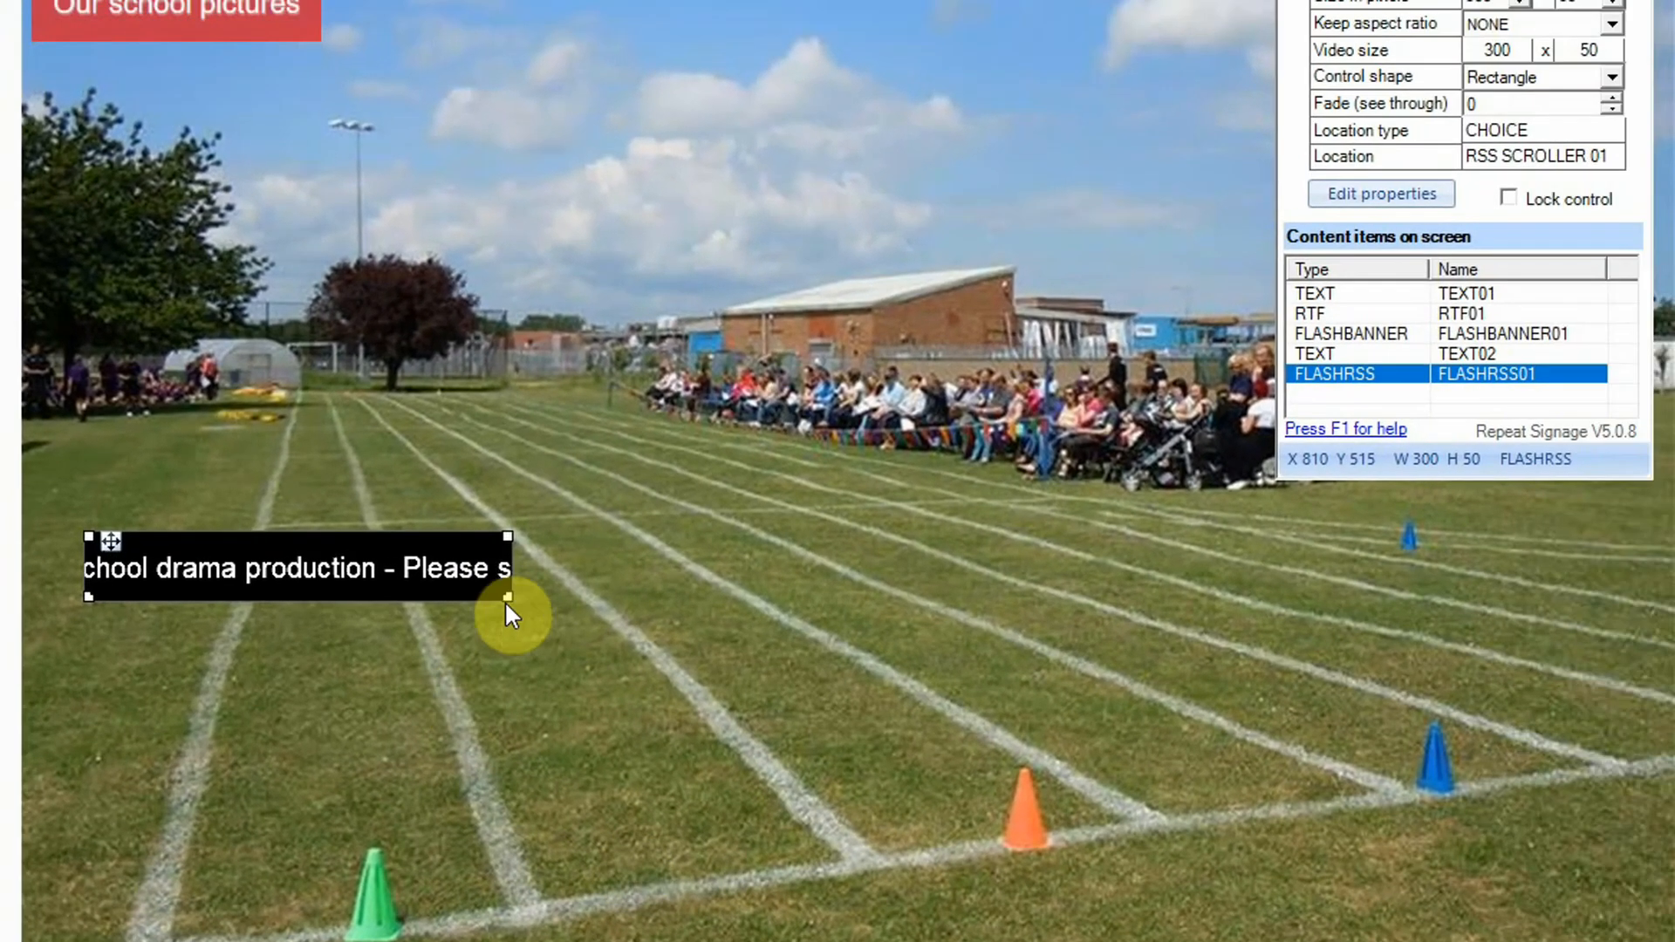
Enlarge the RSS scroller to about 706 × 57 pixels and change its type to RSS SCROLLER 02
left_click_drag(510, 595, 1094, 611)
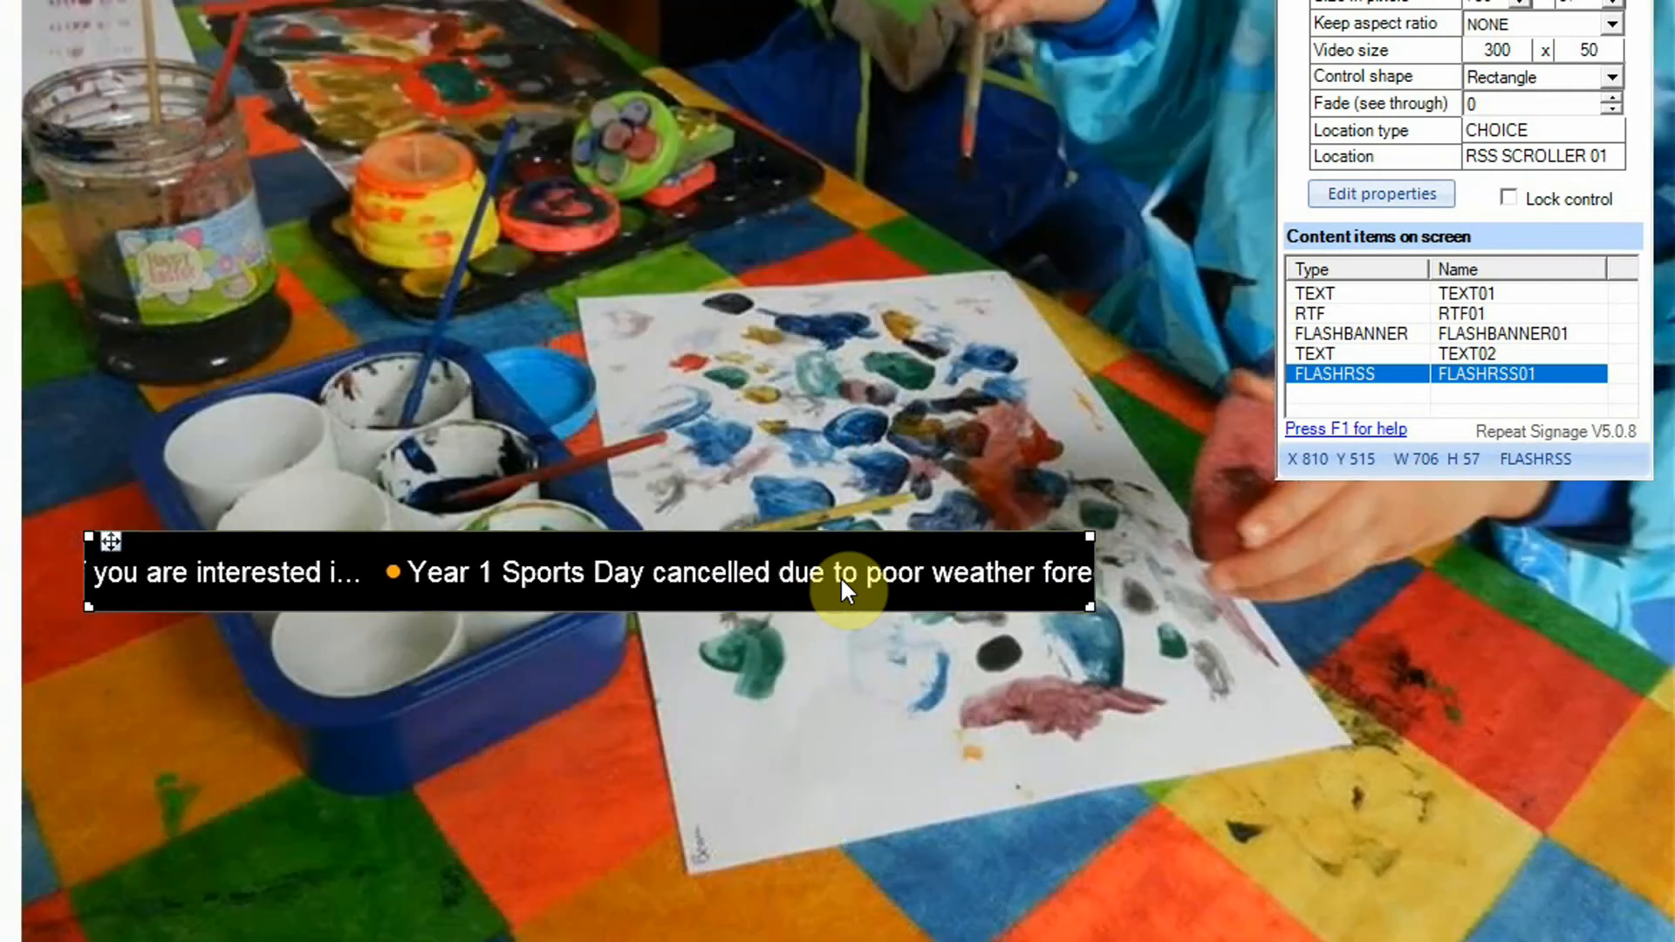
left_click_drag(841, 581, 842, 582)
double_click(841, 576)
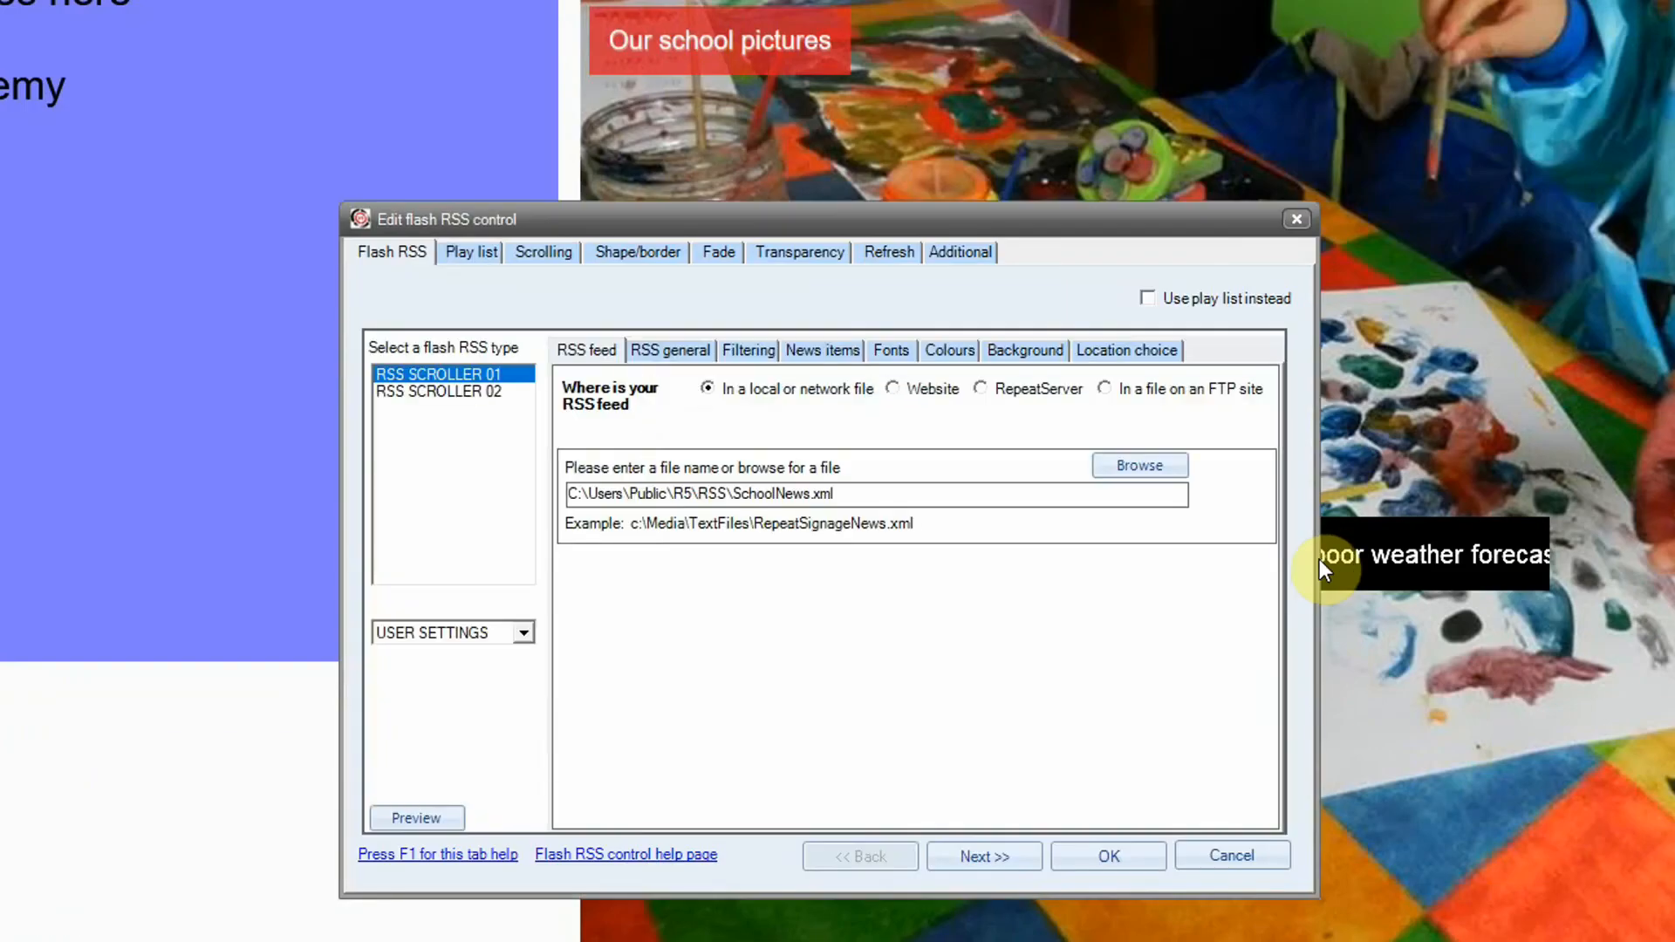
left_click(450, 392)
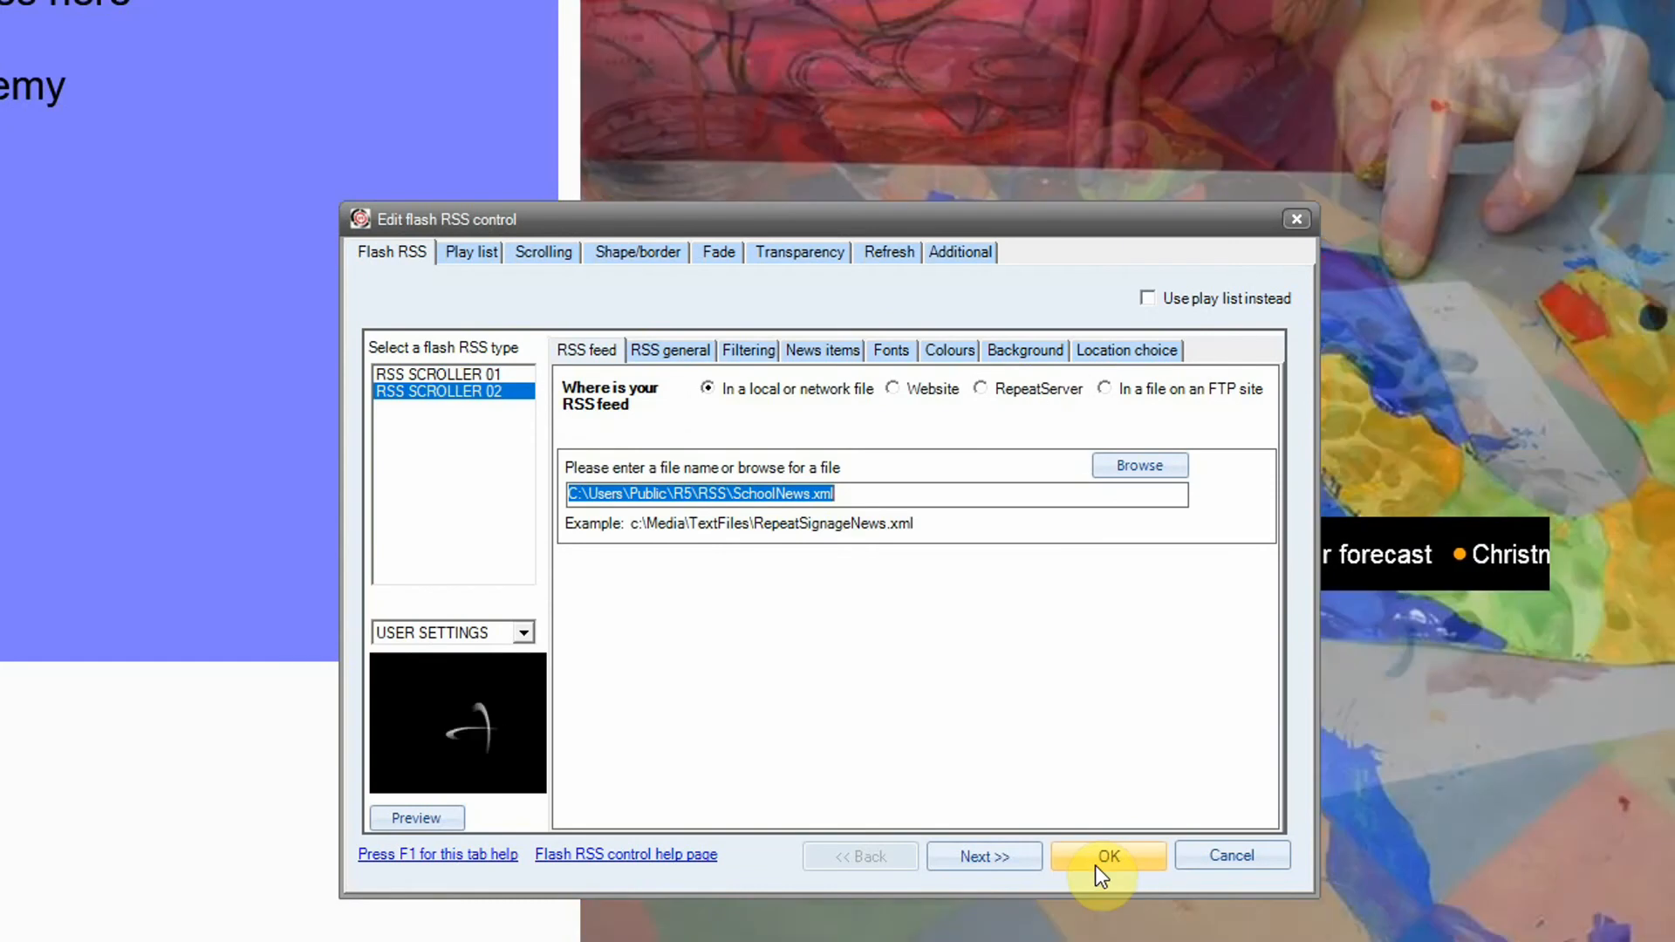
left_click(1098, 865)
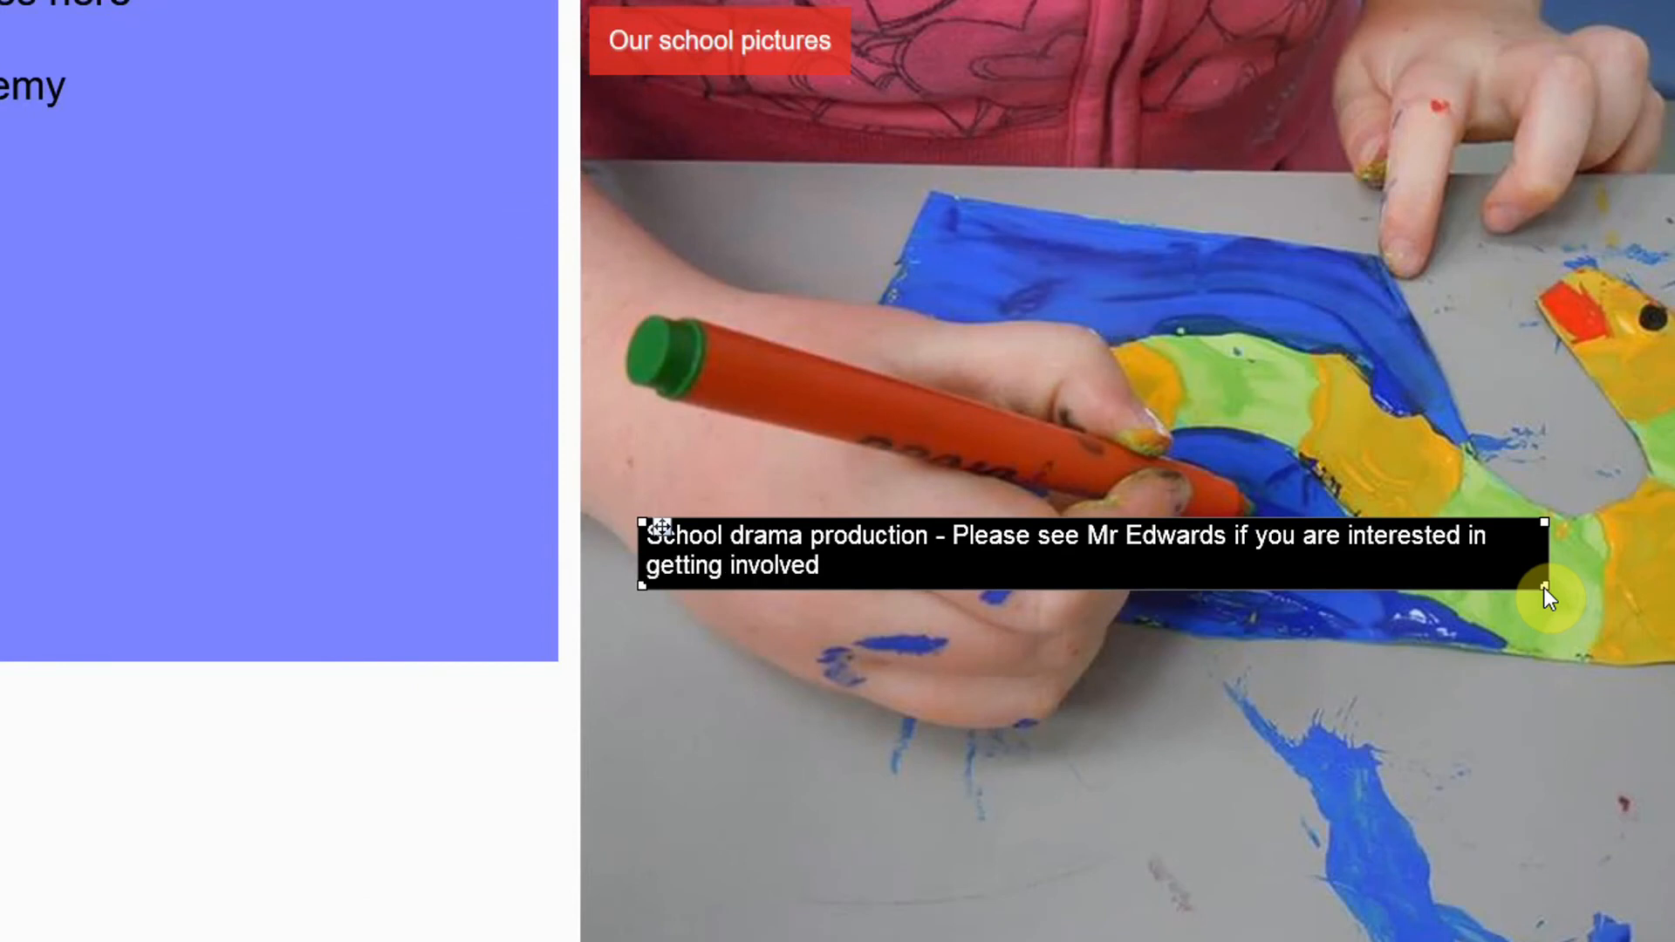
Move the RSS scroller to about X 141, Y 974 below the other content, resize it to about 1633 × 106 pixels and deselect it
left_click_drag(1543, 588, 1674, 657)
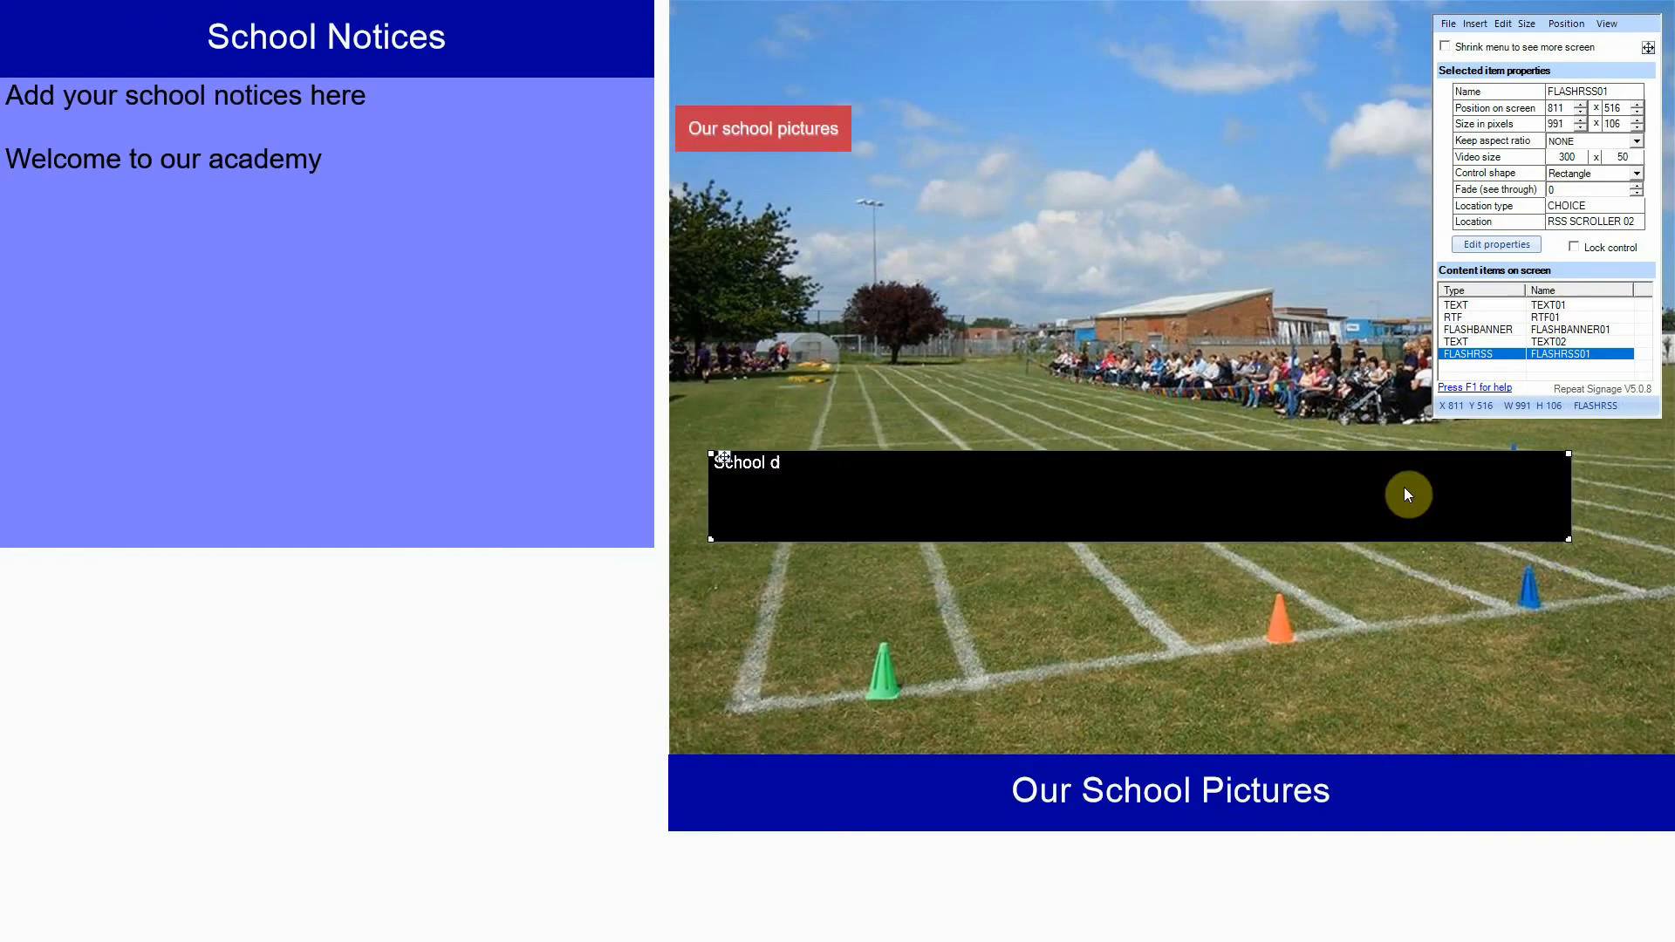
left_click_drag(1400, 488, 818, 894)
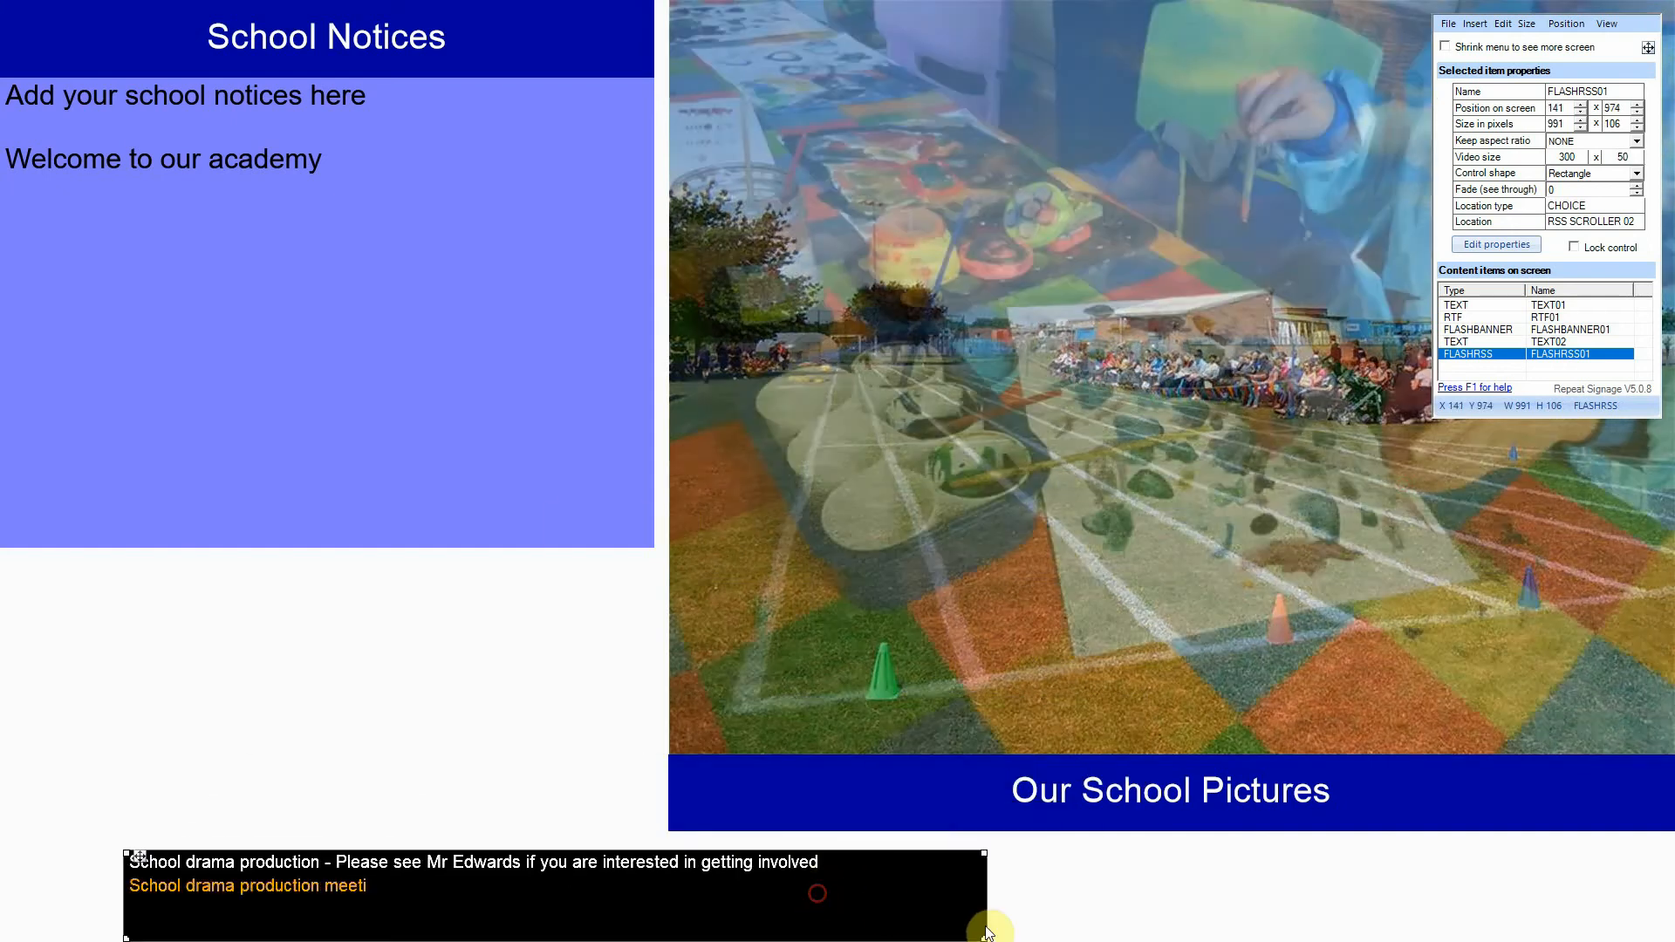
left_click_drag(982, 936, 1527, 936)
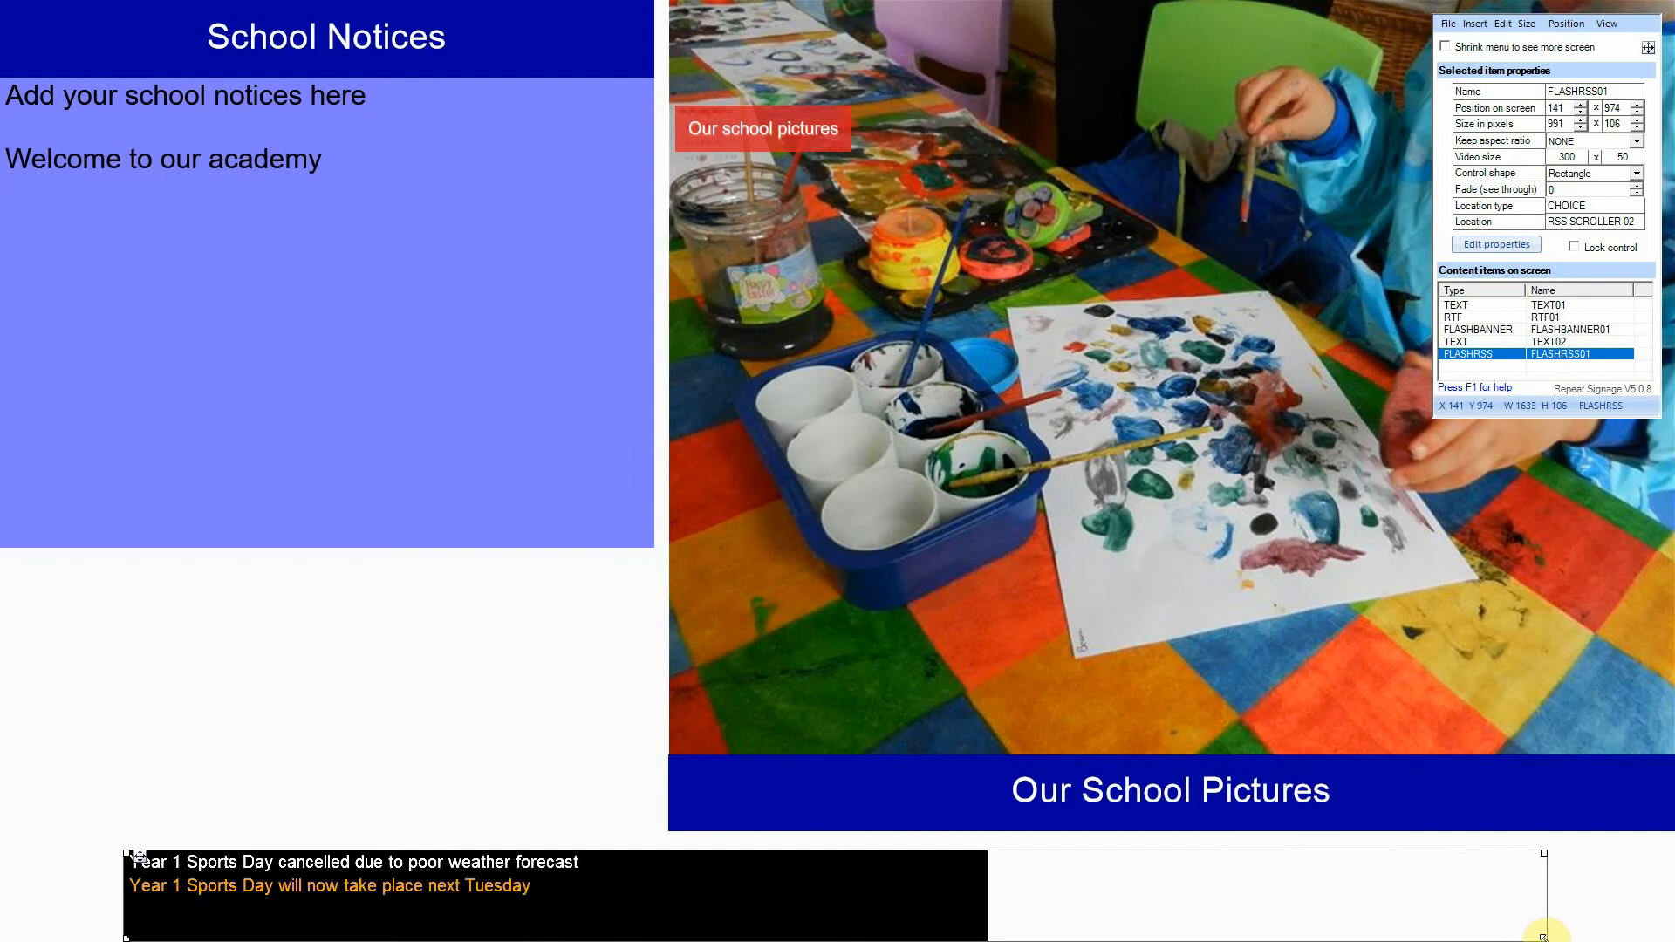
left_click_drag(1543, 936, 1543, 936)
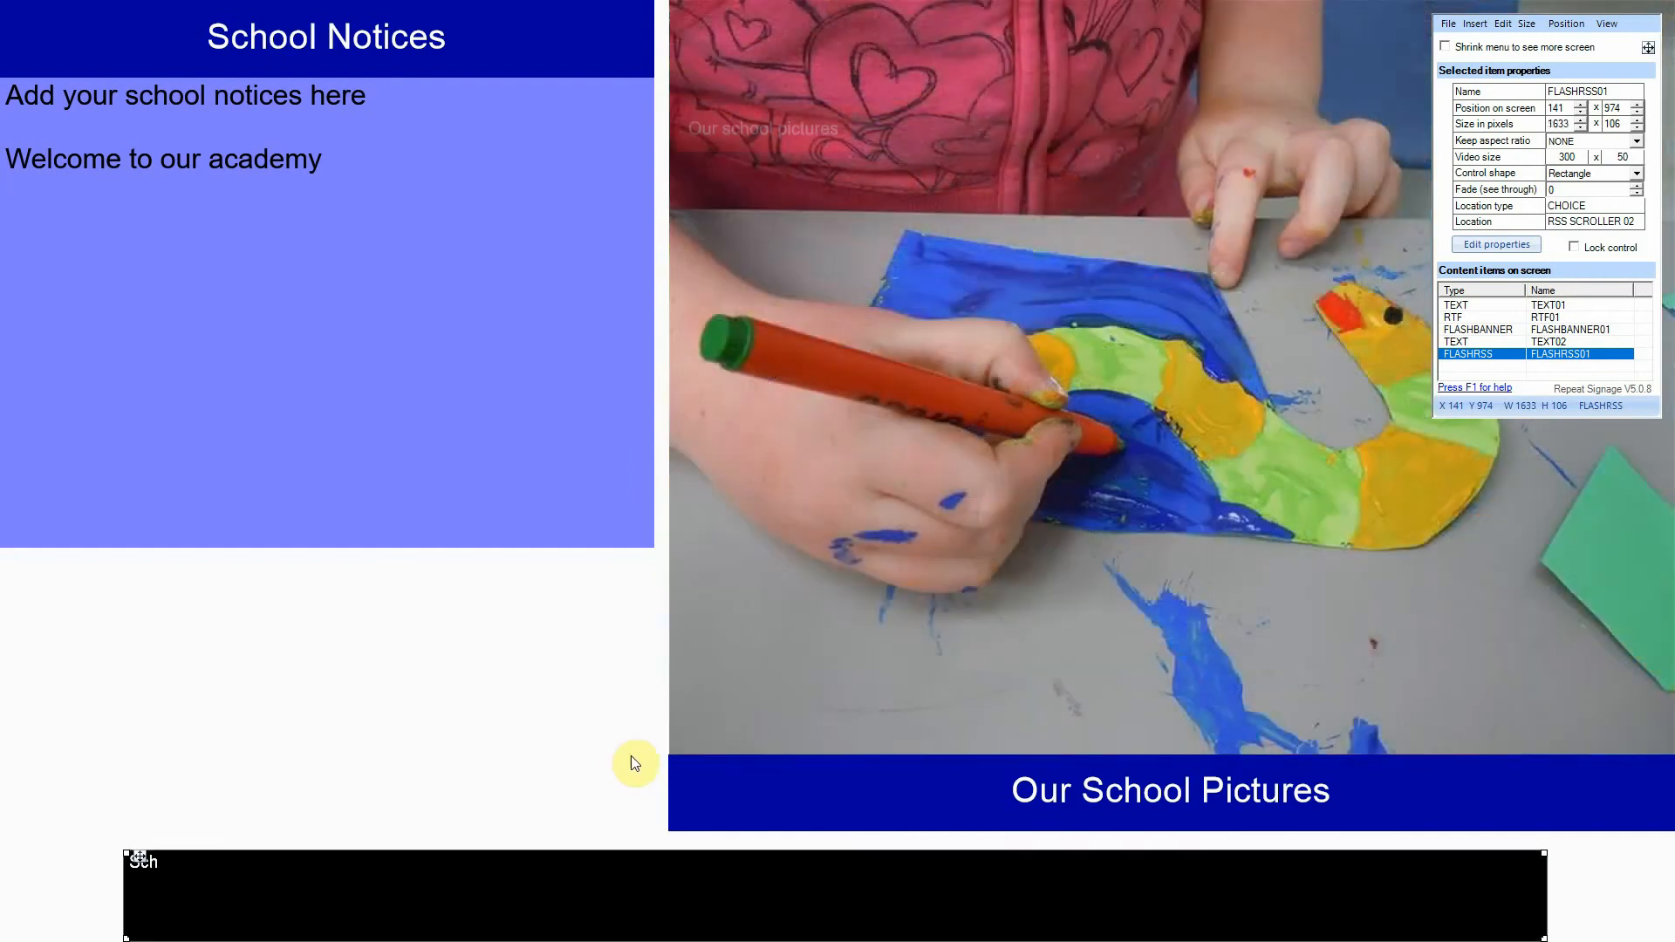
left_click(630, 761)
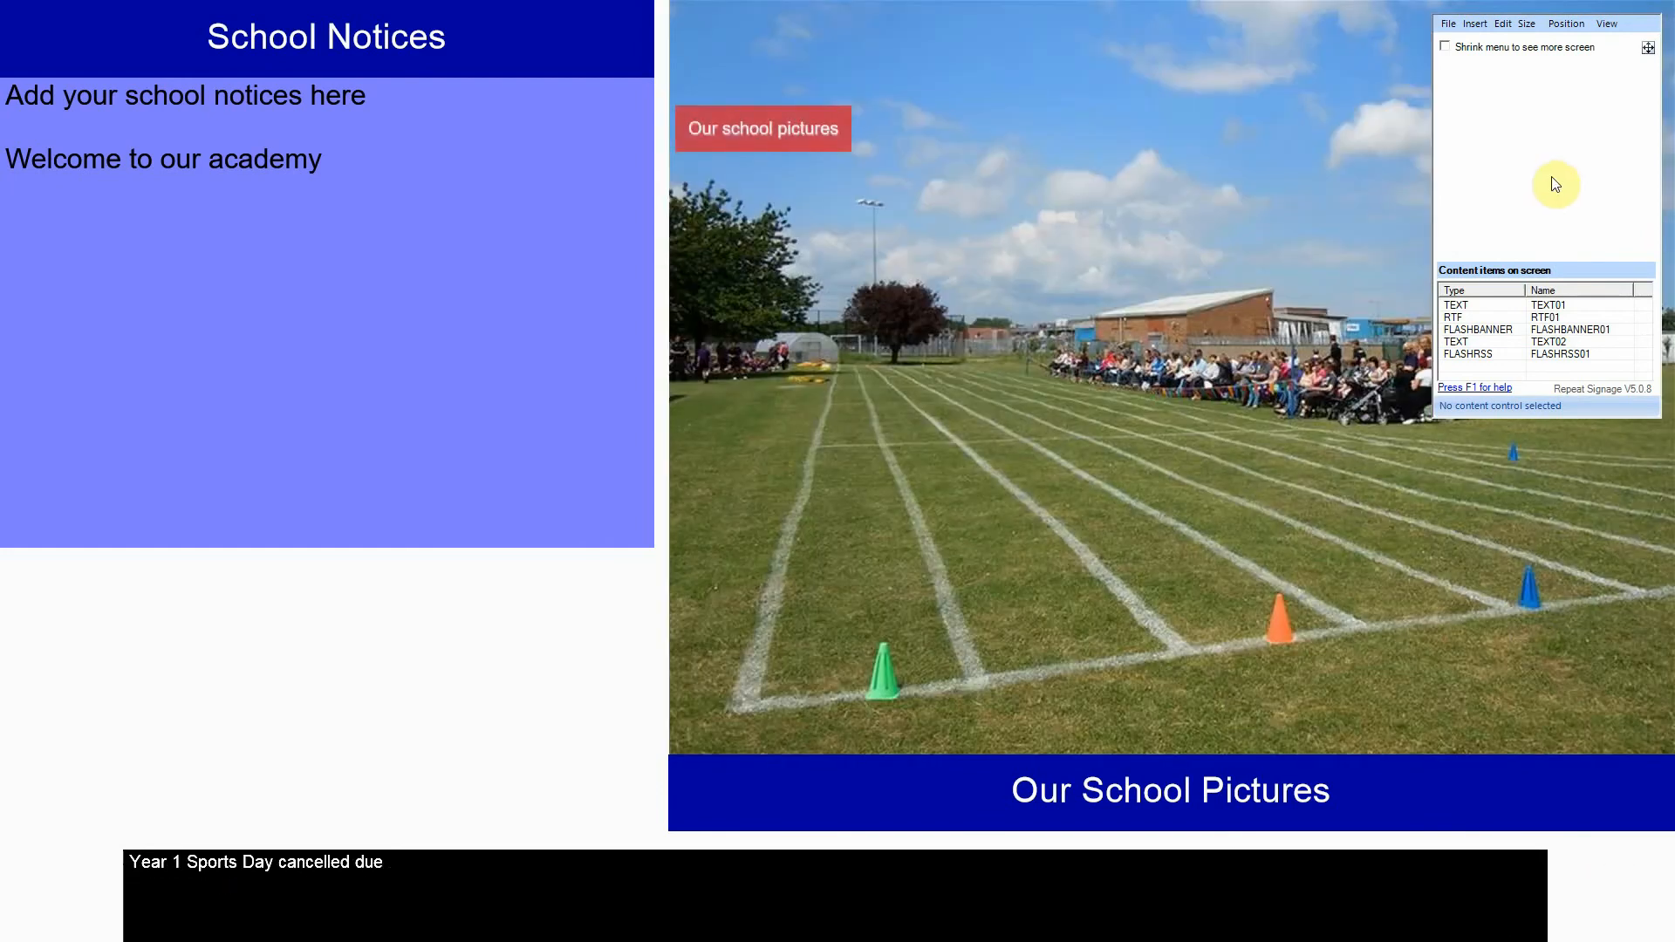
Insert a single-line text label reading "Latest News"
left_click(1480, 22)
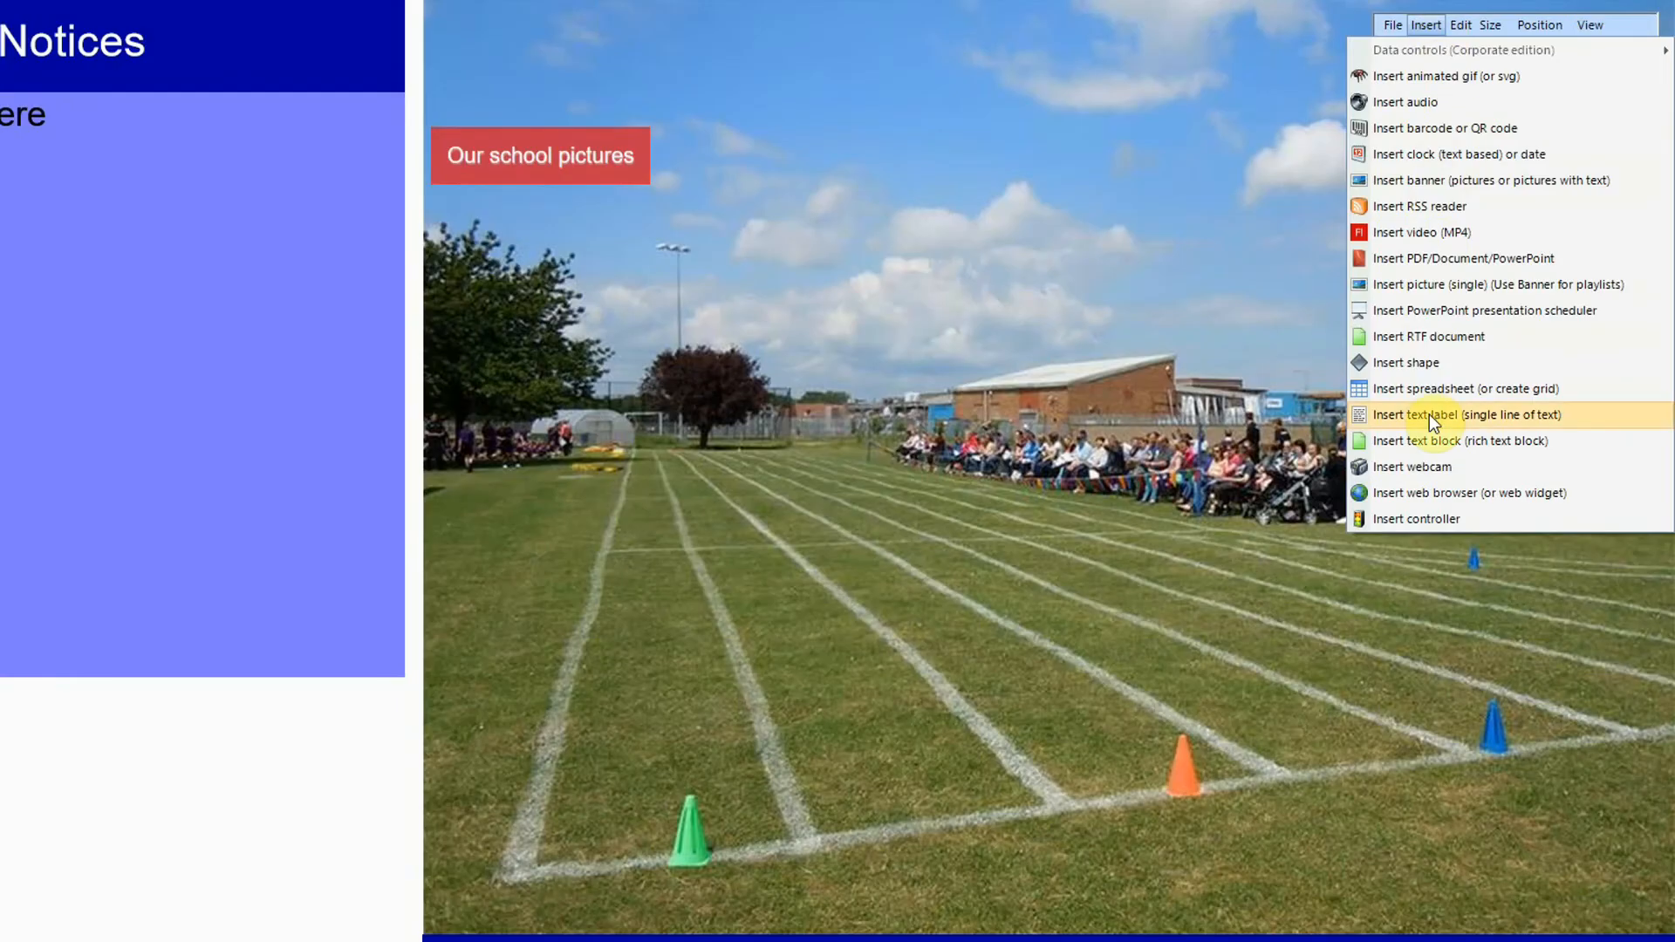
left_click(1429, 415)
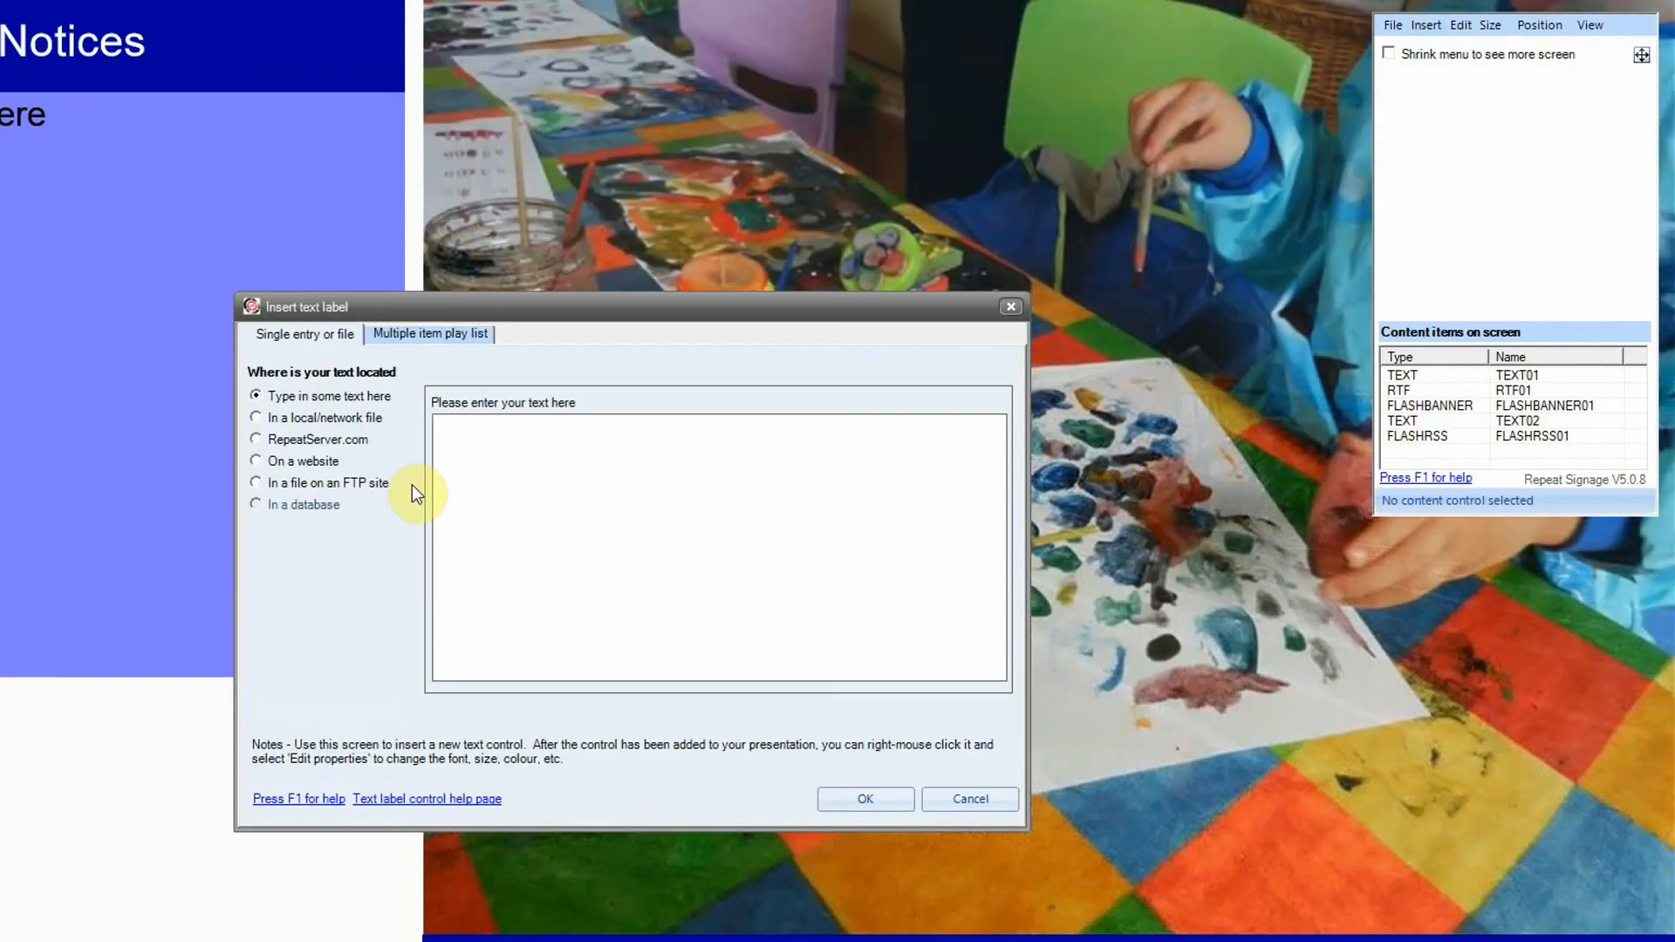
type("Latest News")
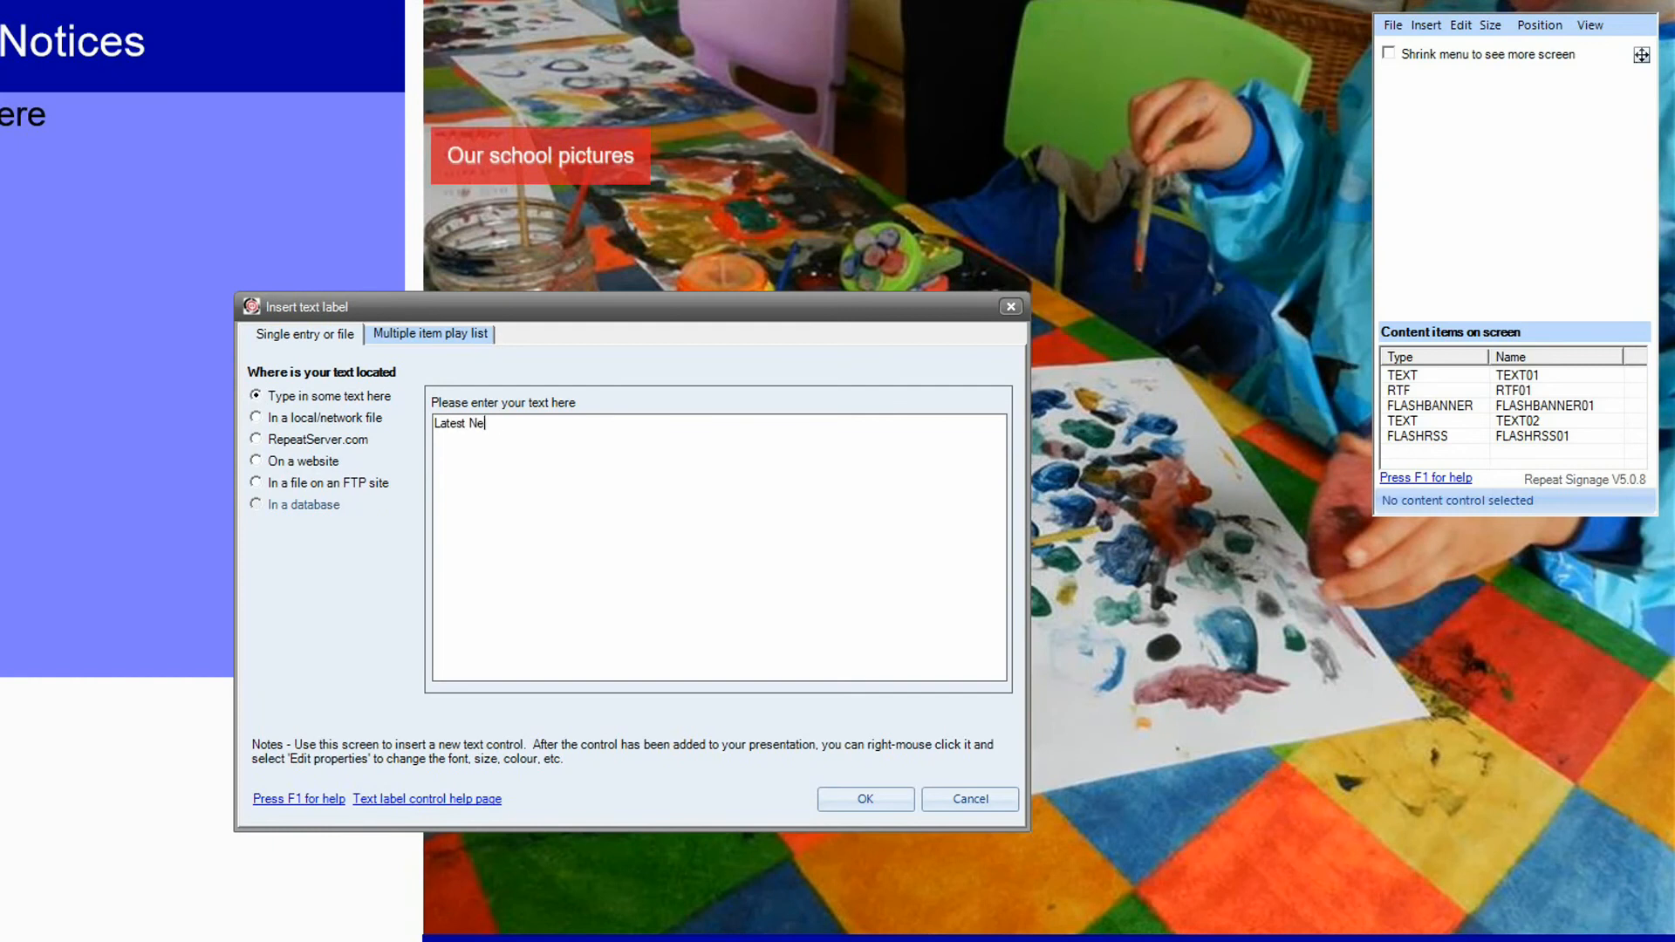
left_click(886, 802)
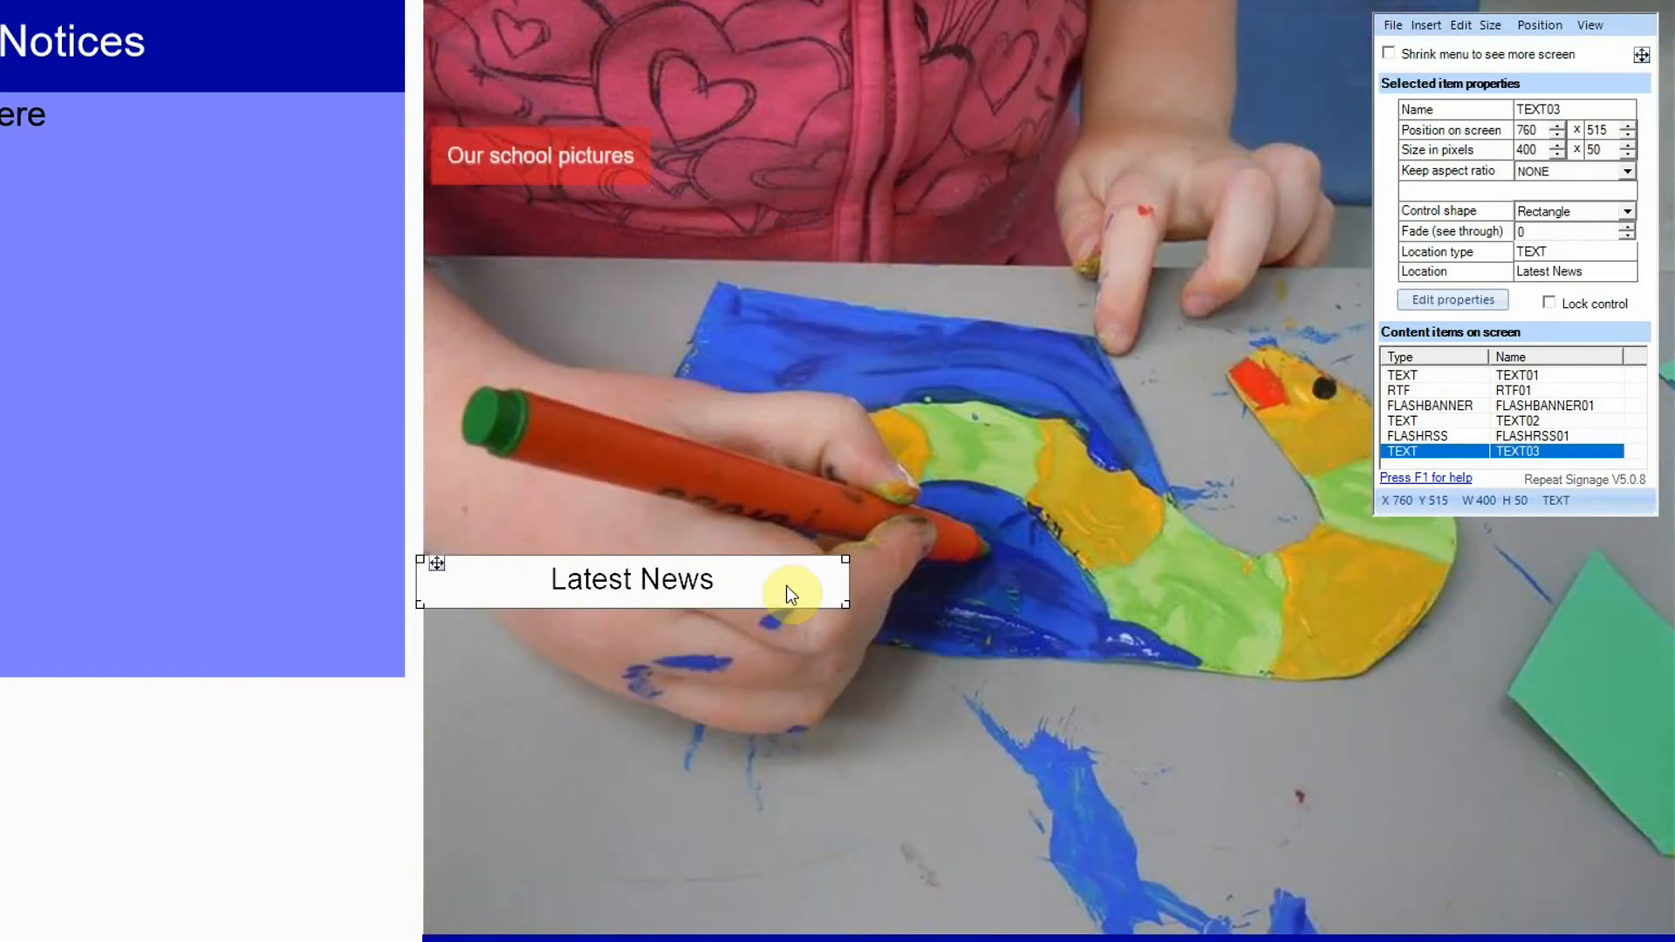
Set the Latest News label's font size to 23 and its font colour to solid white
double_click(730, 583)
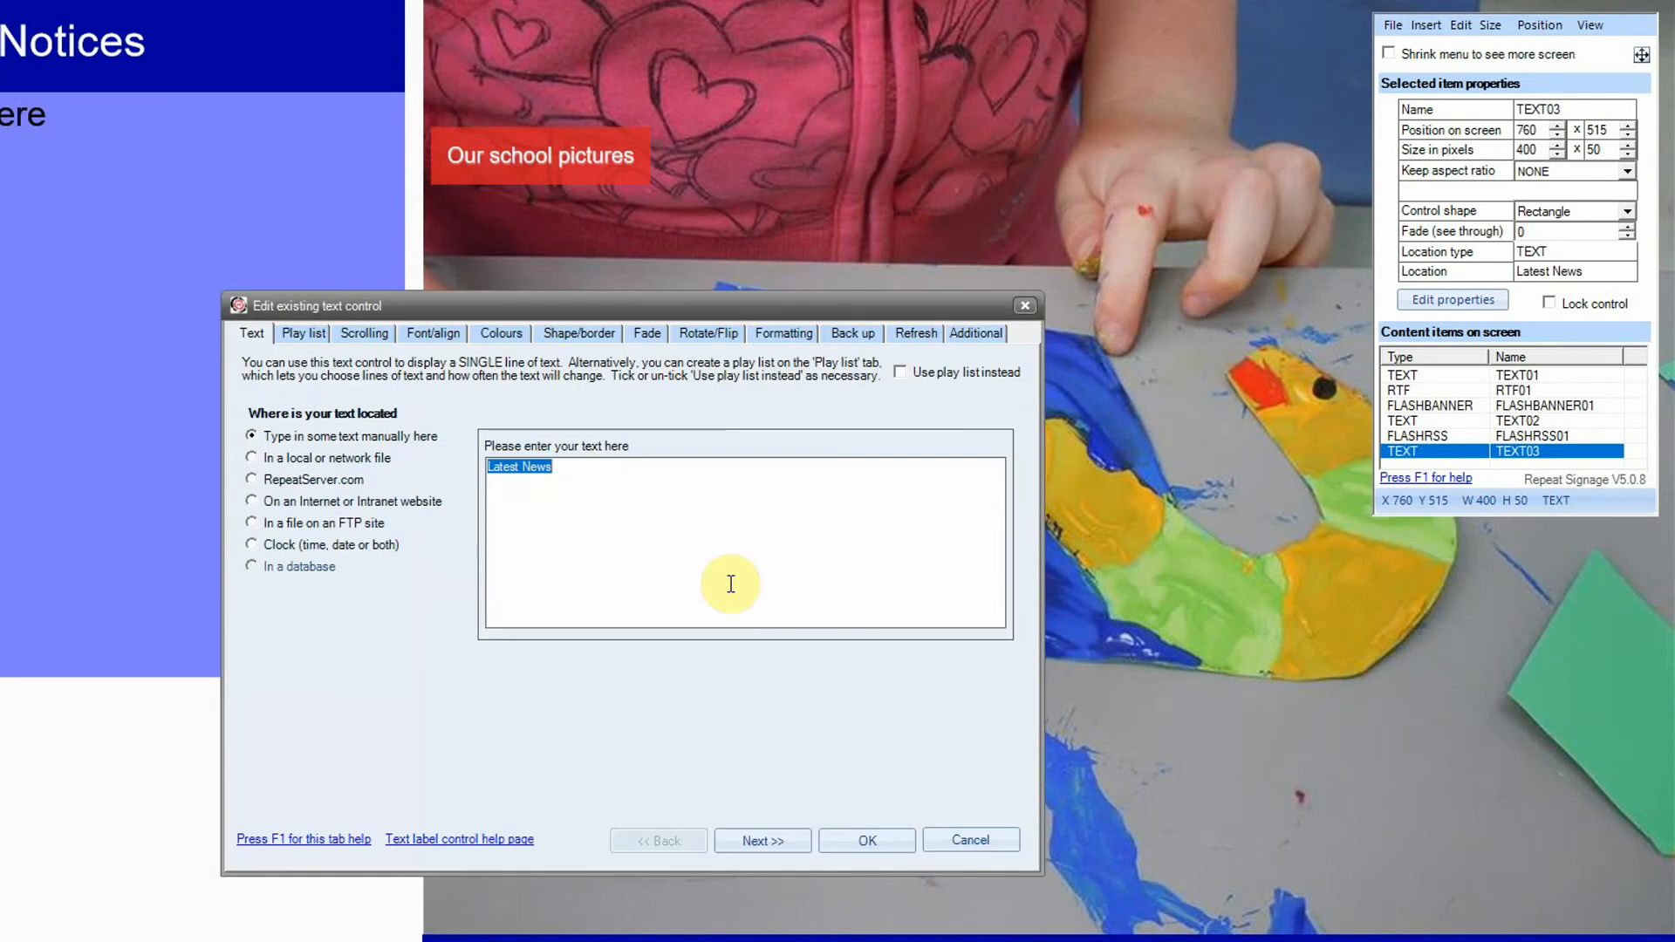
left_click(442, 331)
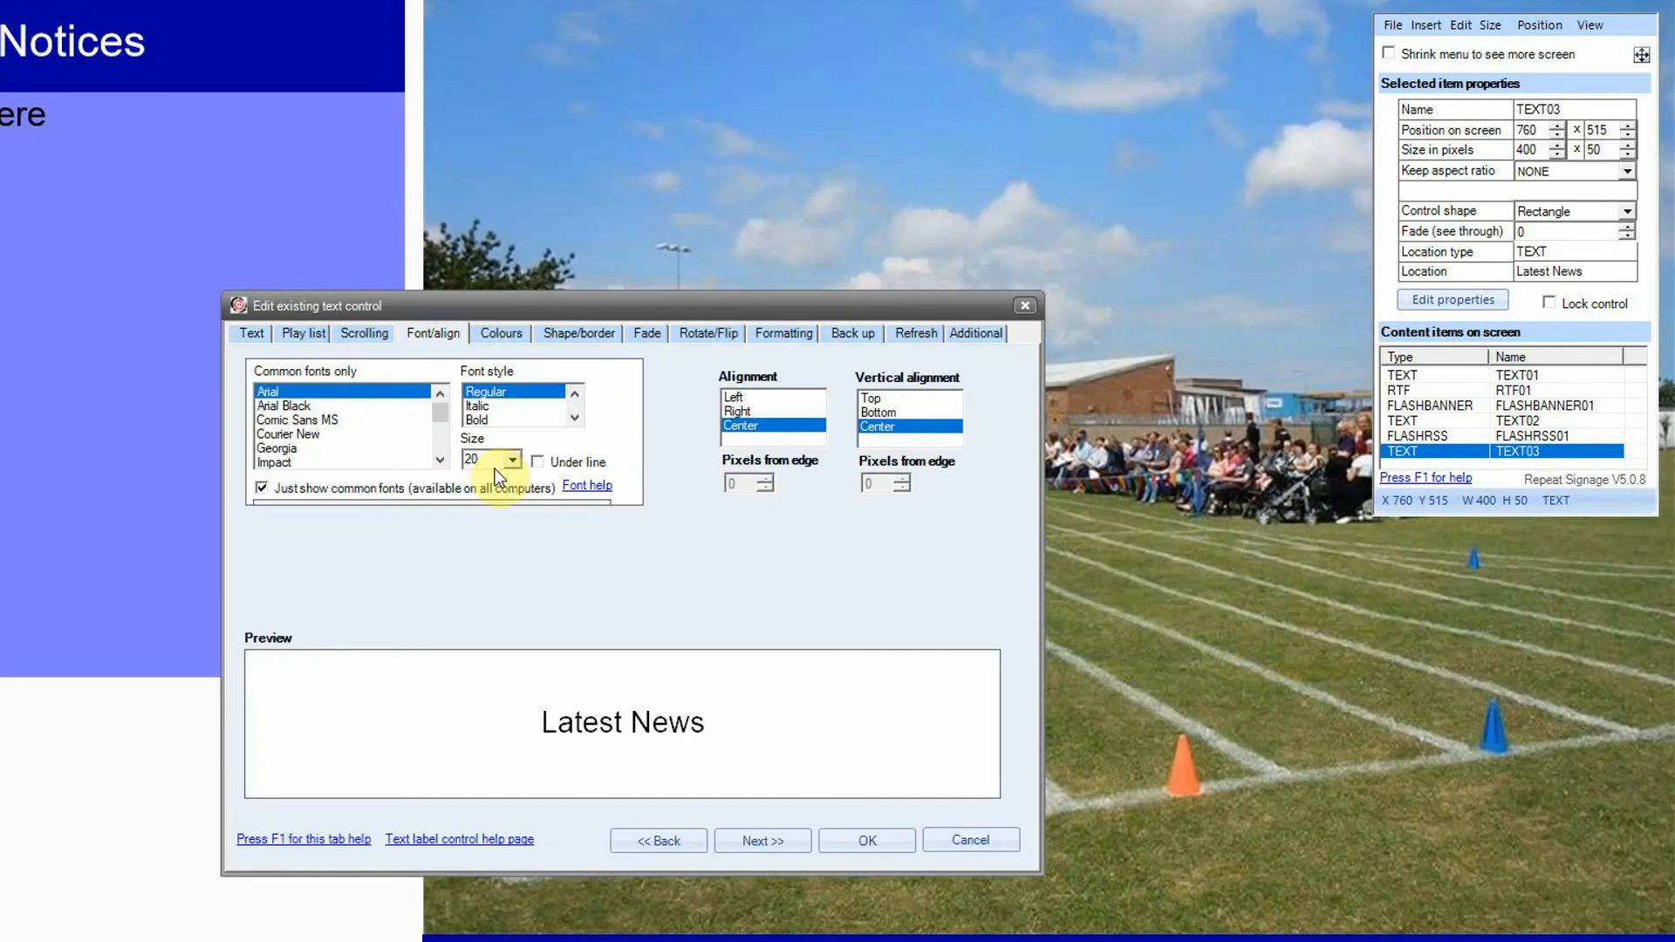
double_click(472, 459)
type("2")
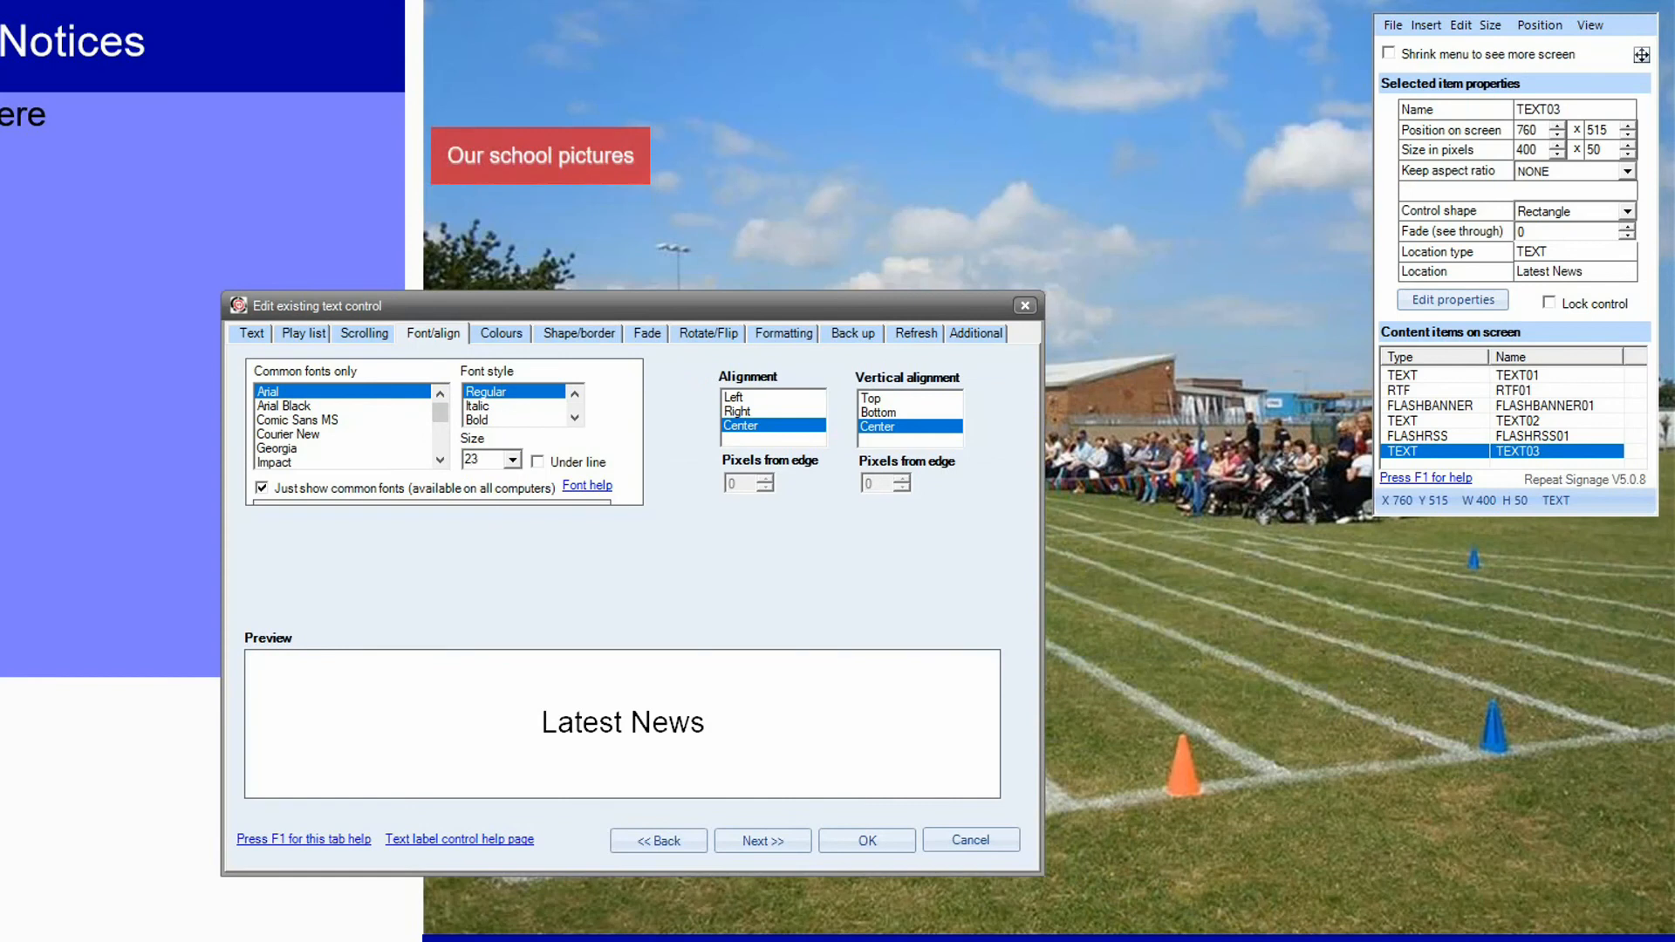
left_click(505, 337)
left_click(628, 406)
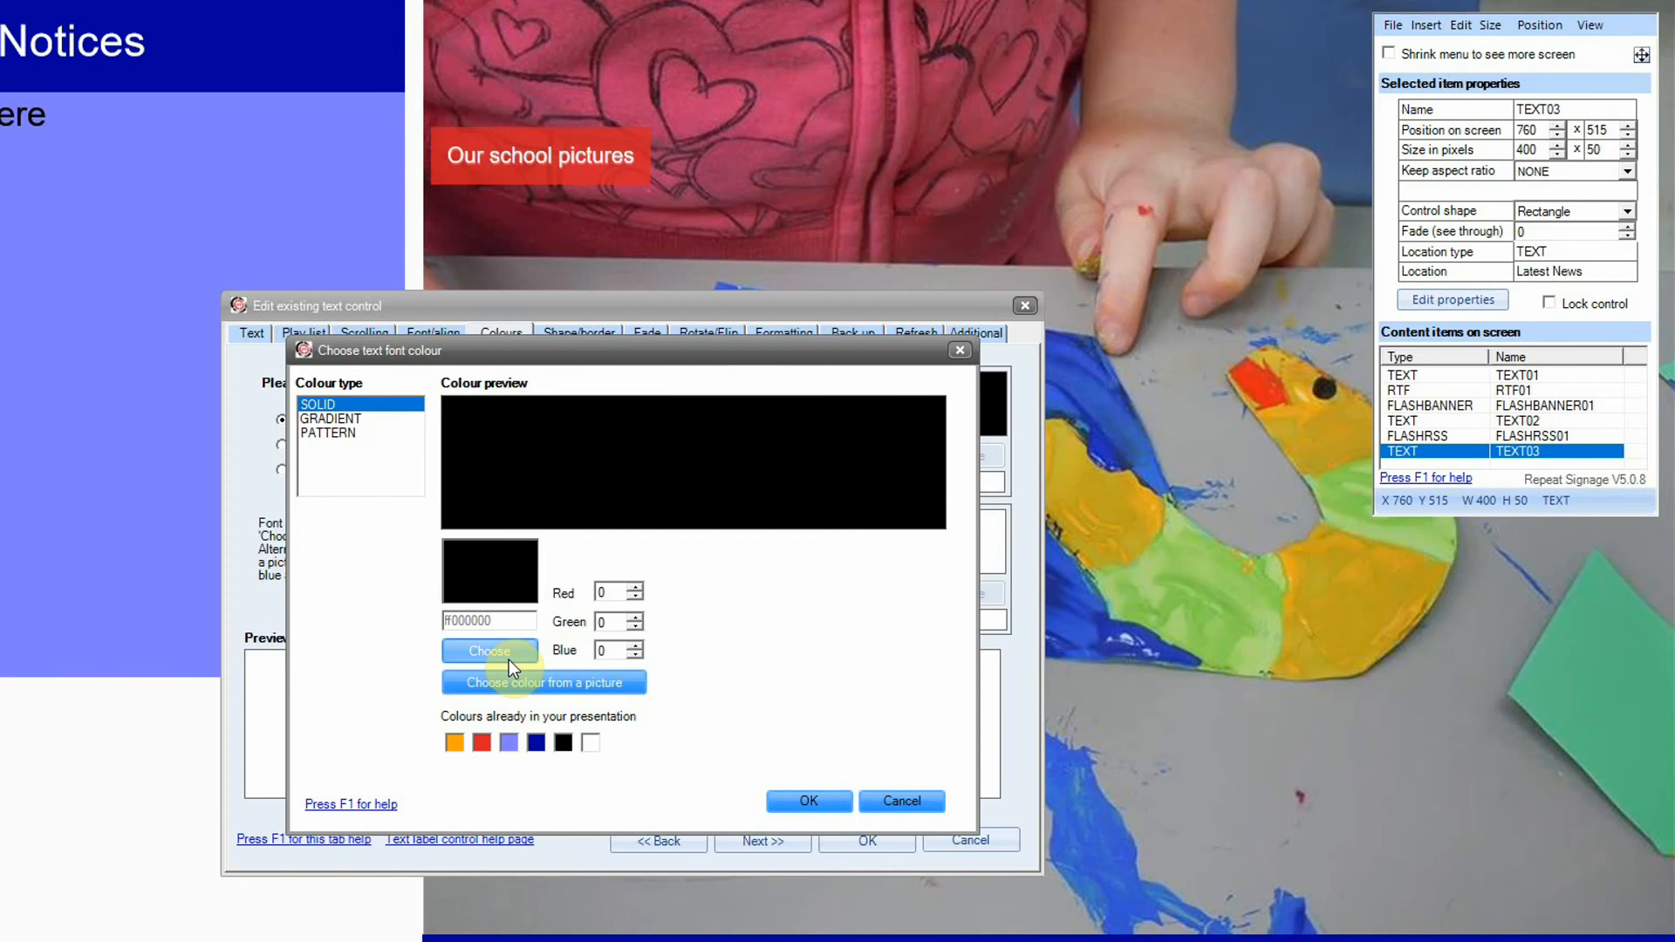
left_click(591, 743)
left_click(809, 801)
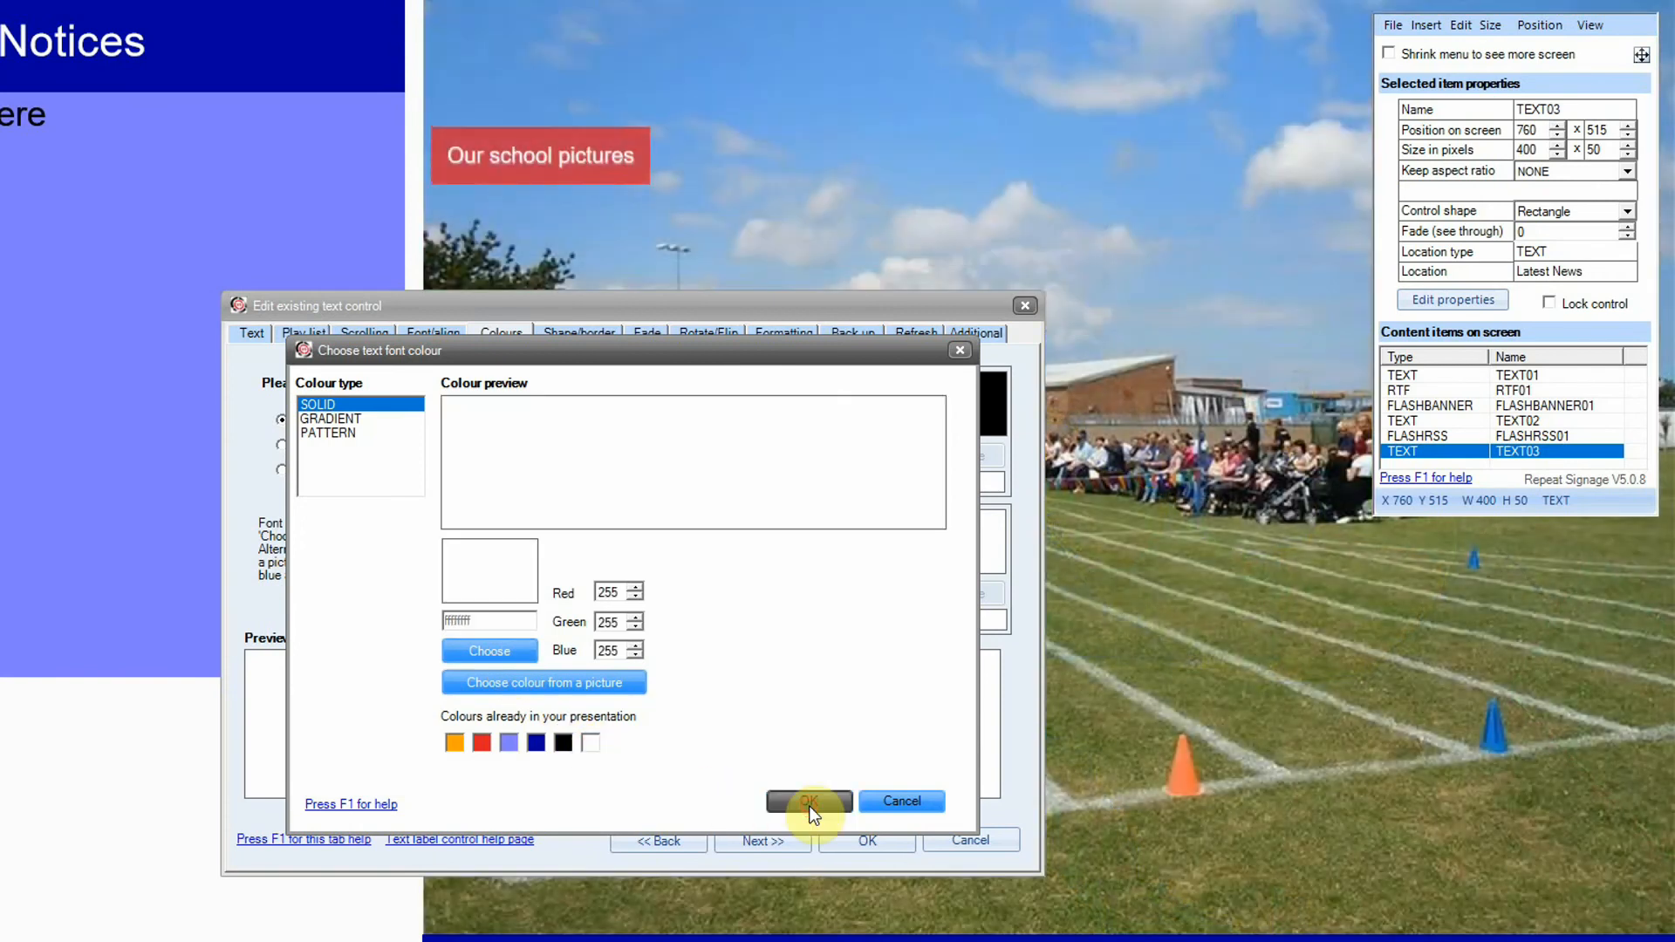
Set the Latest News label's background colour to the solid red already used in the presentation and apply the label changes
left_click(644, 546)
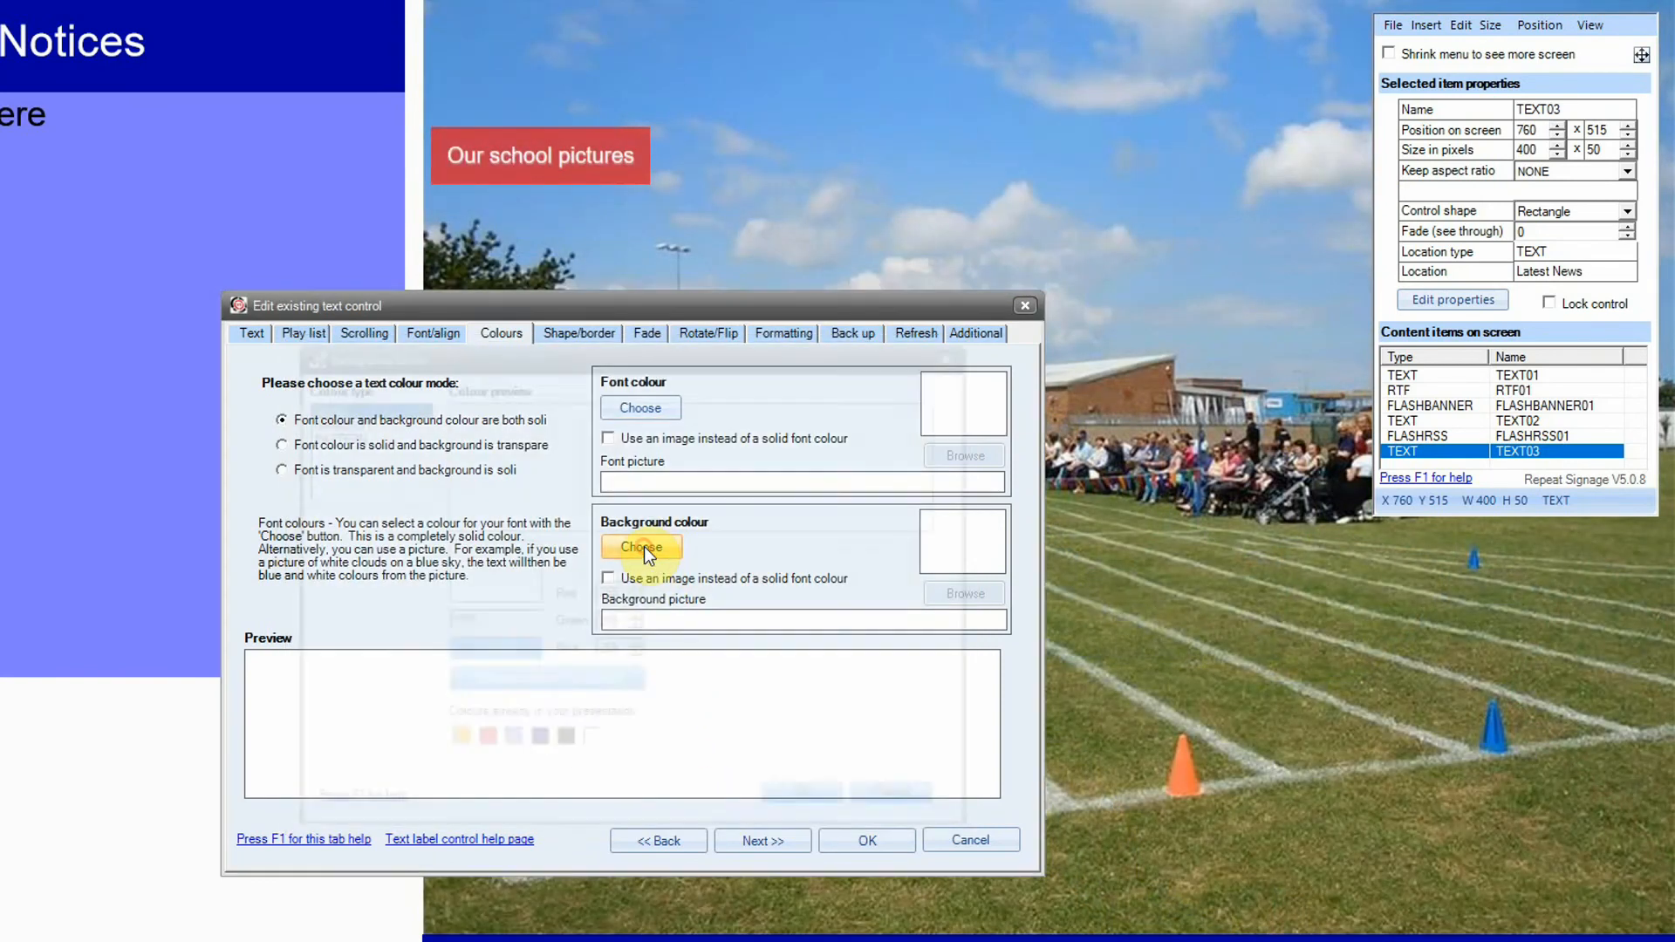
left_click(485, 742)
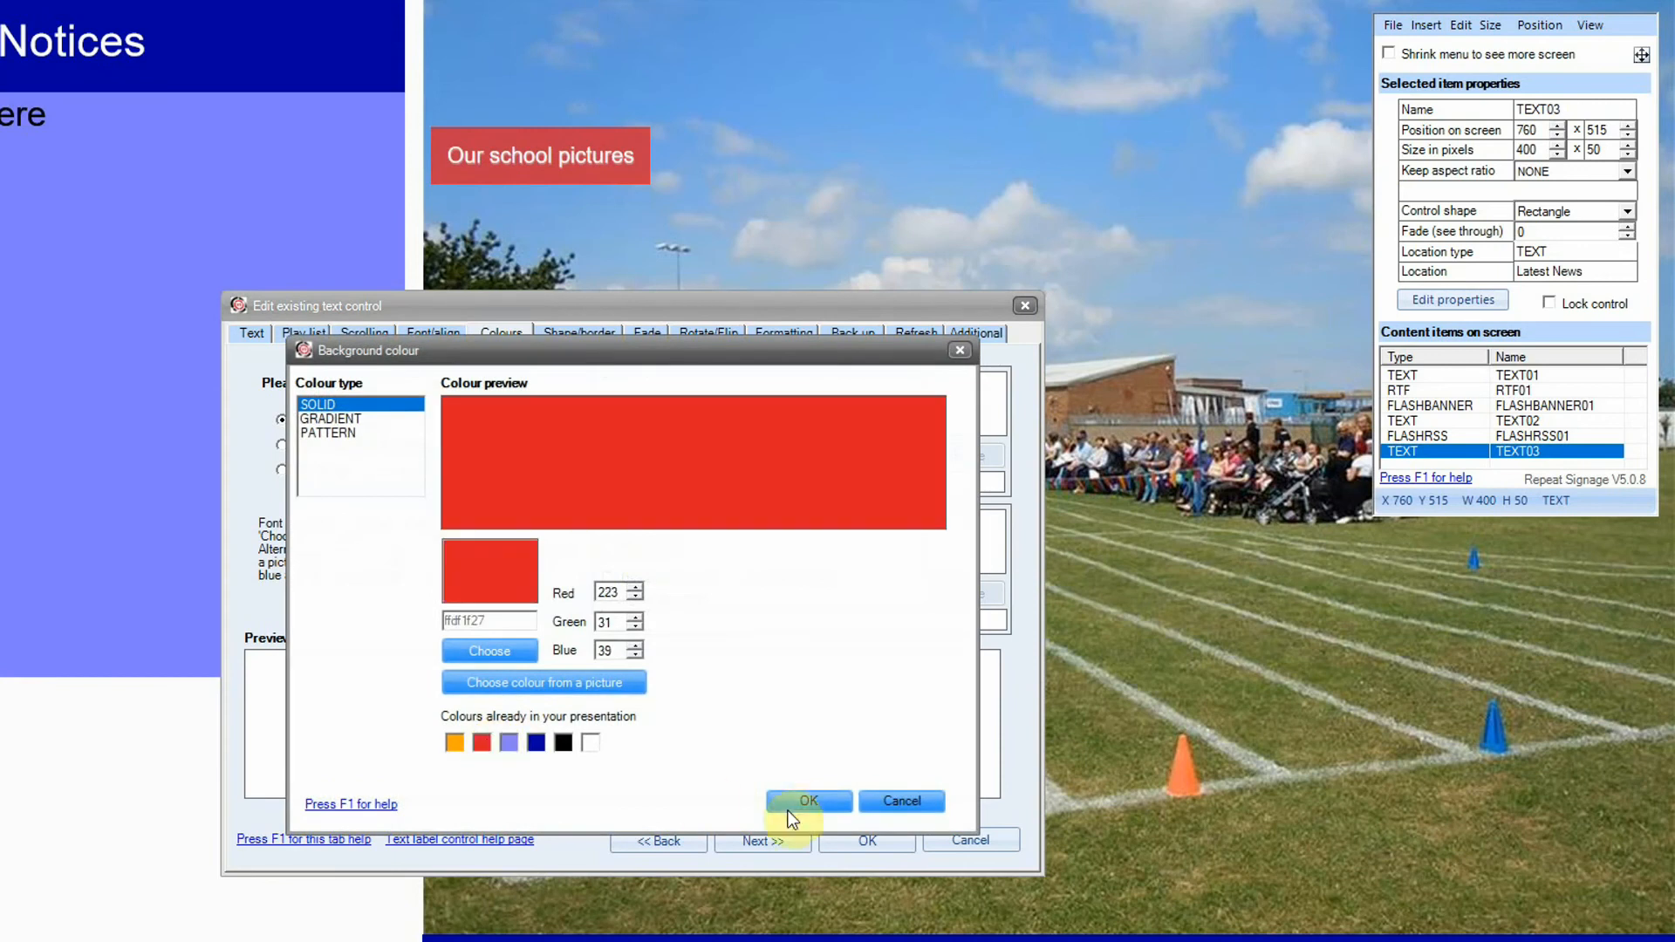
left_click(794, 803)
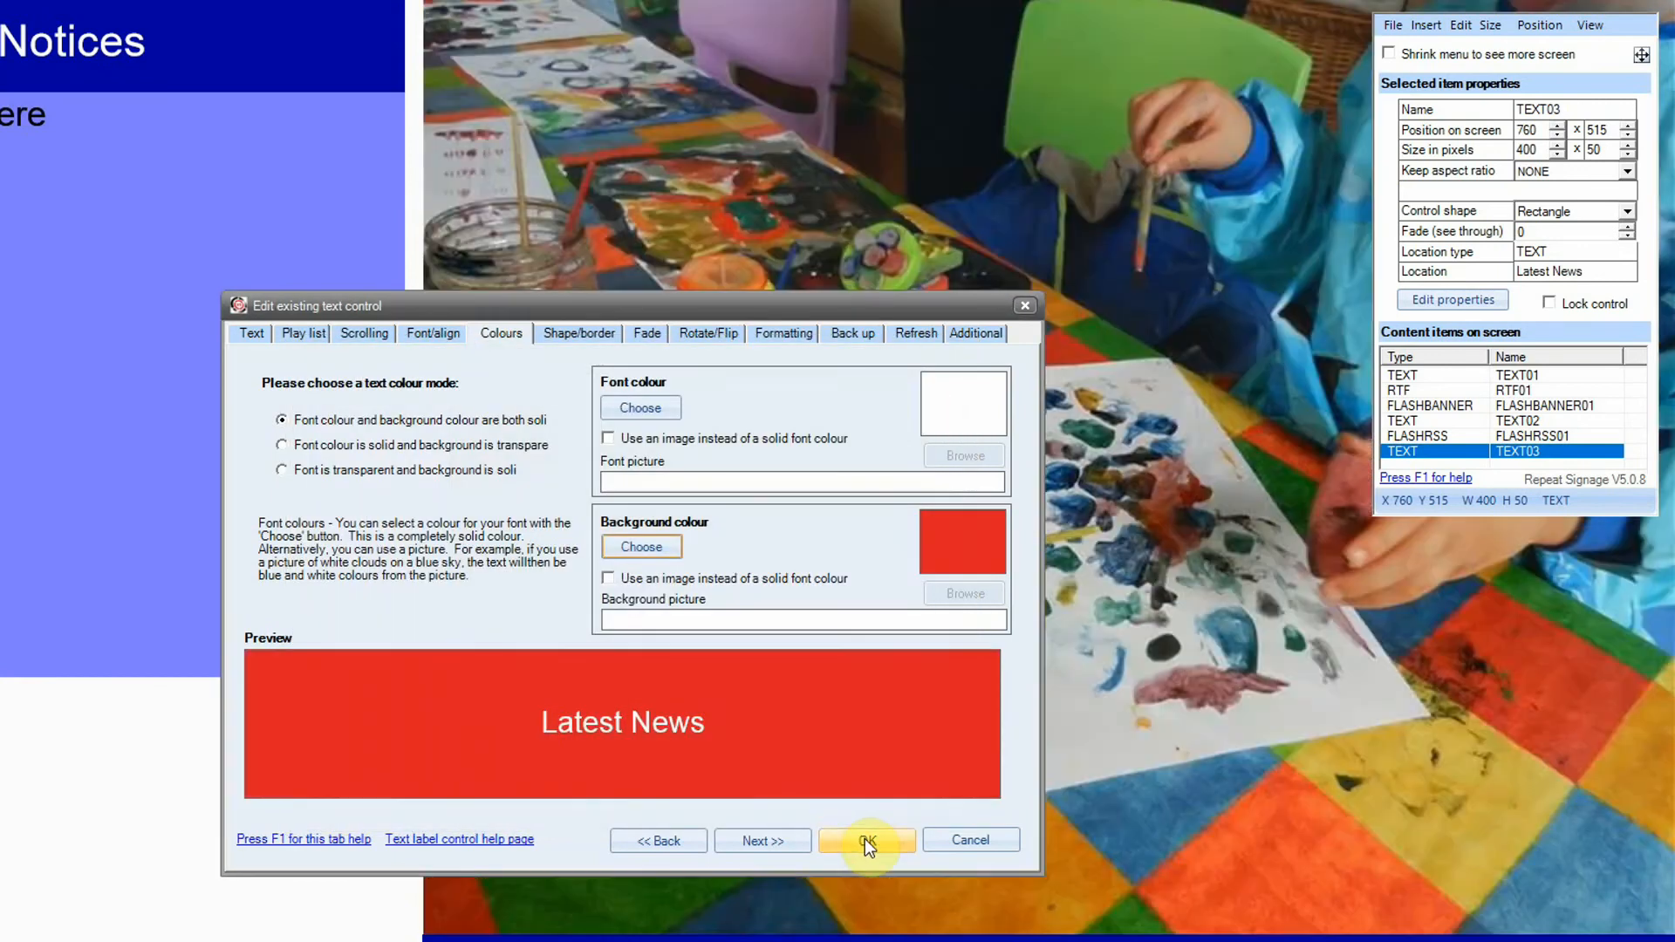
left_click(866, 839)
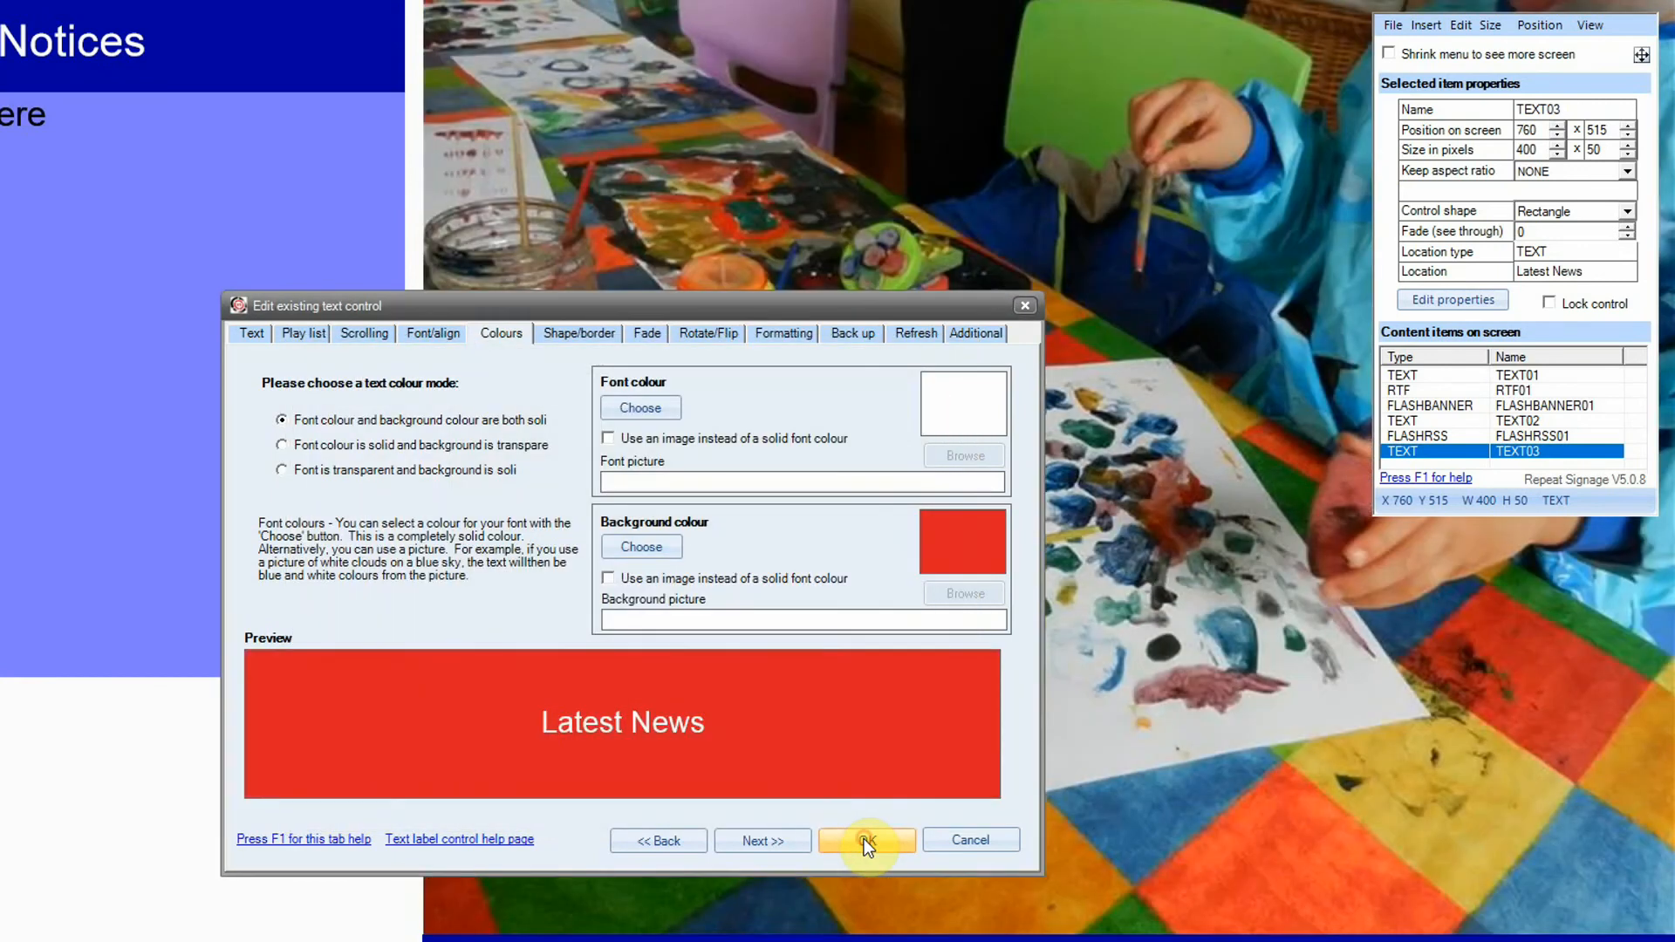
Place the Latest News label in the presentation's lower-left corner beside the RSS scroller, sized about 141 × 106 pixels, and deselect it
left_click_drag(845, 603, 82, 930)
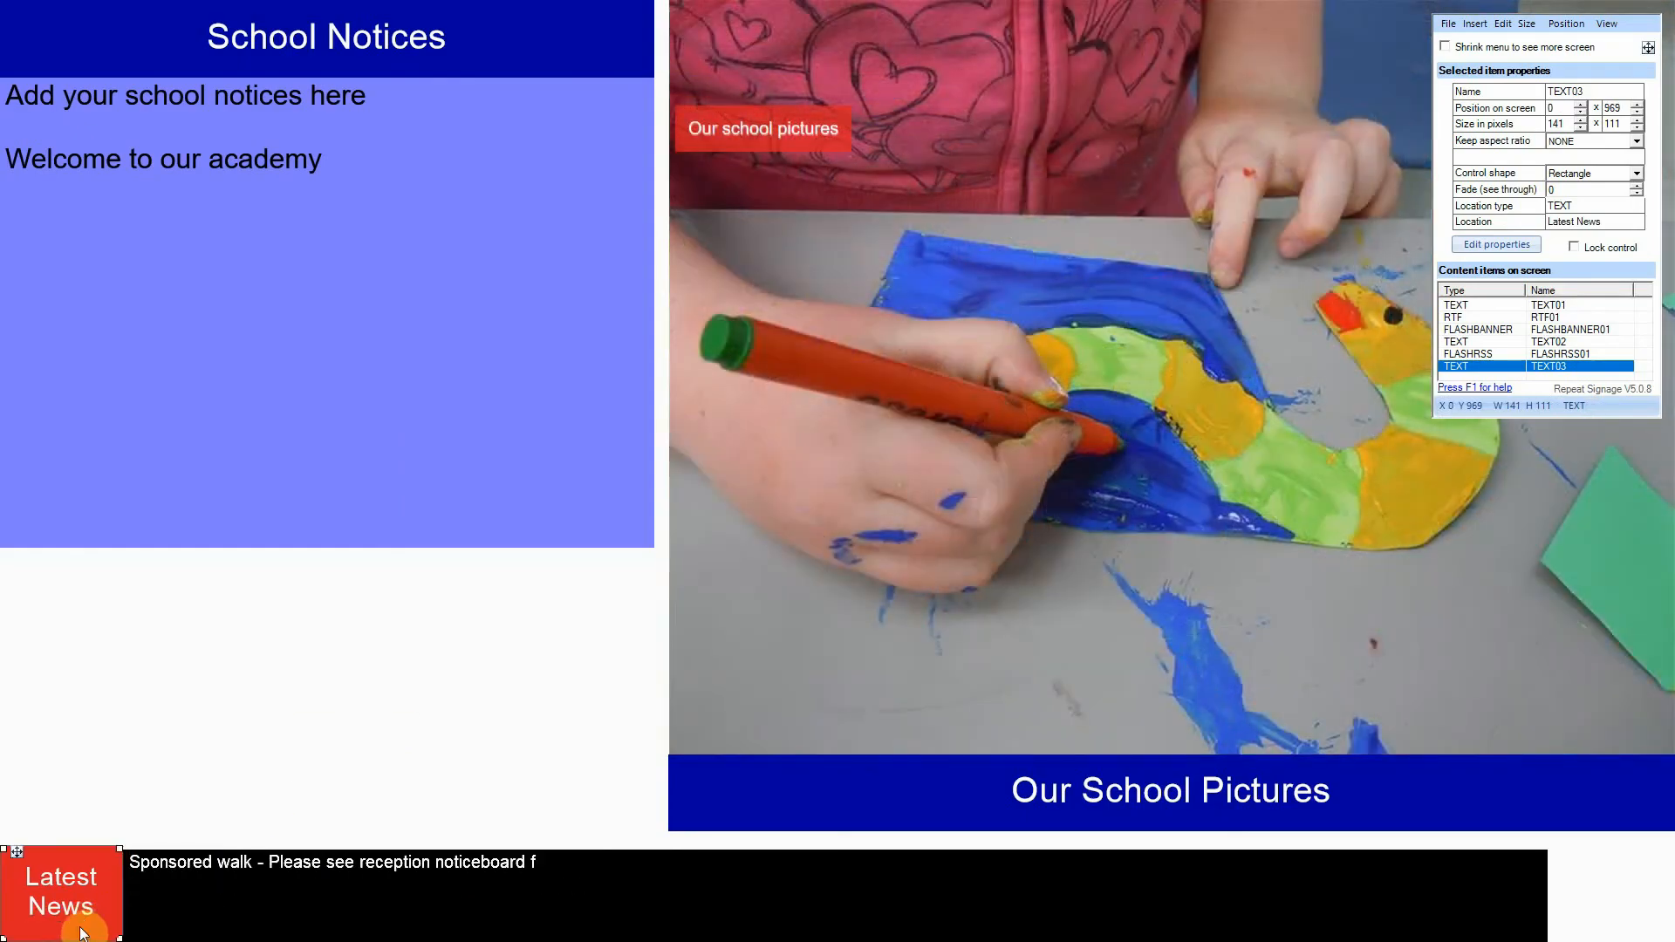
left_click(200, 899)
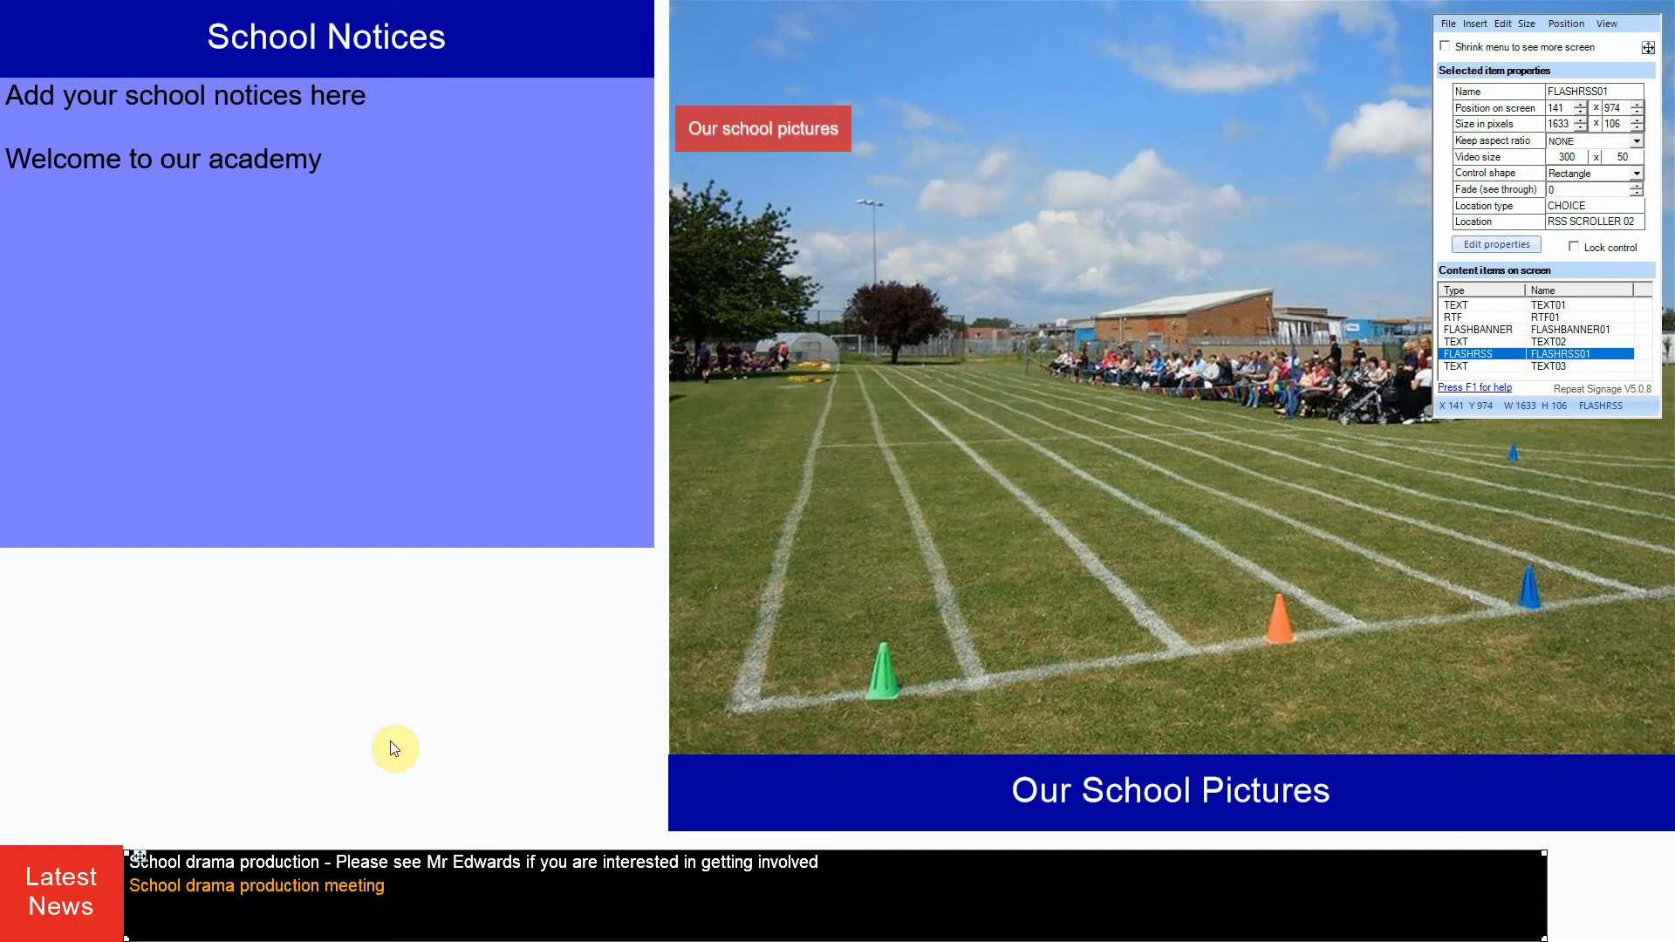
left_click(101, 885)
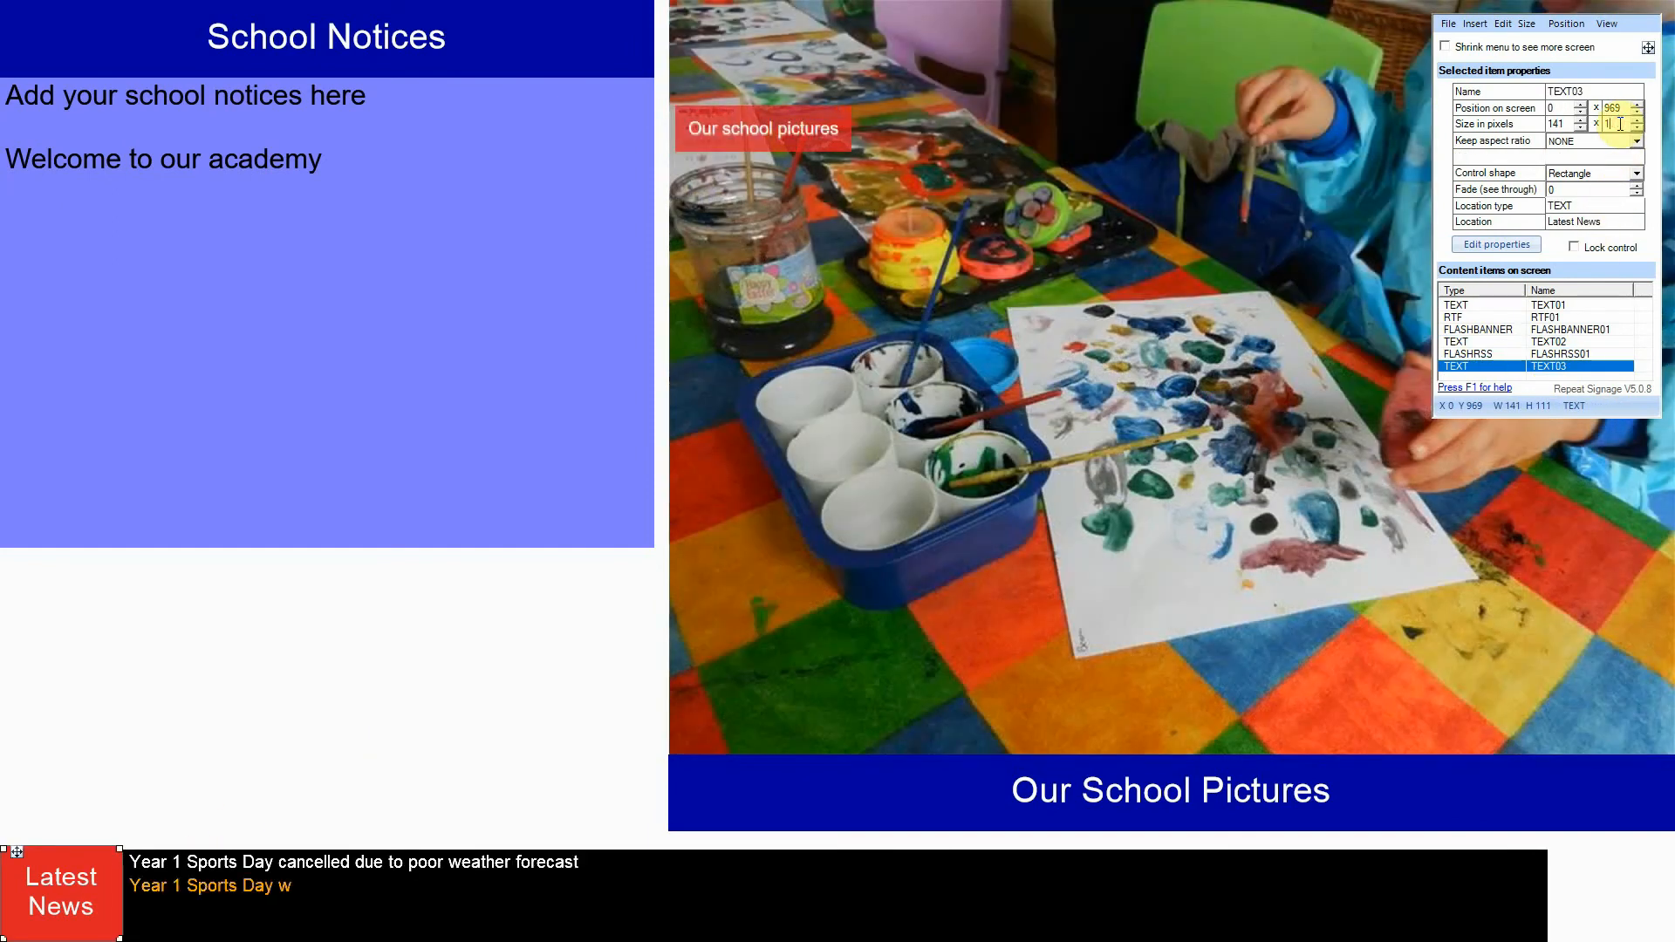
type("106")
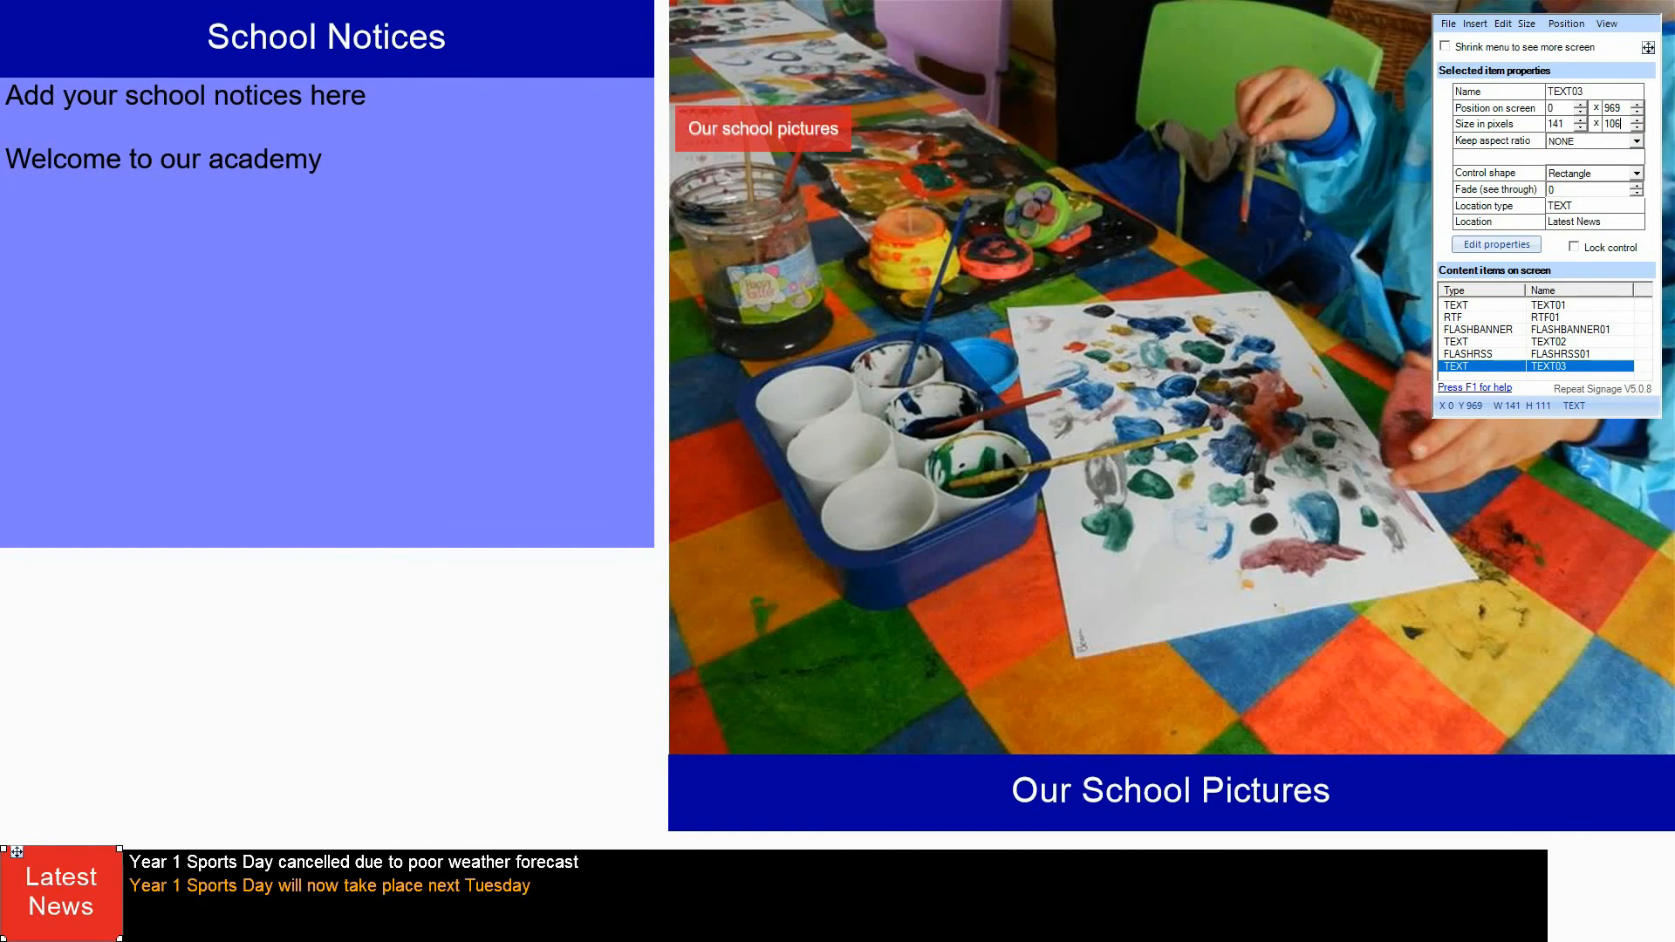
key("Return")
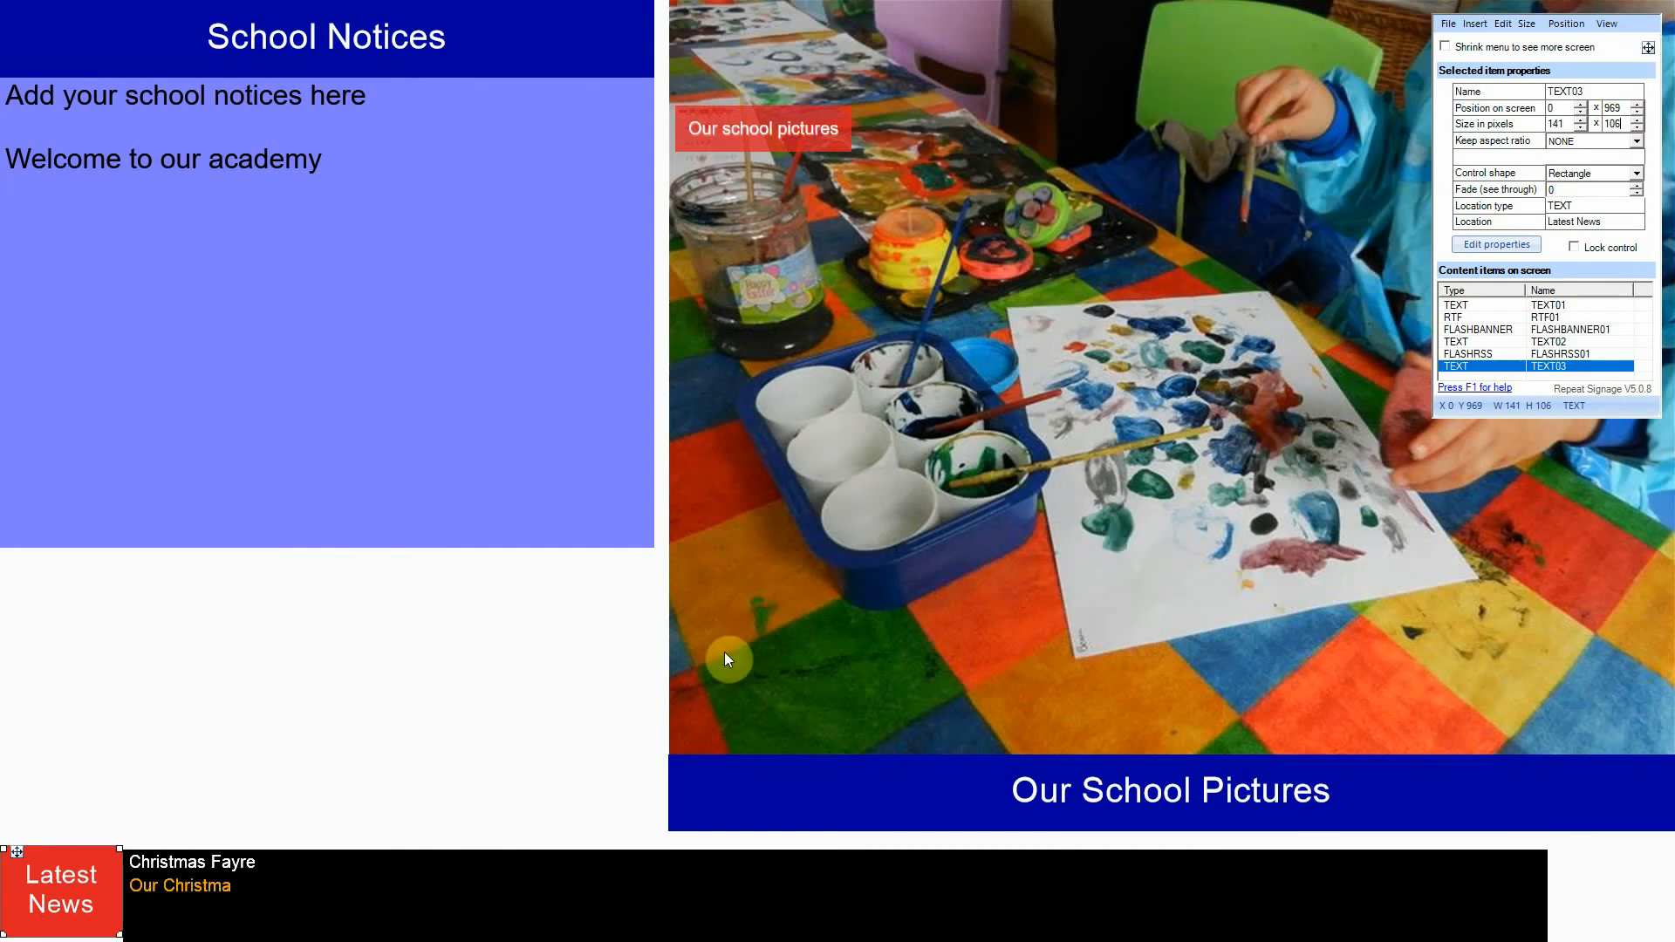
left_click_drag(82, 897, 96, 909)
left_click(292, 754)
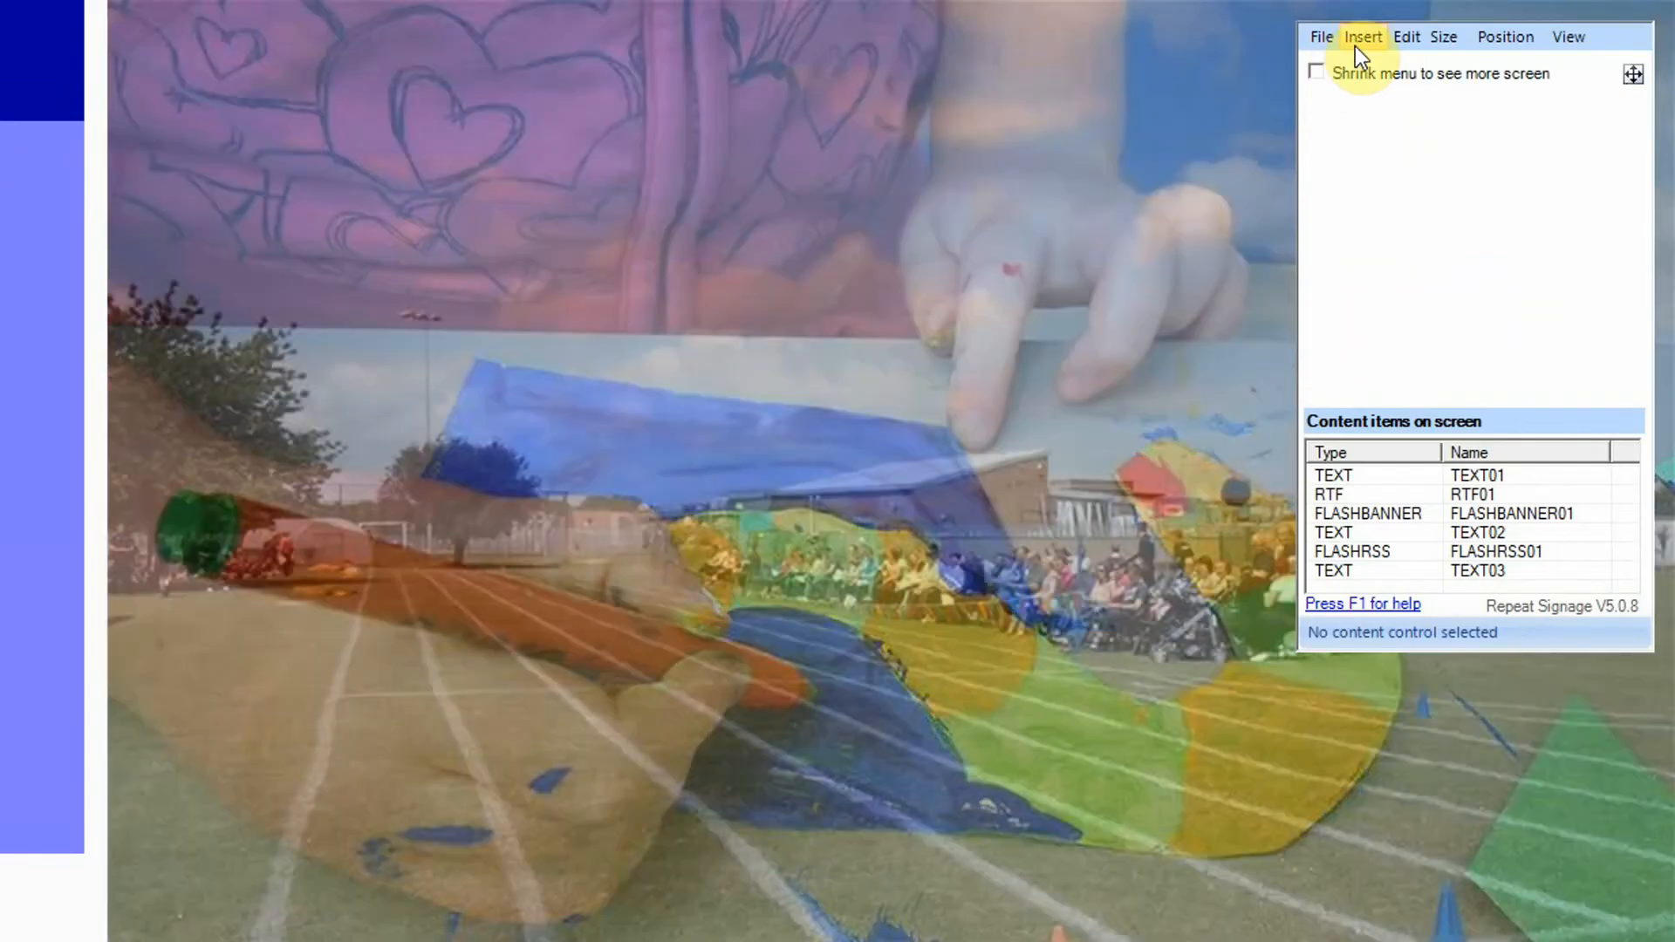
Insert the WindyridgeSchool picture from the Desktop folder as a single picture
left_click(1355, 45)
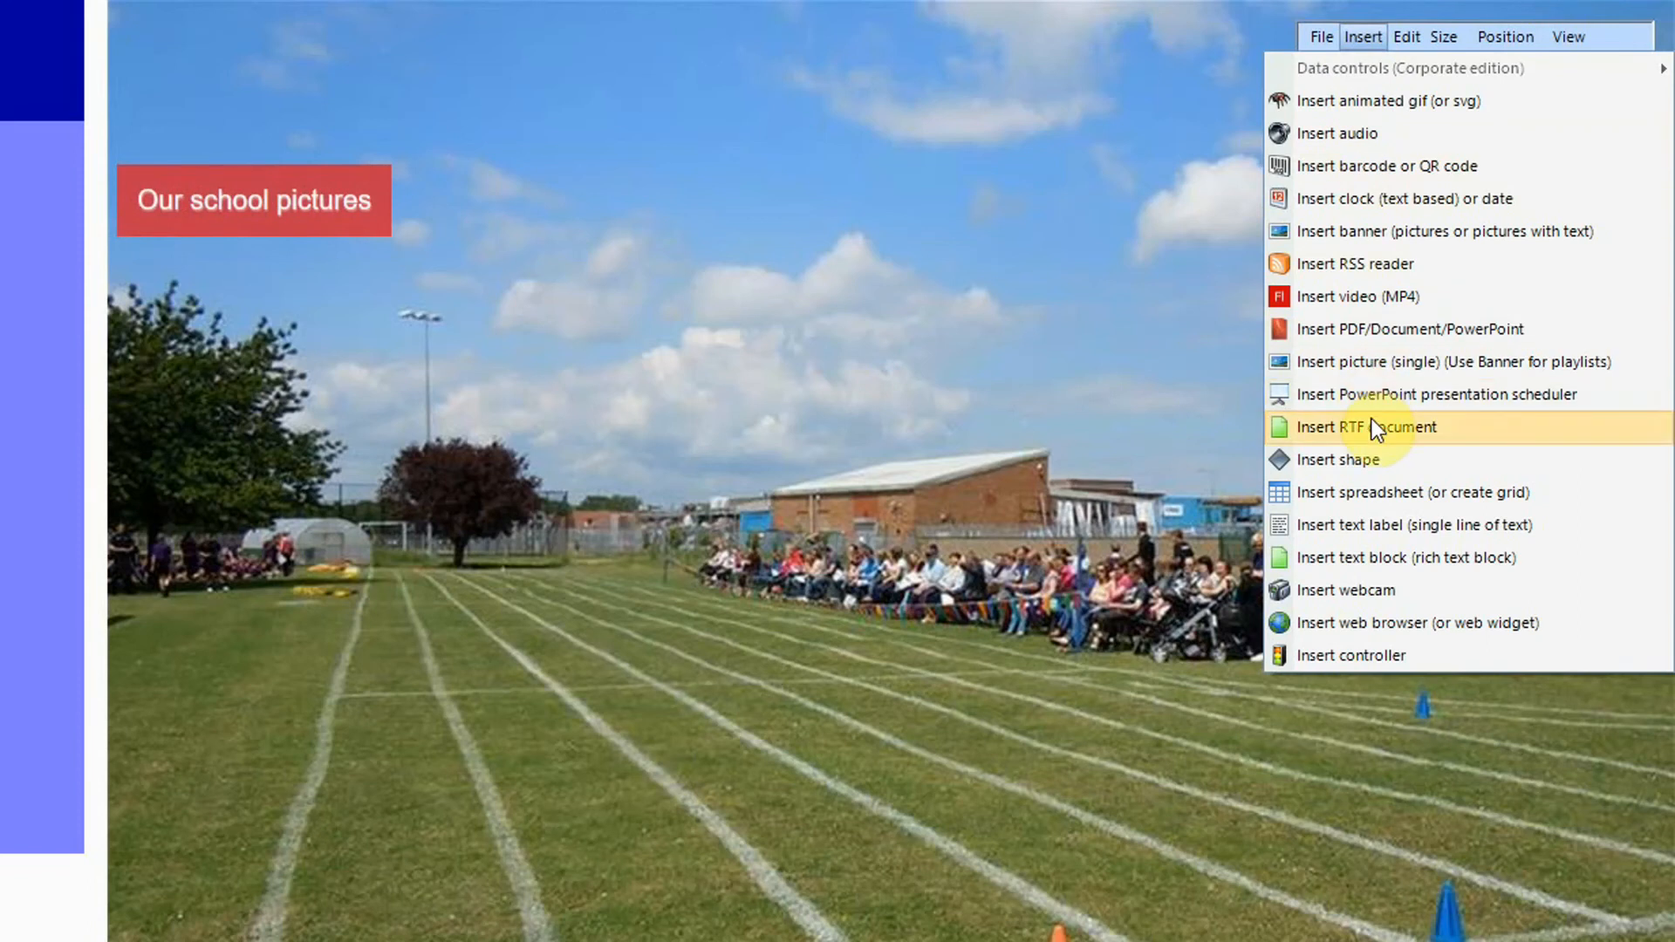
left_click(1359, 377)
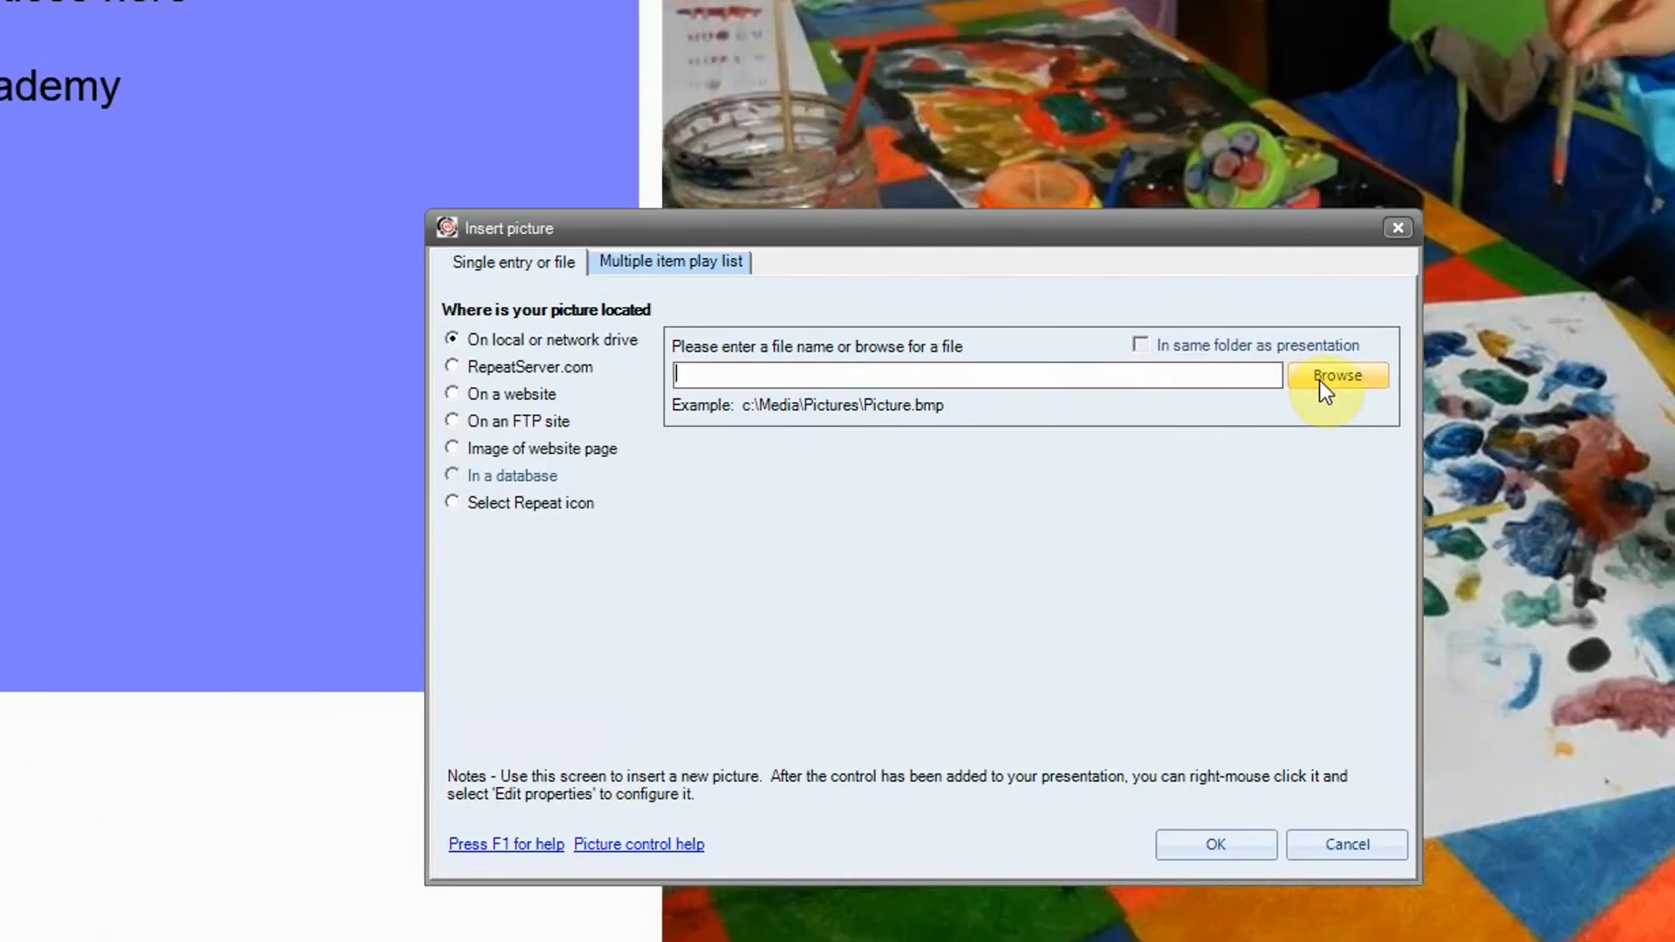
left_click(1319, 381)
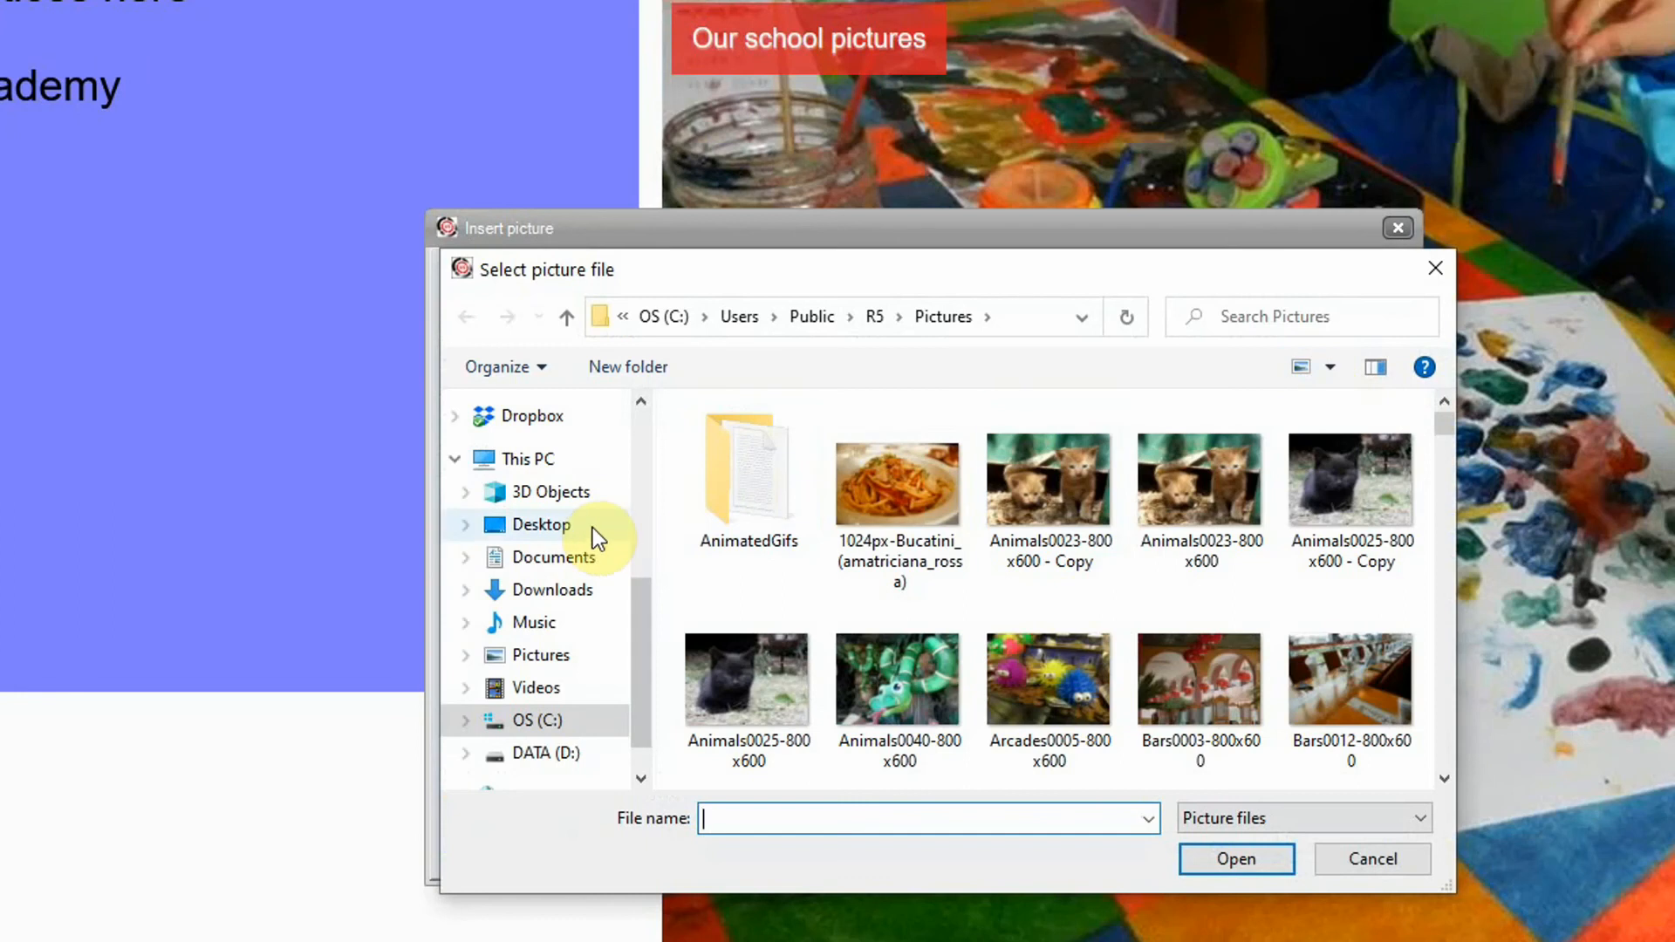
left_click(560, 526)
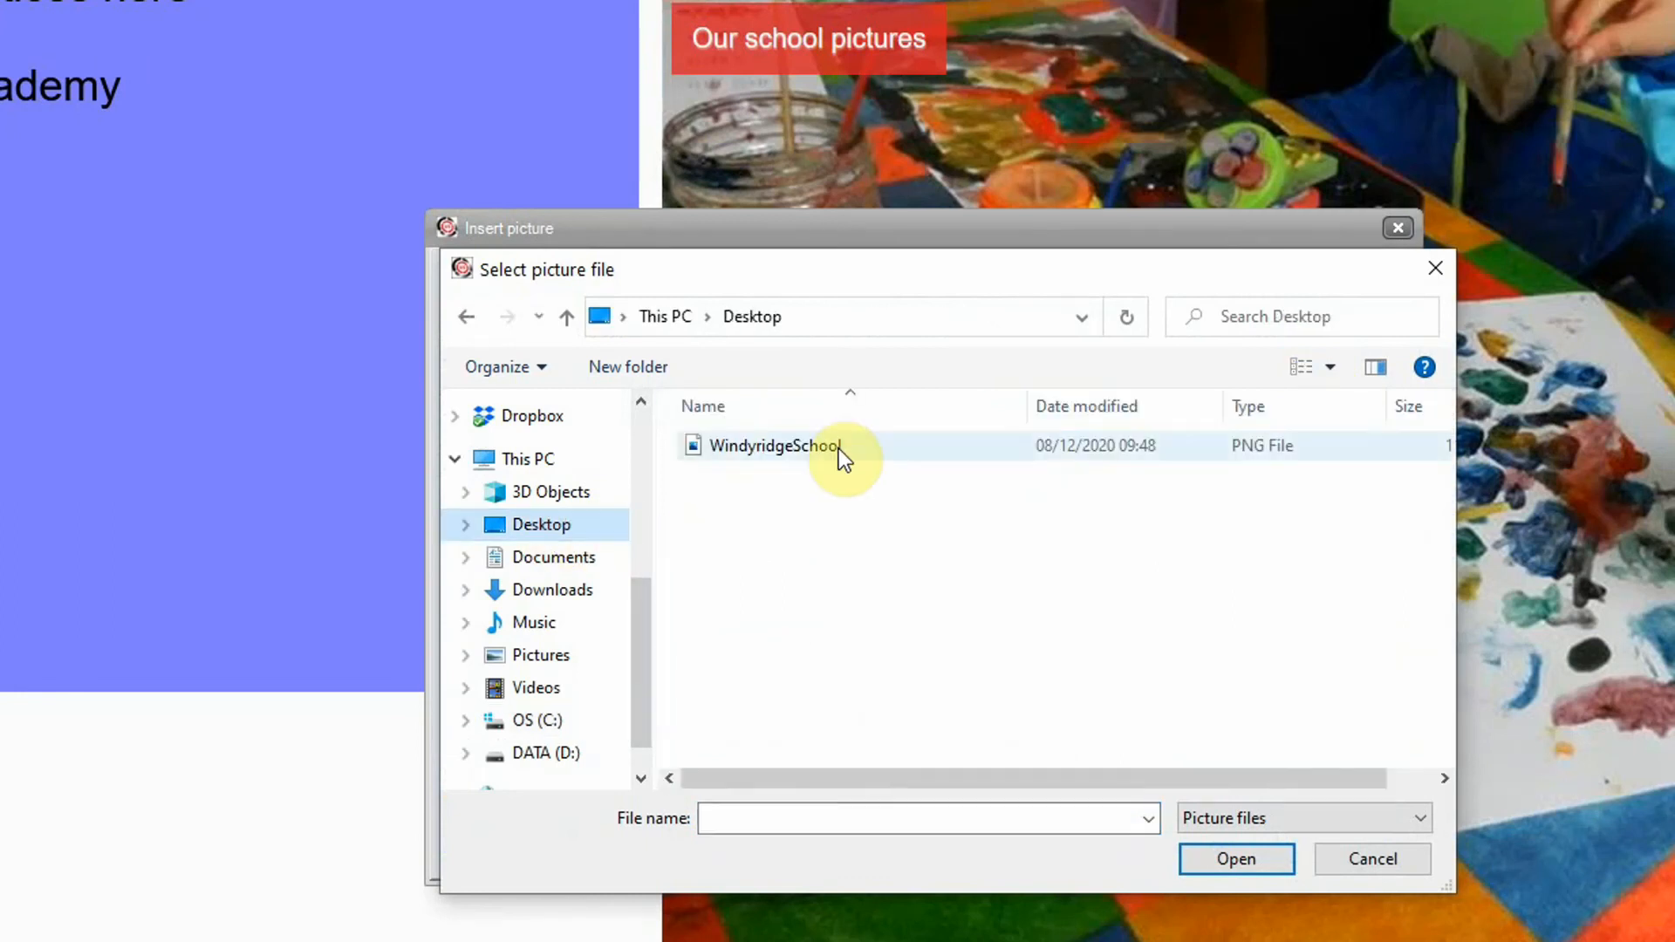
left_click(839, 449)
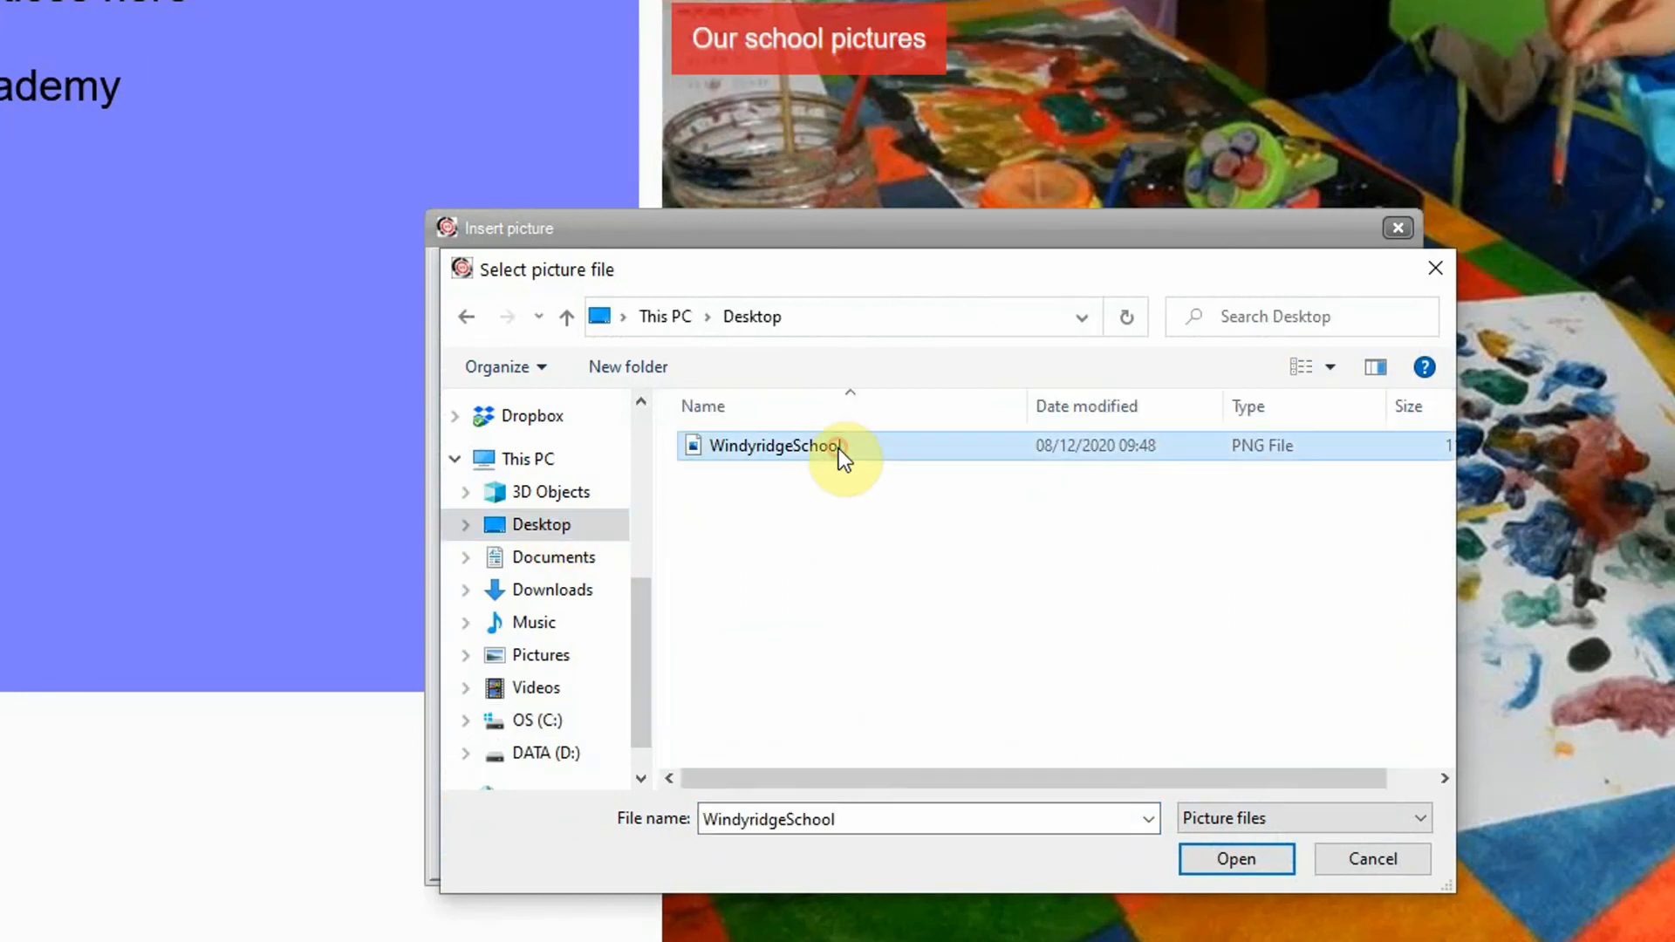
left_click(1241, 859)
left_click(1240, 858)
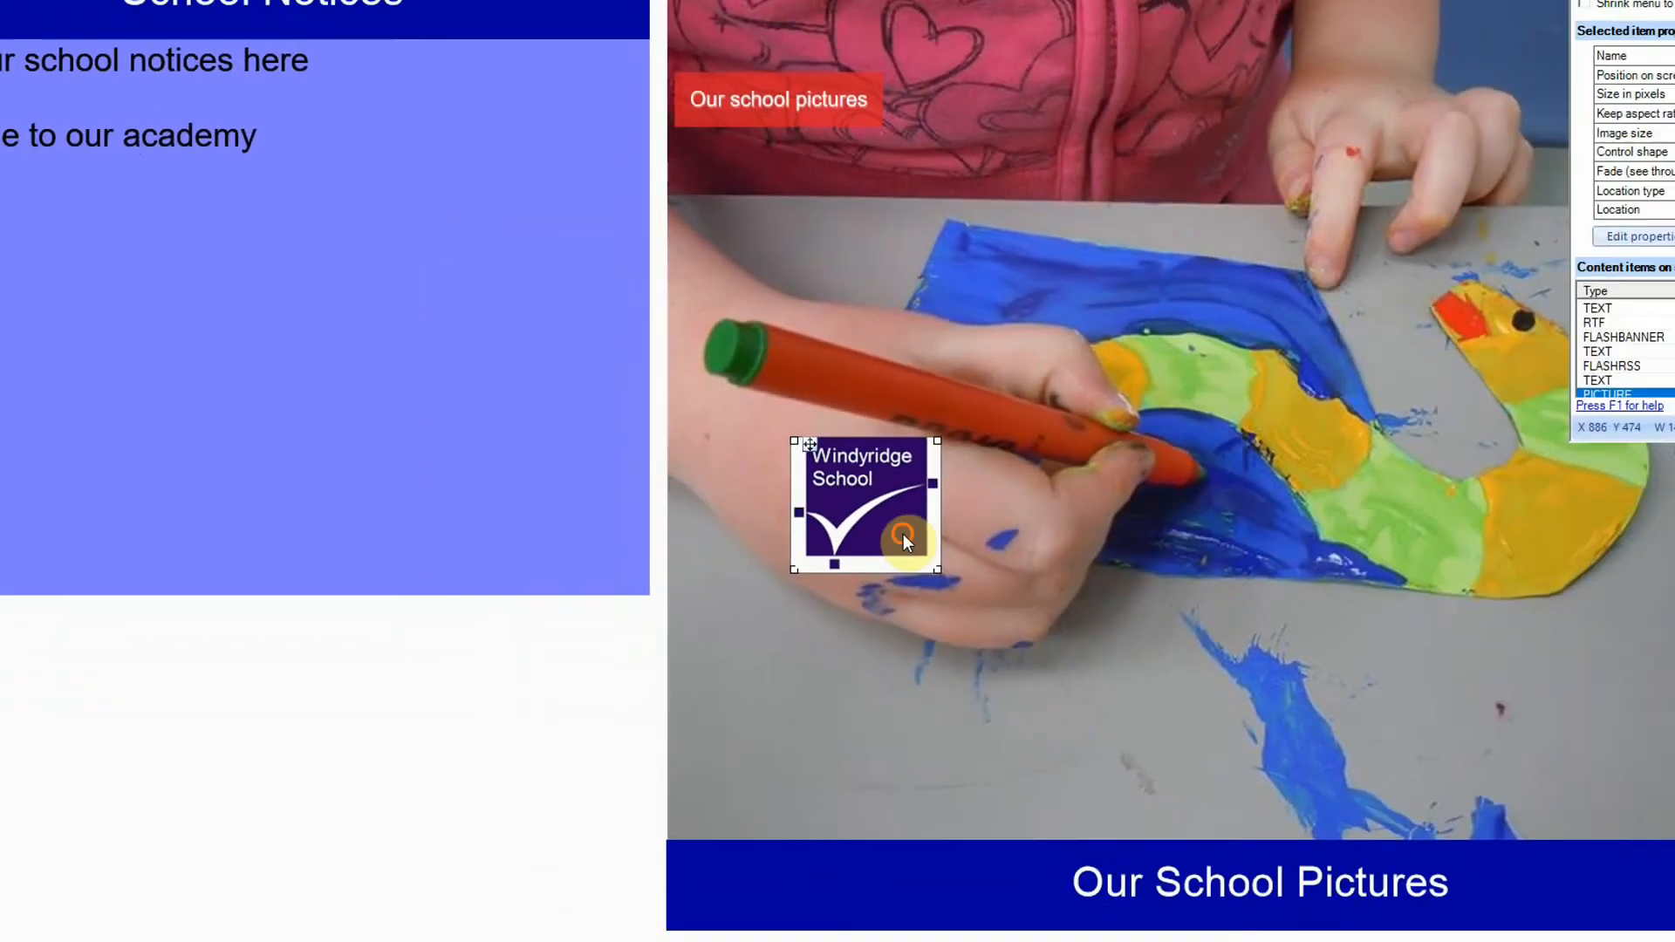
Move the Windyridge School logo to the presentation's lower-right corner at about 117 × 105 pixels and try to set its height to 106
left_click_drag(986, 628, 1641, 914)
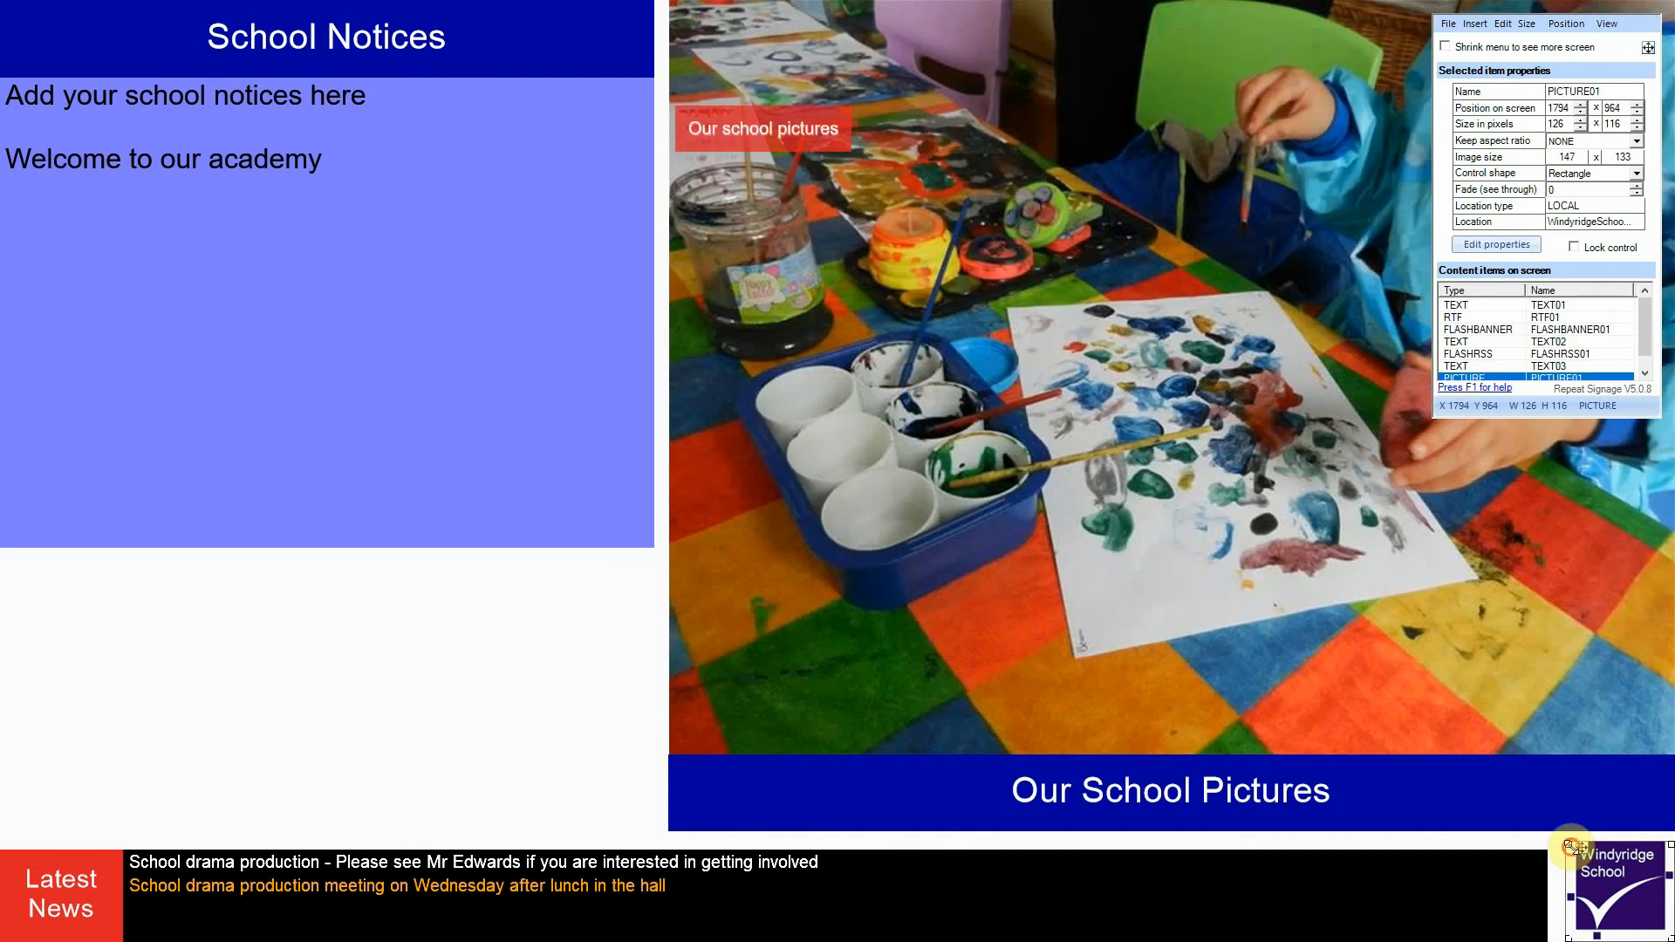
left_click_drag(1572, 847, 1574, 852)
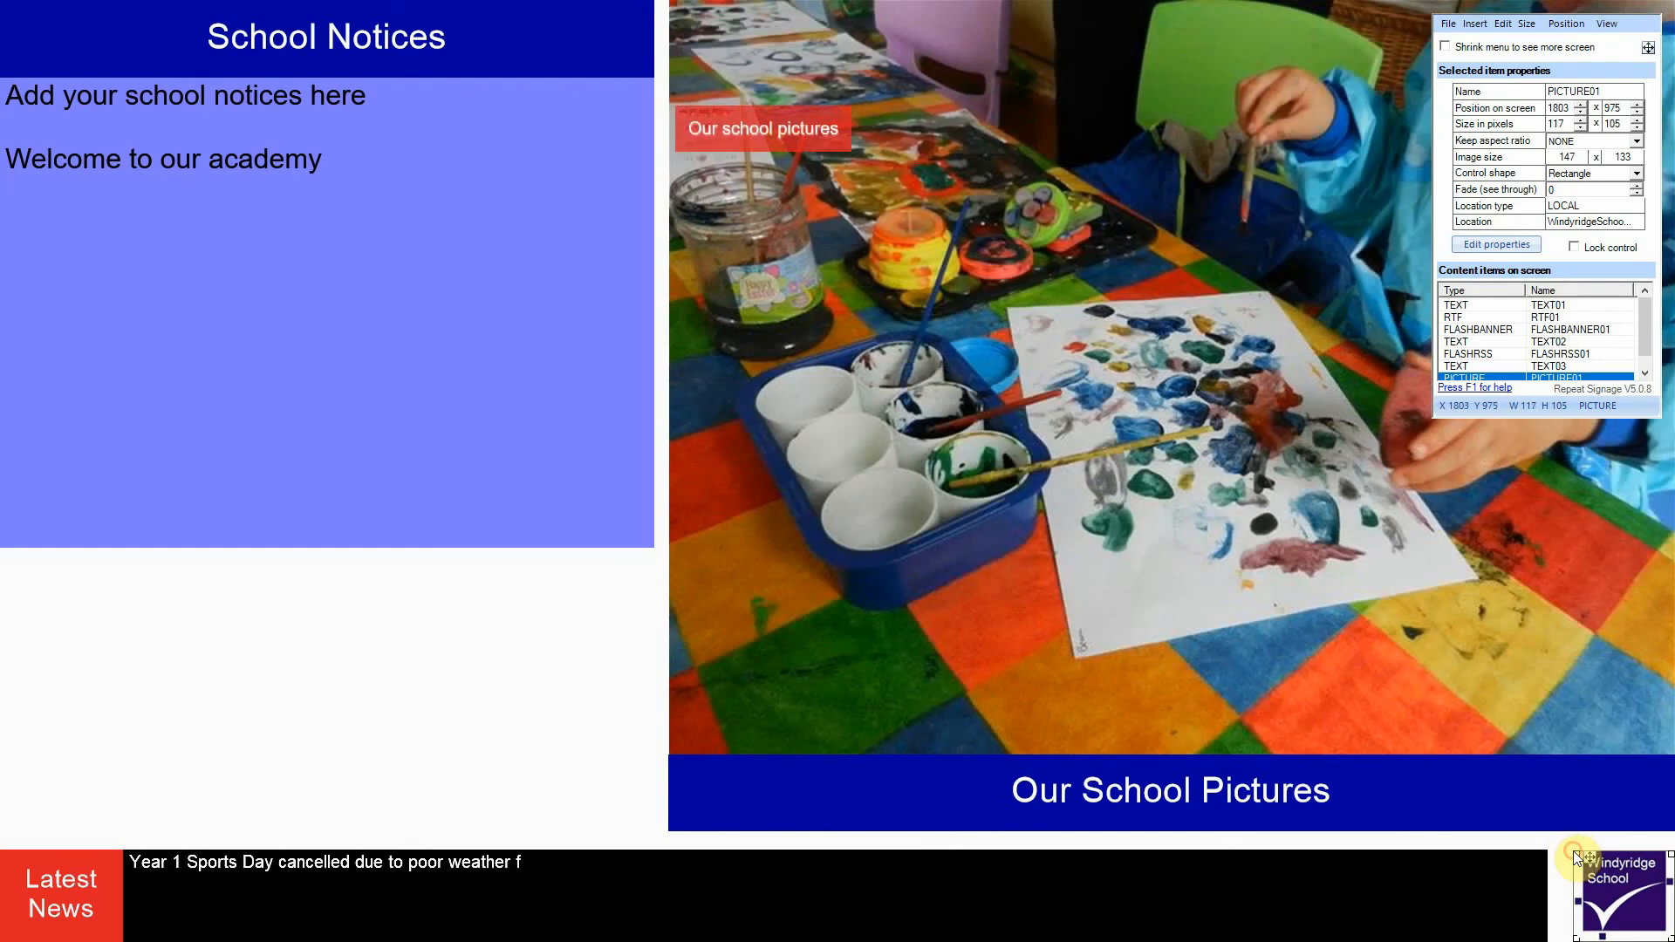
left_click(1410, 898)
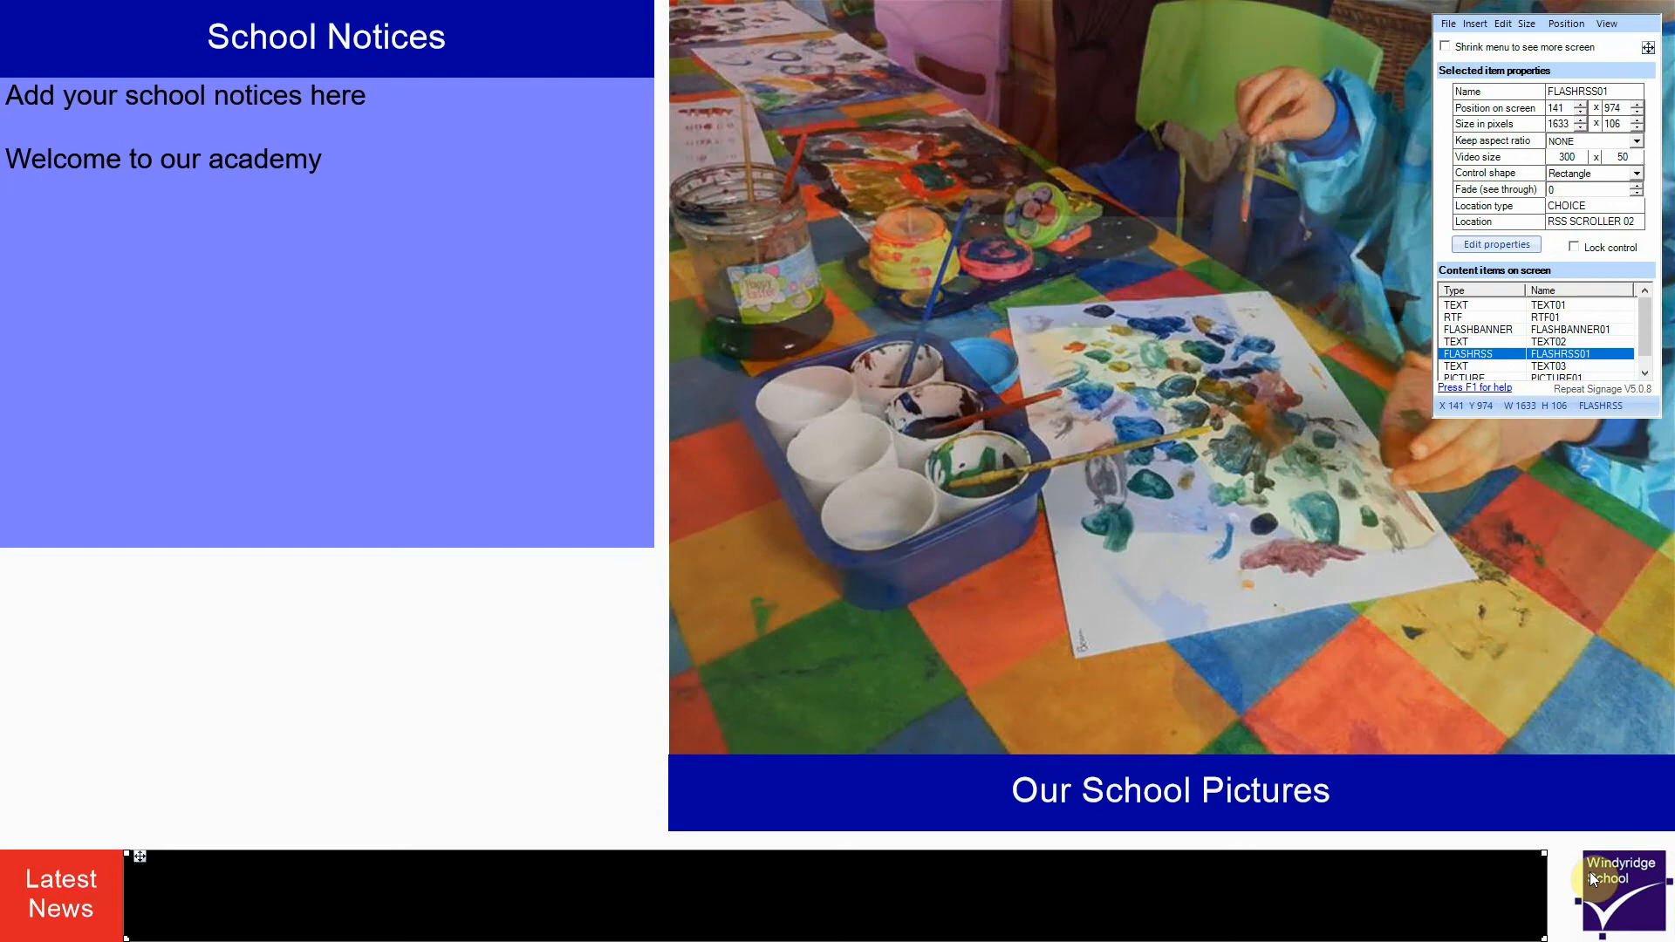
left_click(1590, 873)
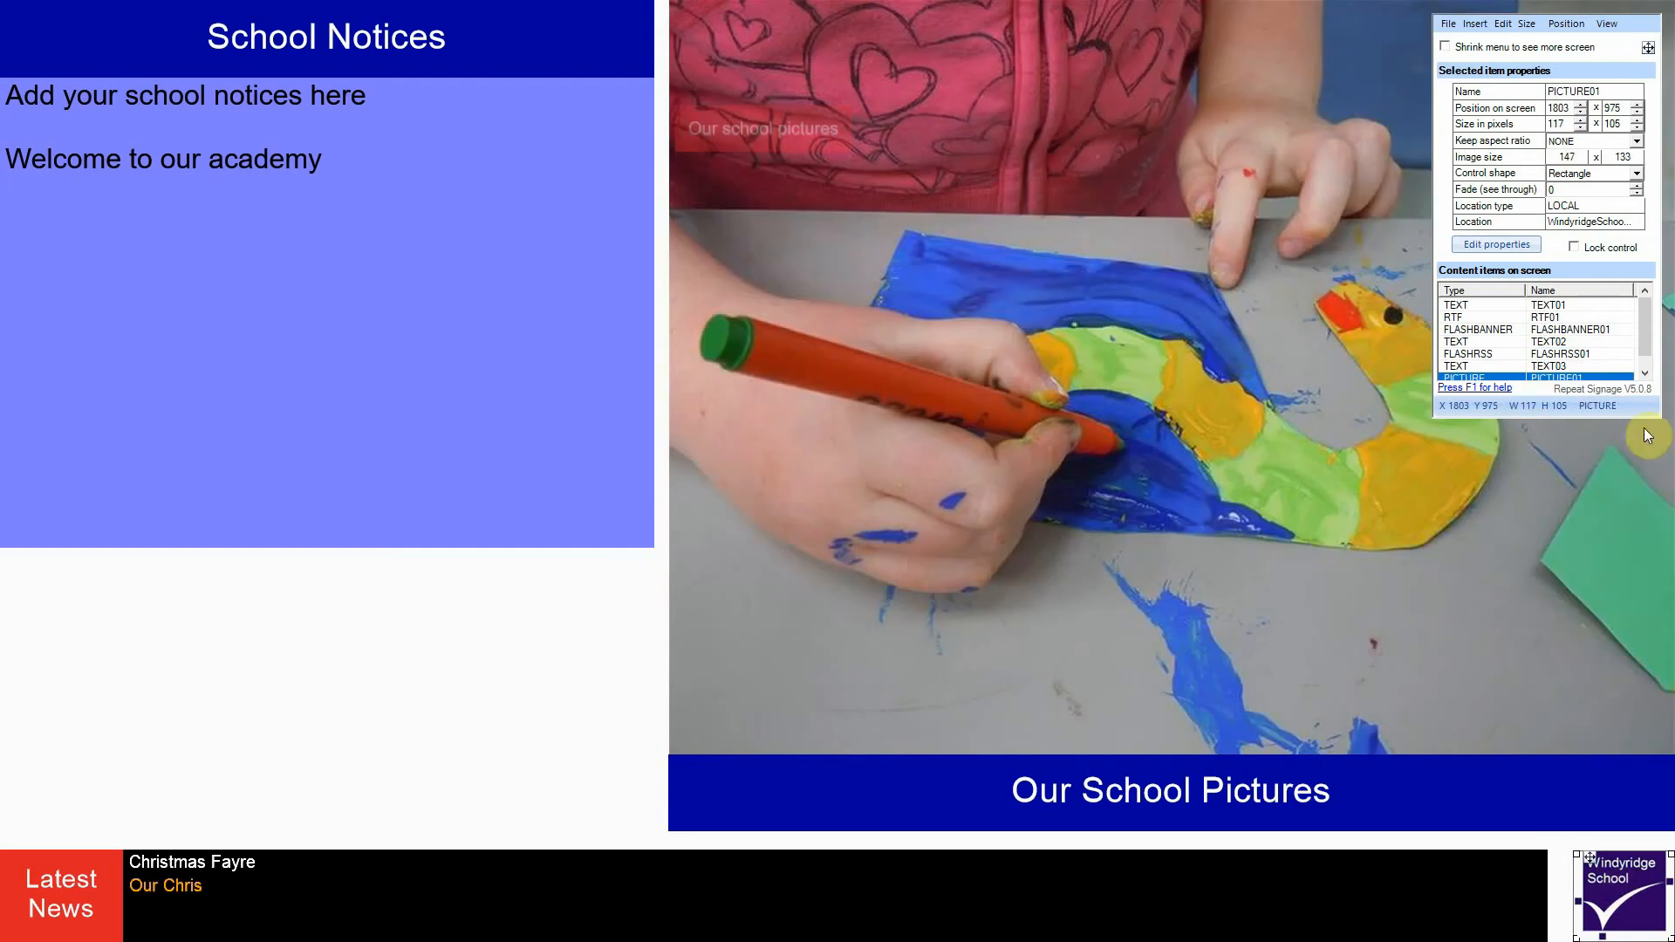
type("6")
left_click(1625, 124)
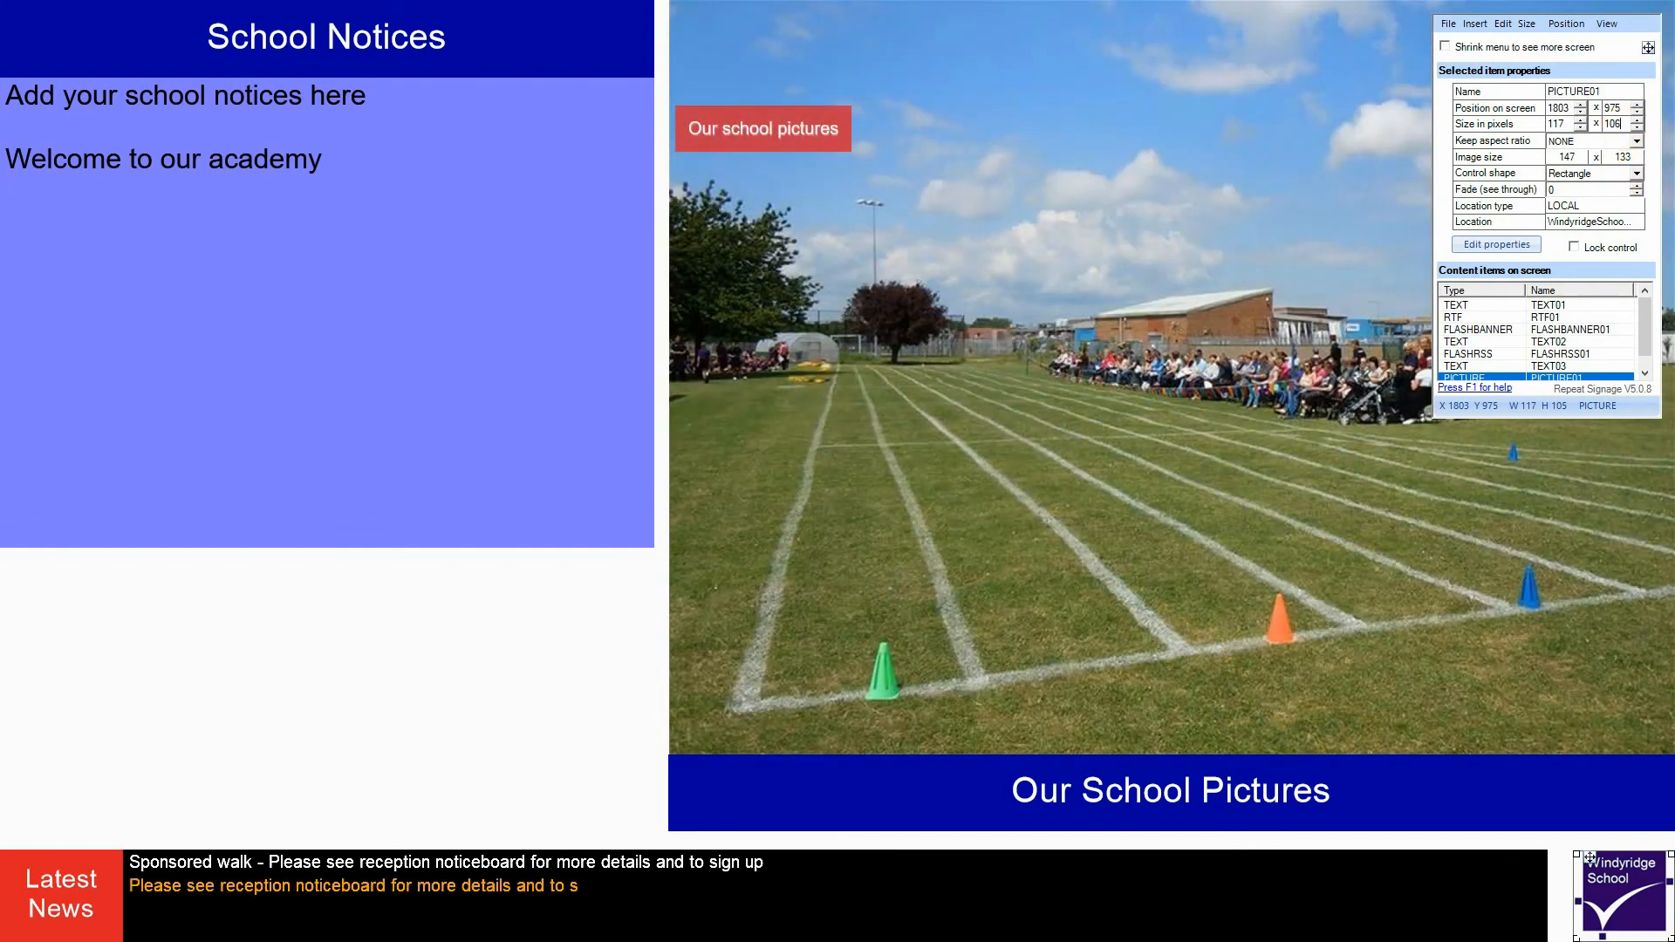
Widen the RSS scroller towards the school logo to about 1664 × 106 pixels and deselect it
left_click(1477, 872)
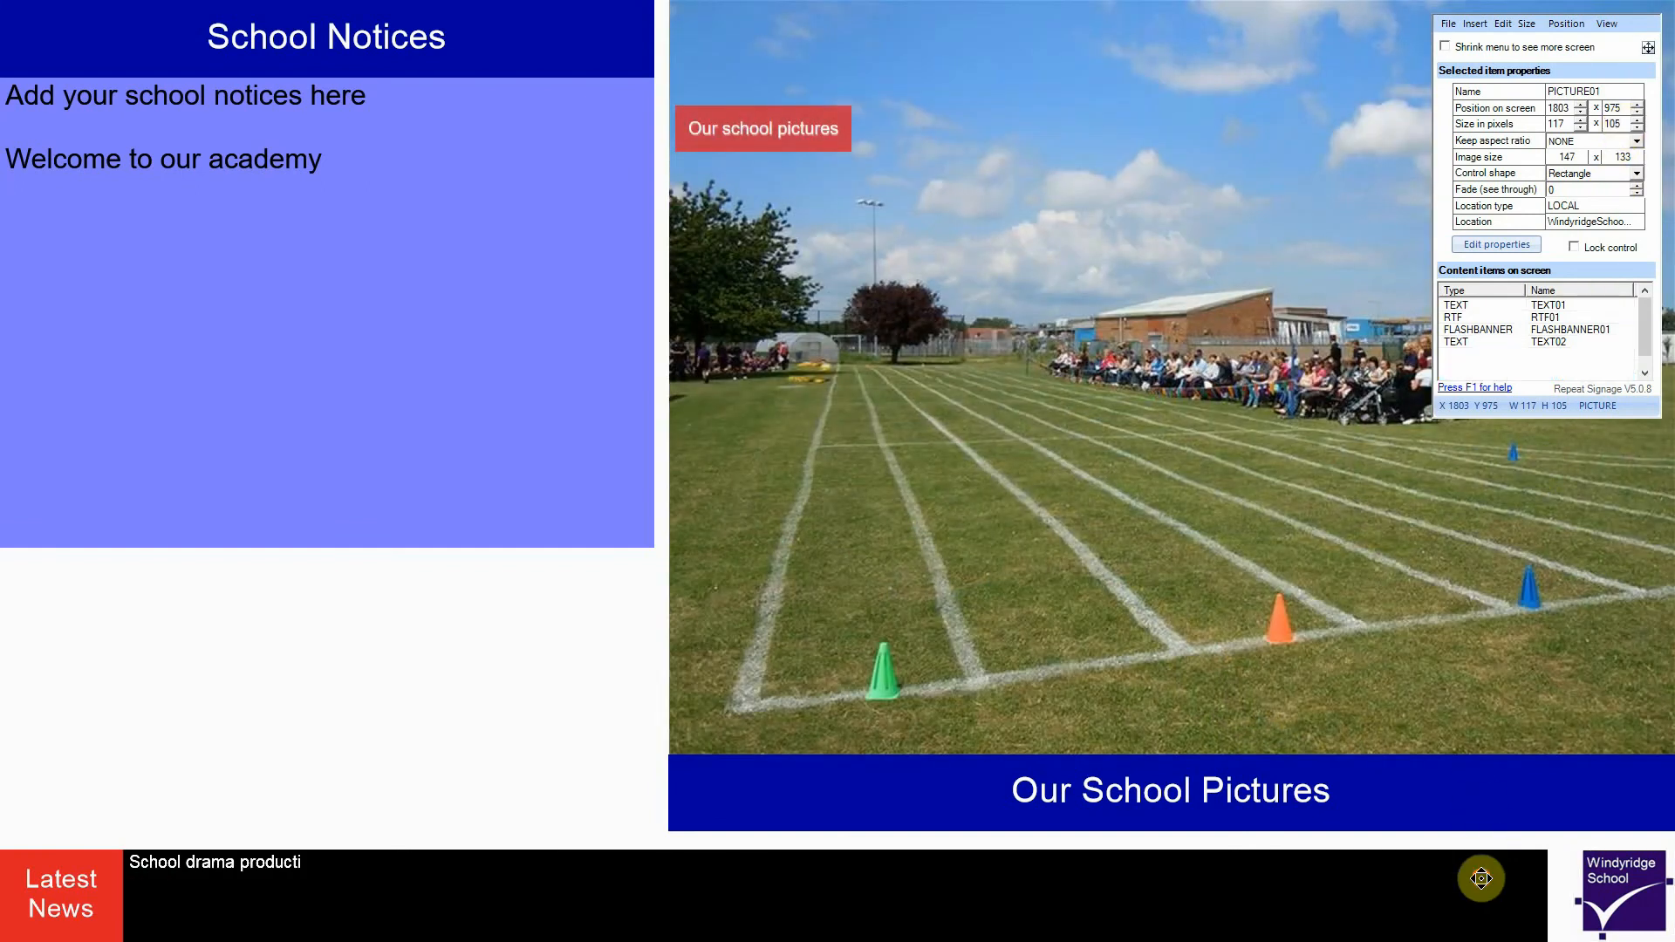
left_click_drag(1543, 937, 1573, 939)
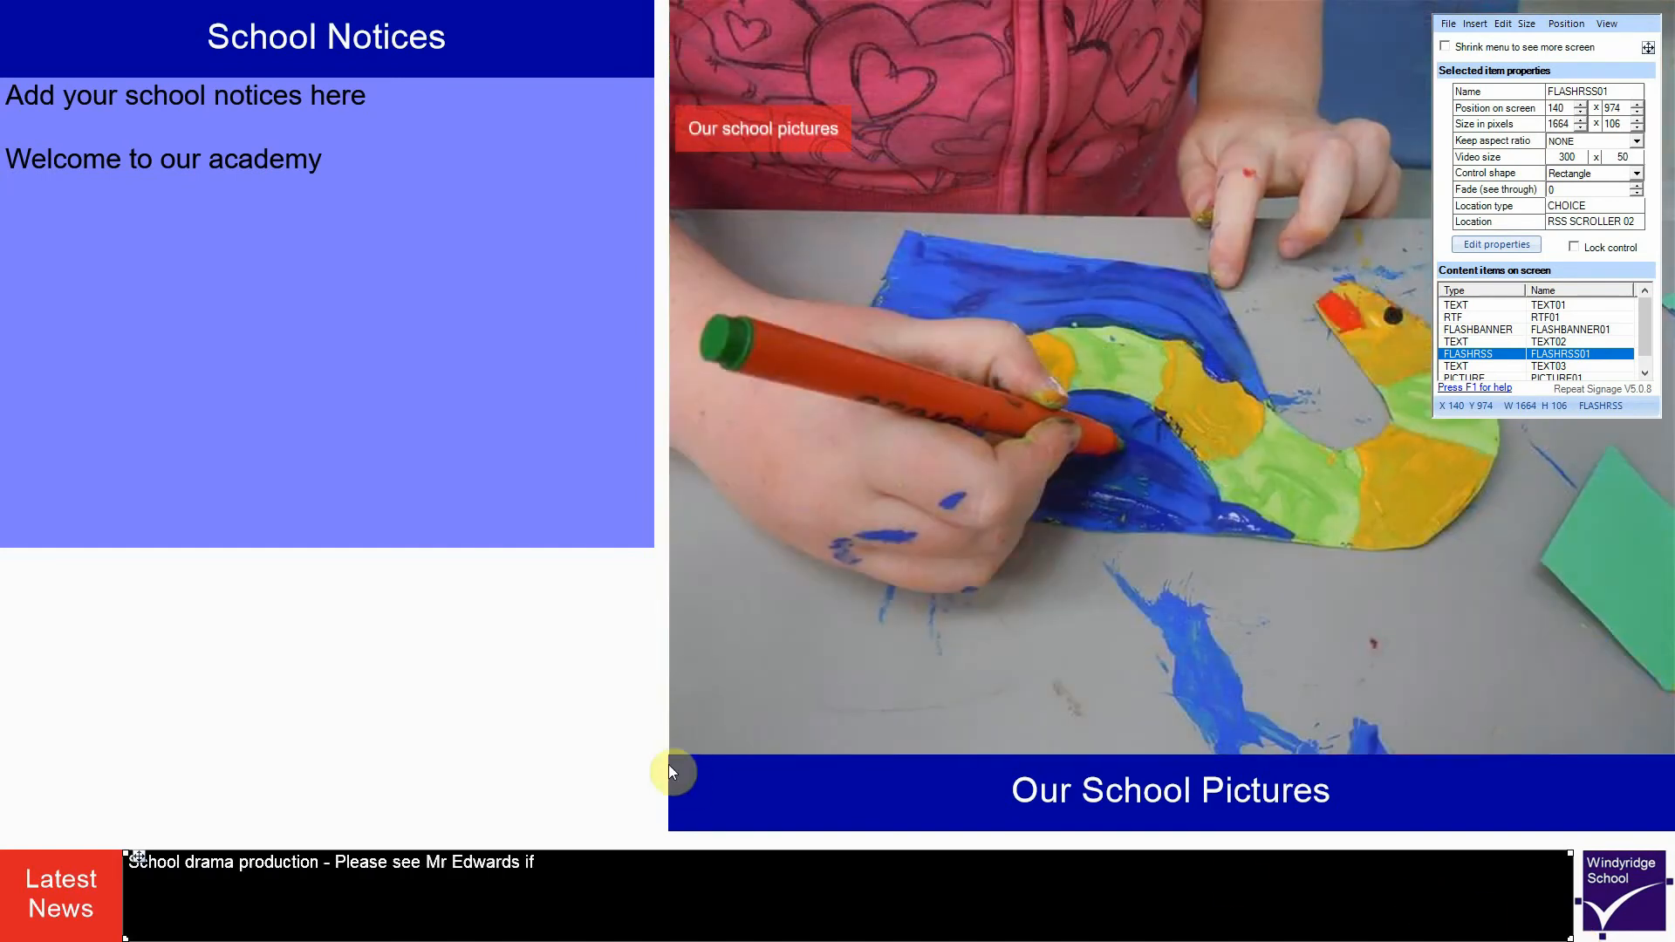
left_click(581, 769)
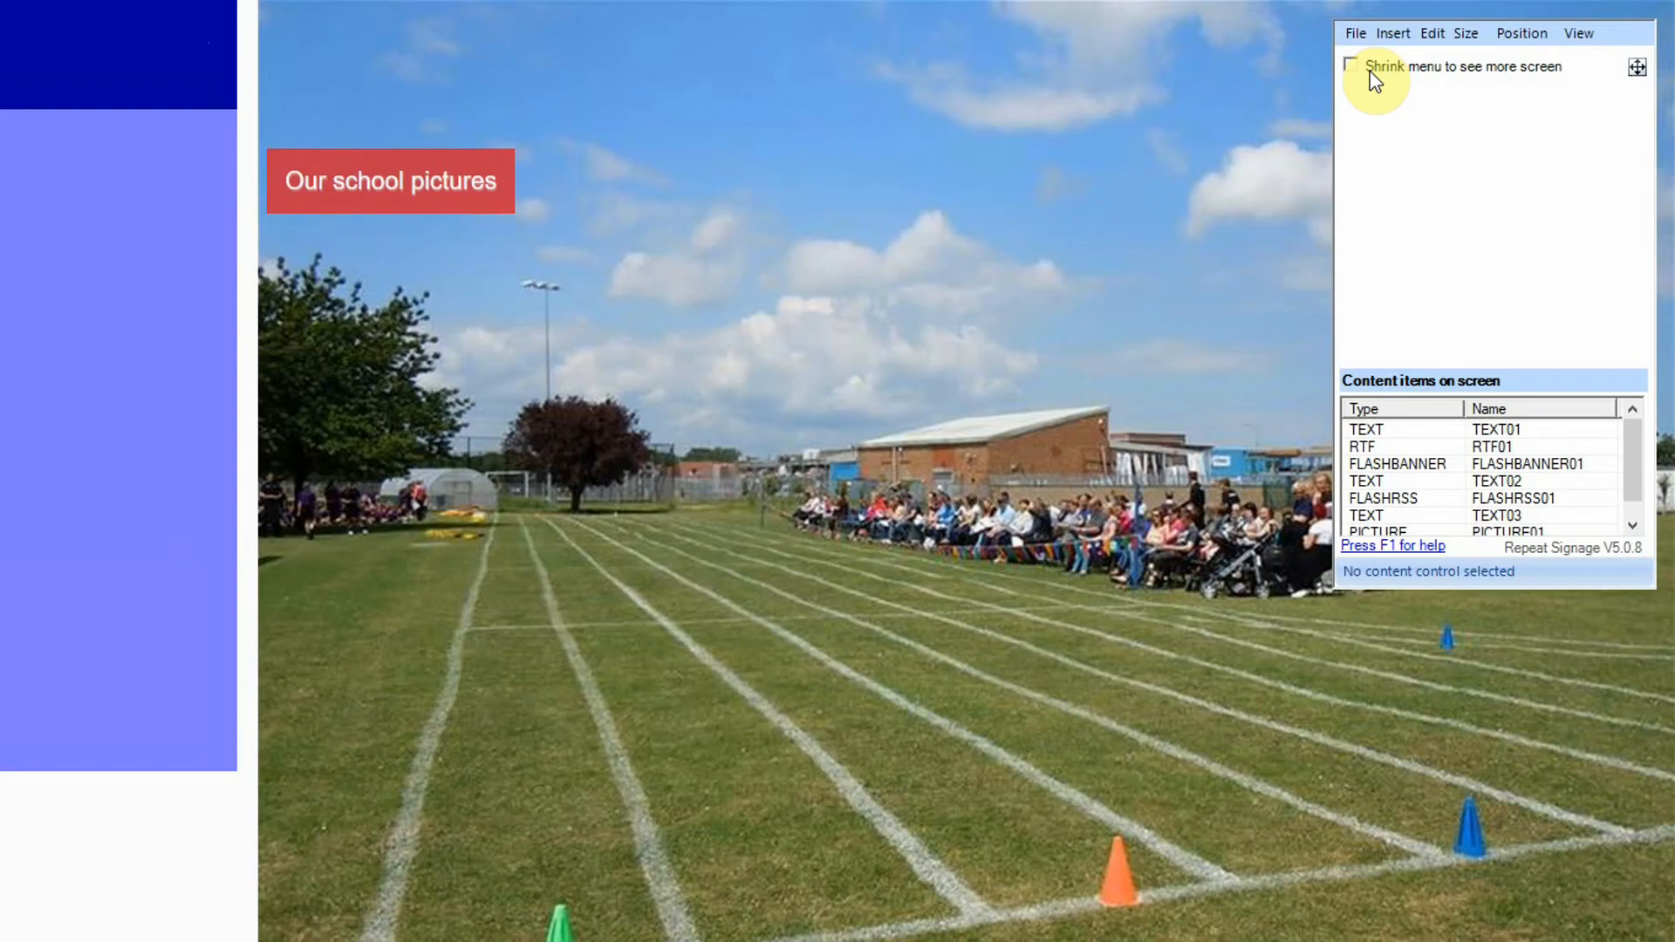
Insert a text-based clock and move it away from the picture banner onto the school notices block
left_click(1393, 33)
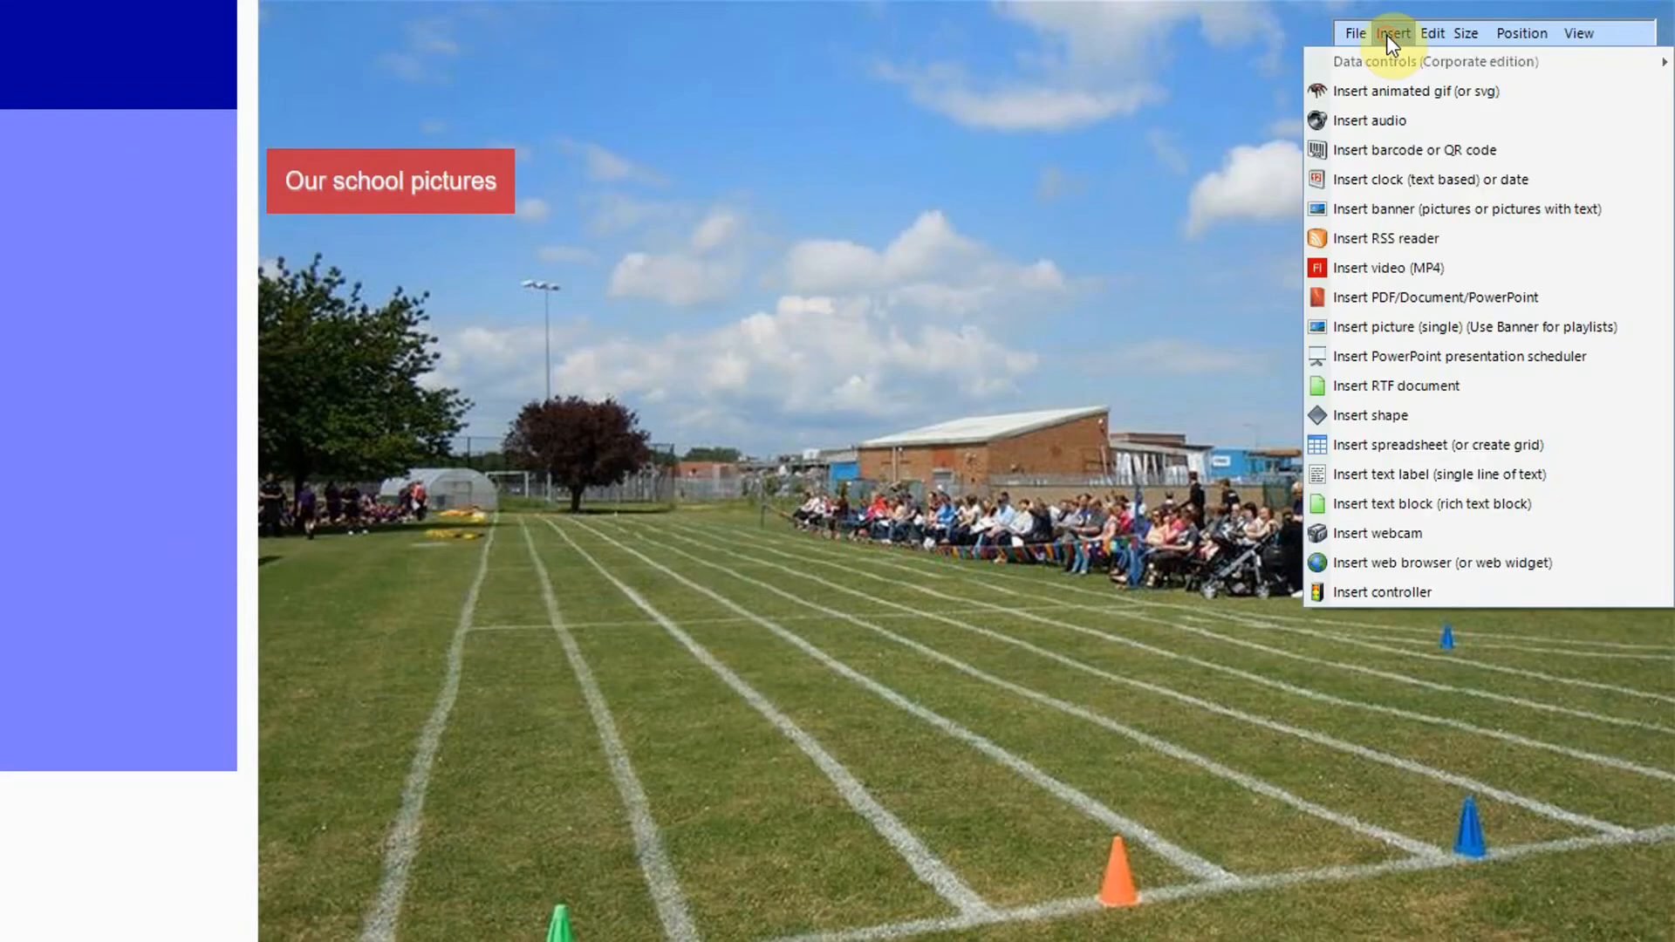
left_click(1380, 178)
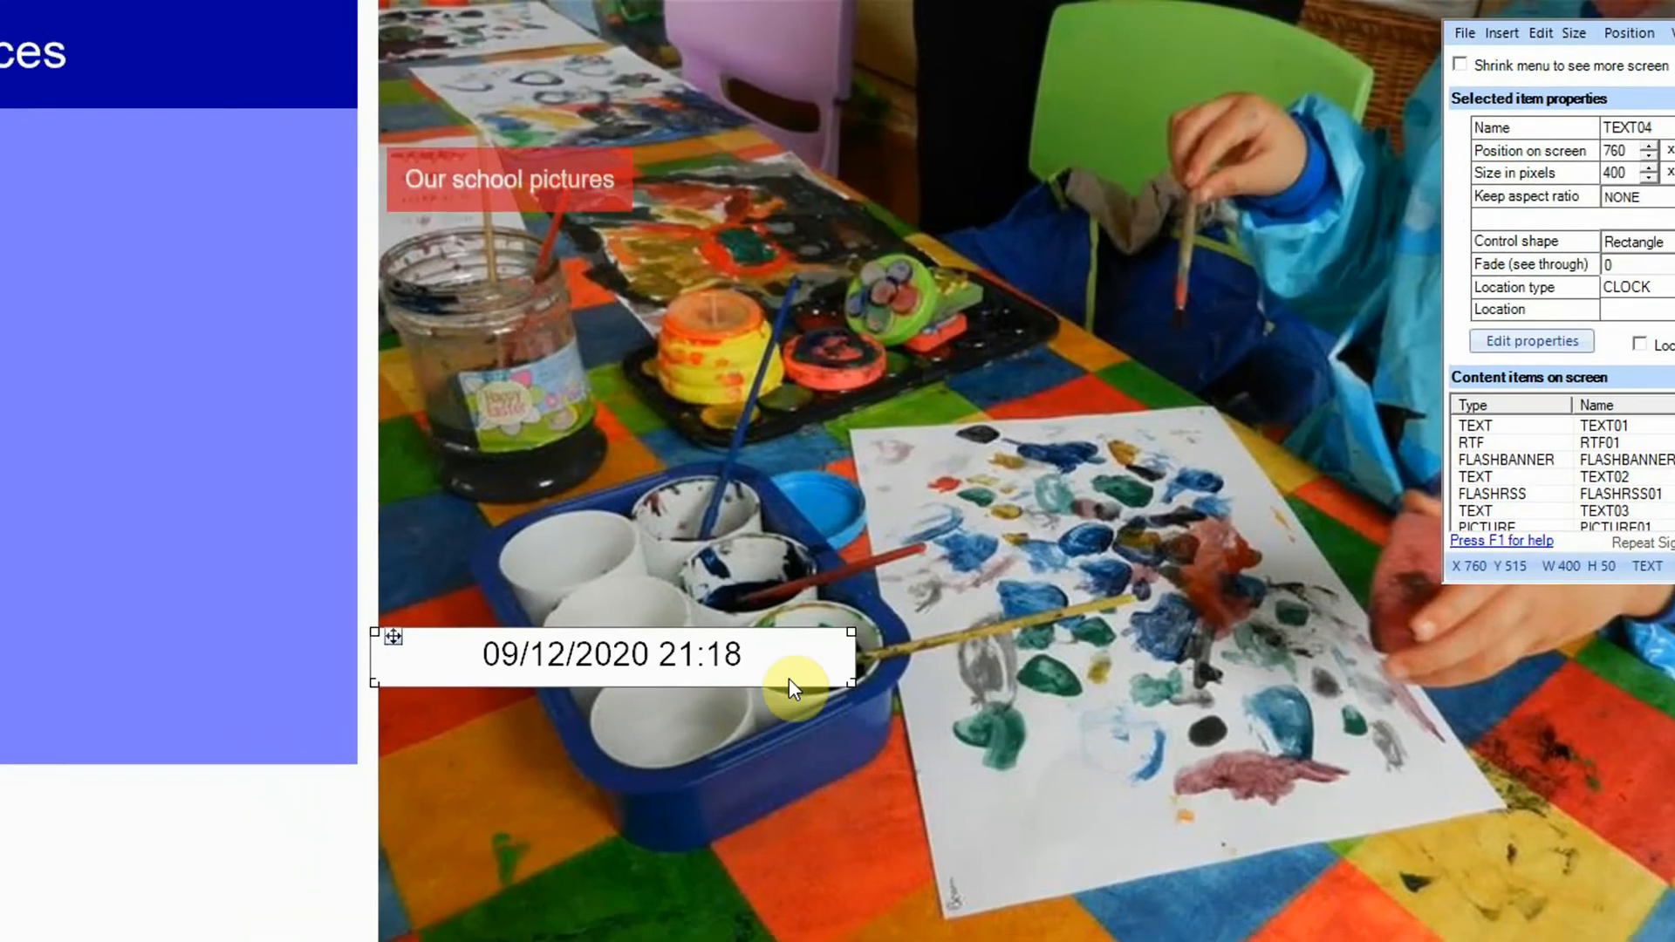
left_click_drag(789, 678, 267, 665)
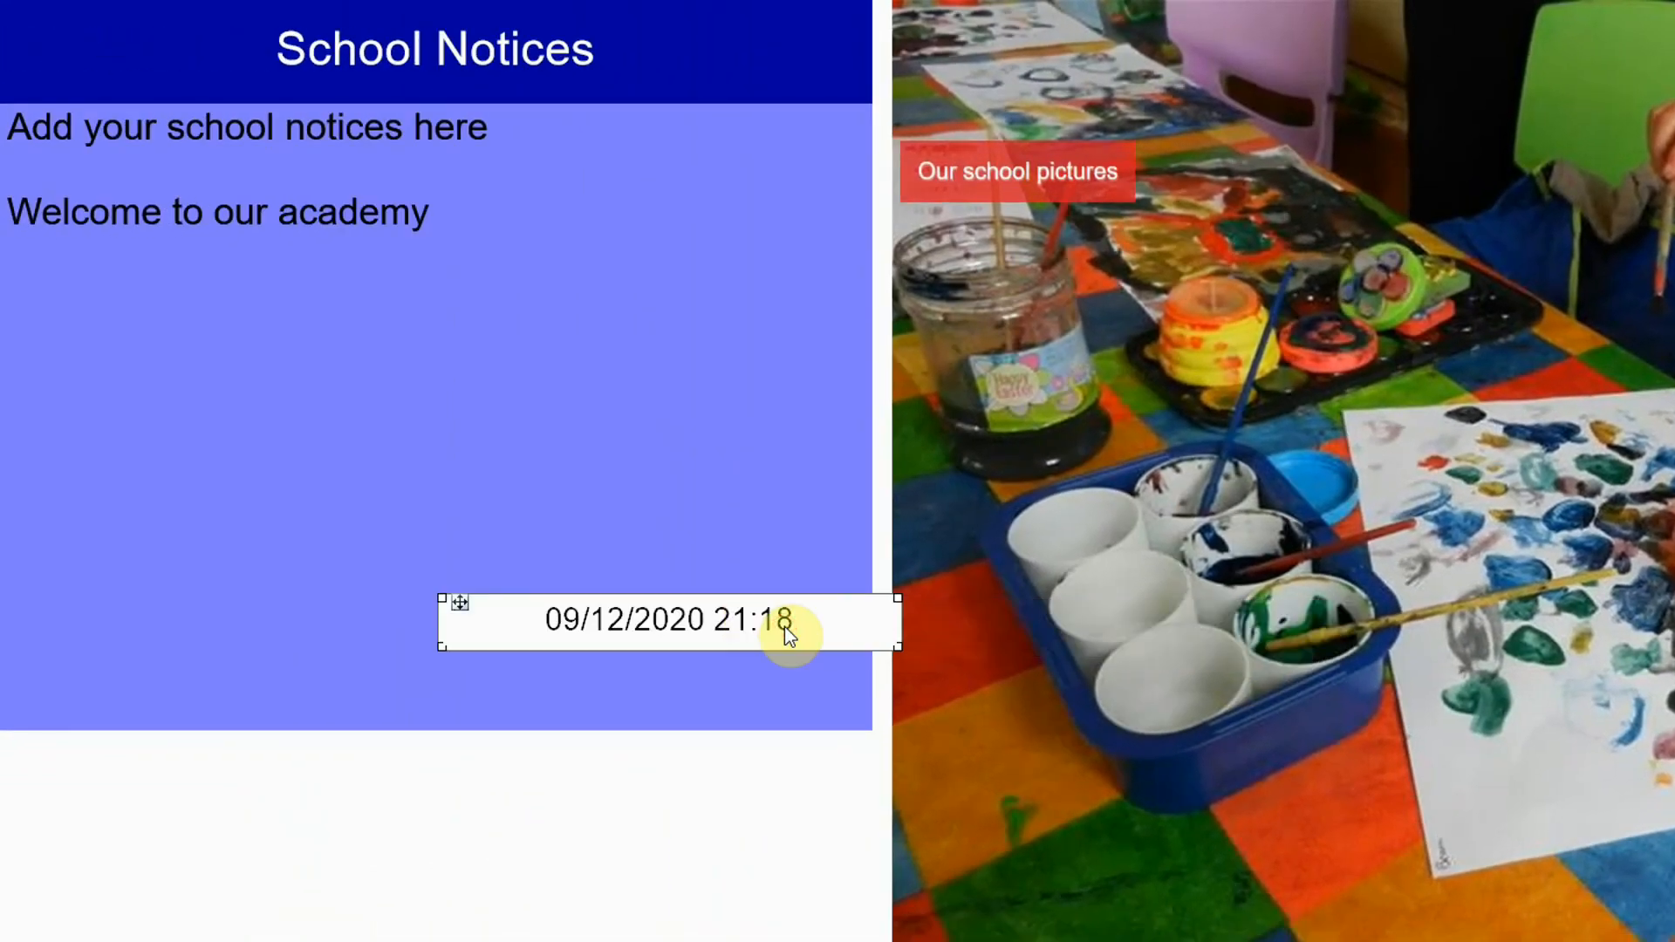
Change the clock to DATE AND TIME IN WORDS and shorten its format to dd MMMM yyyy hh:mm, without AM/PM
double_click(783, 626)
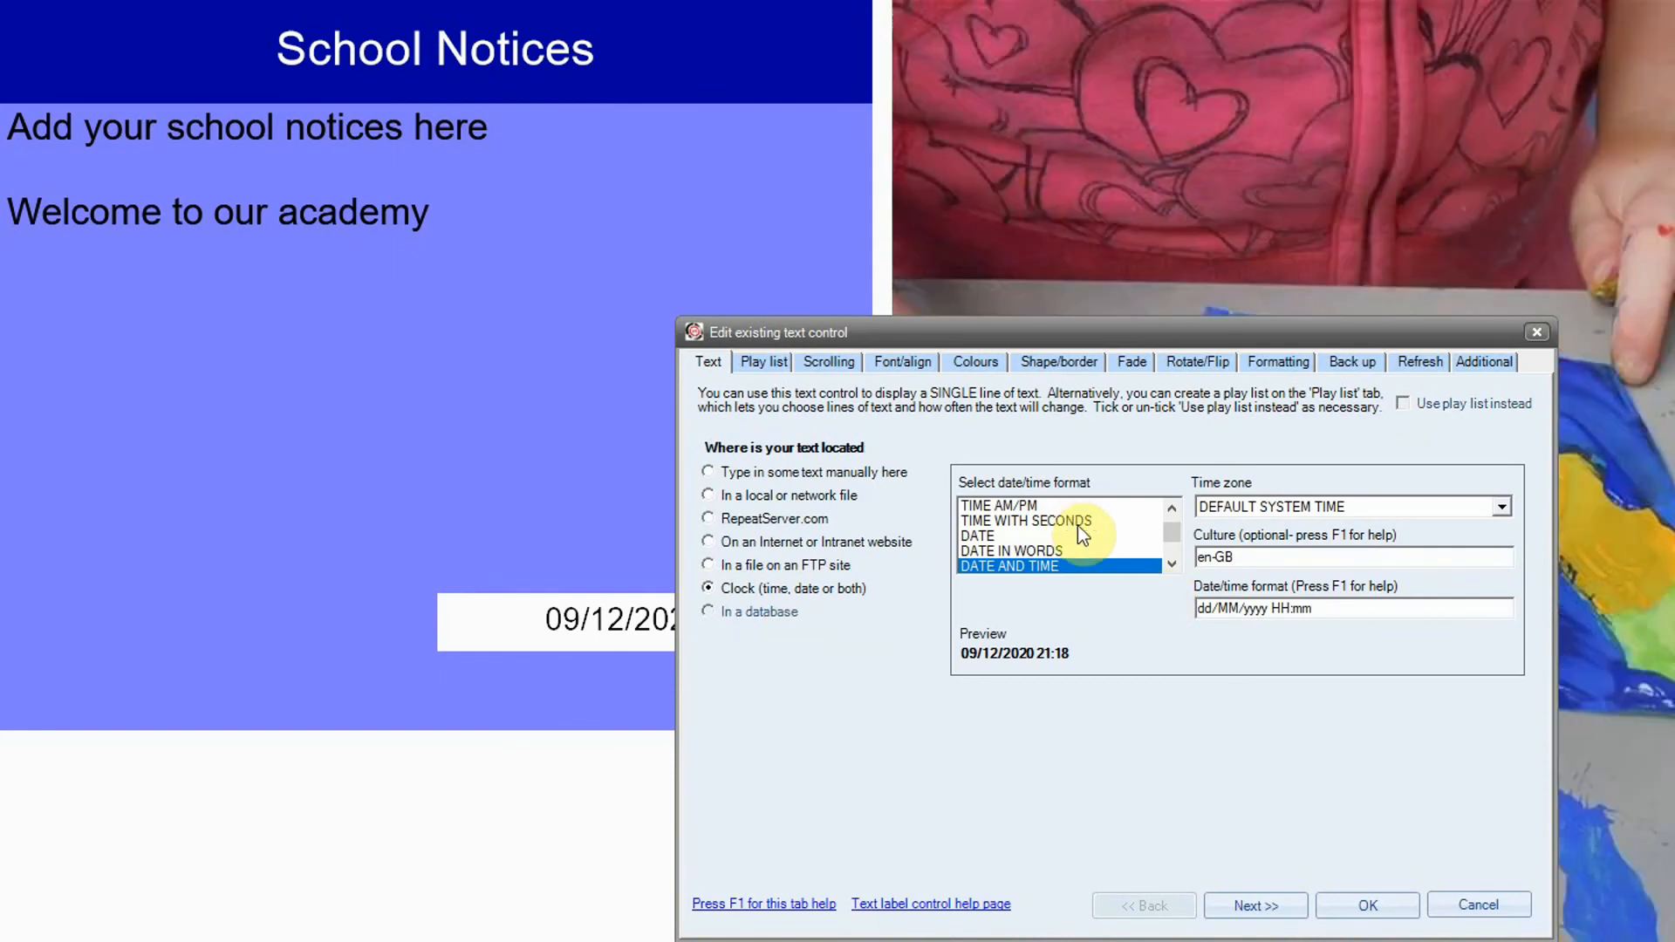
left_click(1171, 565)
left_click(1171, 566)
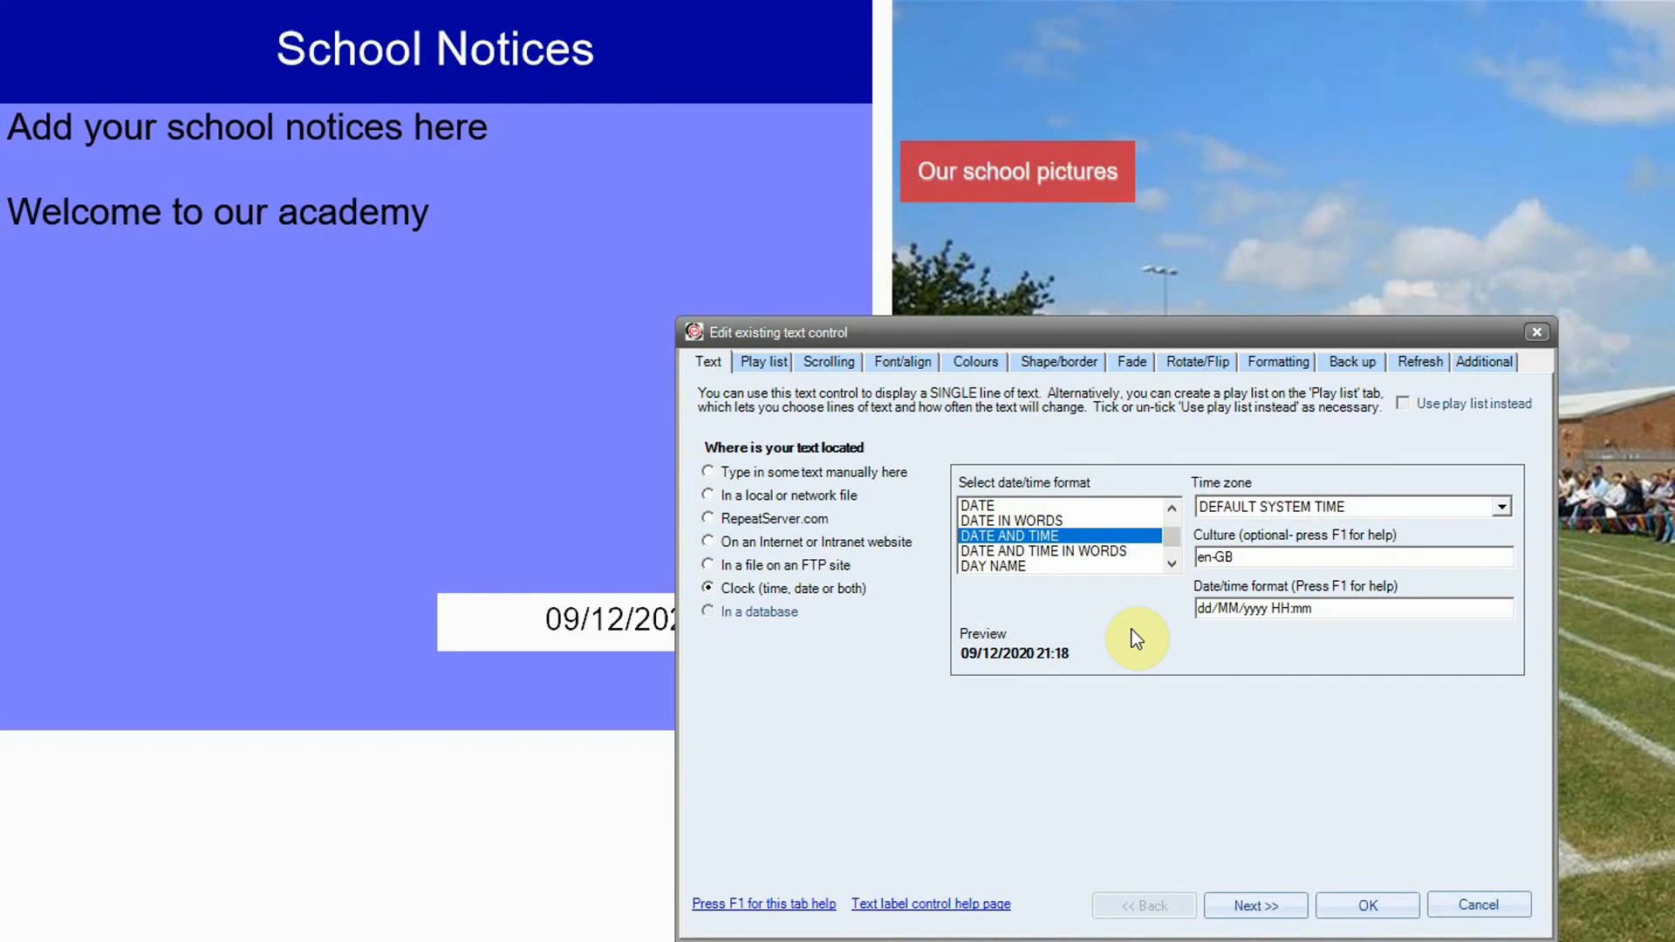
left_click(1096, 558)
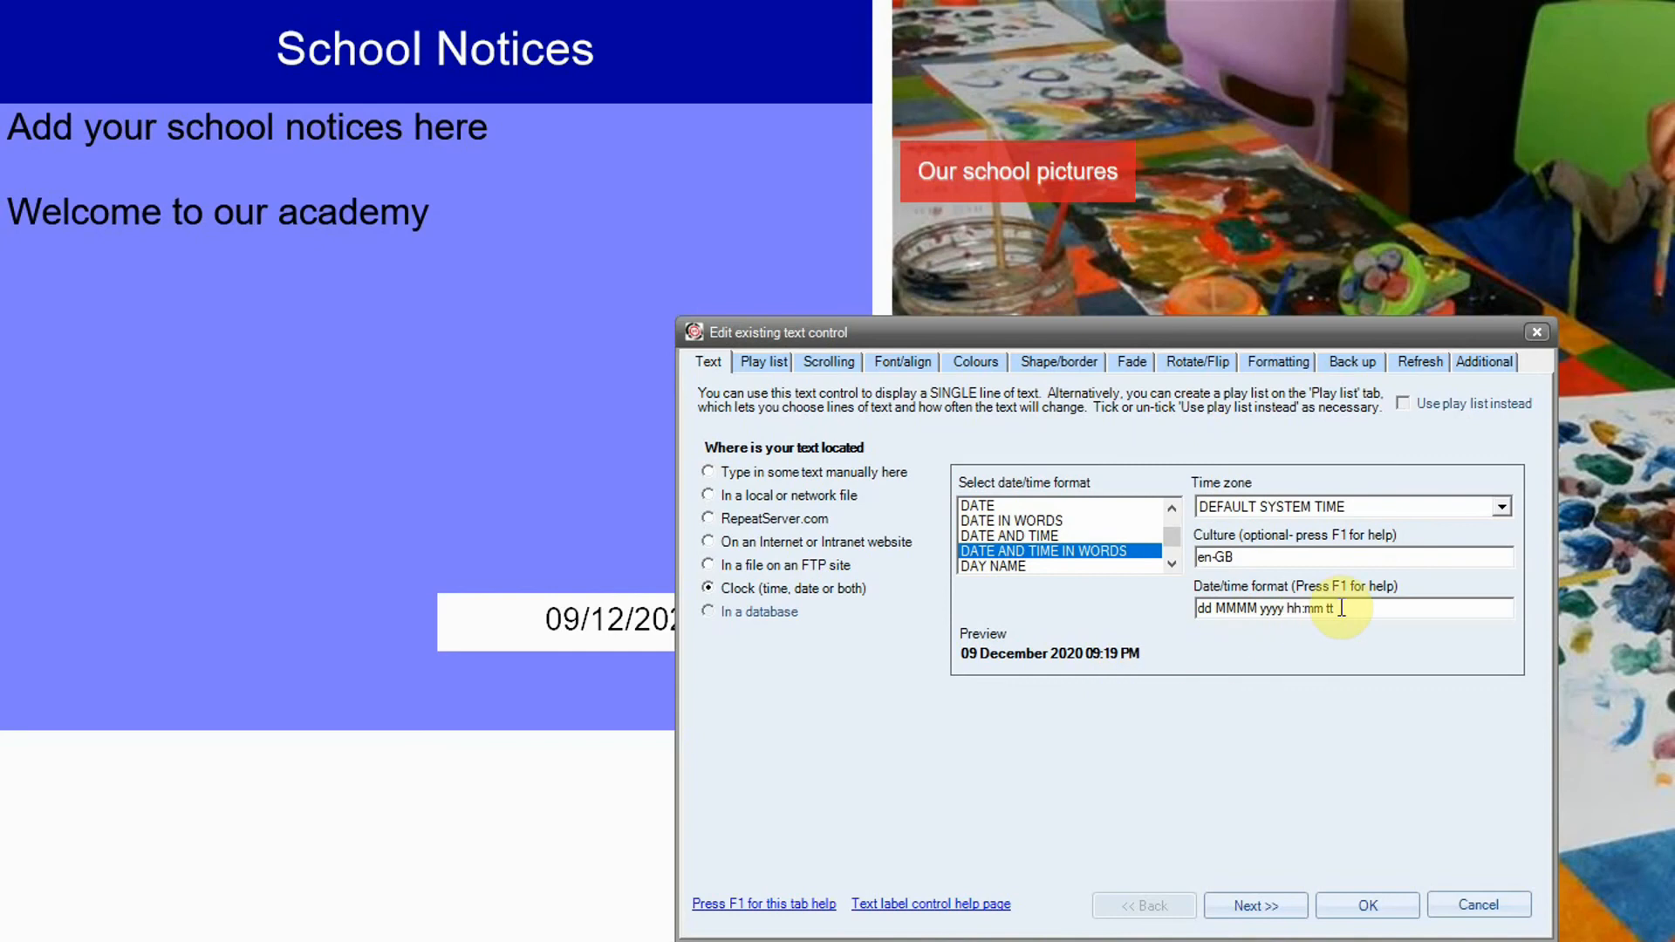
key("BackSpace")
key("BackSpace")
key("BackSpace")
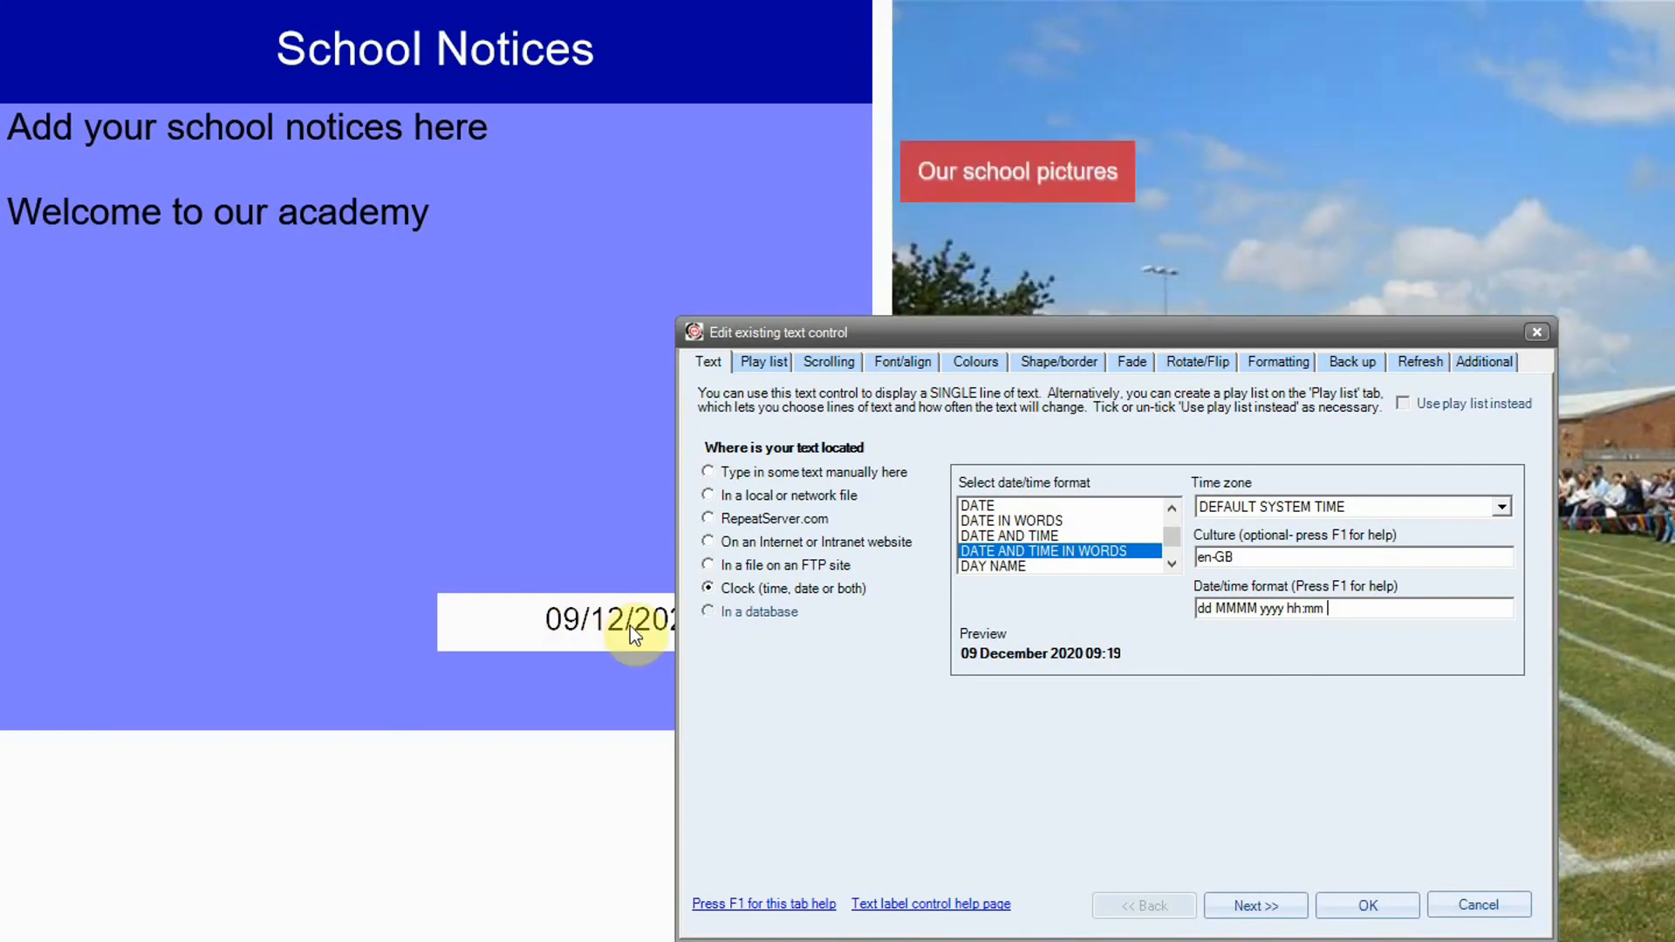
Left-align the clock text, then resize the clock to about 359 × 53 pixels and move it below the notices block
left_click(903, 363)
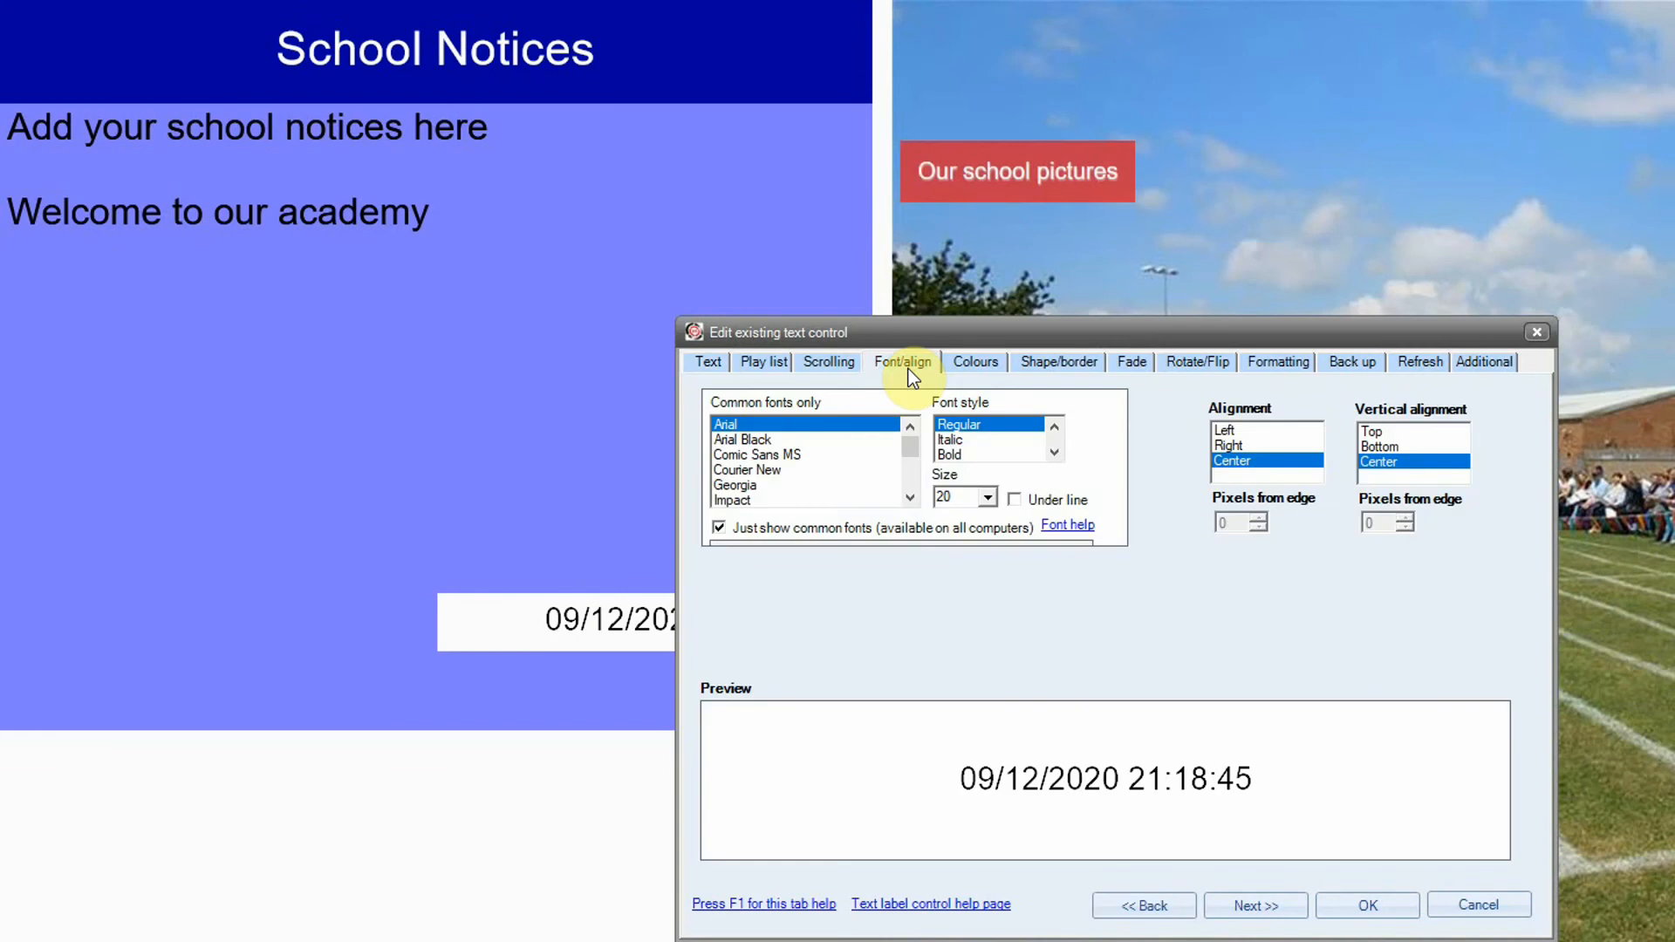
left_click(1227, 432)
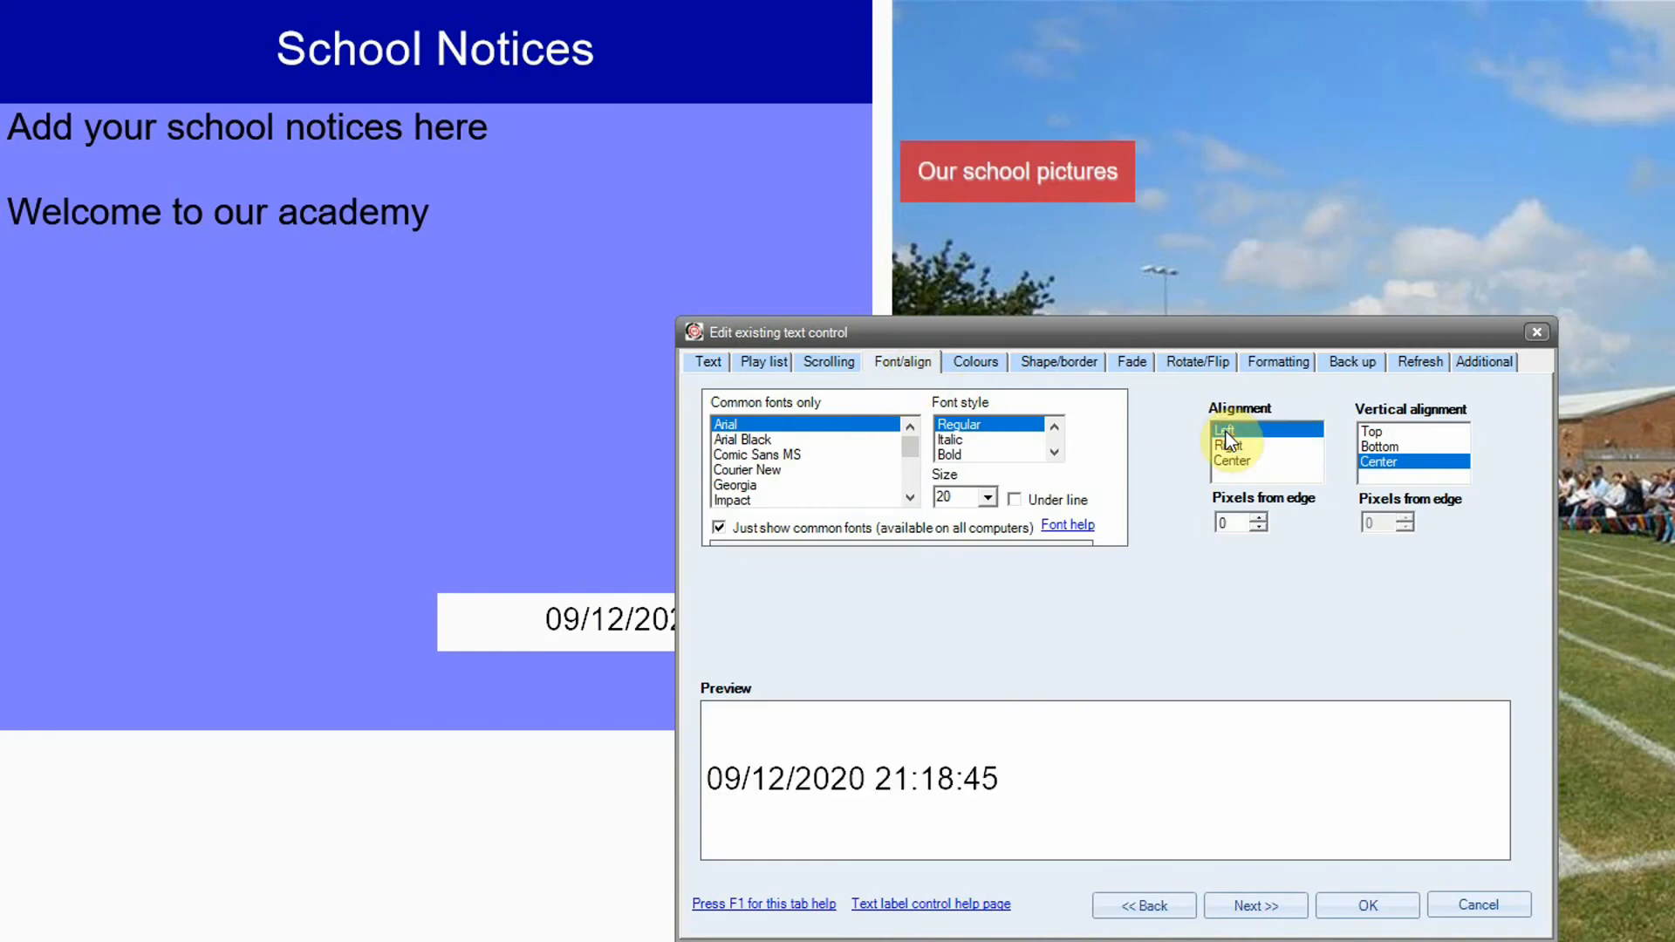
left_click(1394, 905)
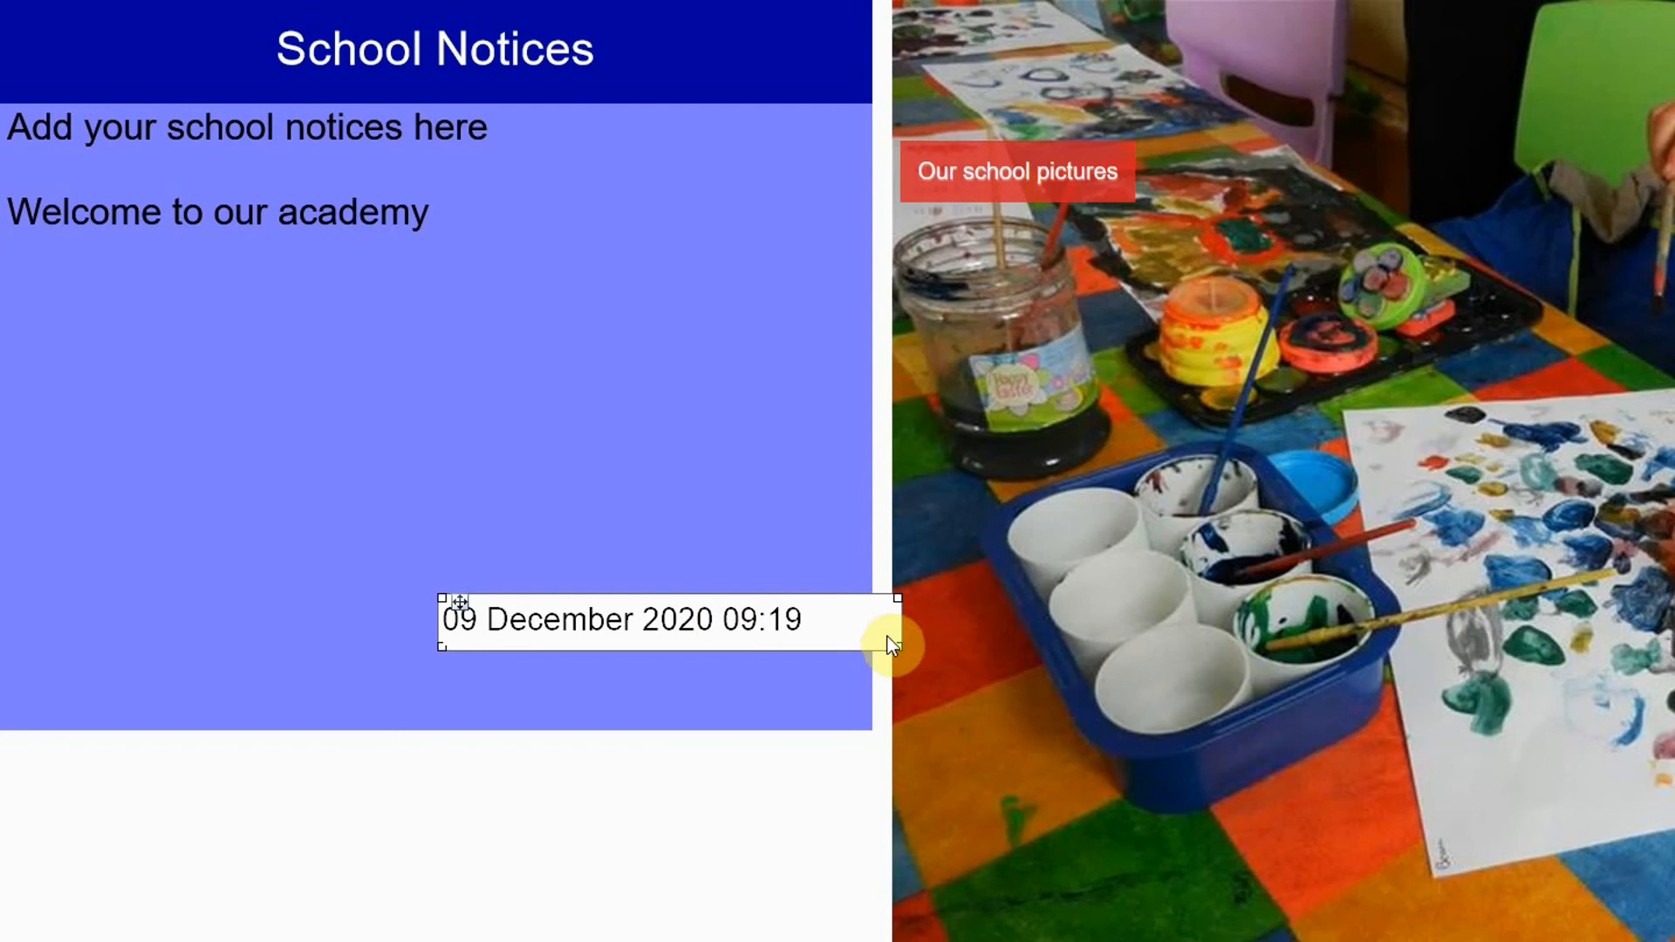
left_click_drag(899, 646, 336, 793)
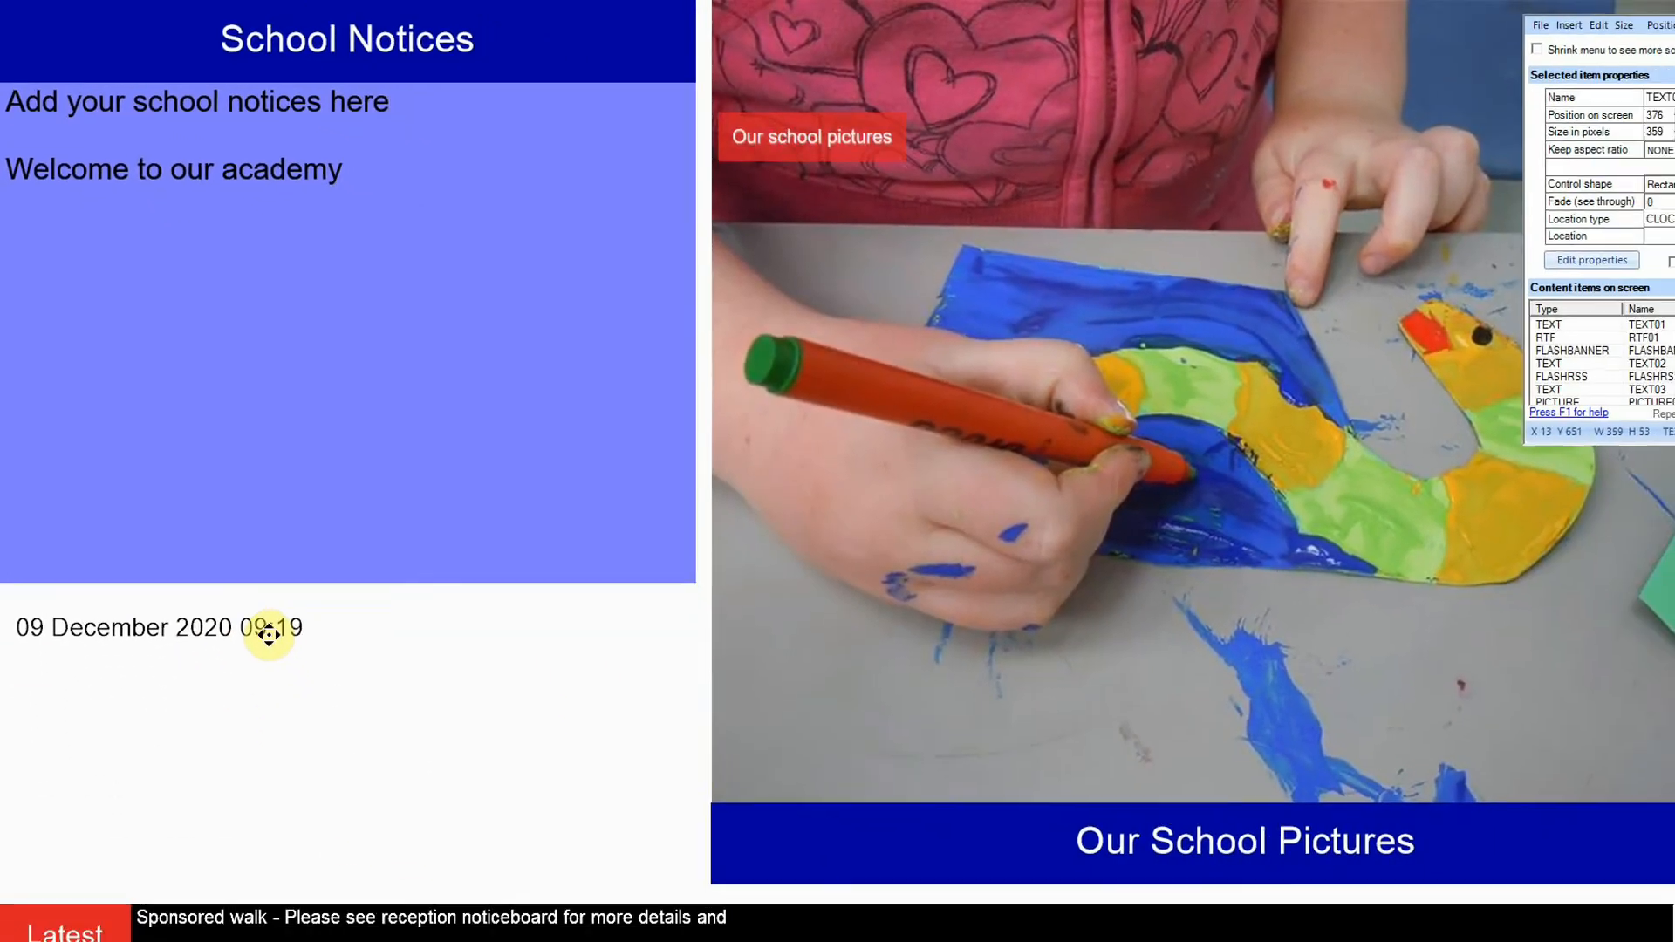
Deselect the clock and insert a rich text block reading "For more information on our school activities and events please visit our website"
left_click(347, 717)
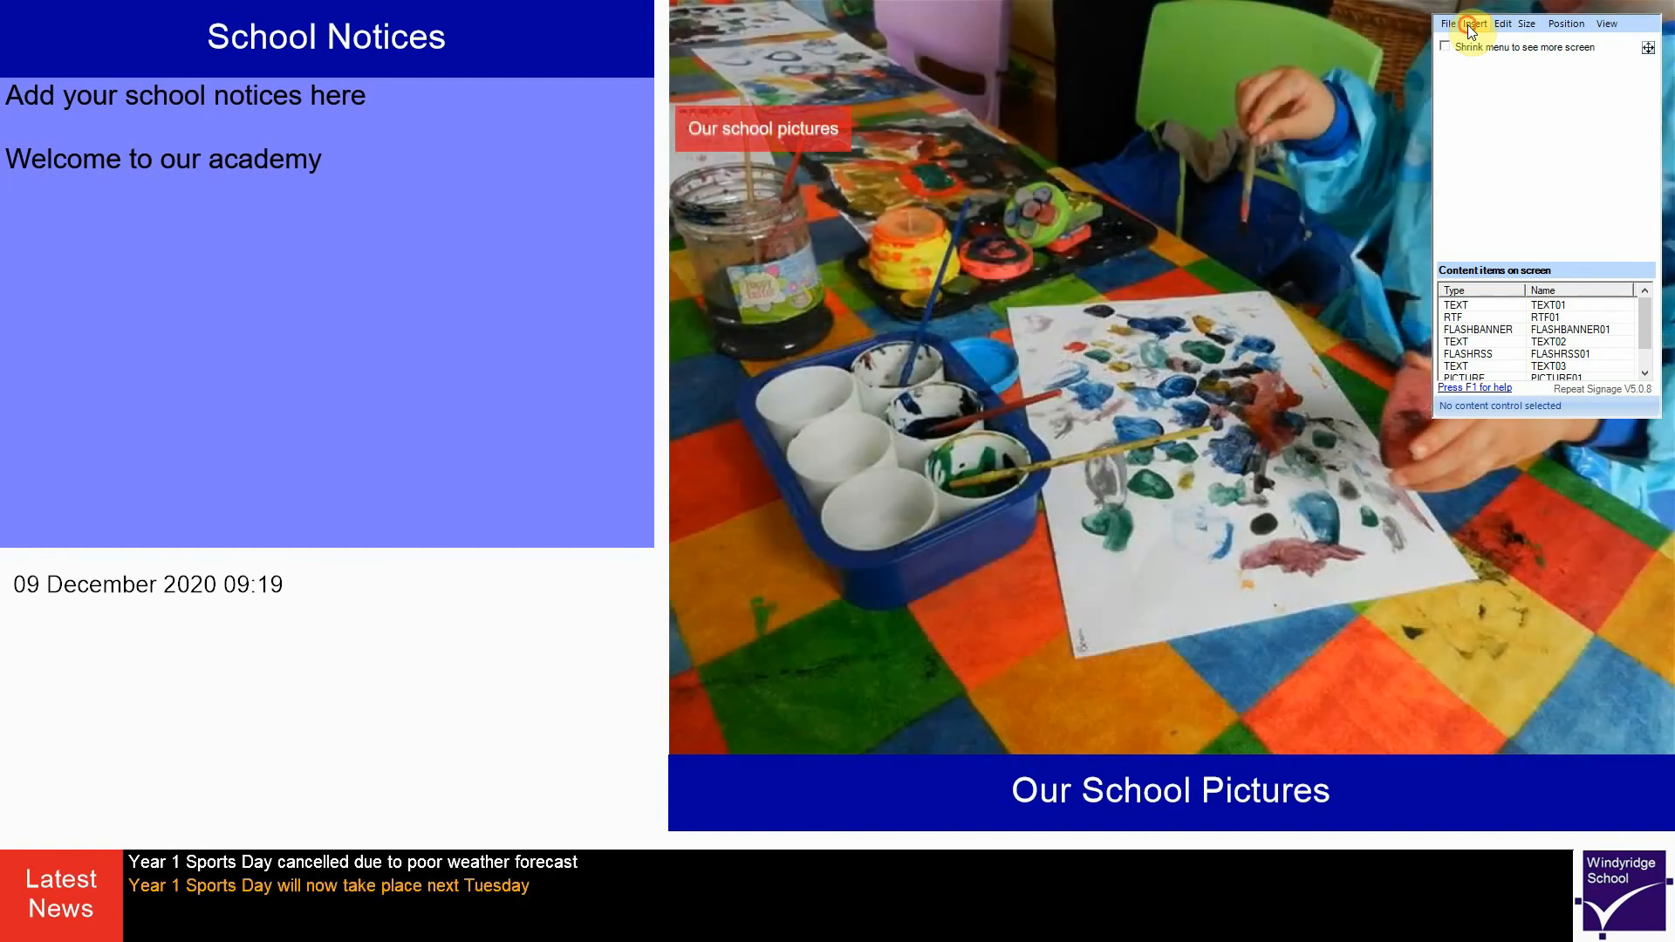
left_click(1474, 23)
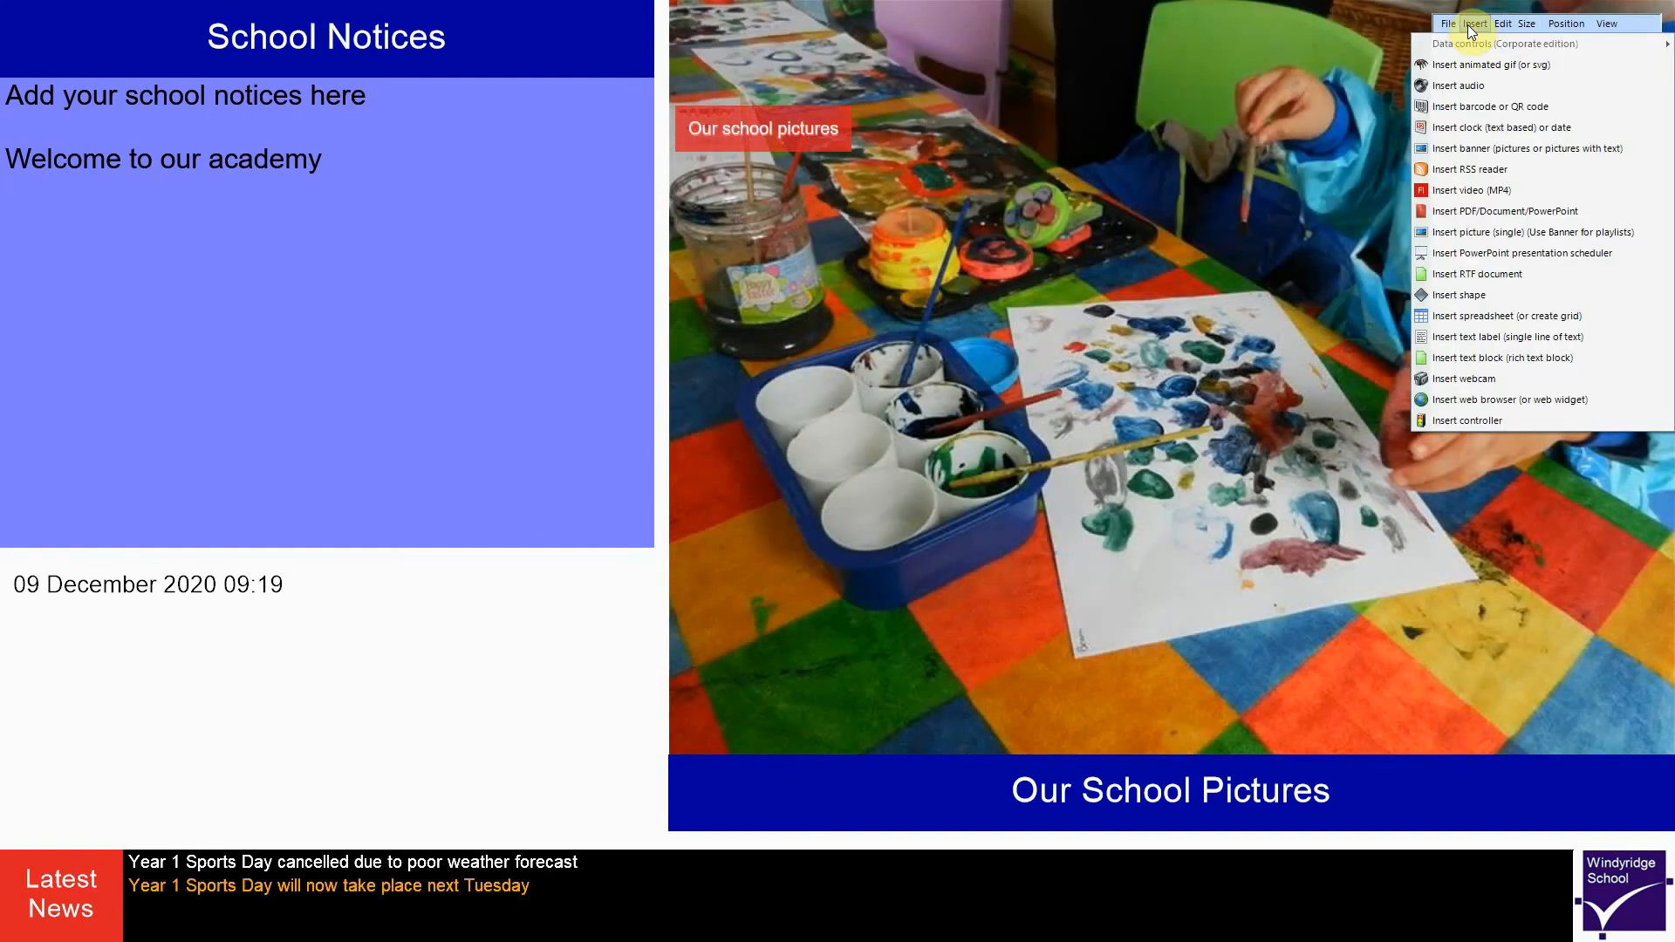
left_click(1494, 358)
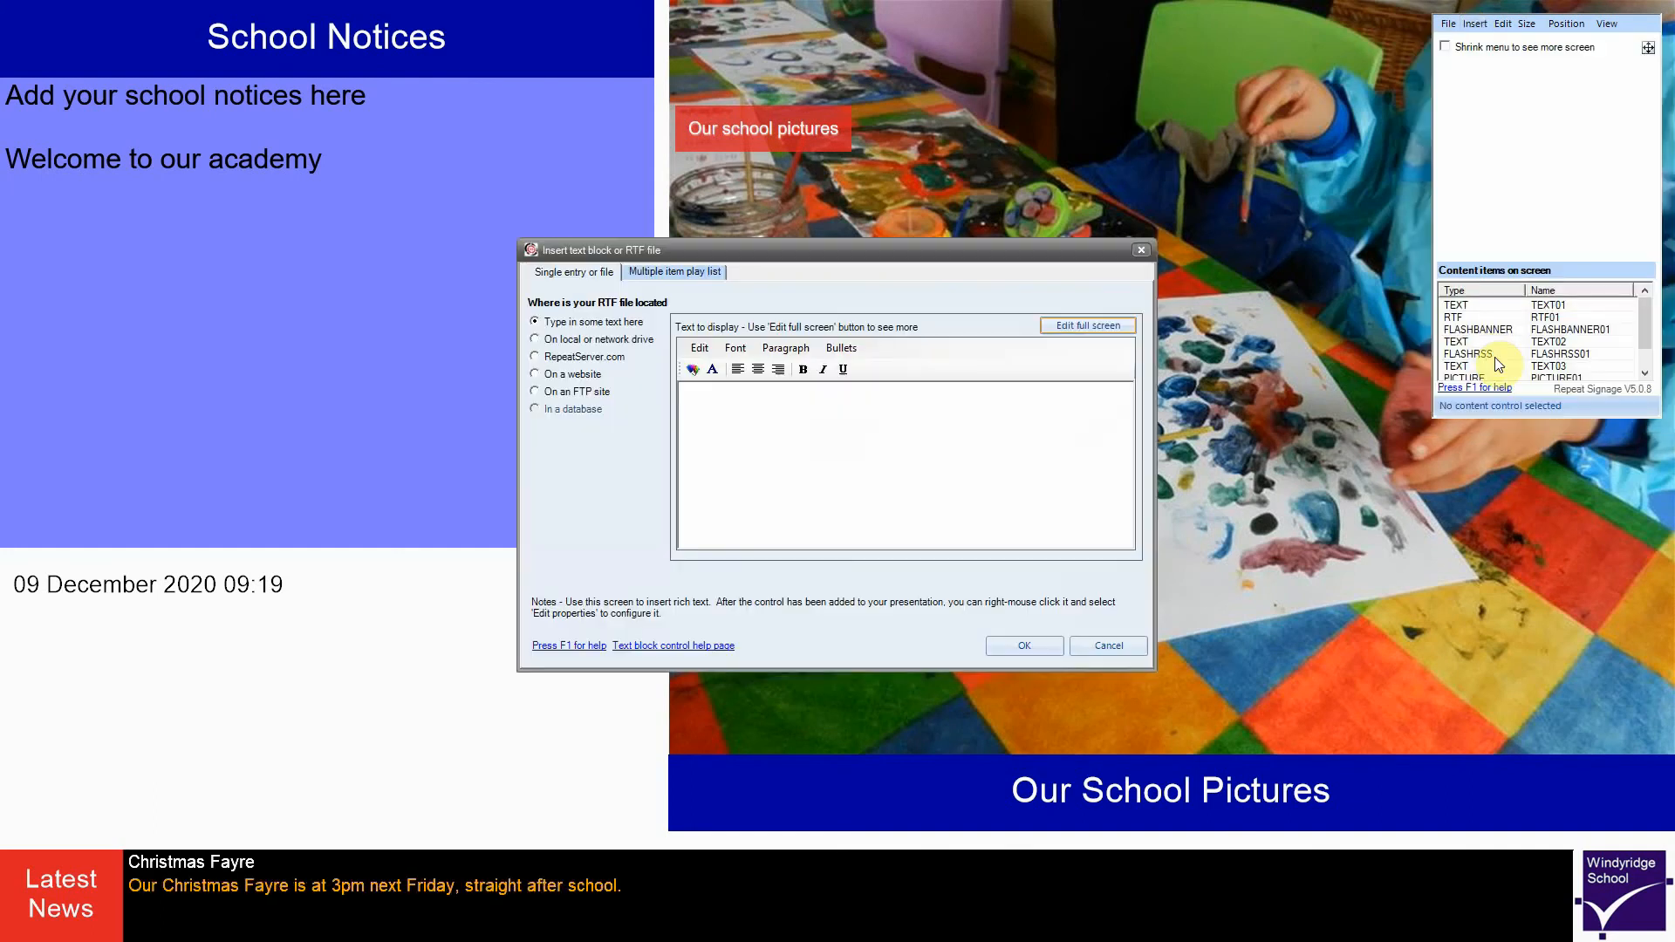
left_click(835, 432)
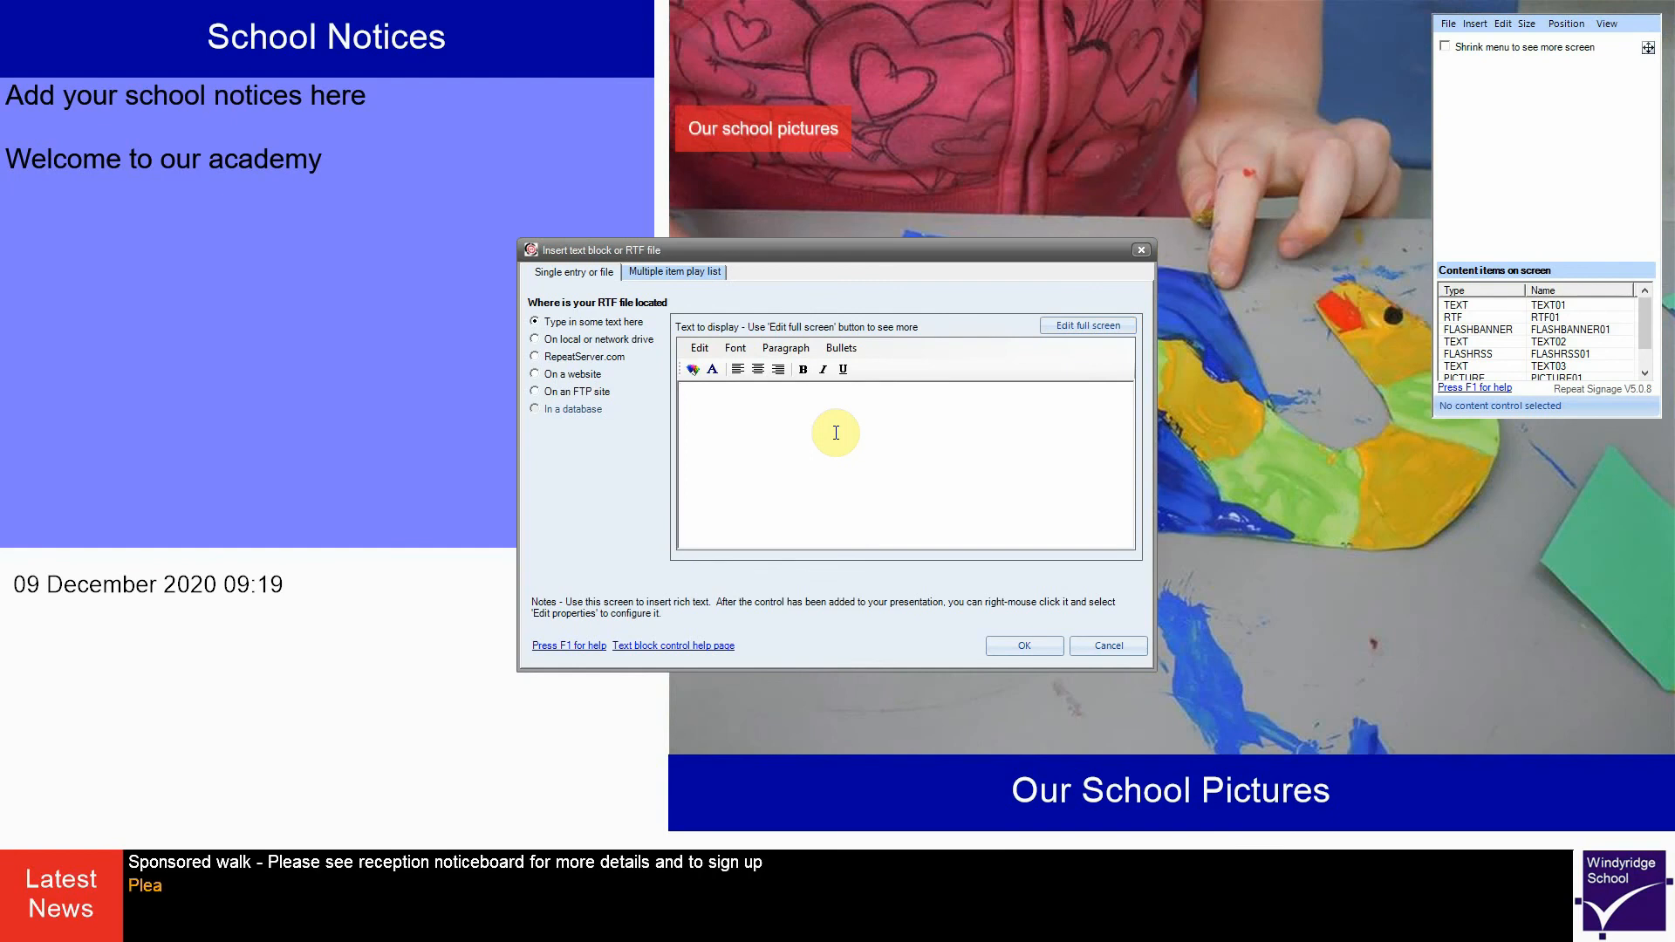
type("F")
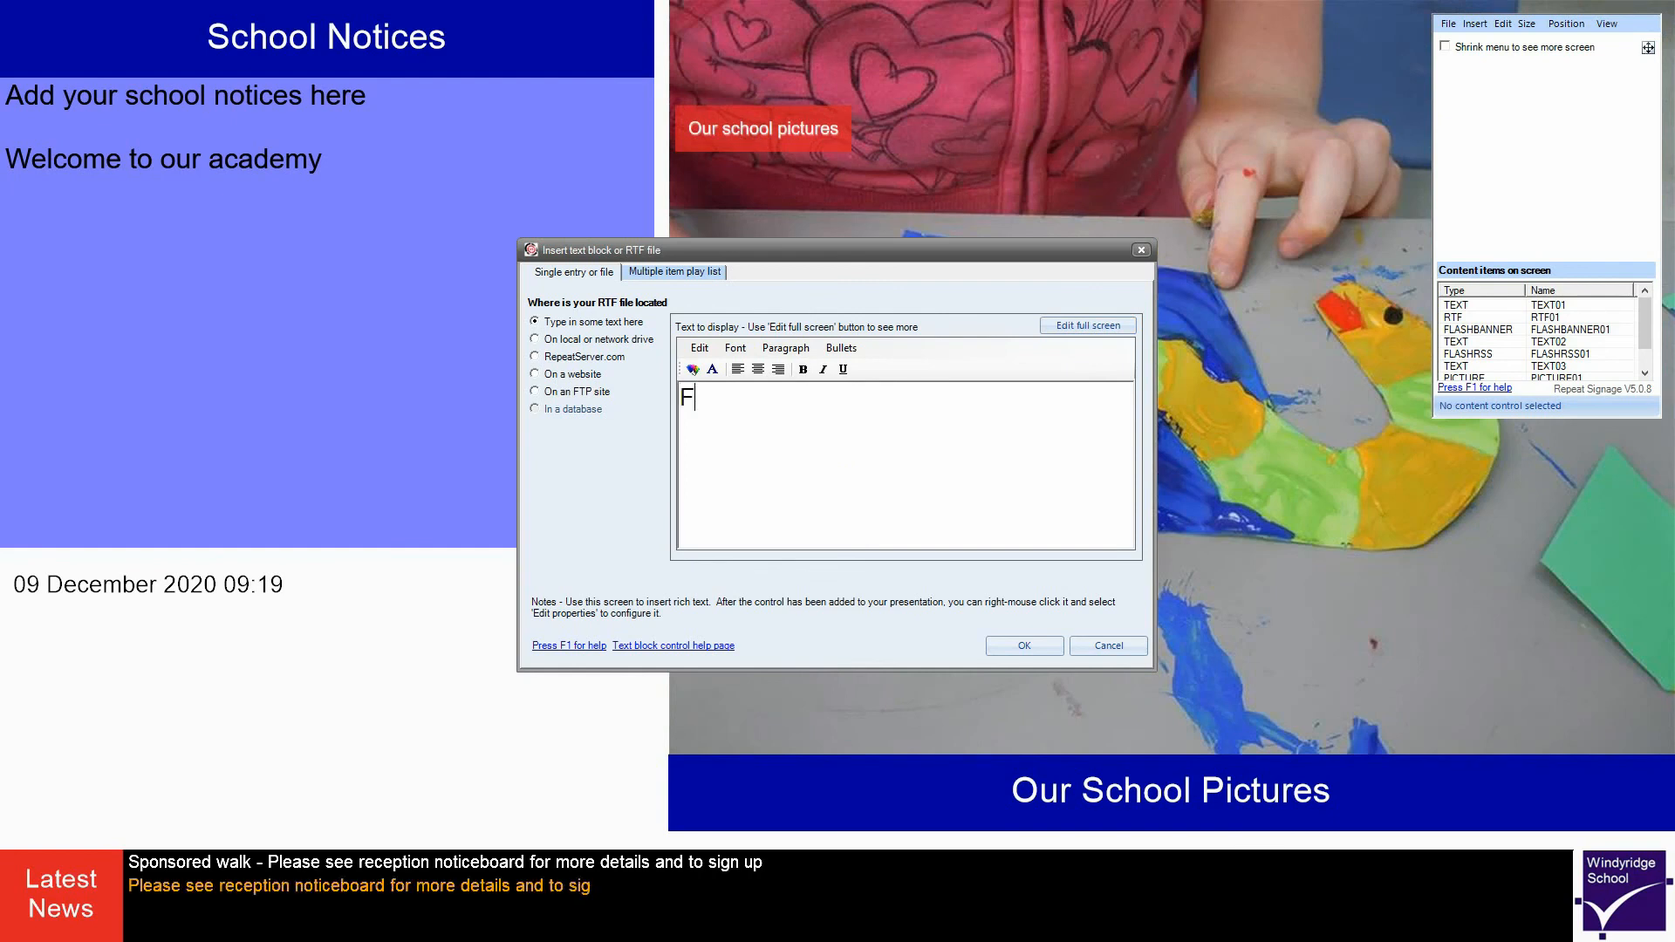
type("or mo")
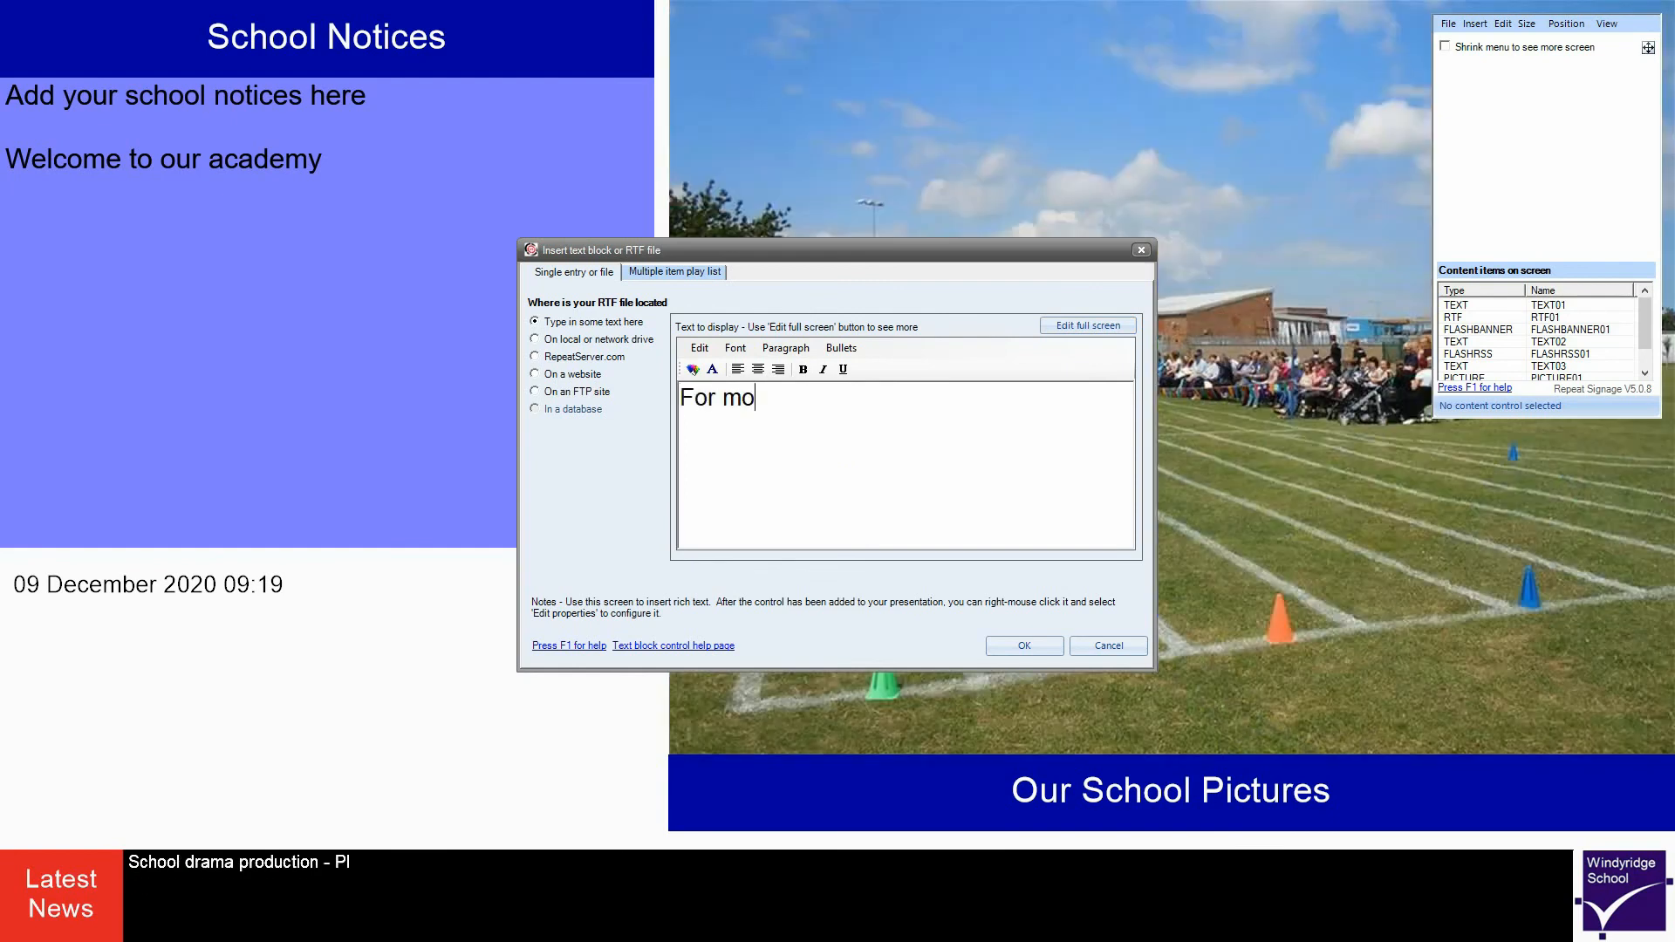
type("re information o")
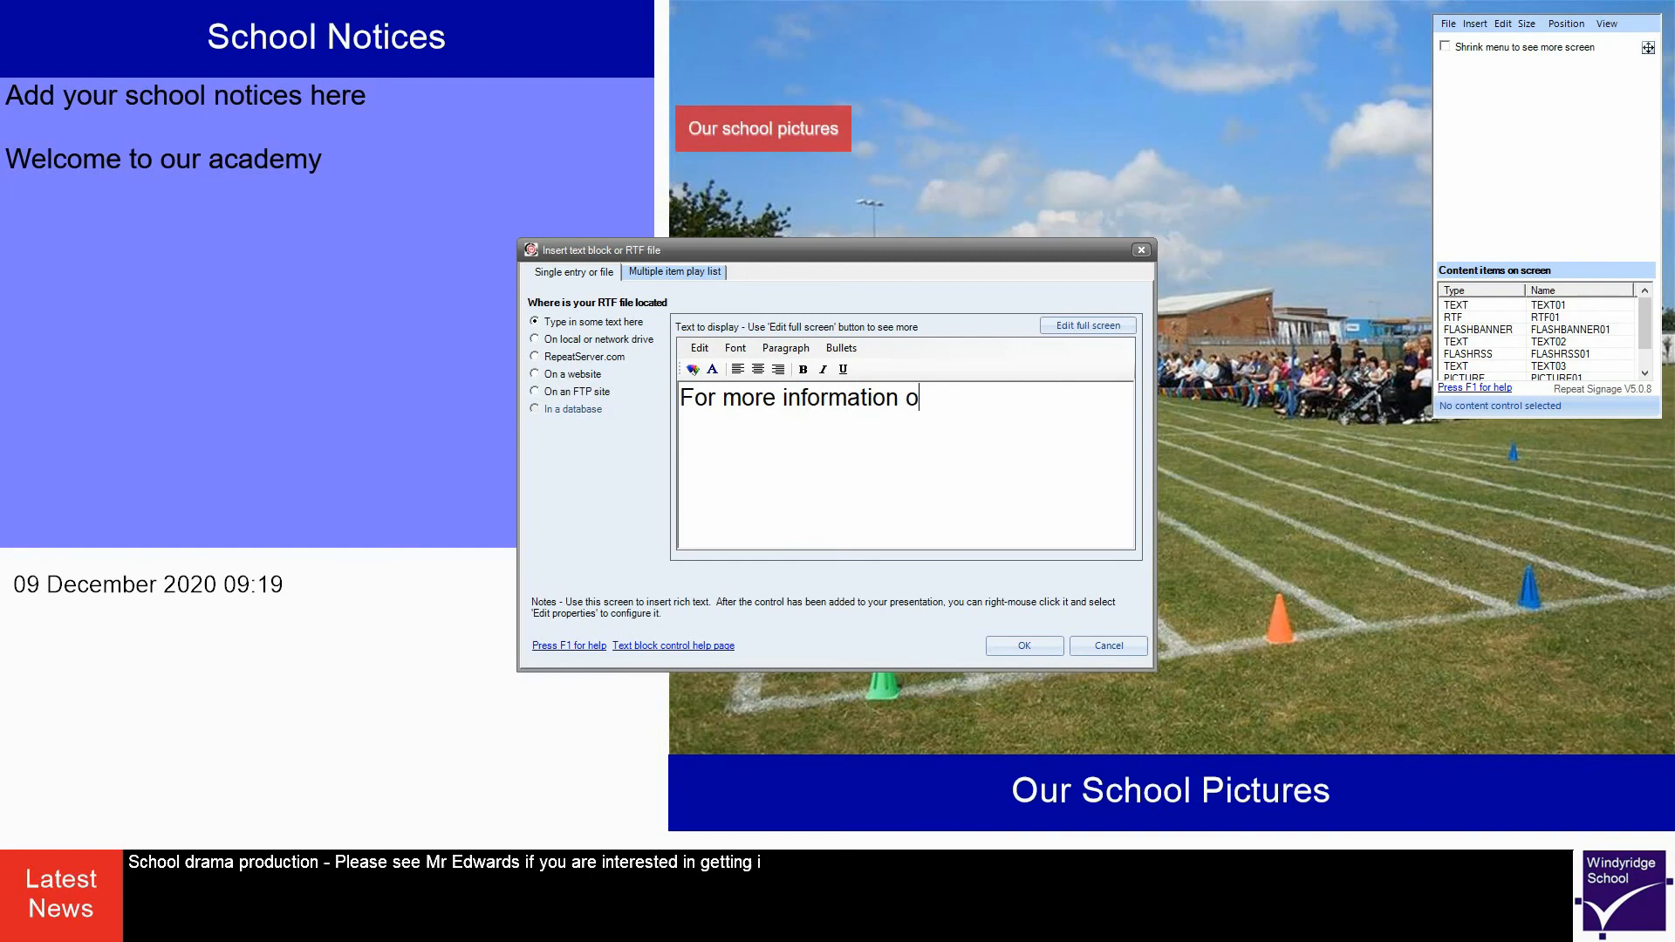
type("n our school act")
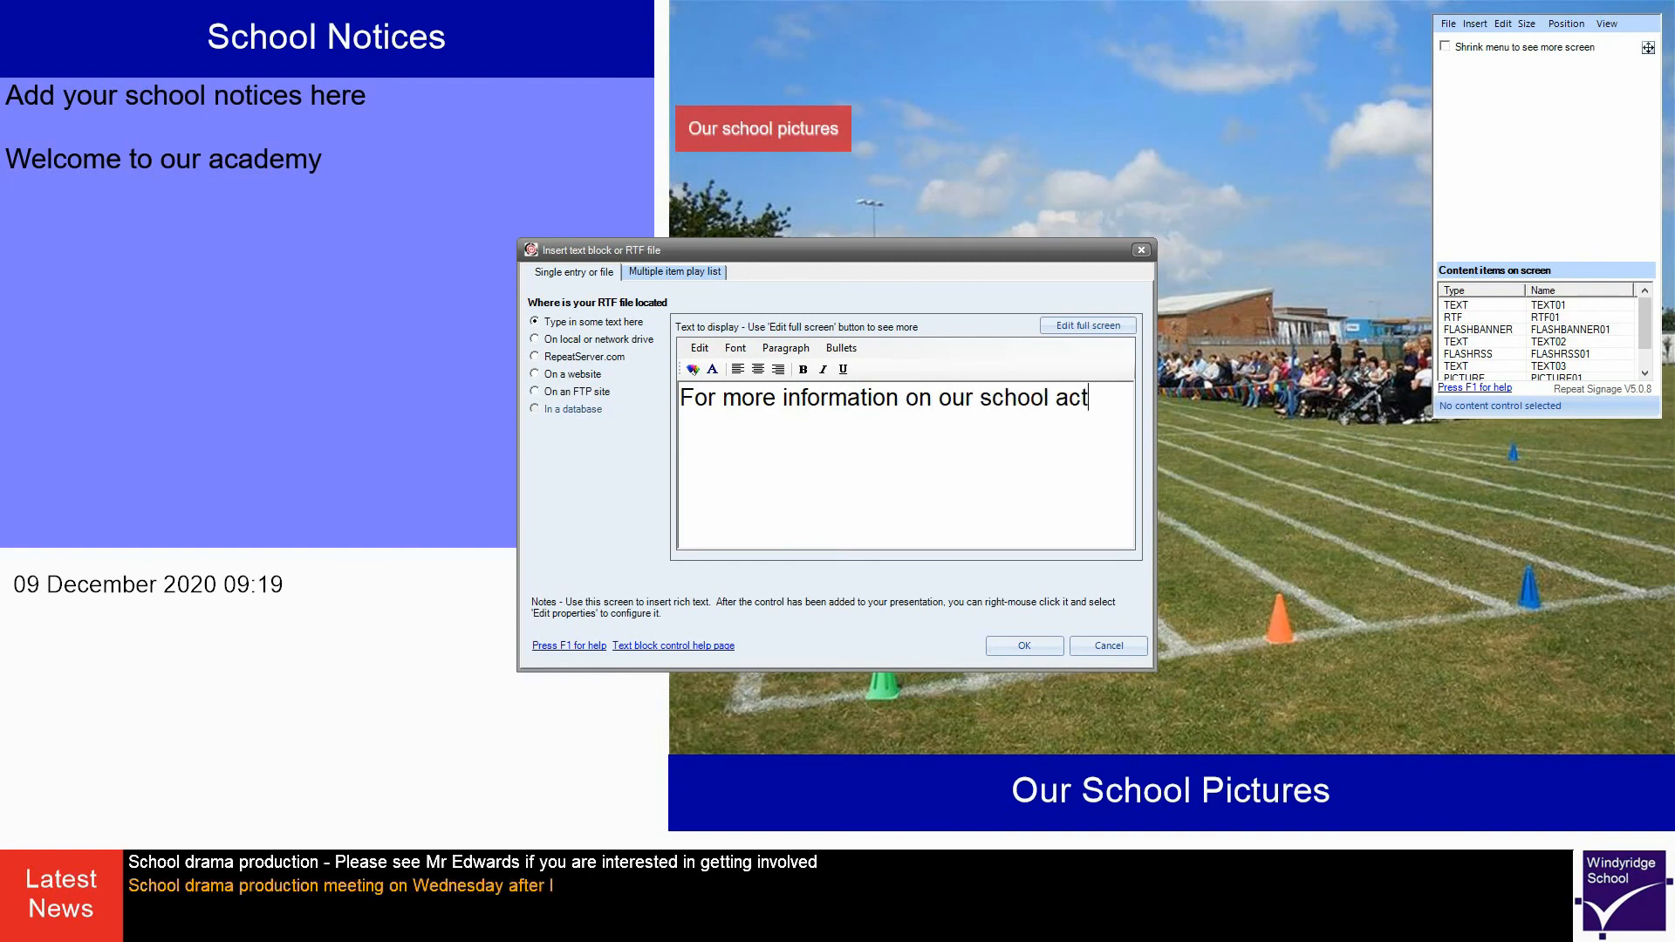
type("ivities and event")
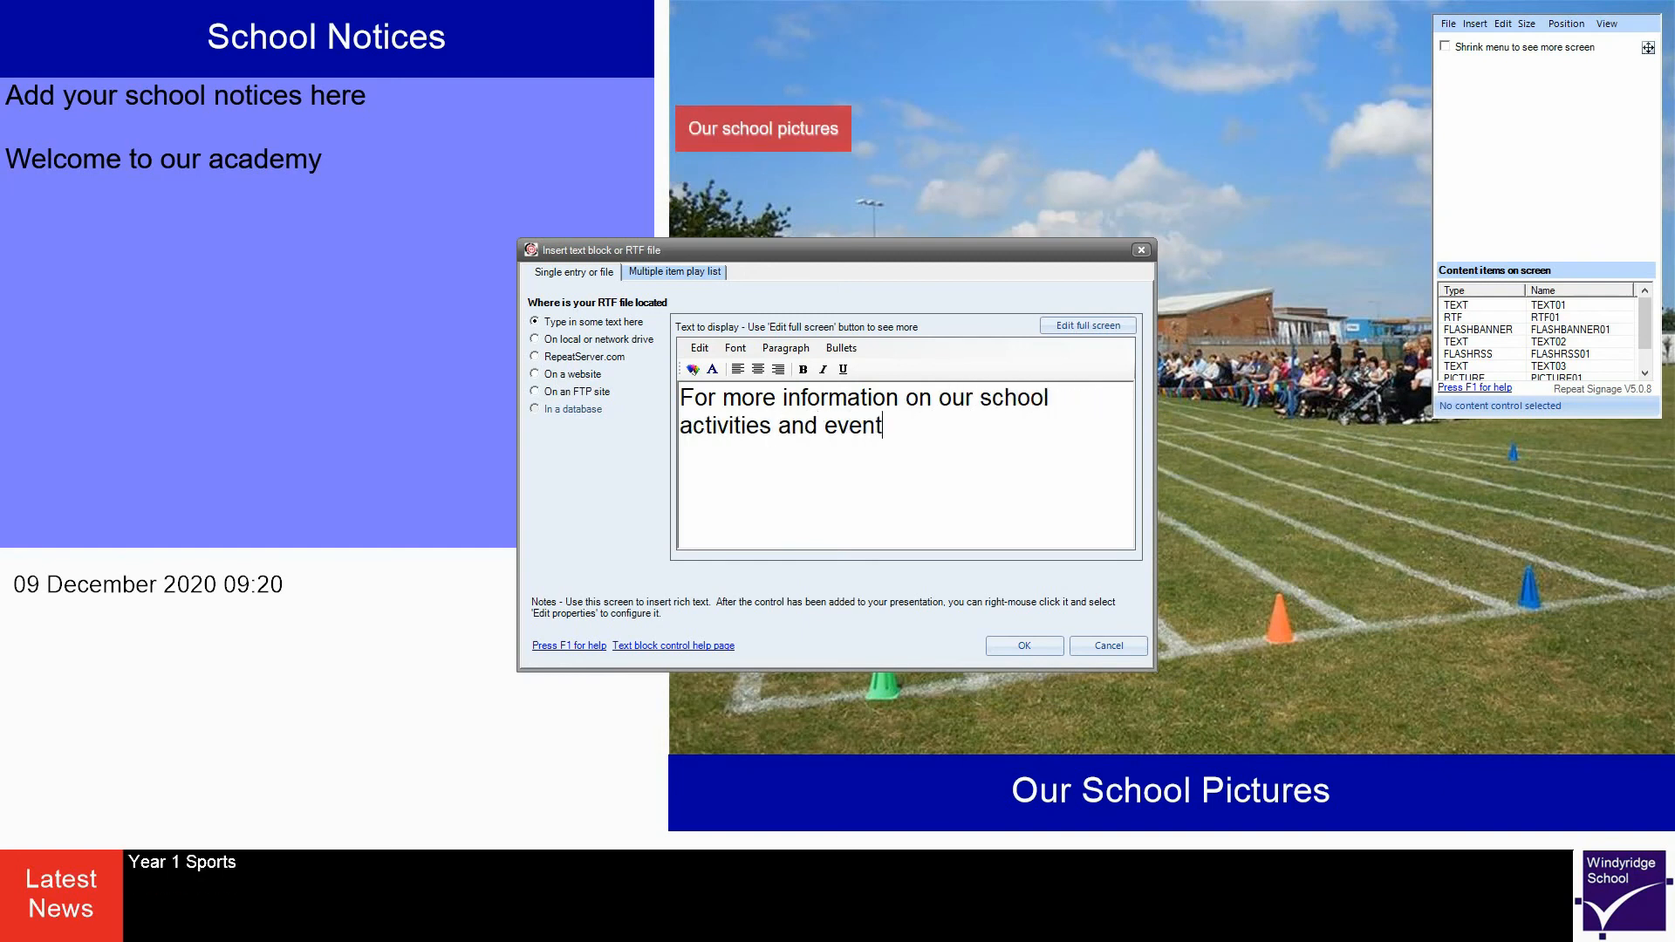
type("s please visit ou")
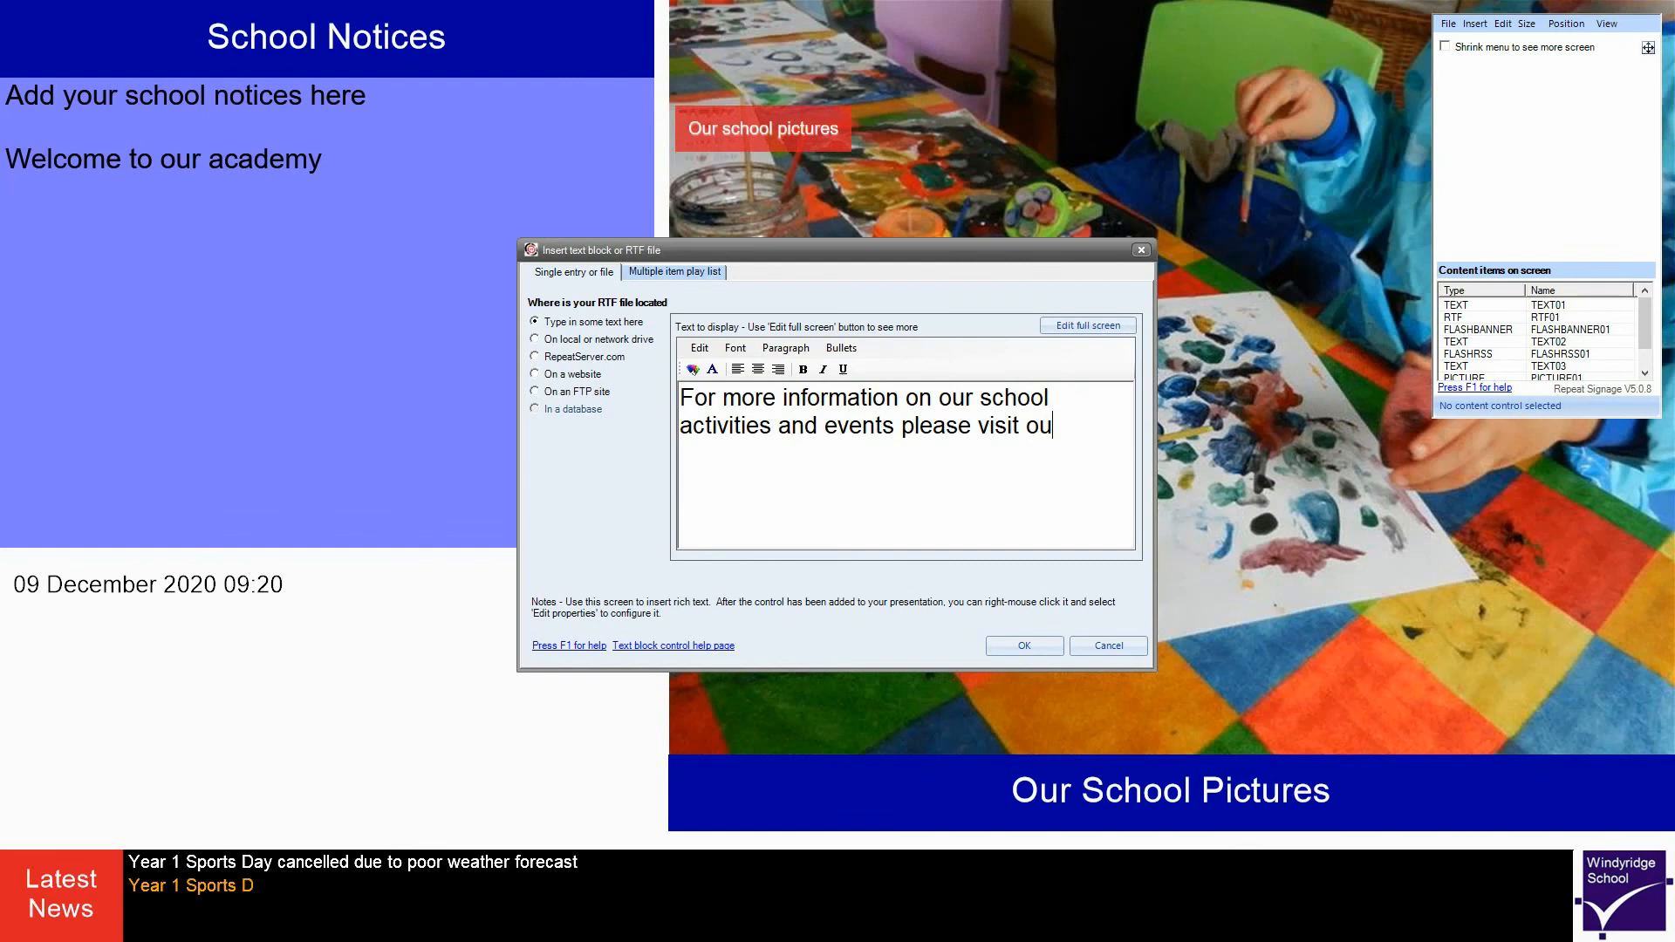
type("r websit")
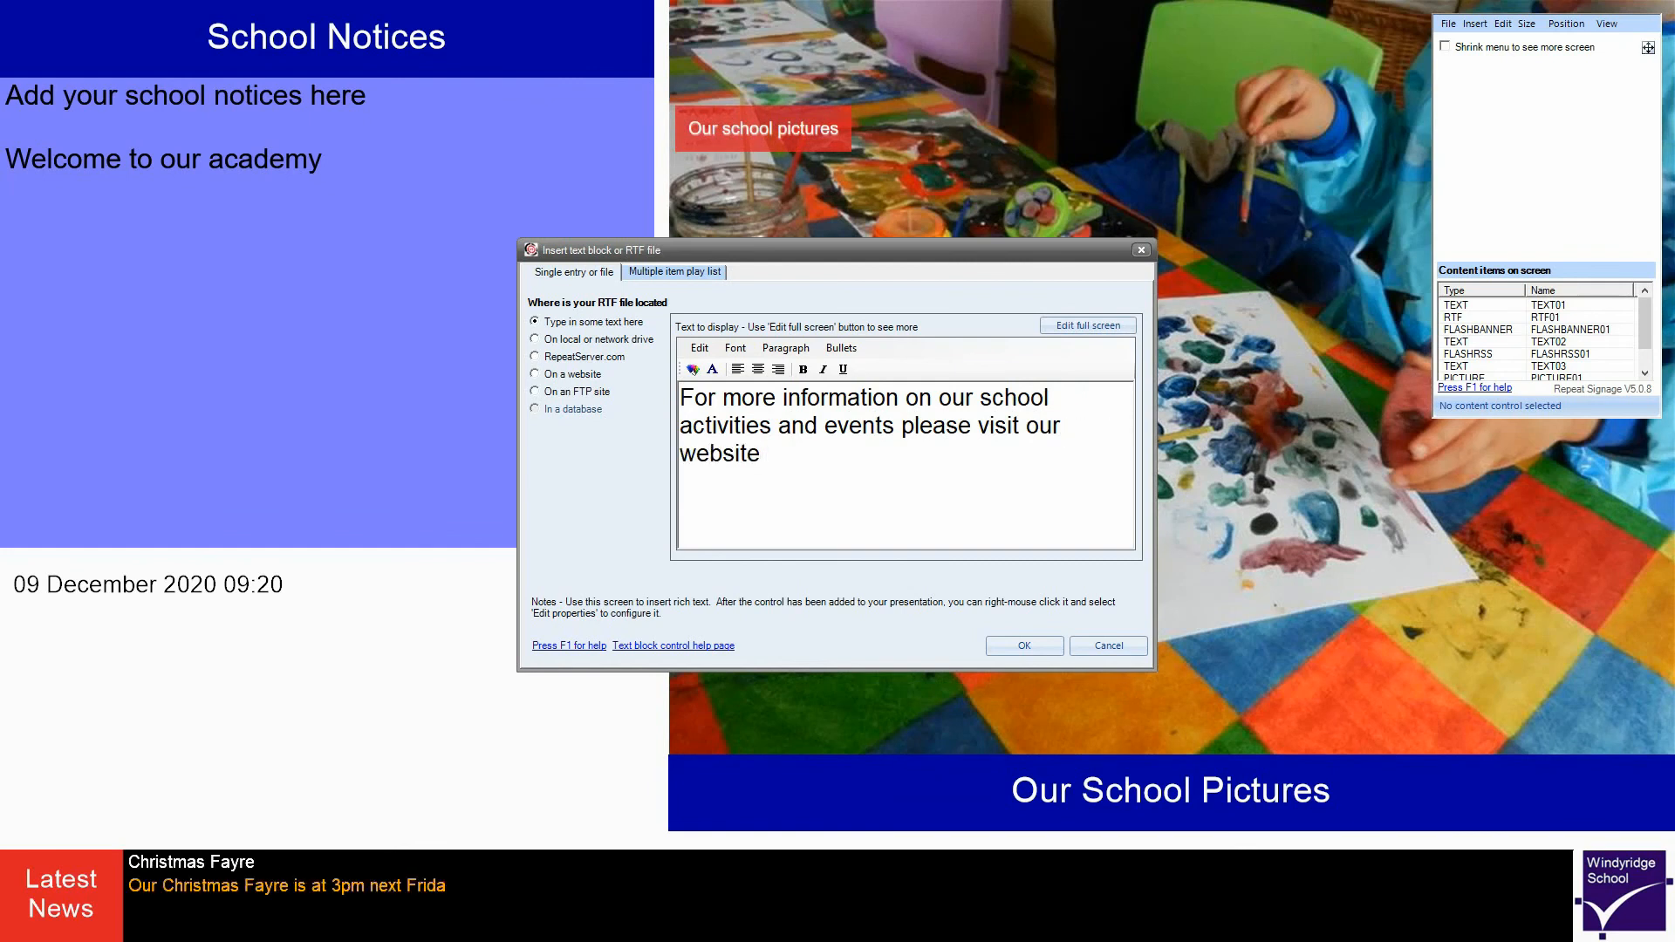
type("e")
left_click(1009, 645)
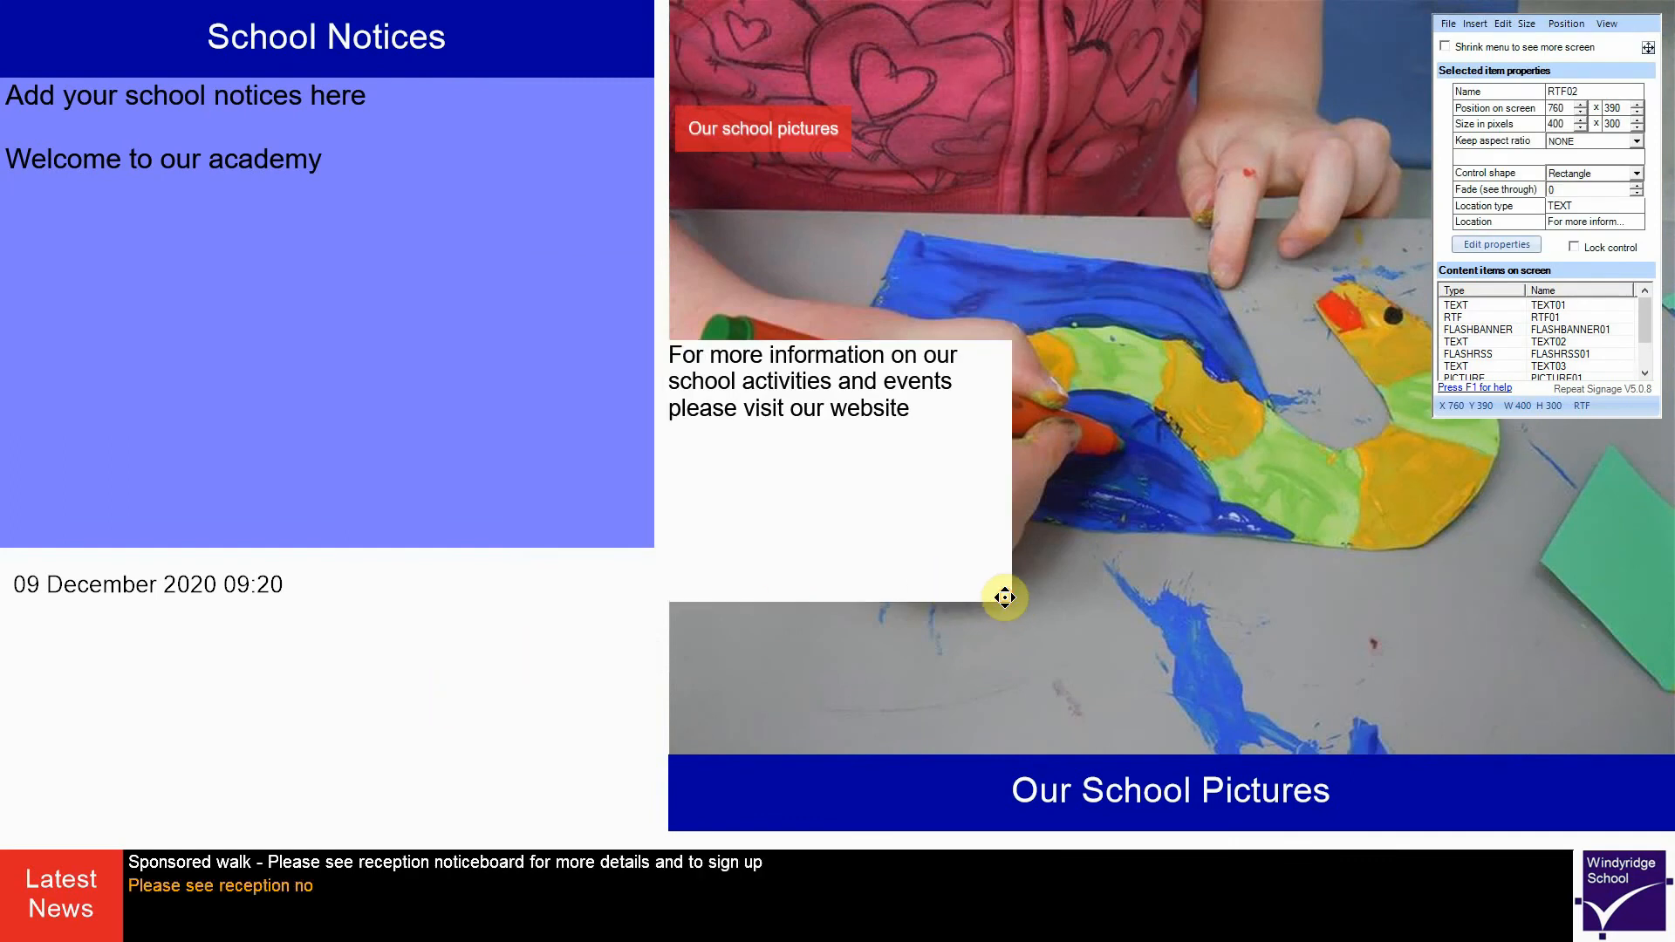
Resize the website information block to about 389 × 127 pixels, place it beneath the clock, and nudge the clock slightly down
left_click_drag(1005, 597, 1000, 447)
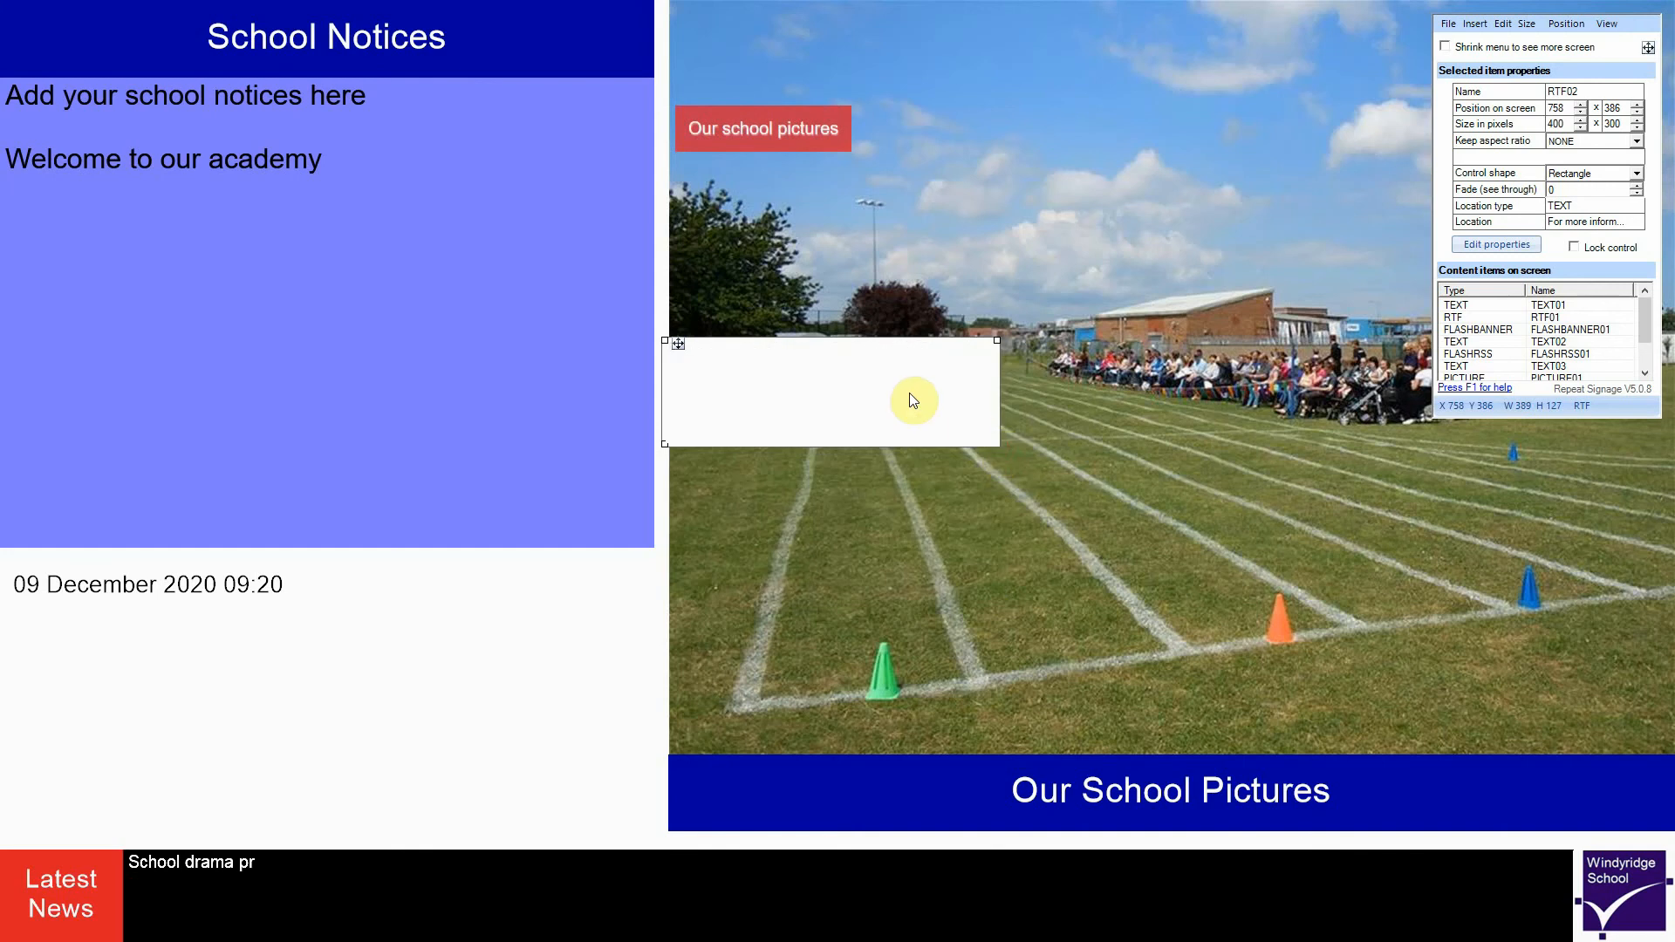
left_click_drag(901, 389, 262, 693)
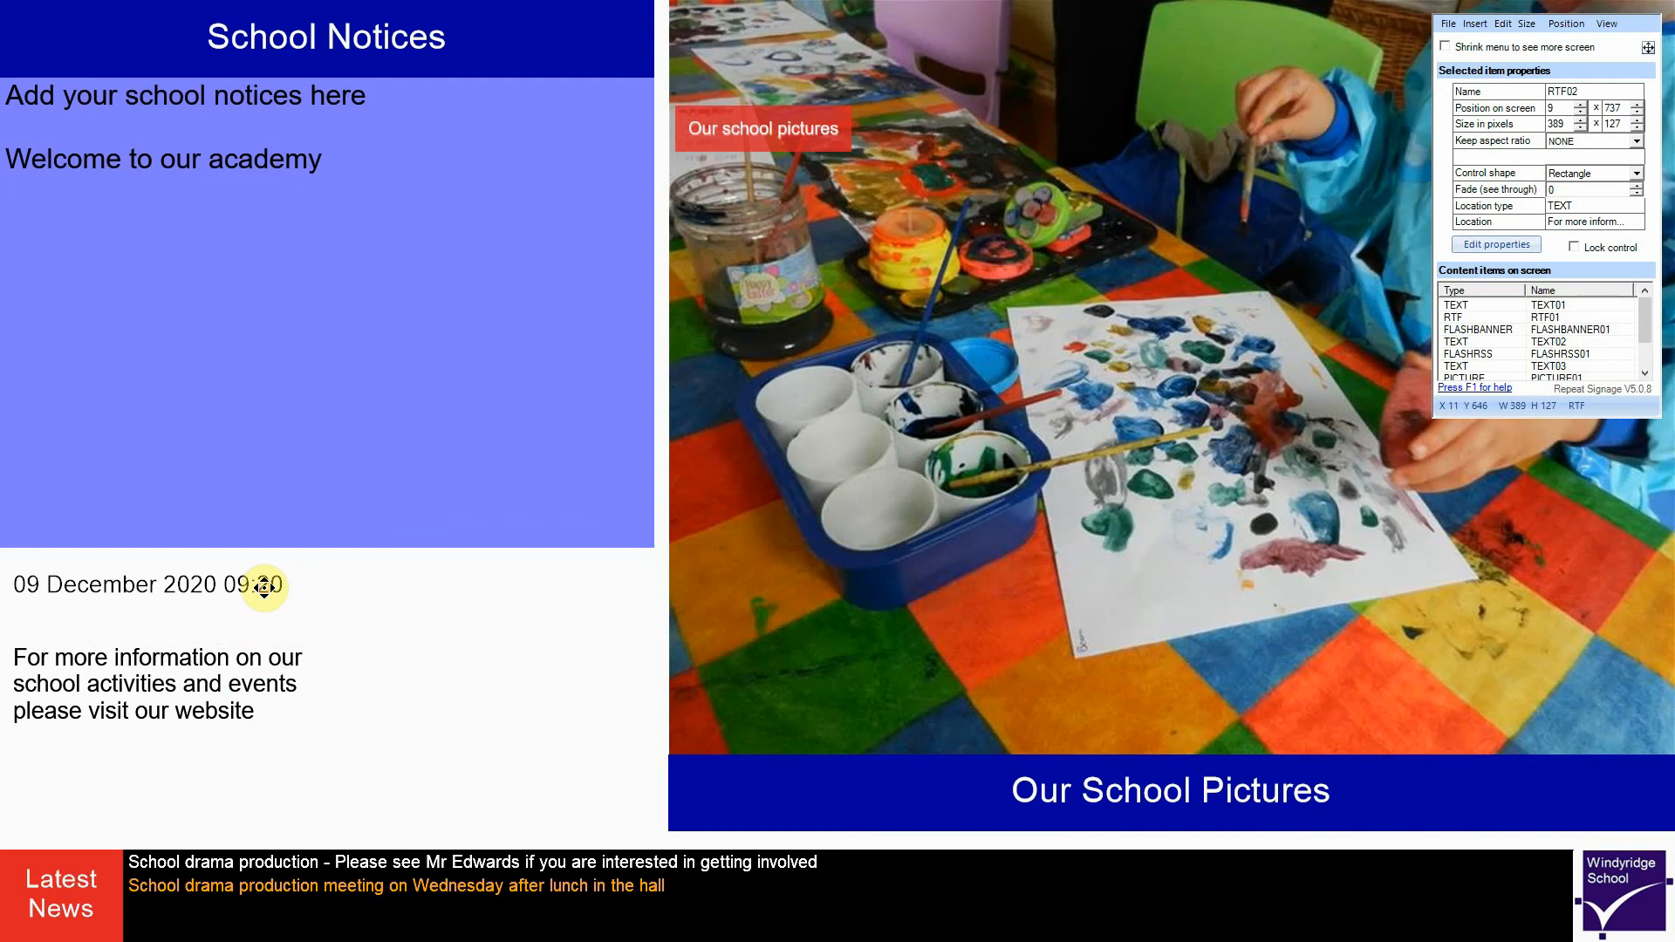
left_click_drag(265, 586, 265, 598)
left_click(274, 674)
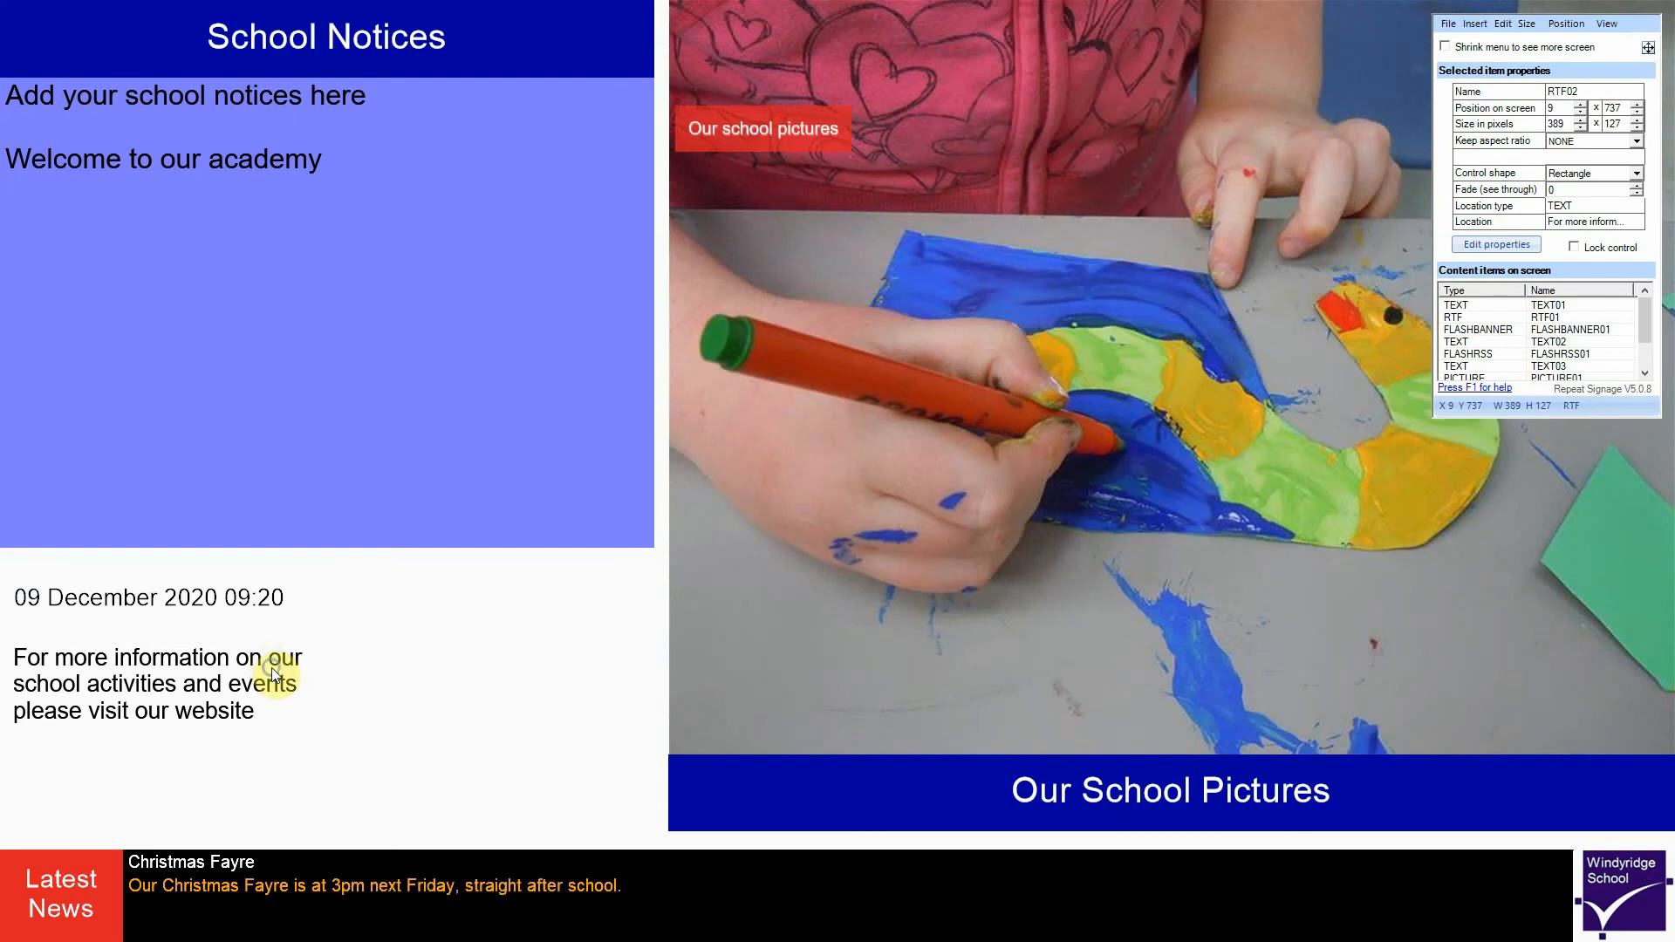
right_click(272, 672)
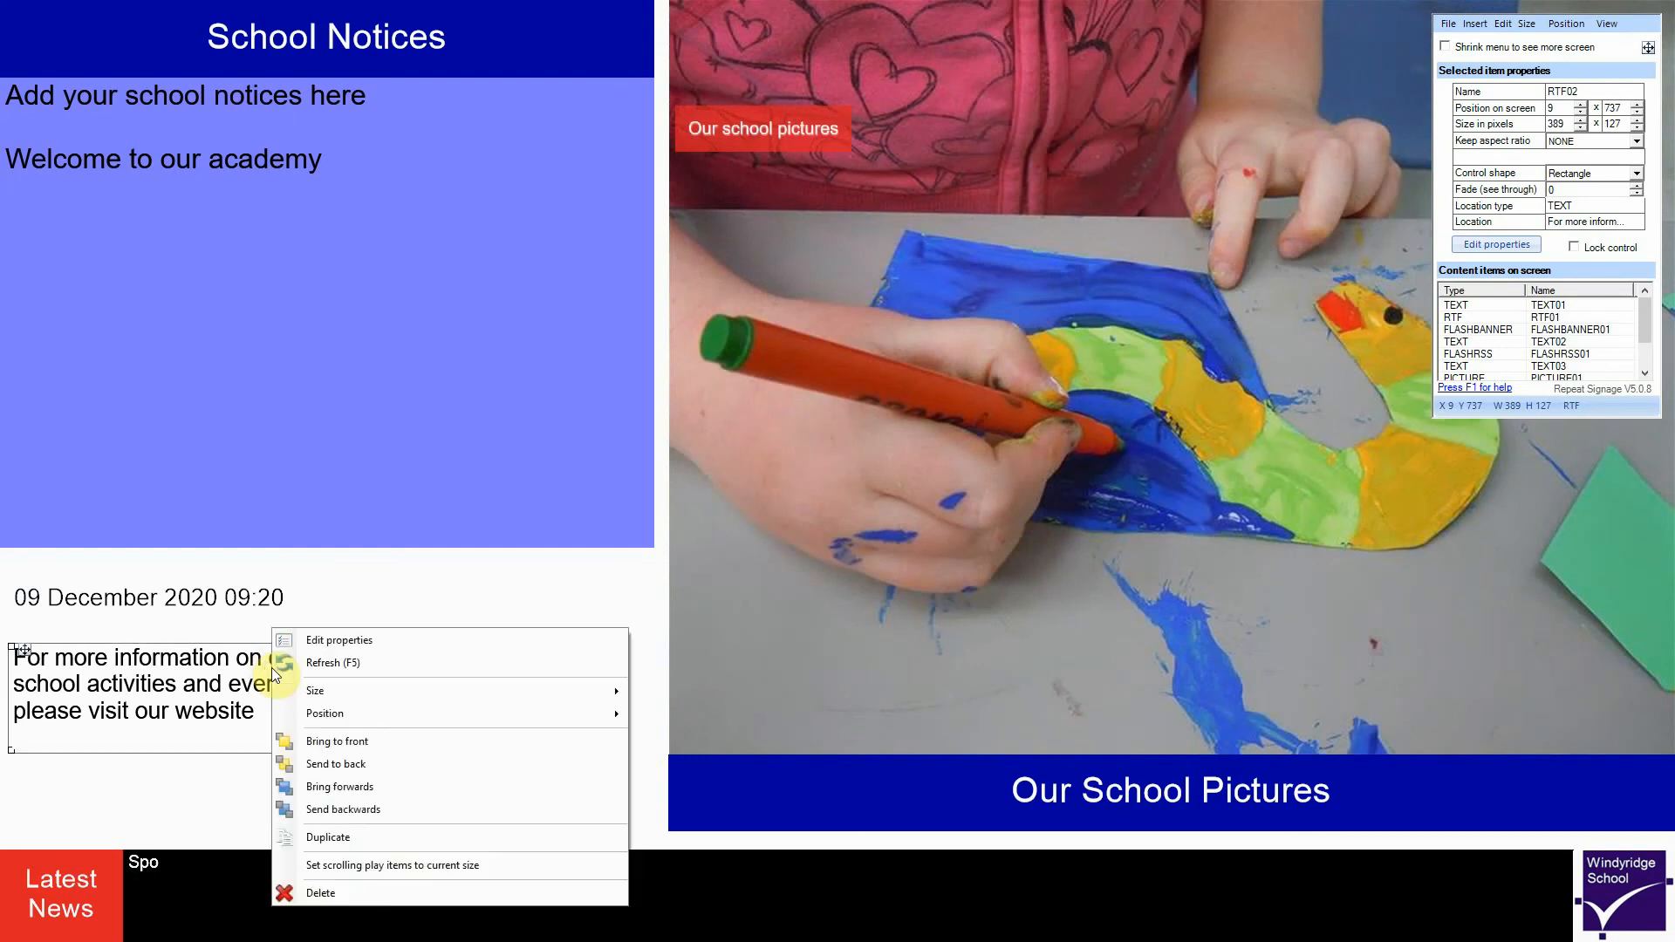
left_click(348, 837)
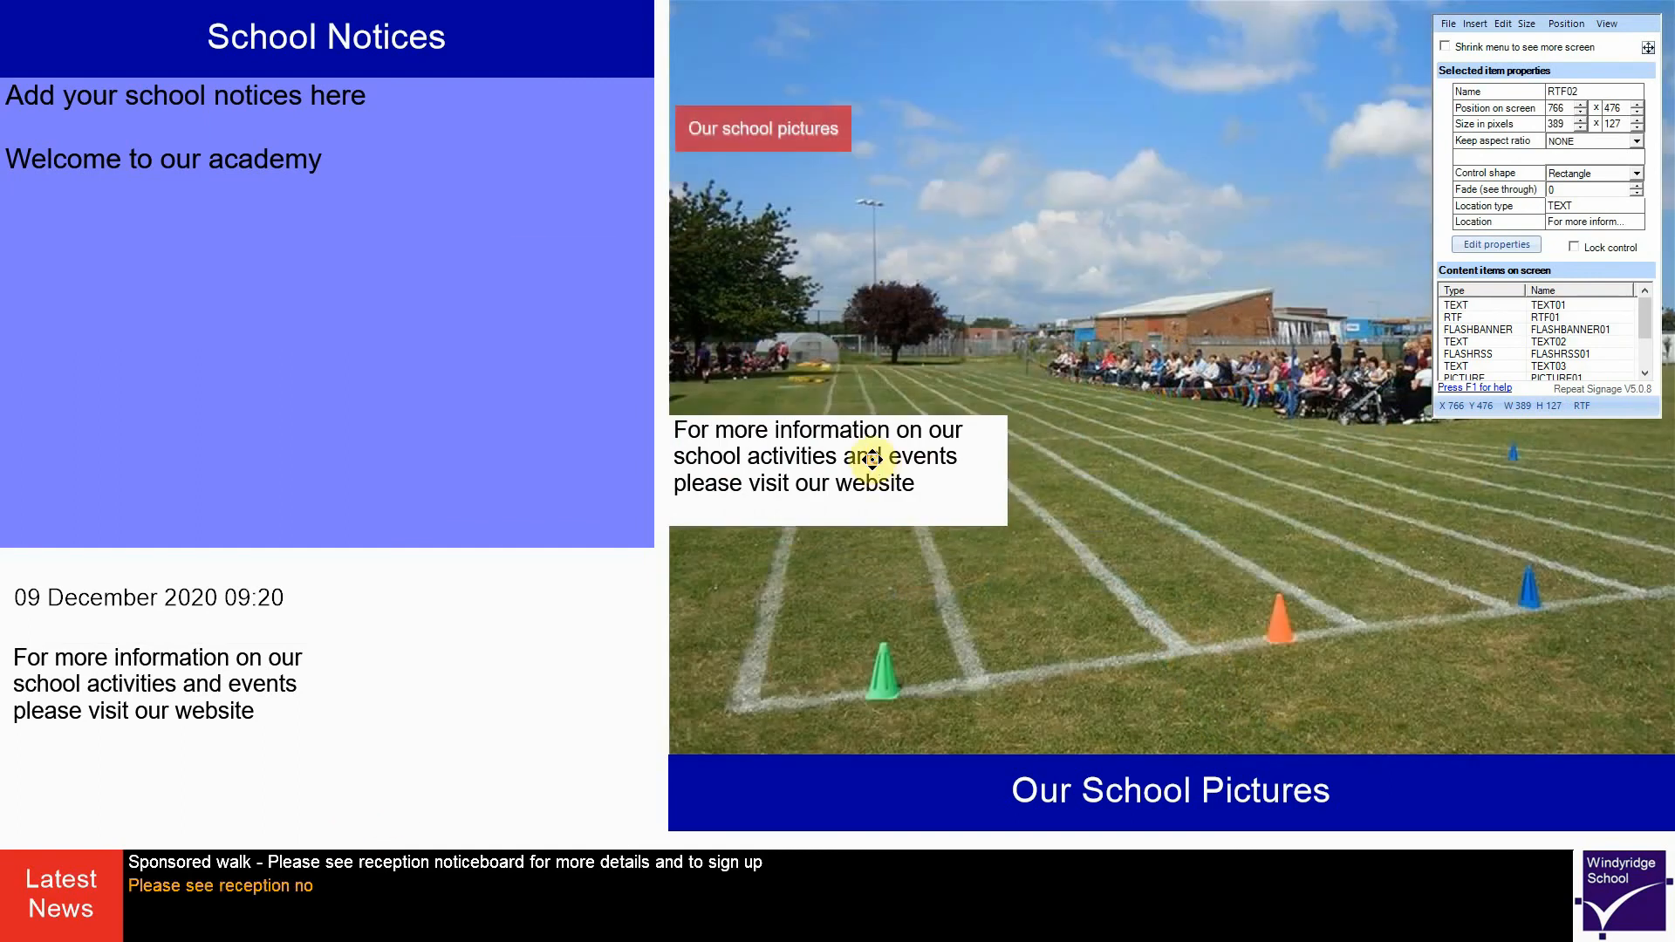
double_click(871, 458)
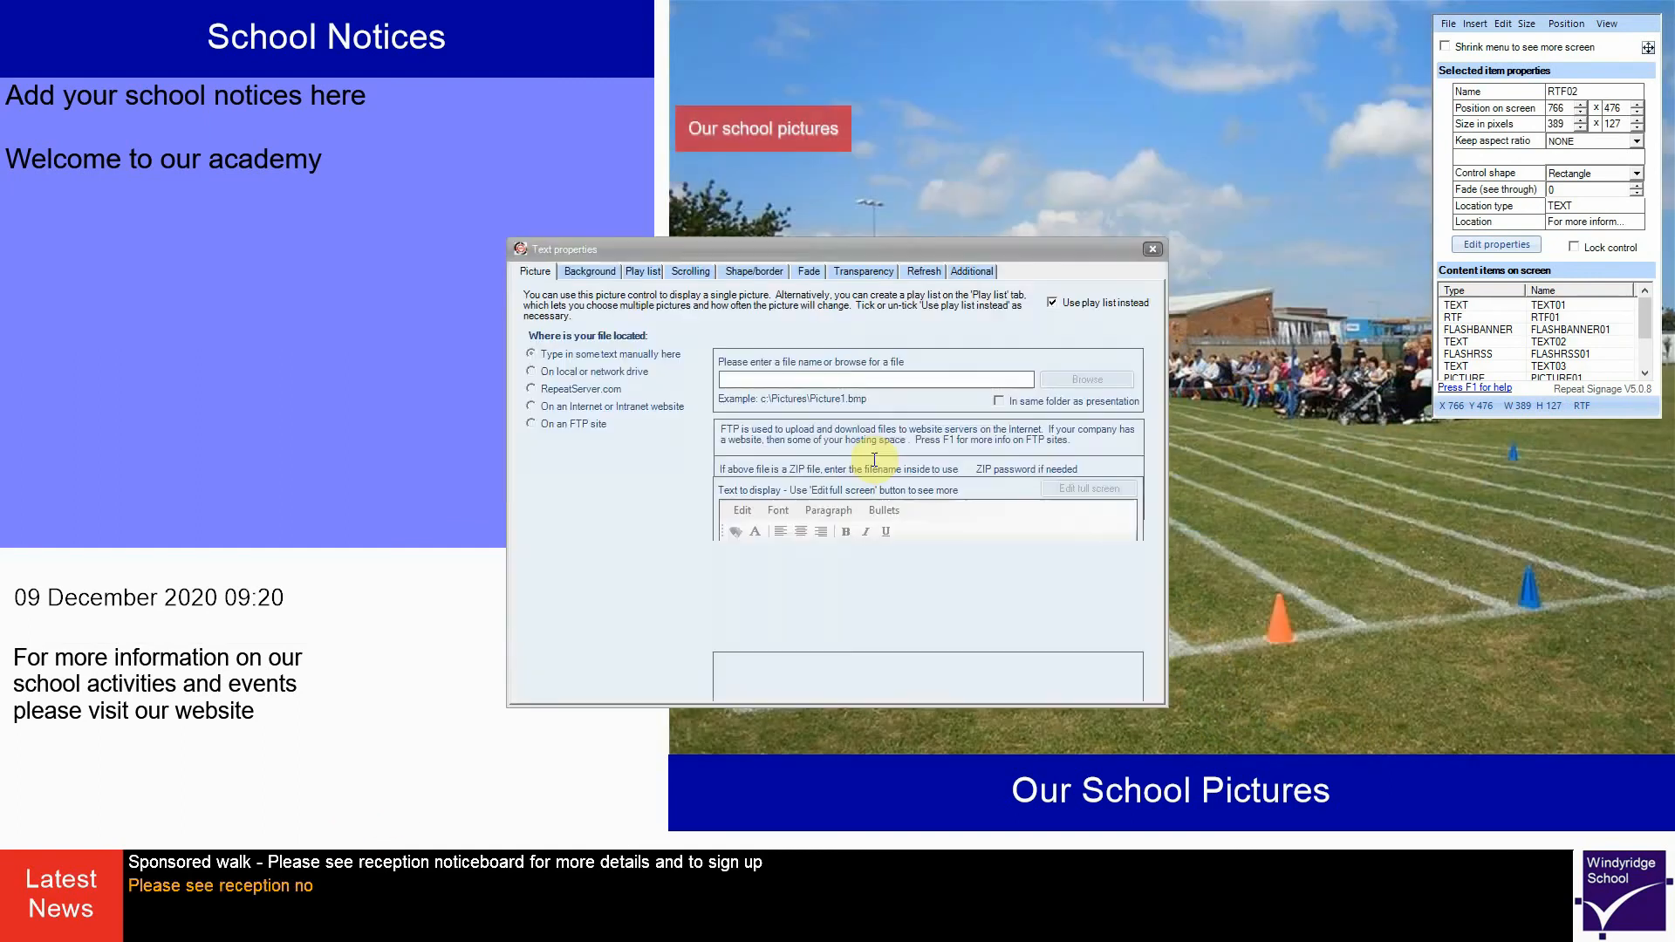
left_click(857, 494)
key("ctrl+a")
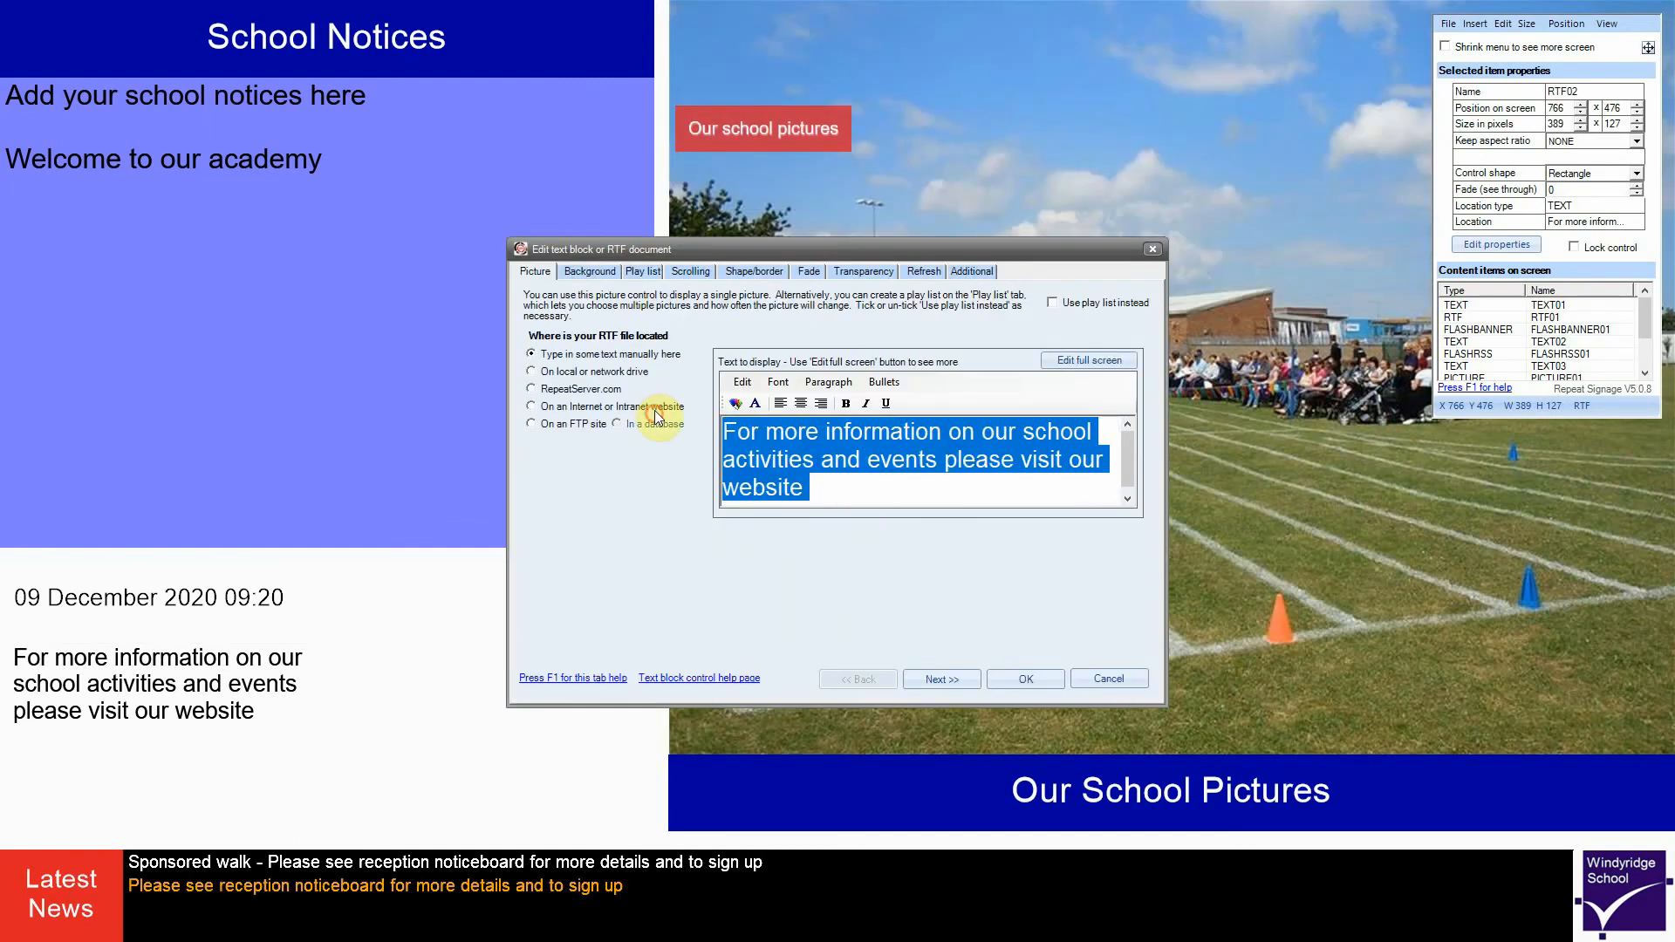
type("www.")
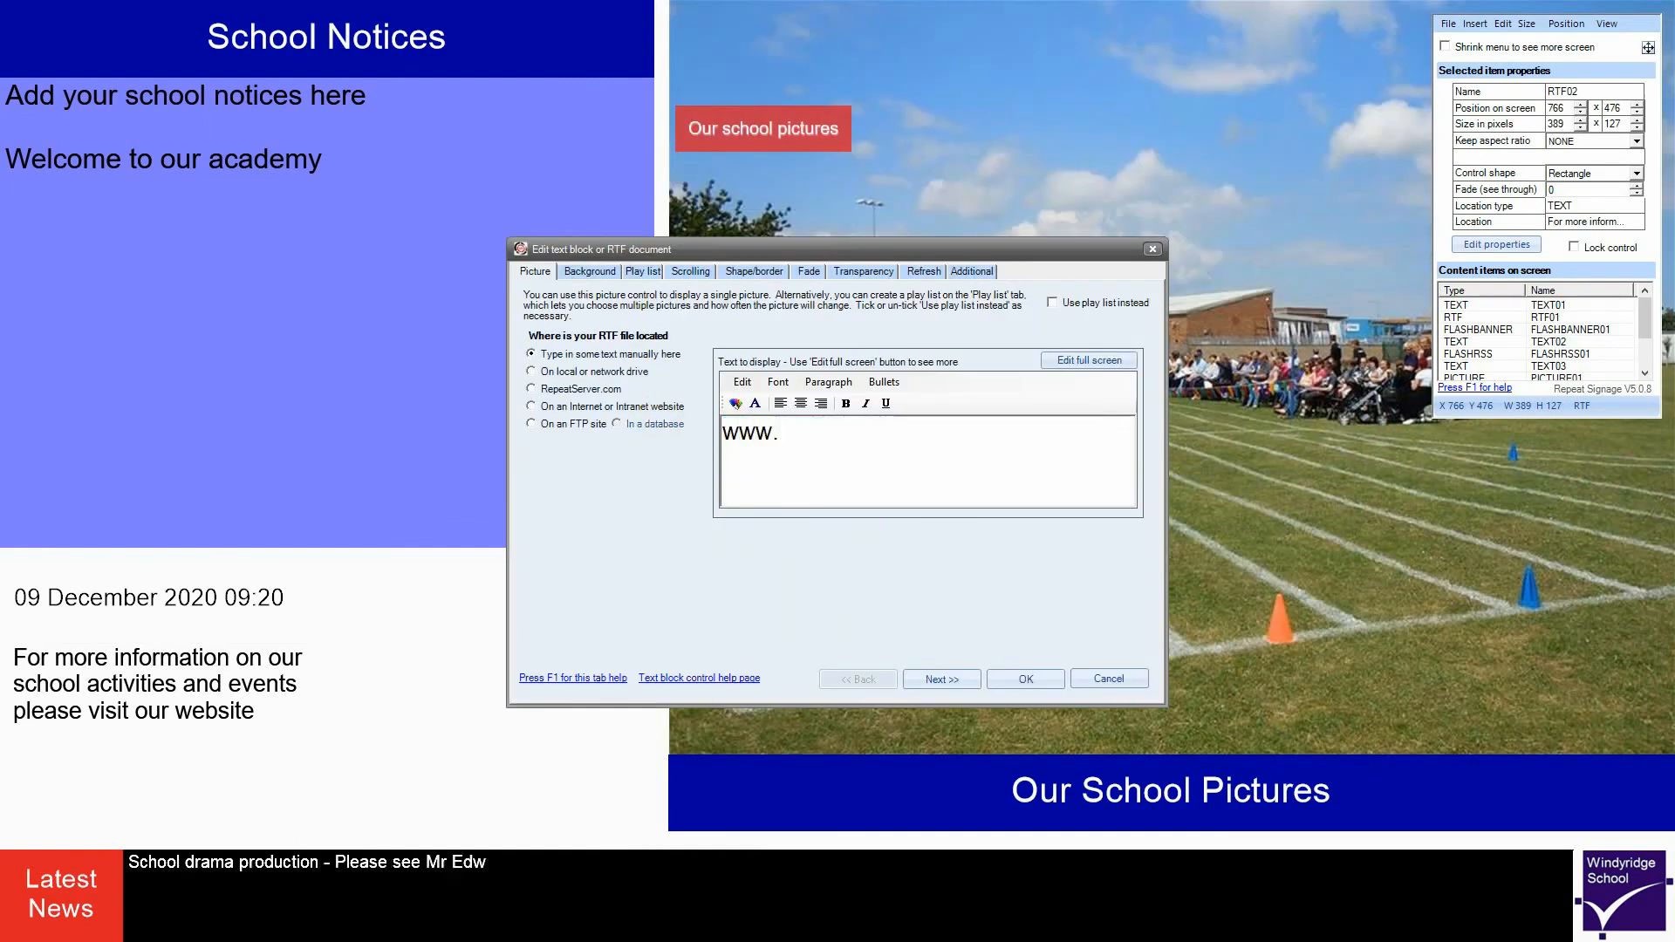
type("windyri")
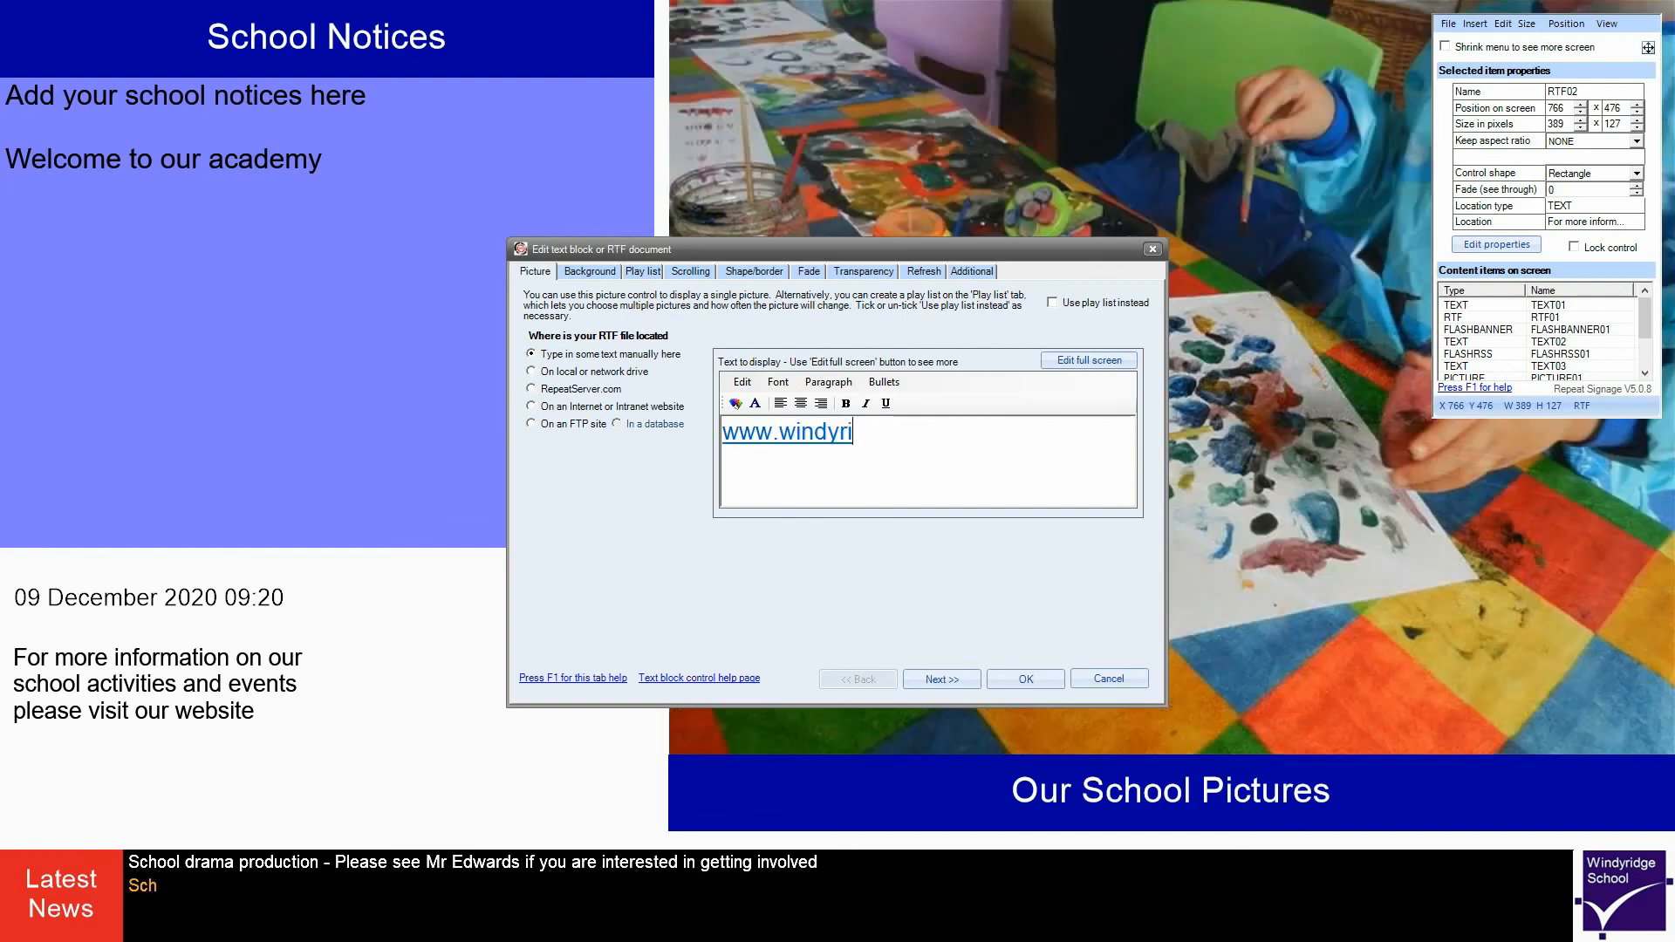
type("dgeschoo")
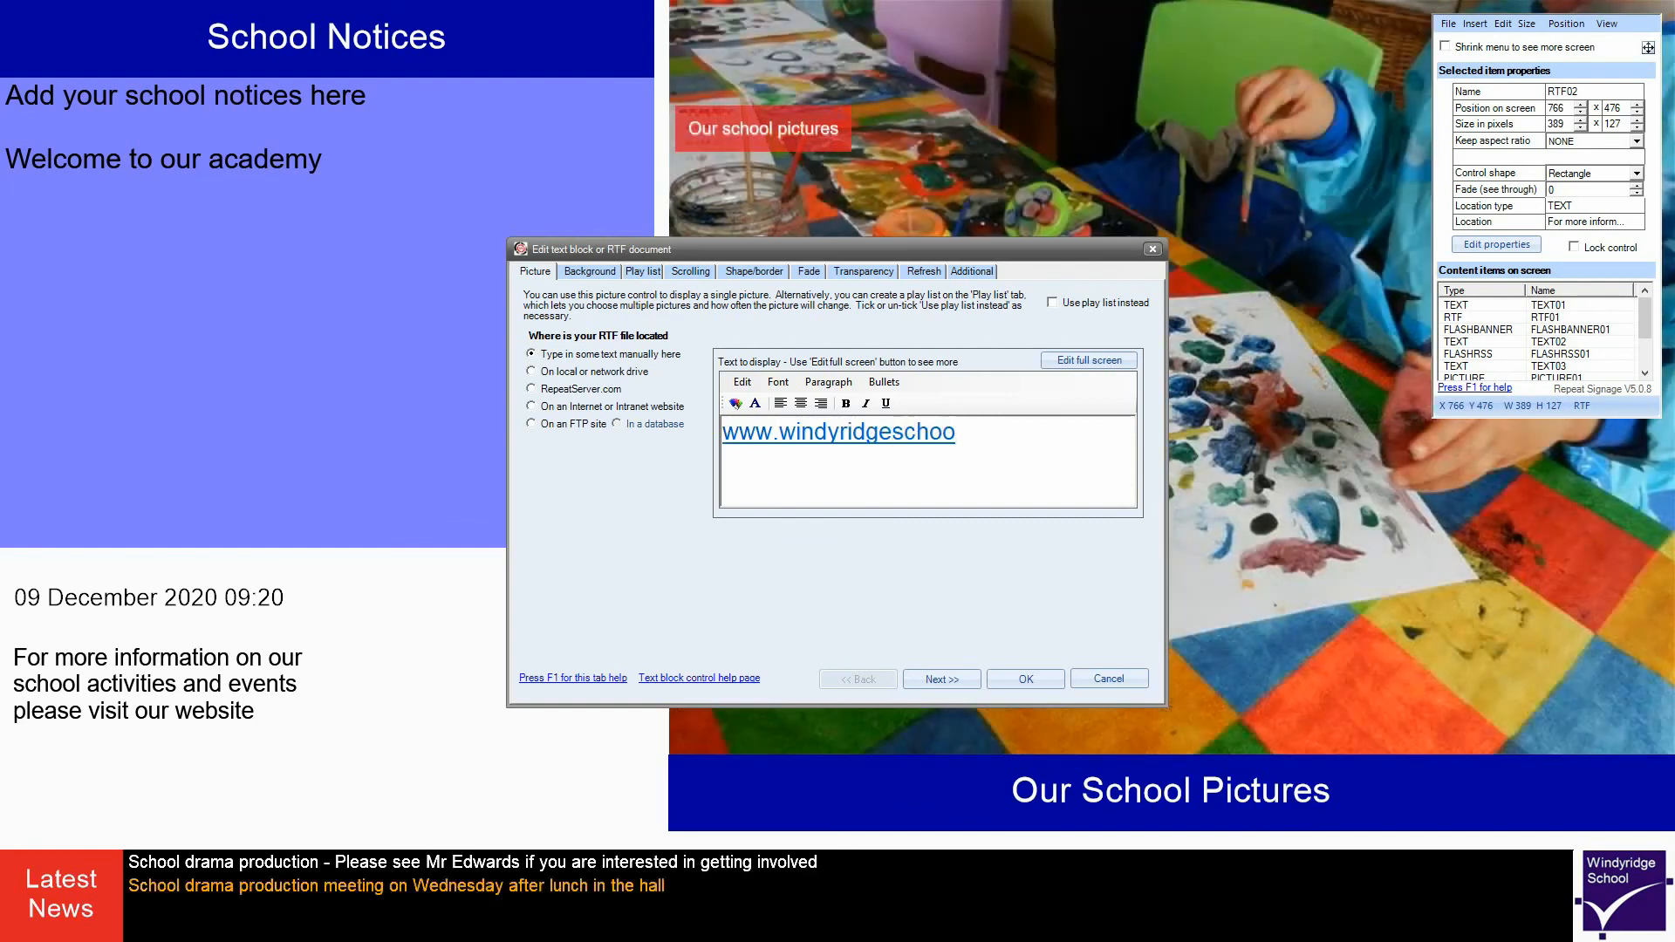
type("l.org")
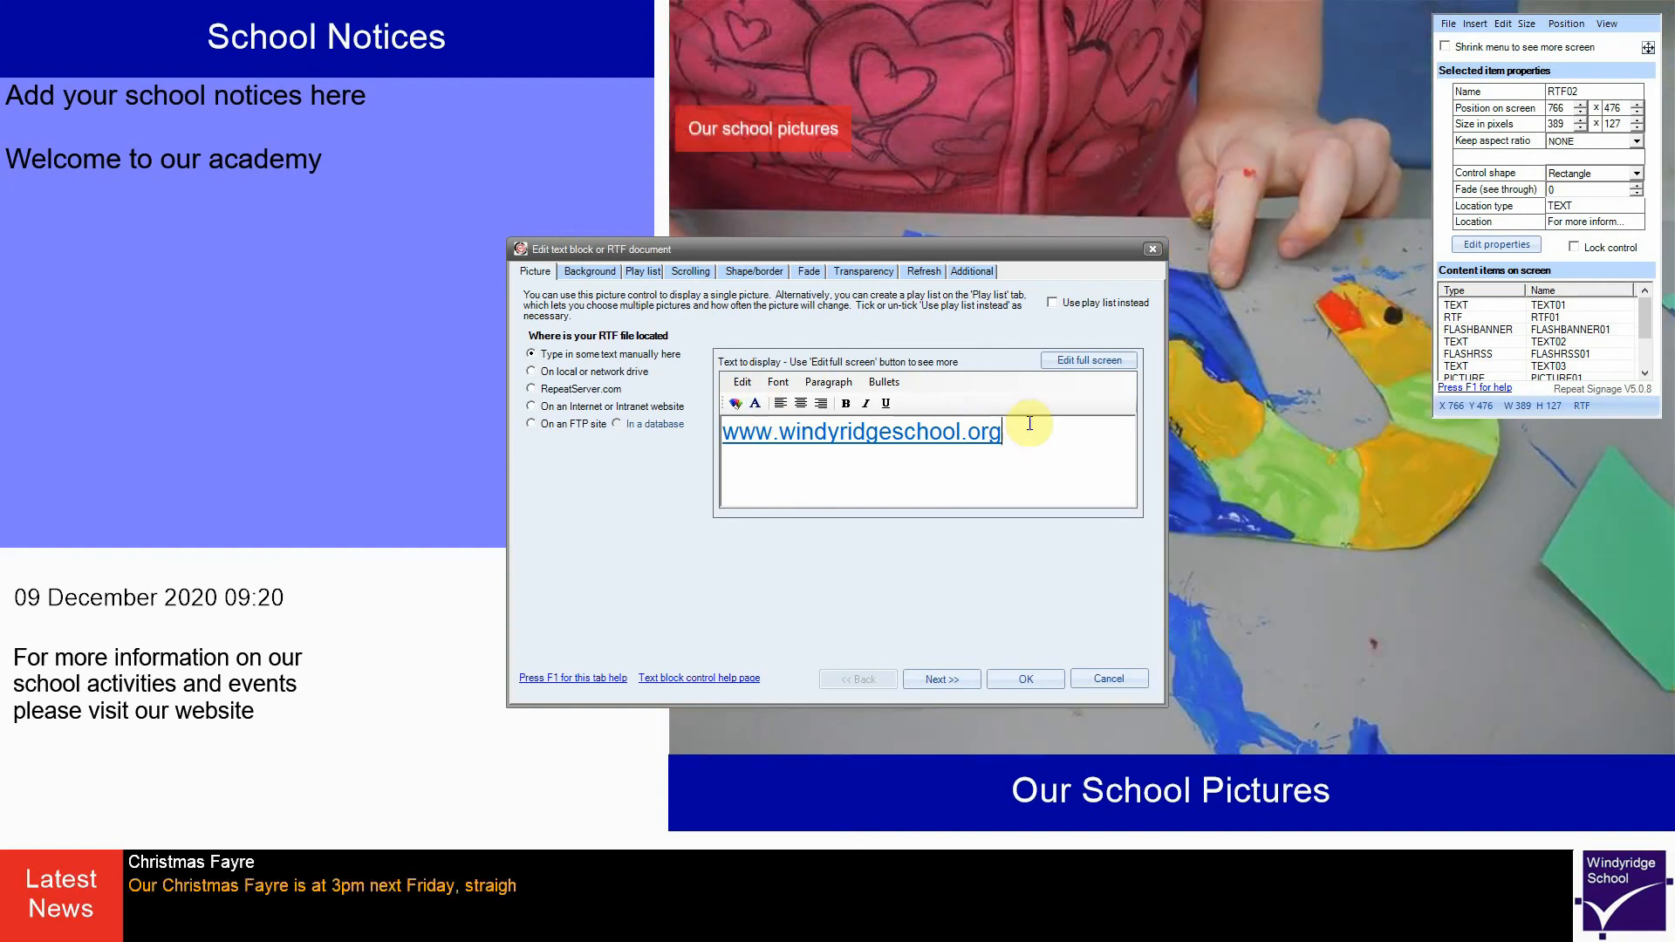
Colour the web address text red, set its font size to 26, and apply the changes to the text block
left_click_drag(1026, 434, 721, 446)
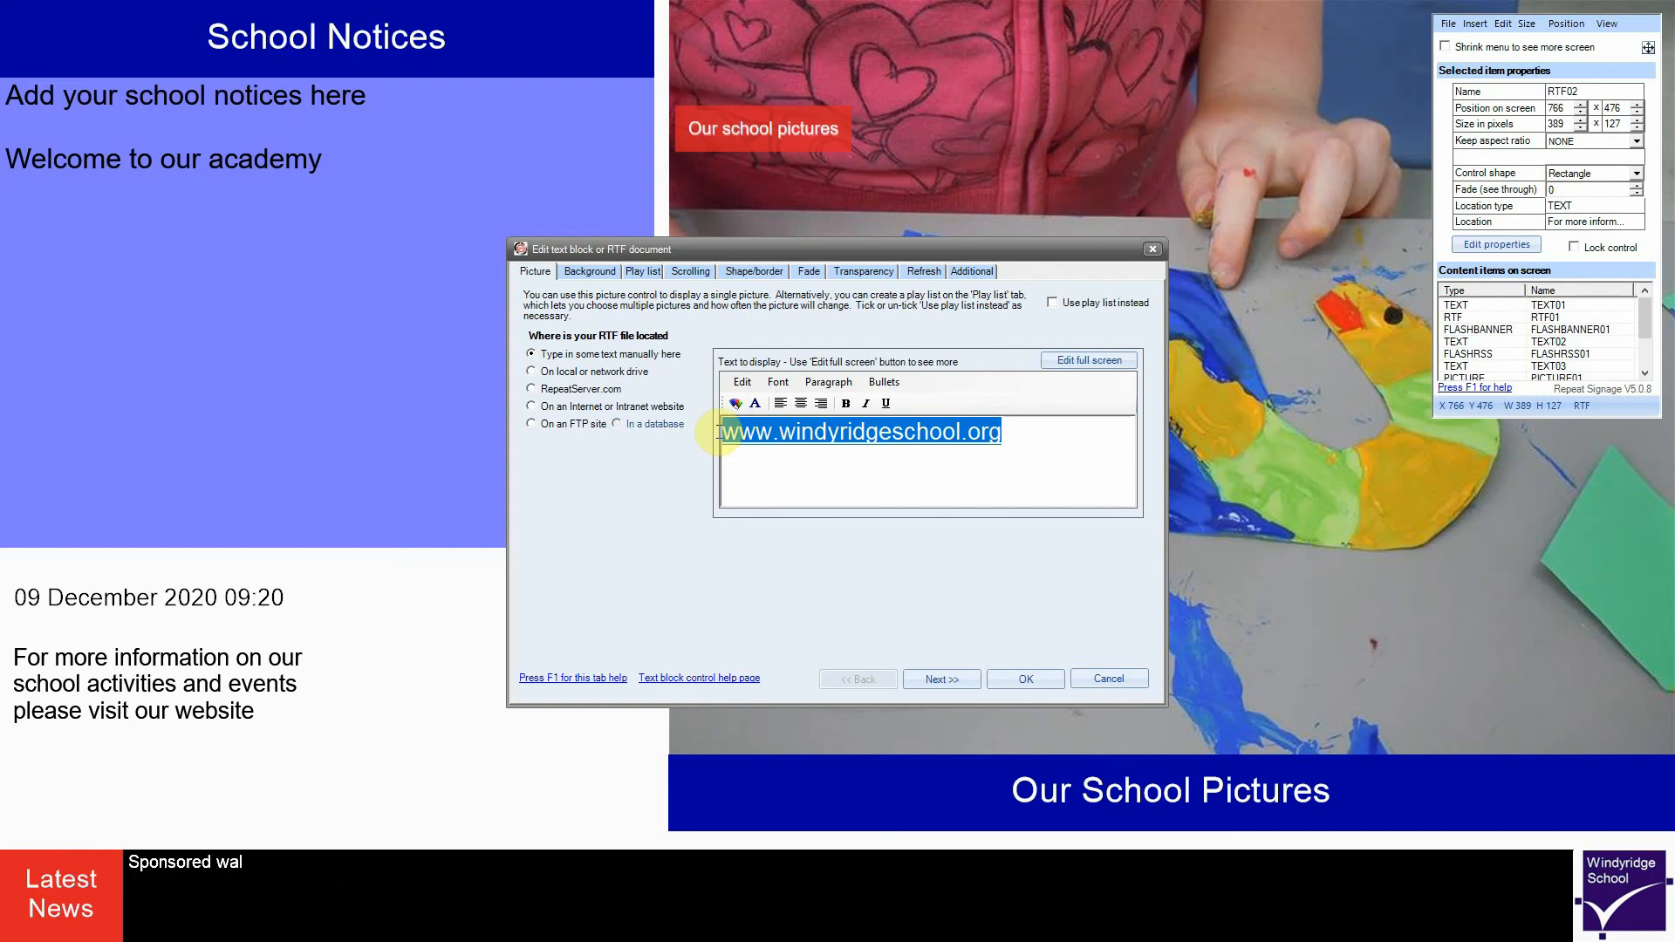
left_click(734, 401)
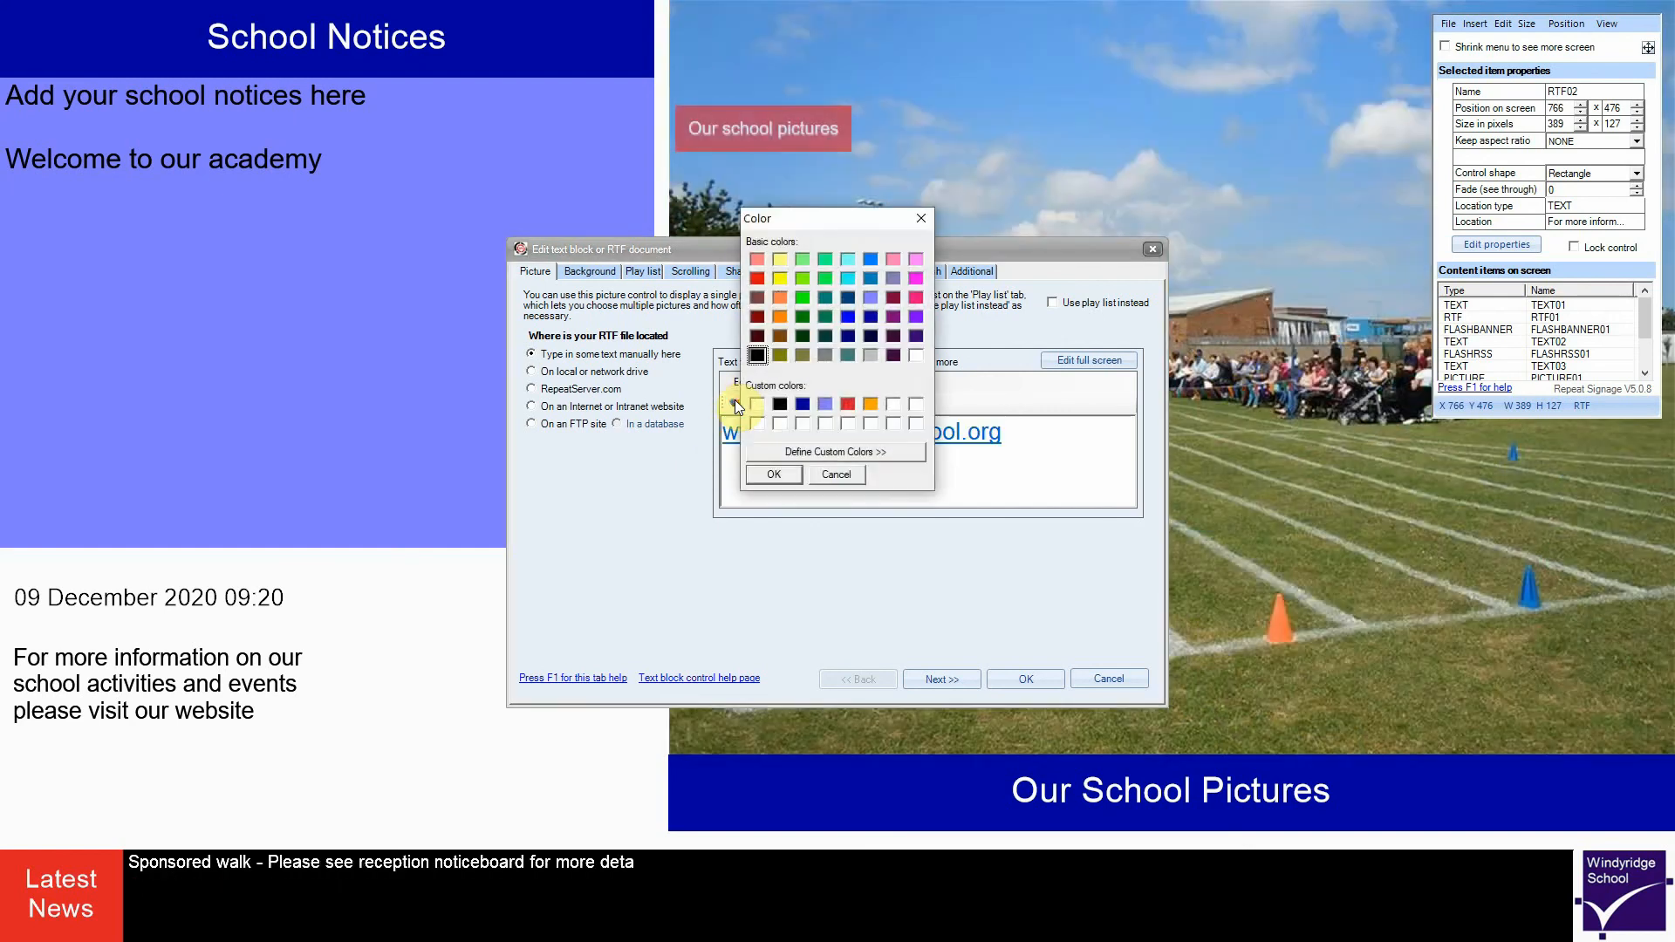
left_click(756, 279)
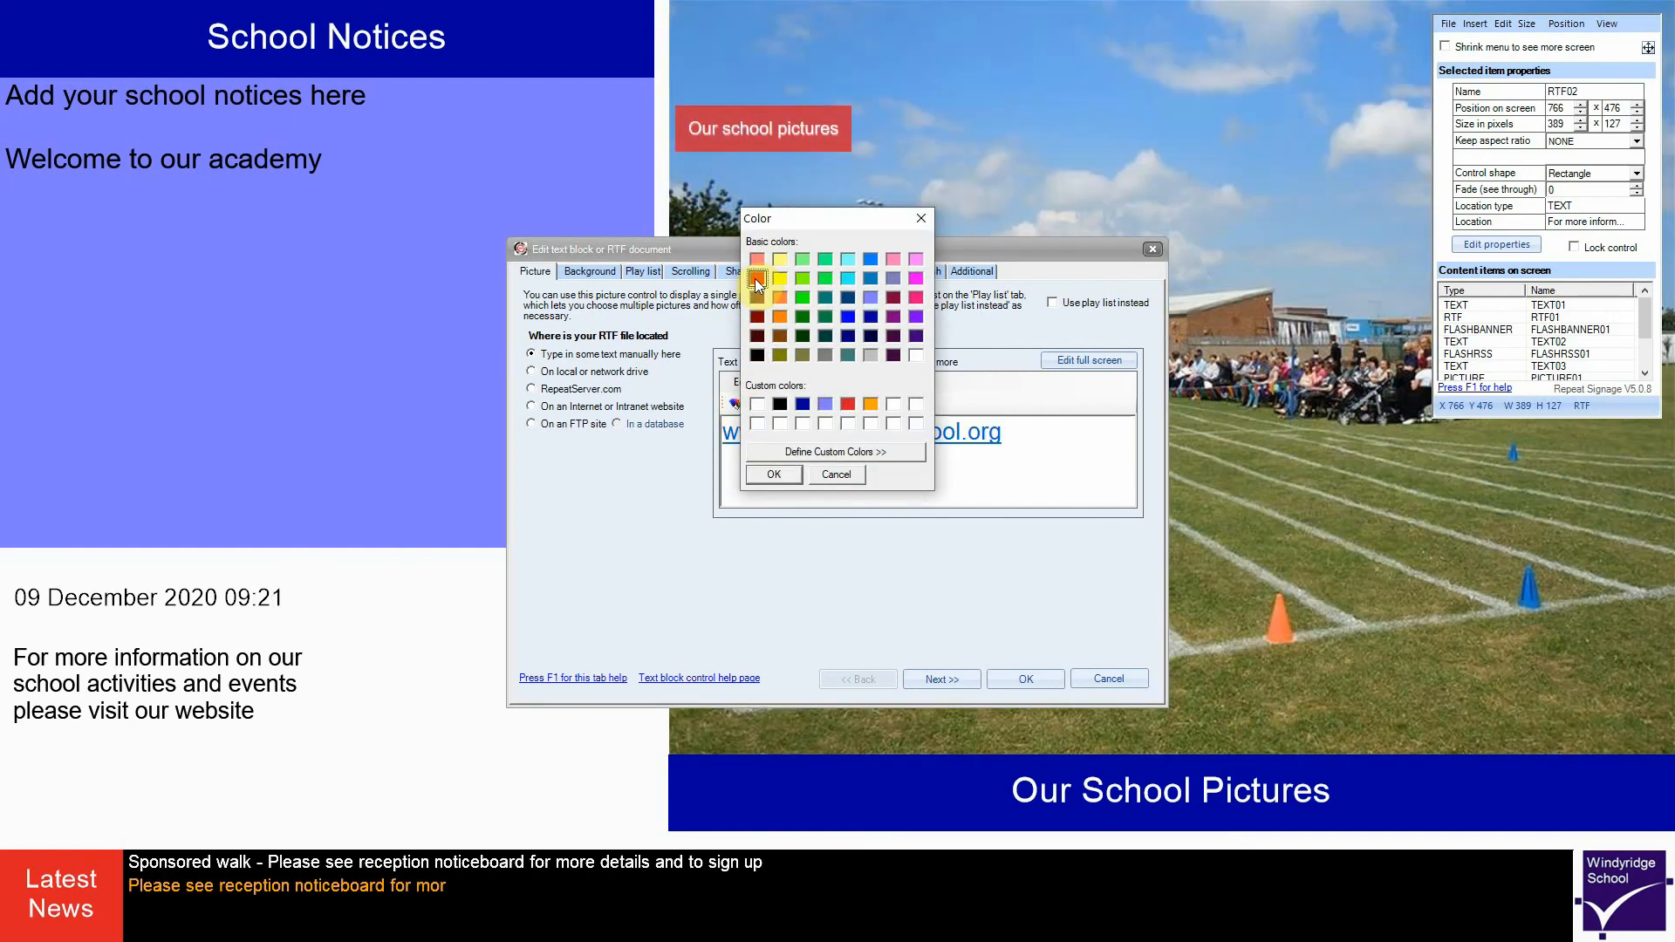
left_click(793, 476)
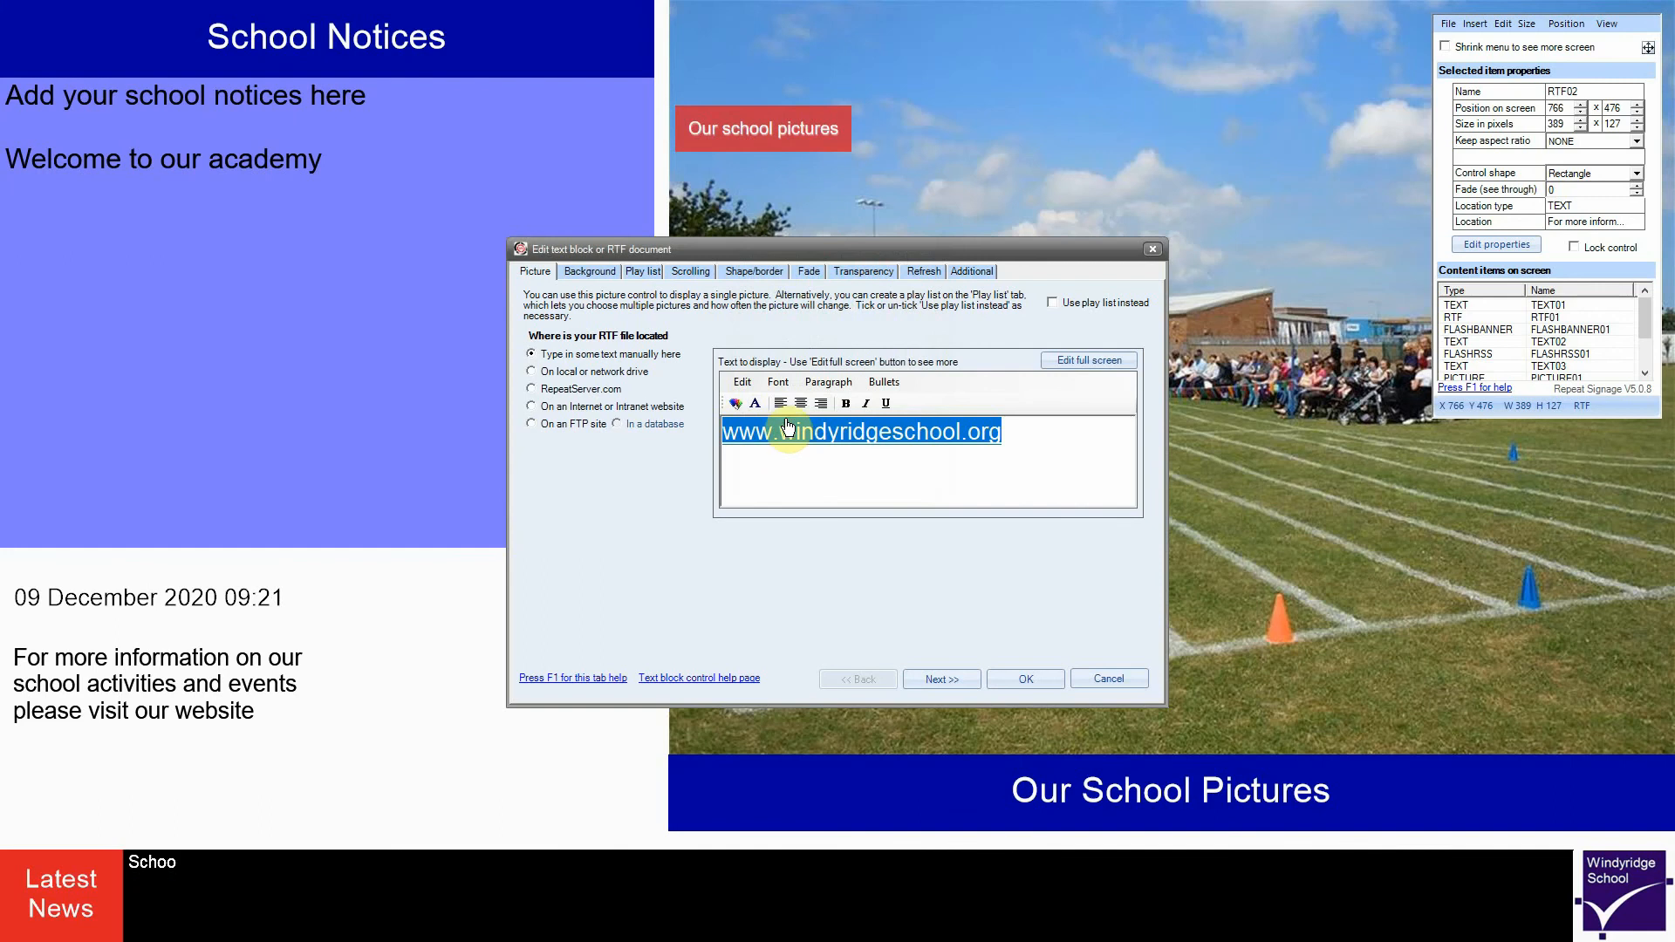
left_click(777, 382)
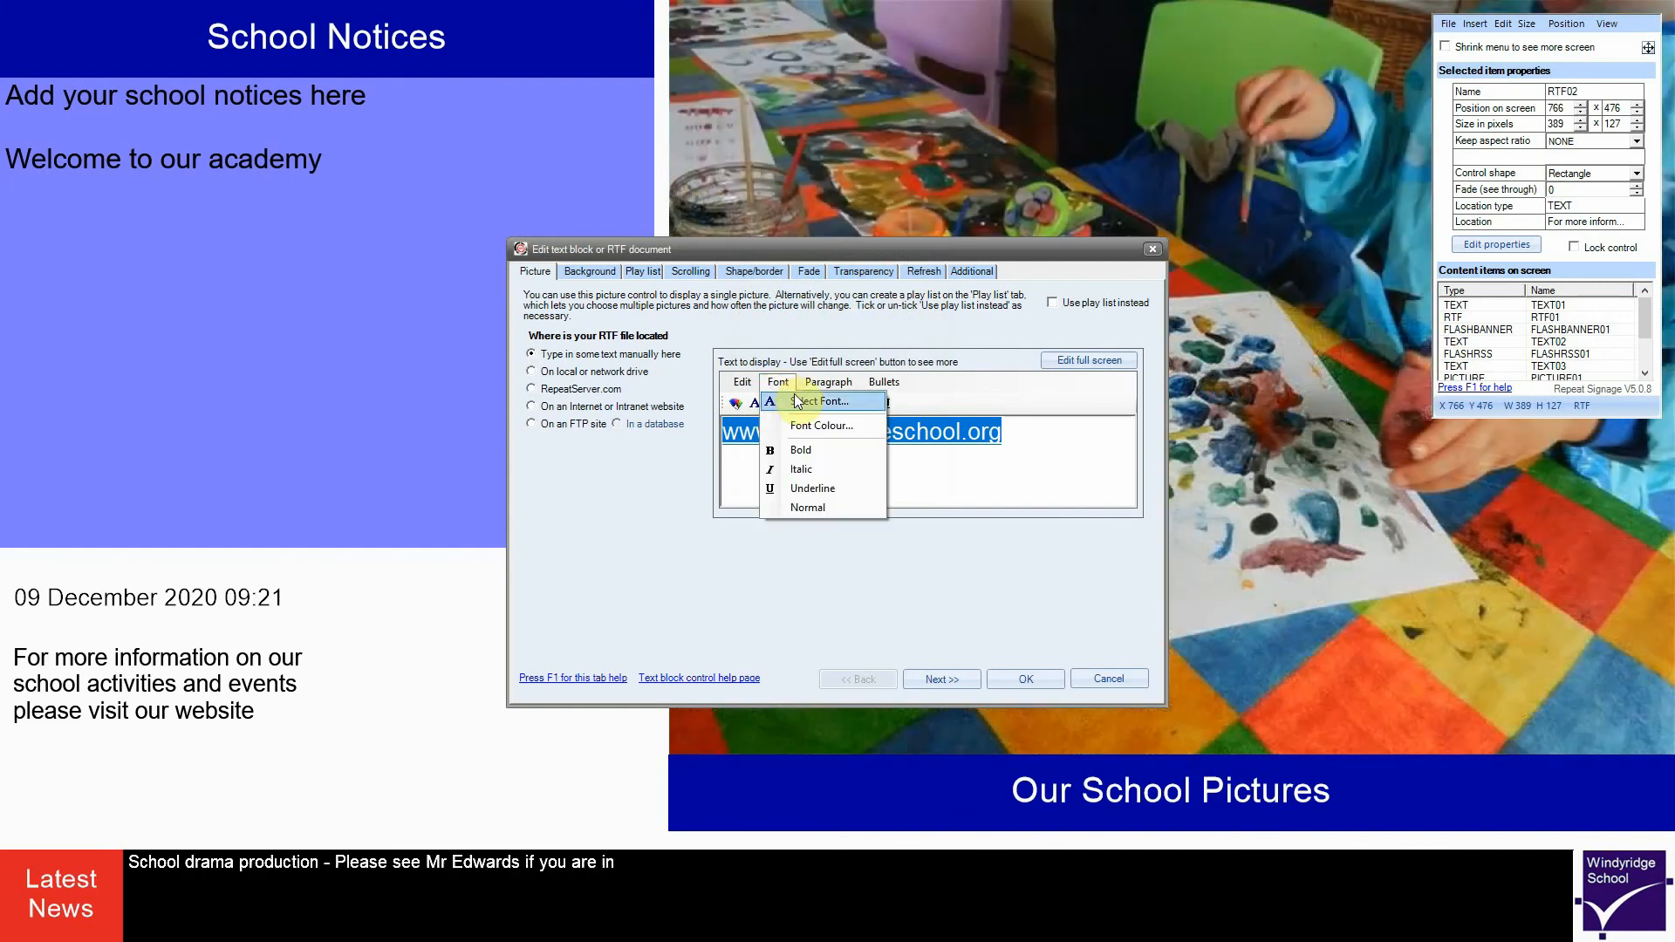
left_click(801, 404)
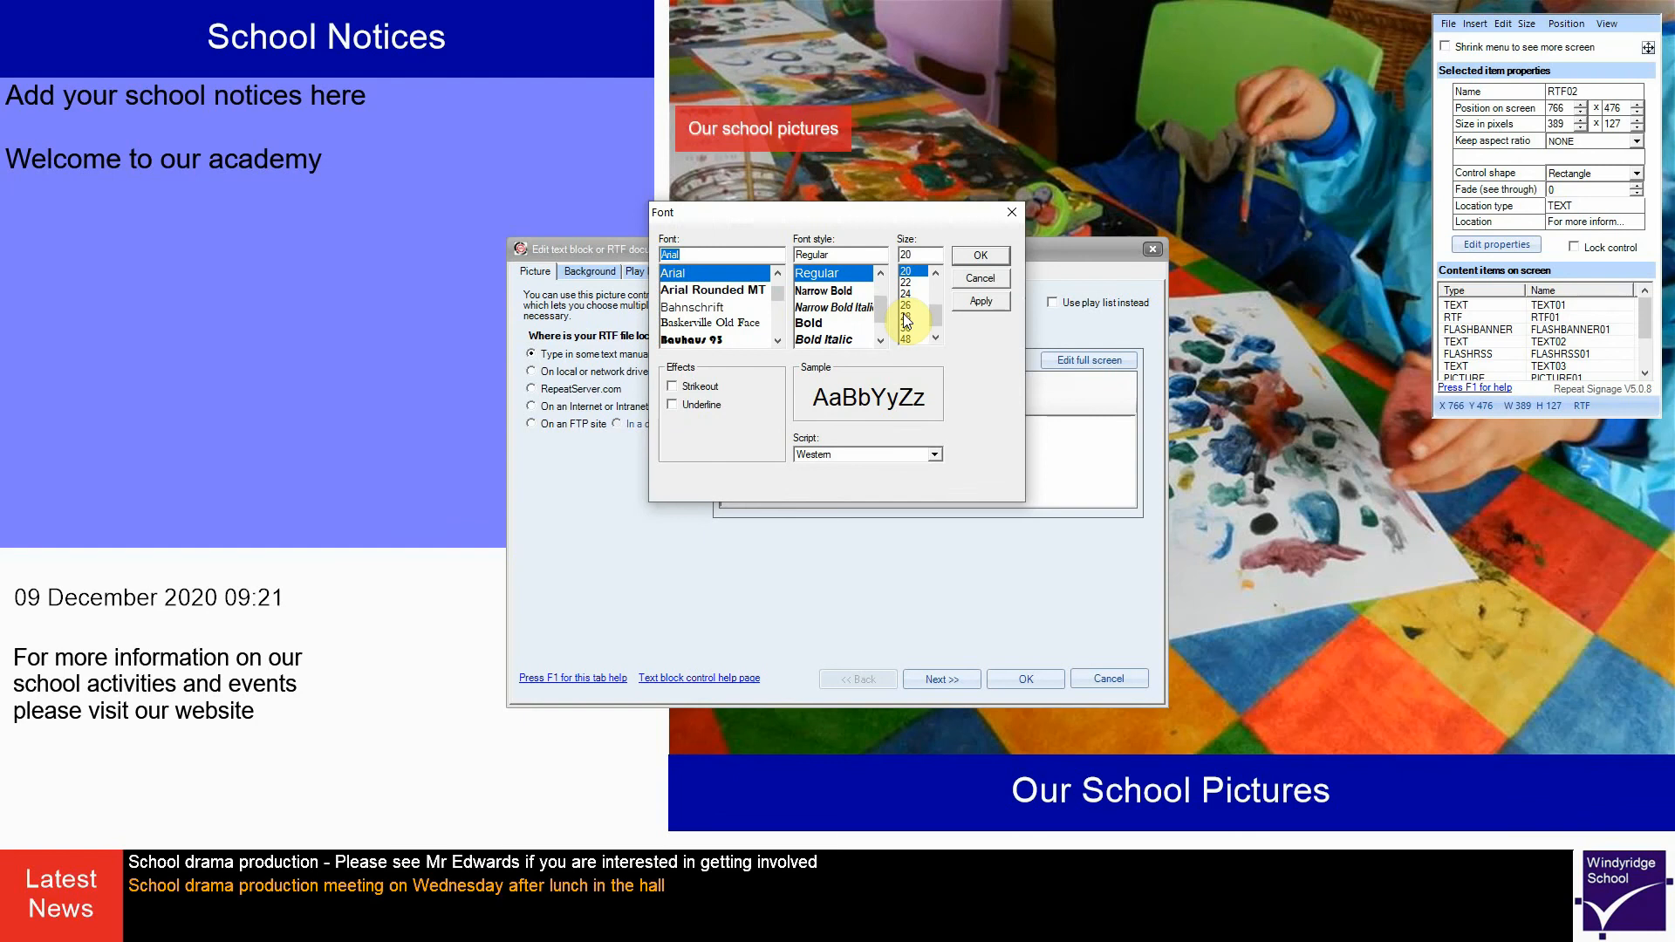
left_click(906, 305)
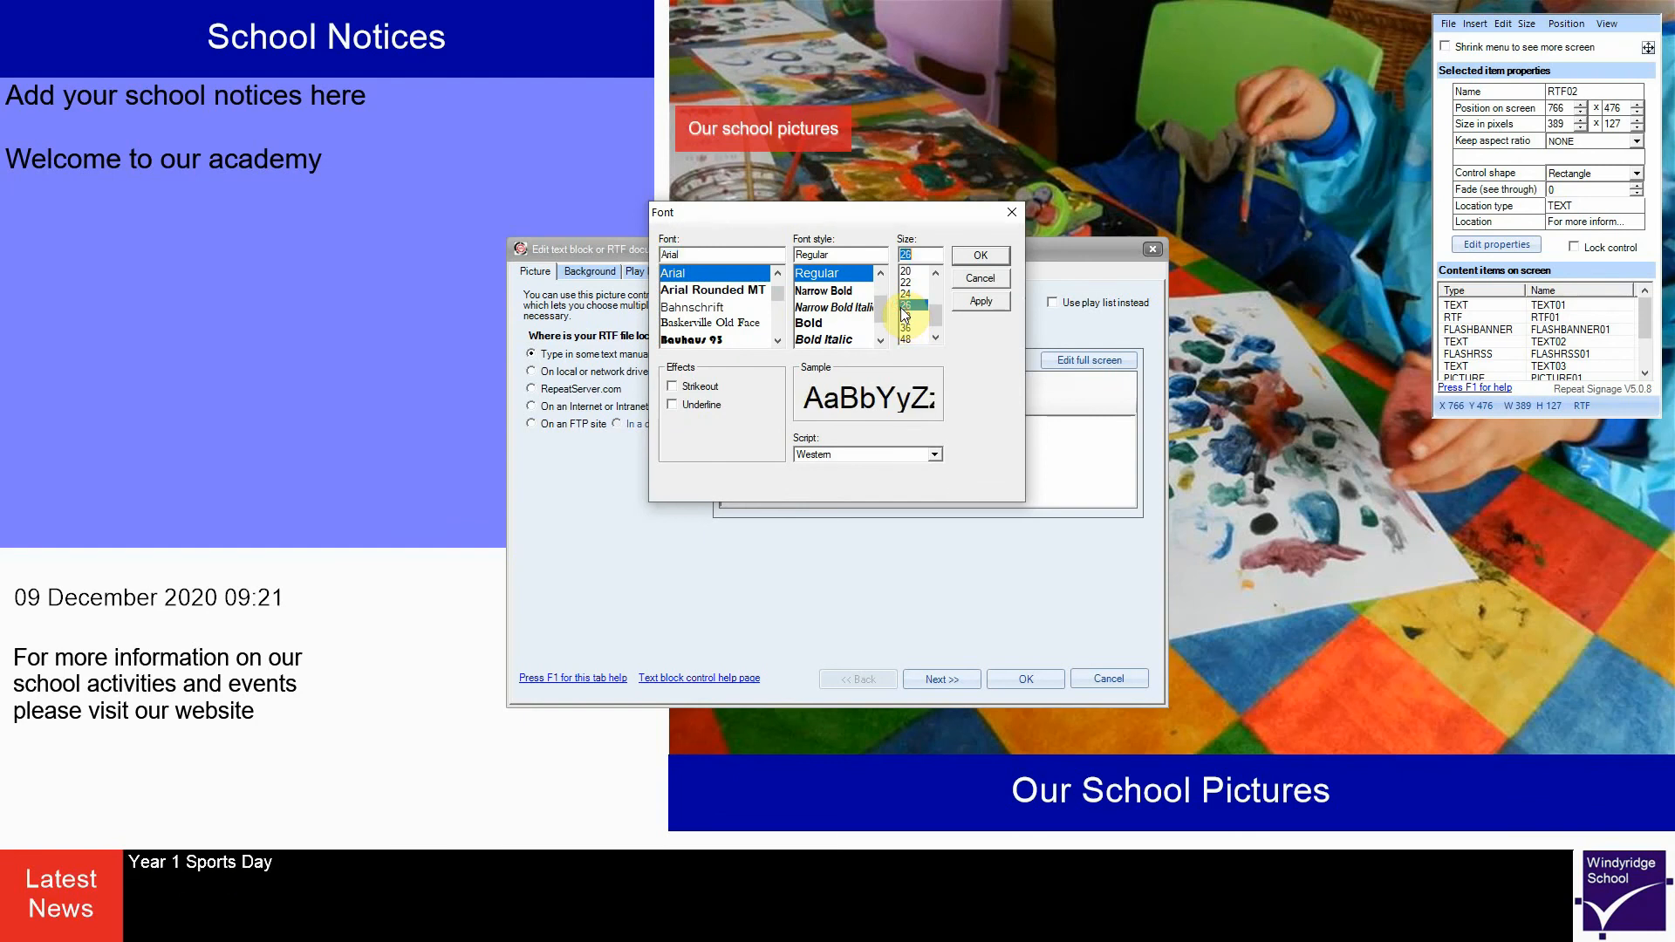
left_click(987, 260)
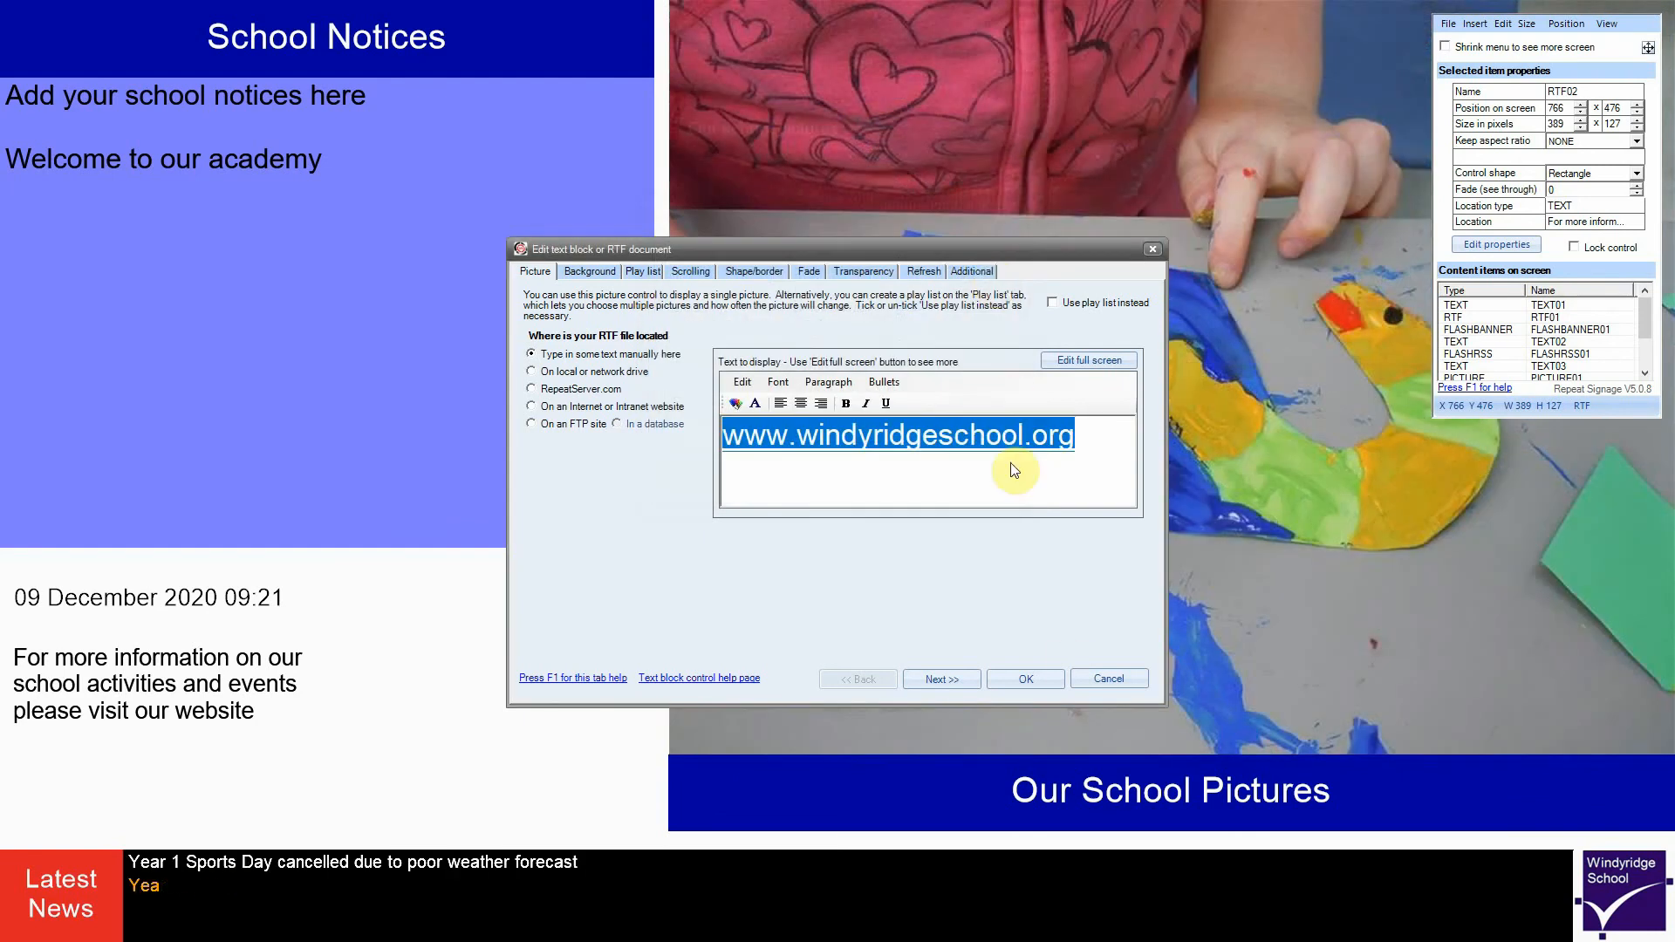
left_click(1055, 680)
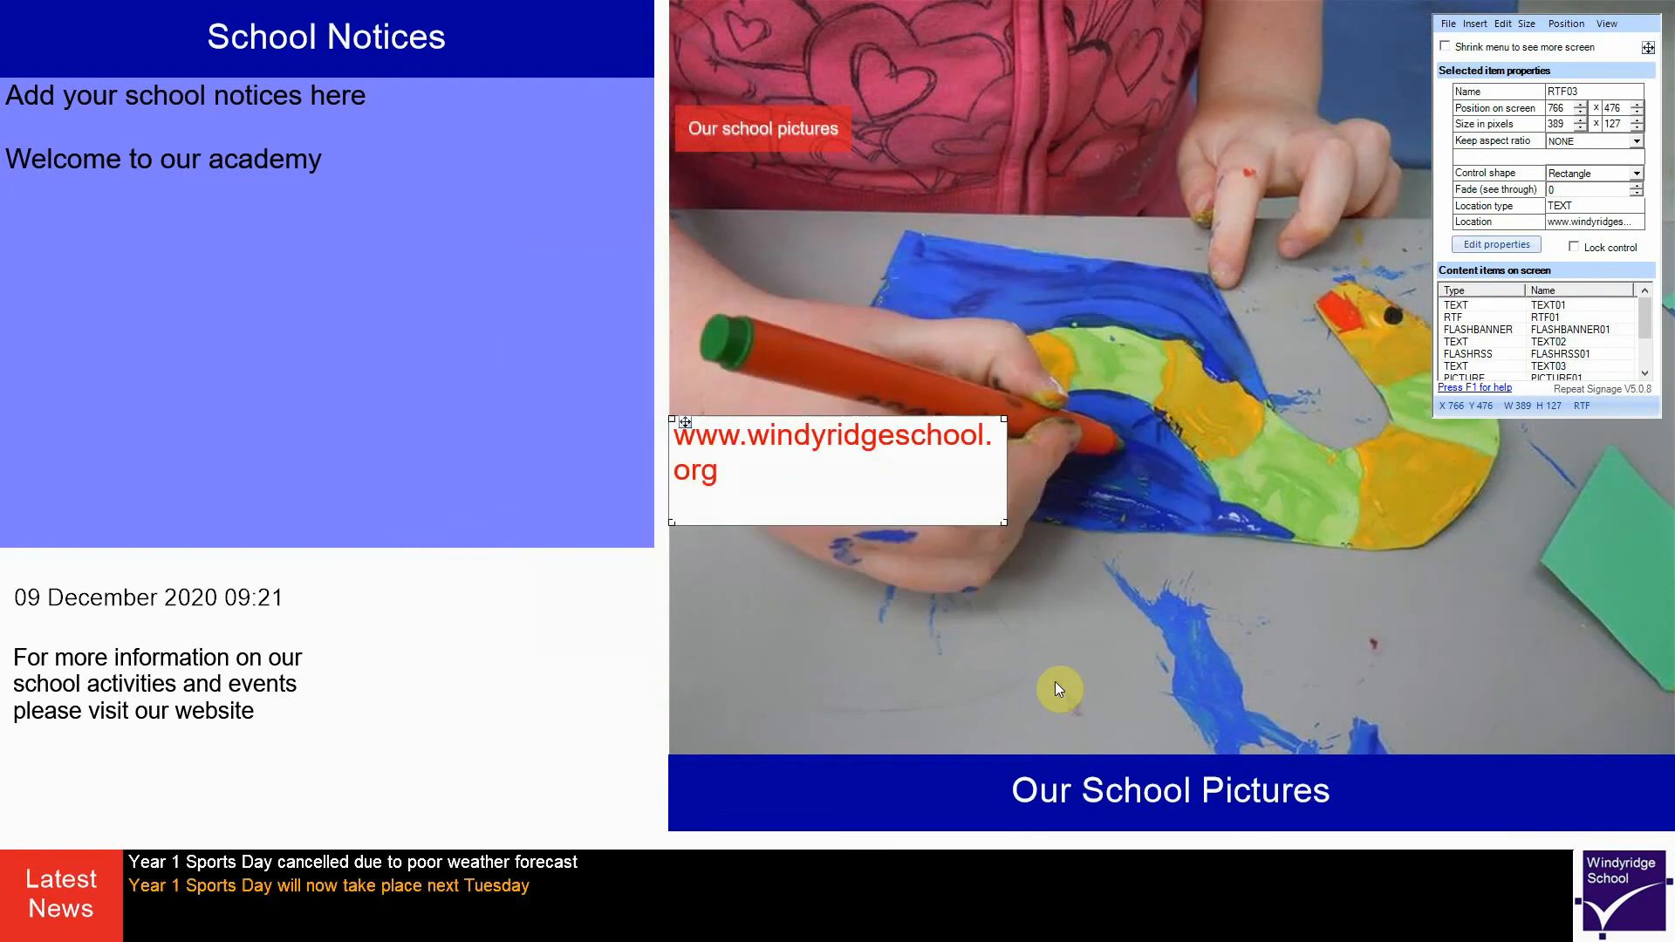
Resize the web address block to about 442 × 80 pixels, place it beneath the website information text, and deselect it
left_click_drag(1006, 523, 322, 801)
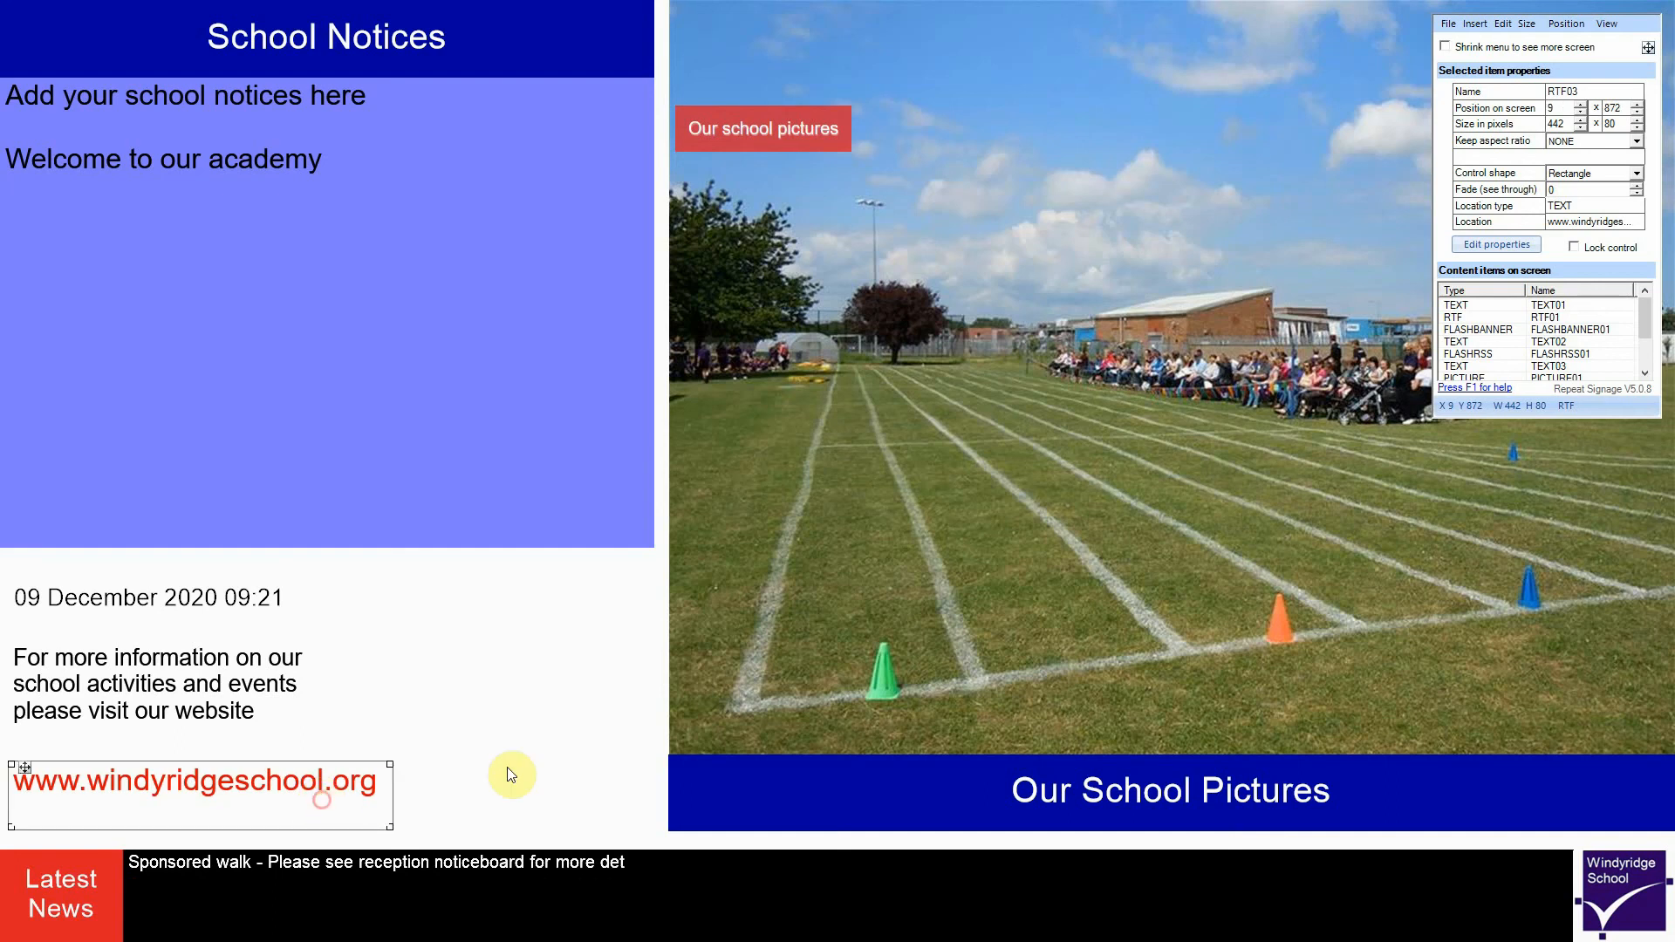
left_click(546, 779)
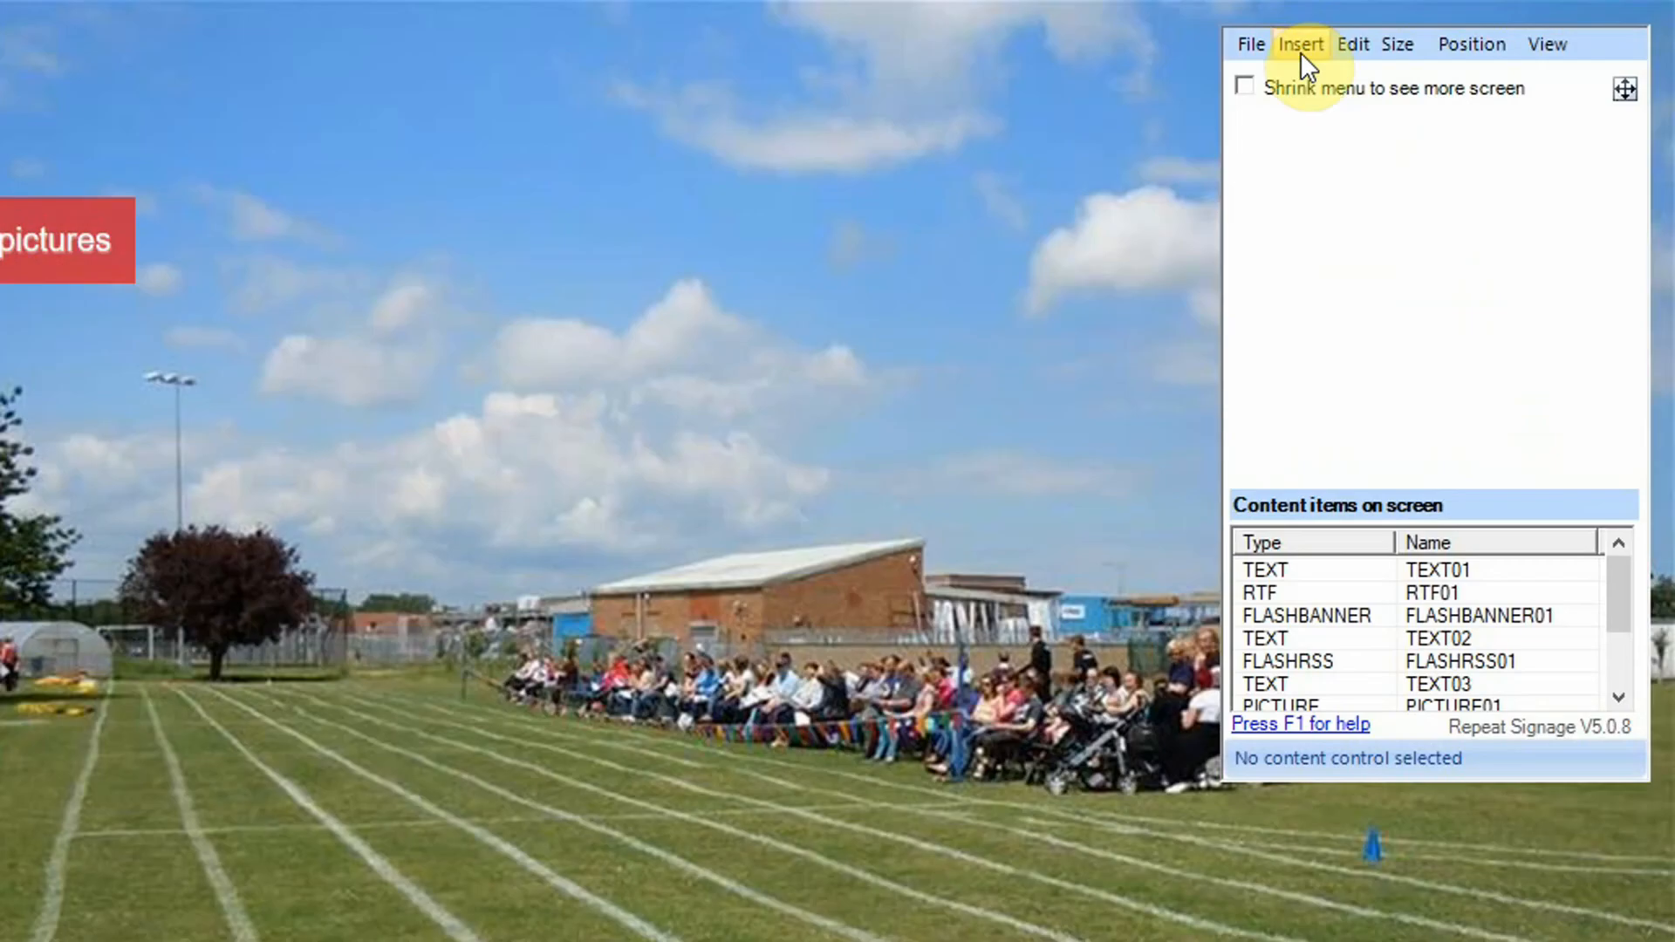
Start inserting a single picture that uses a Repeat icon as its source, and open the icon selection wizard
left_click(1300, 46)
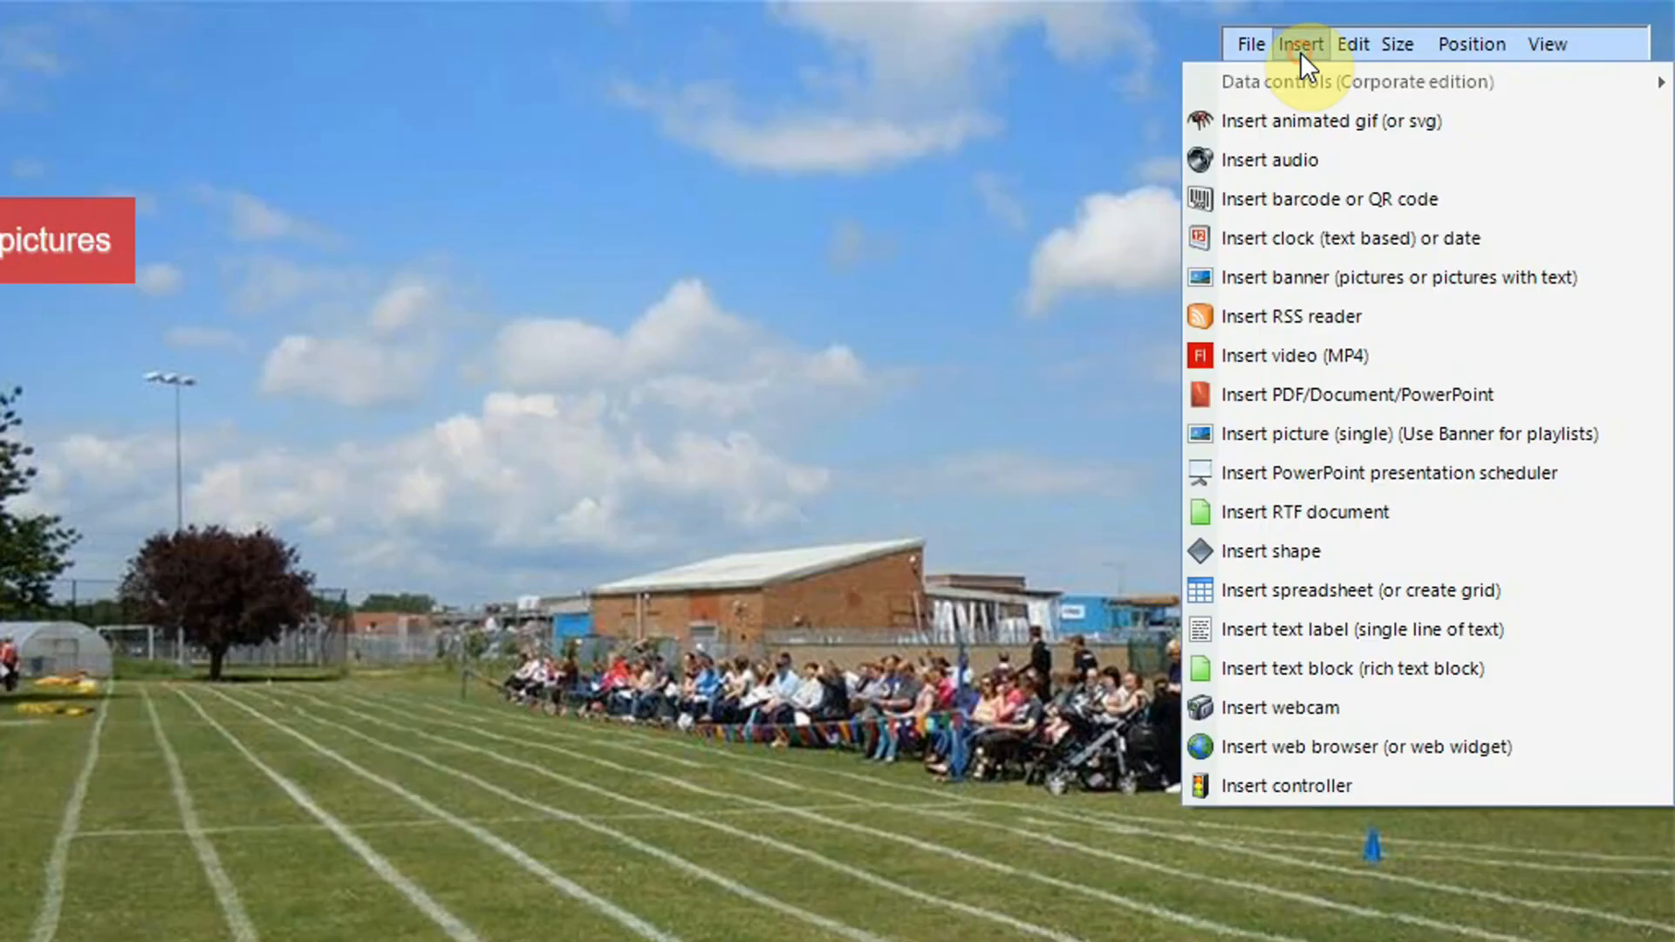
left_click(1323, 431)
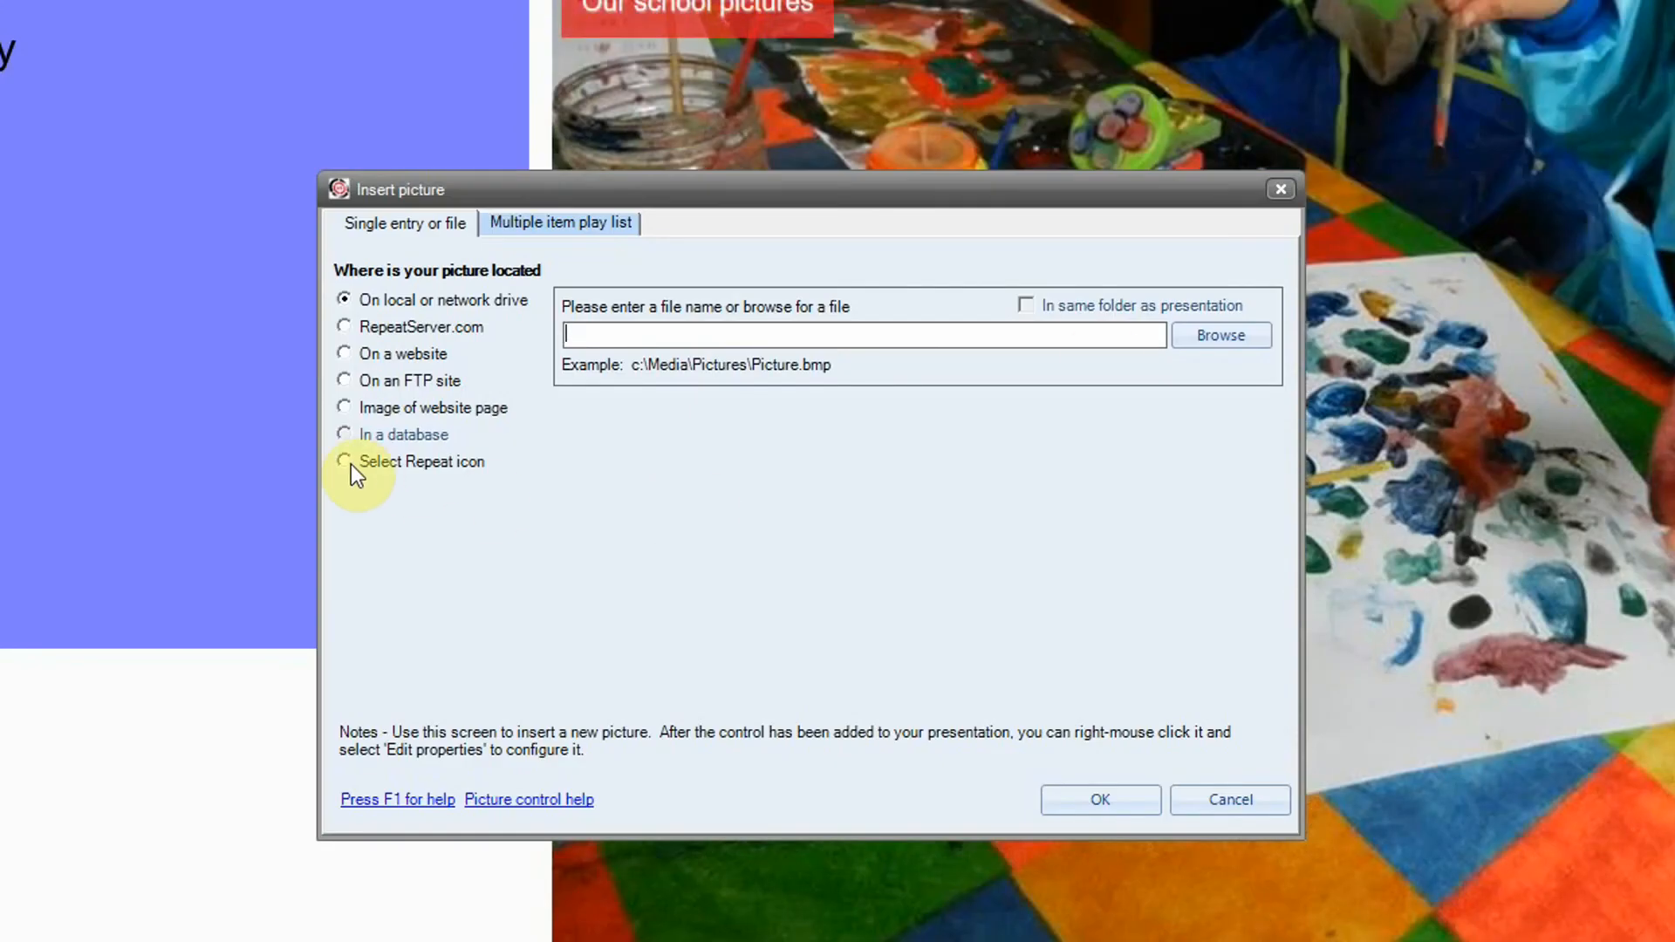
left_click(351, 464)
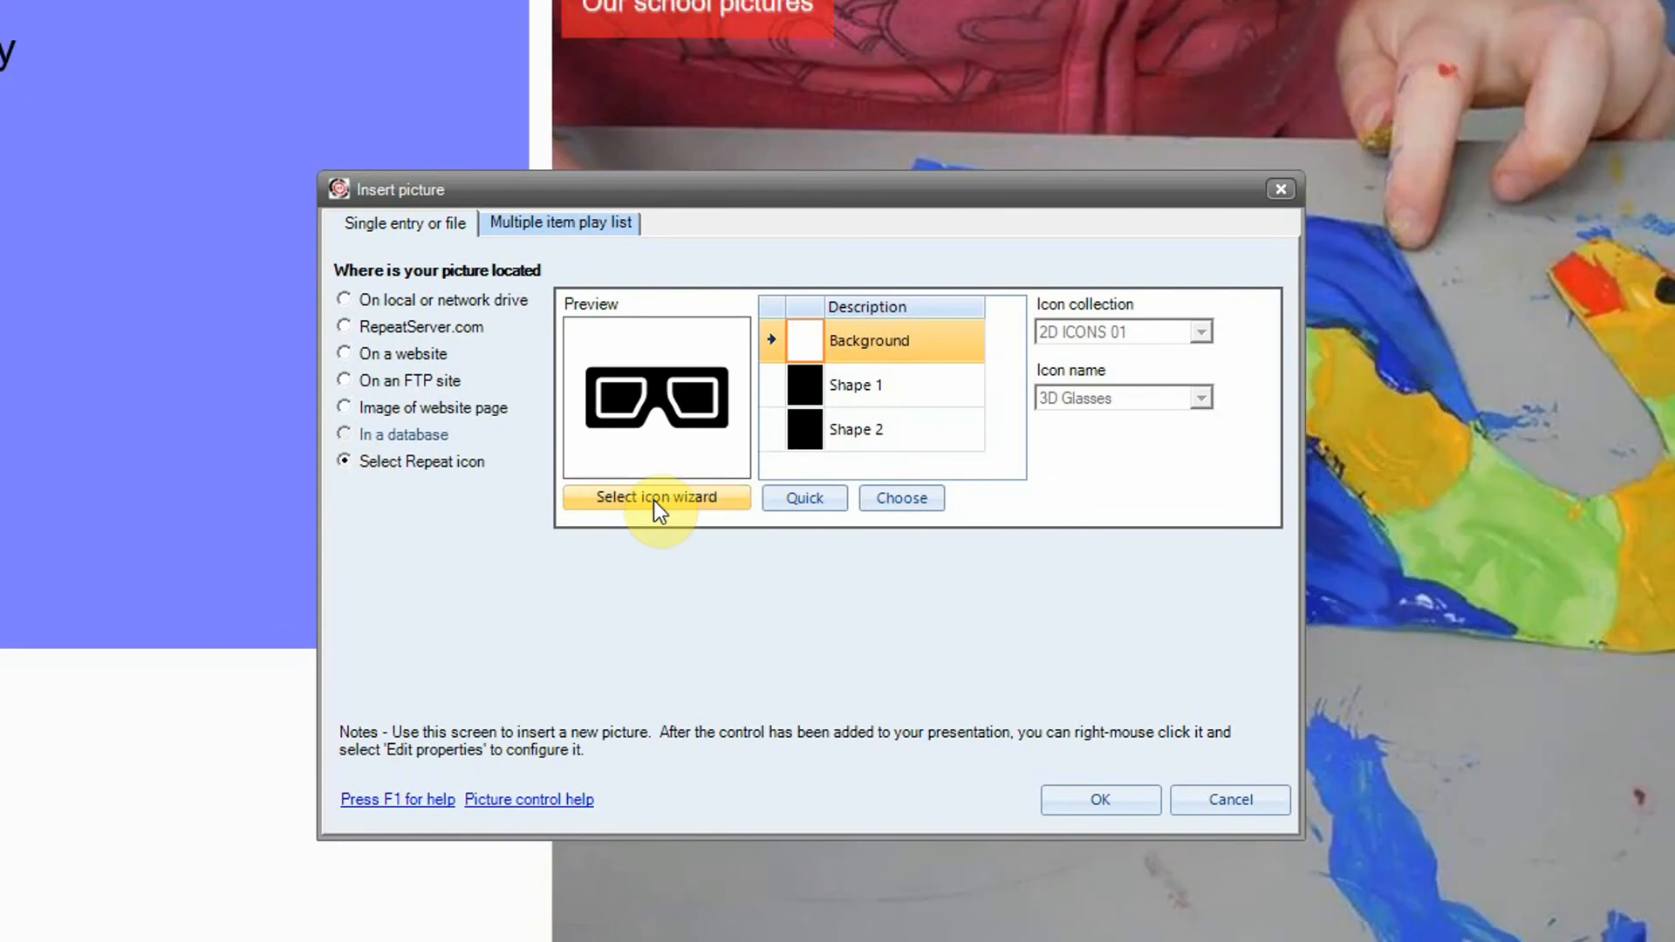
left_click(653, 500)
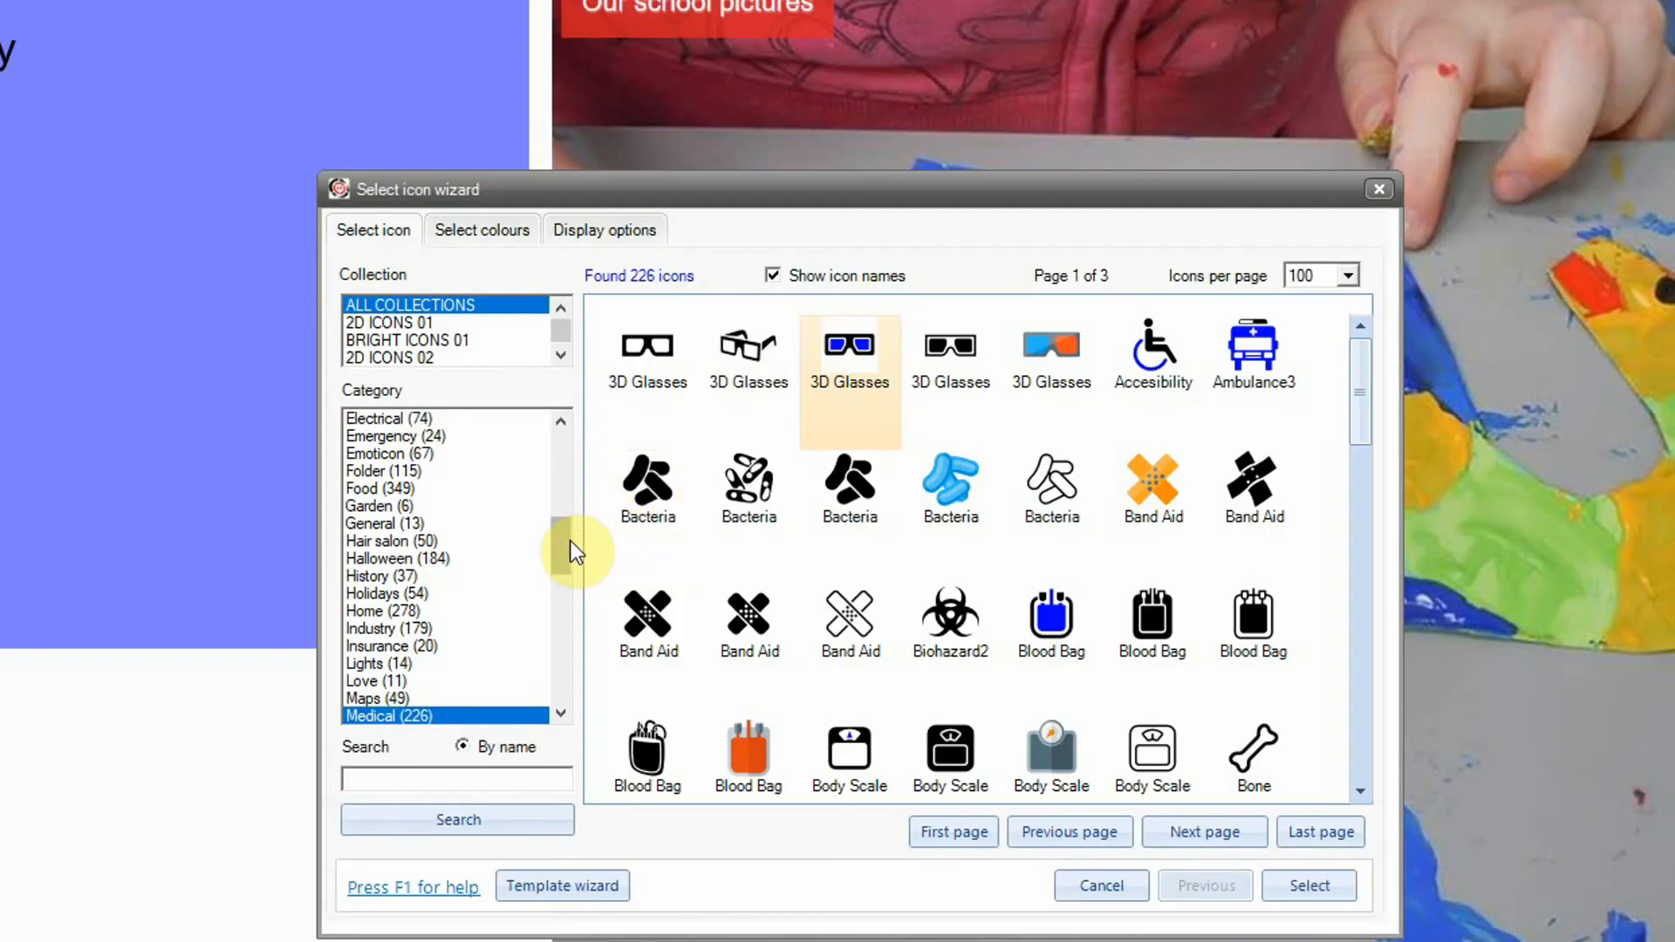
Search all icon categories for "hand" and choose the orange Hand Offer icon from BRIGHT ICONS 01, keeping its white background
left_click_drag(558, 492, 548, 452)
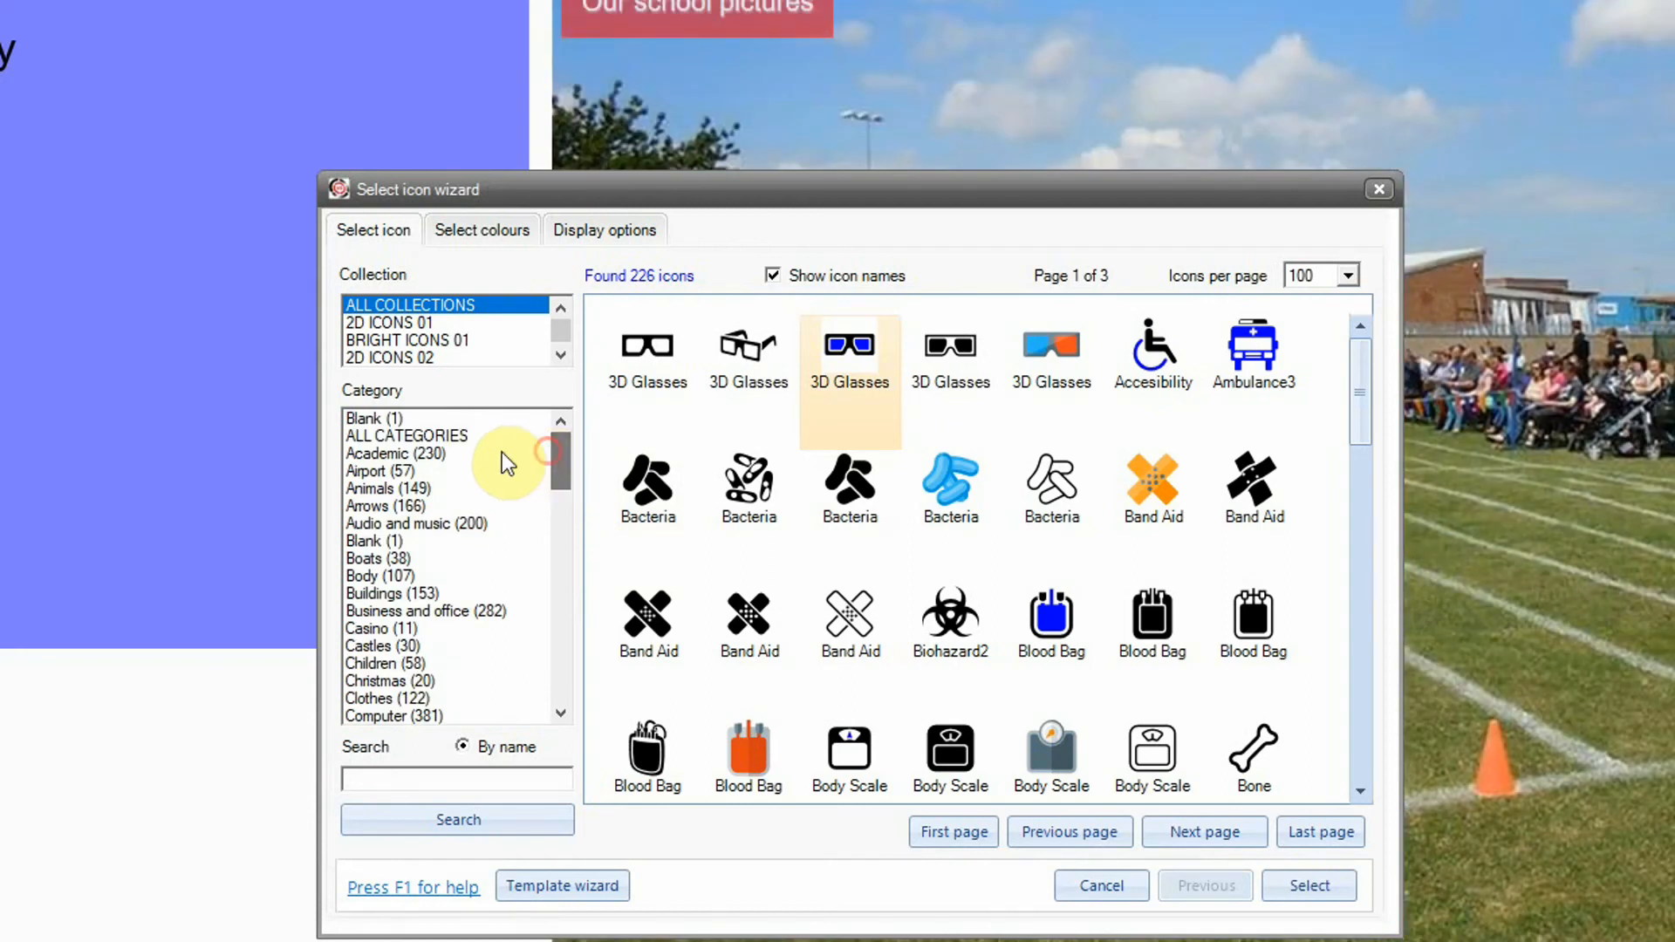
left_click(463, 437)
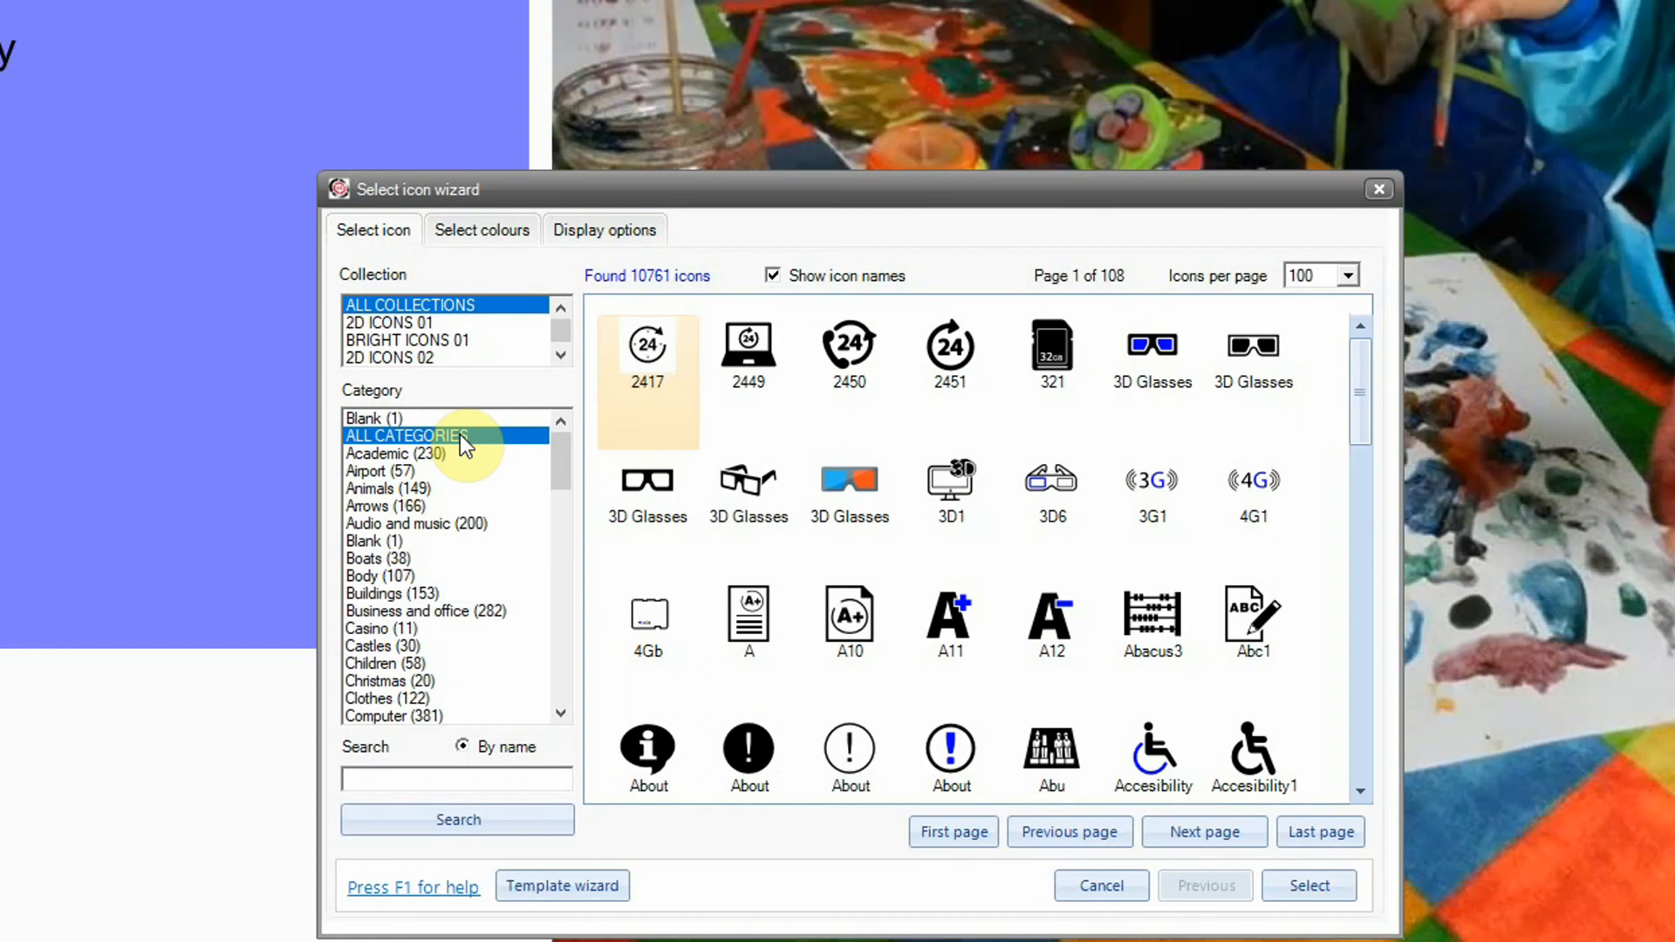
left_click(394, 784)
type("hand")
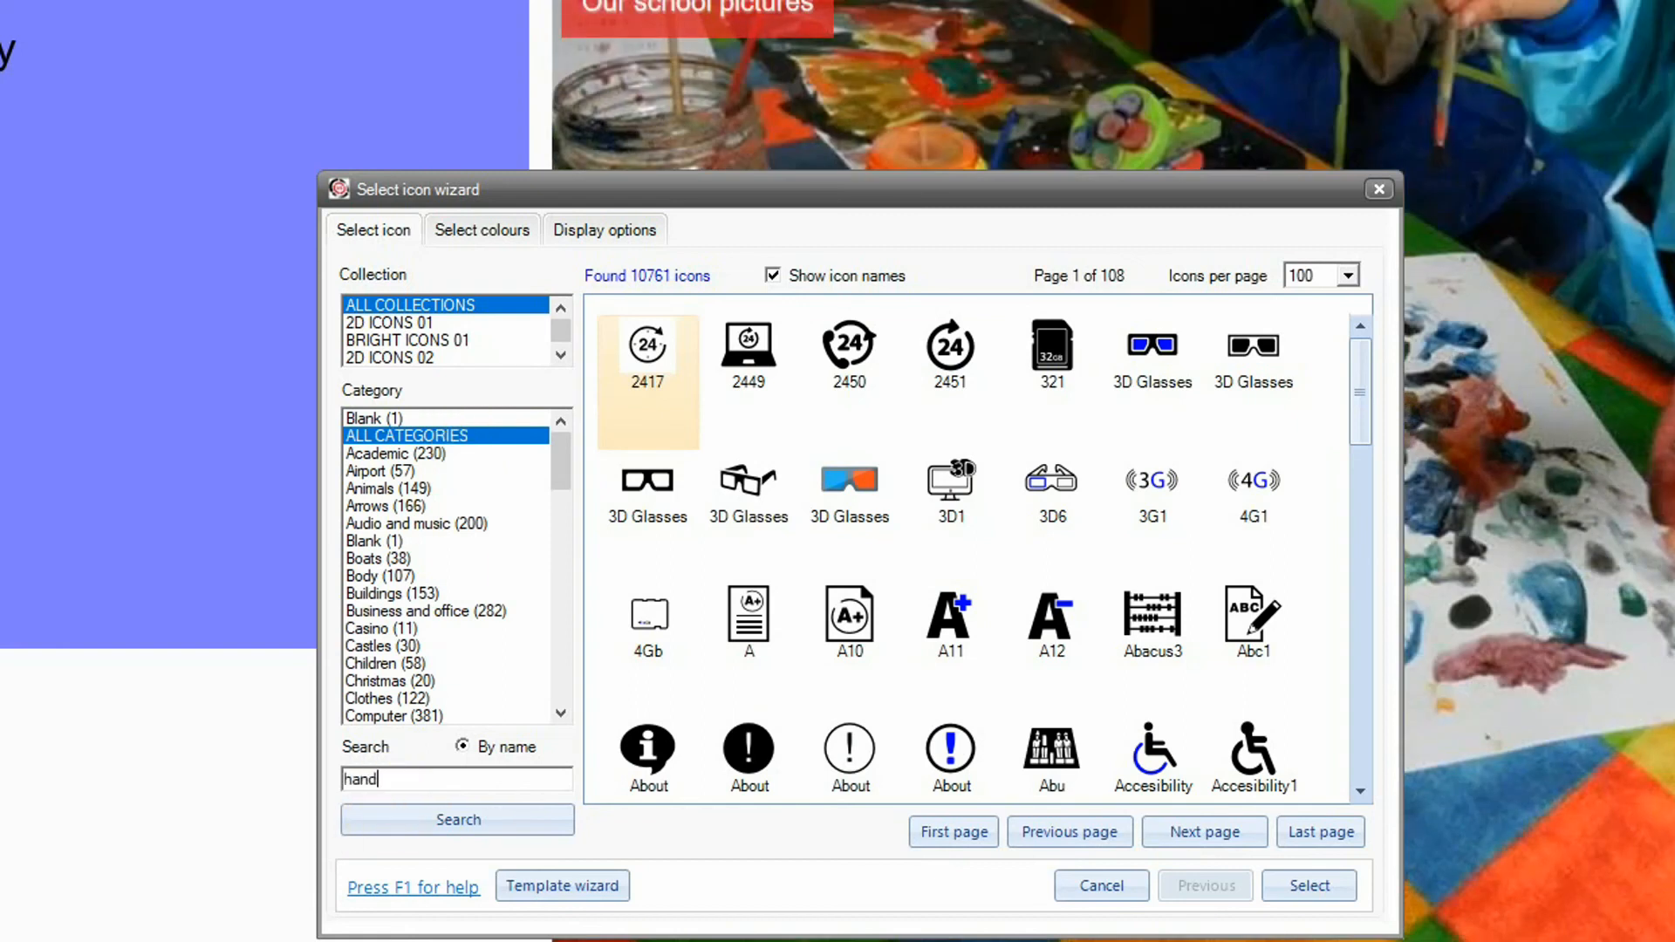
left_click(465, 824)
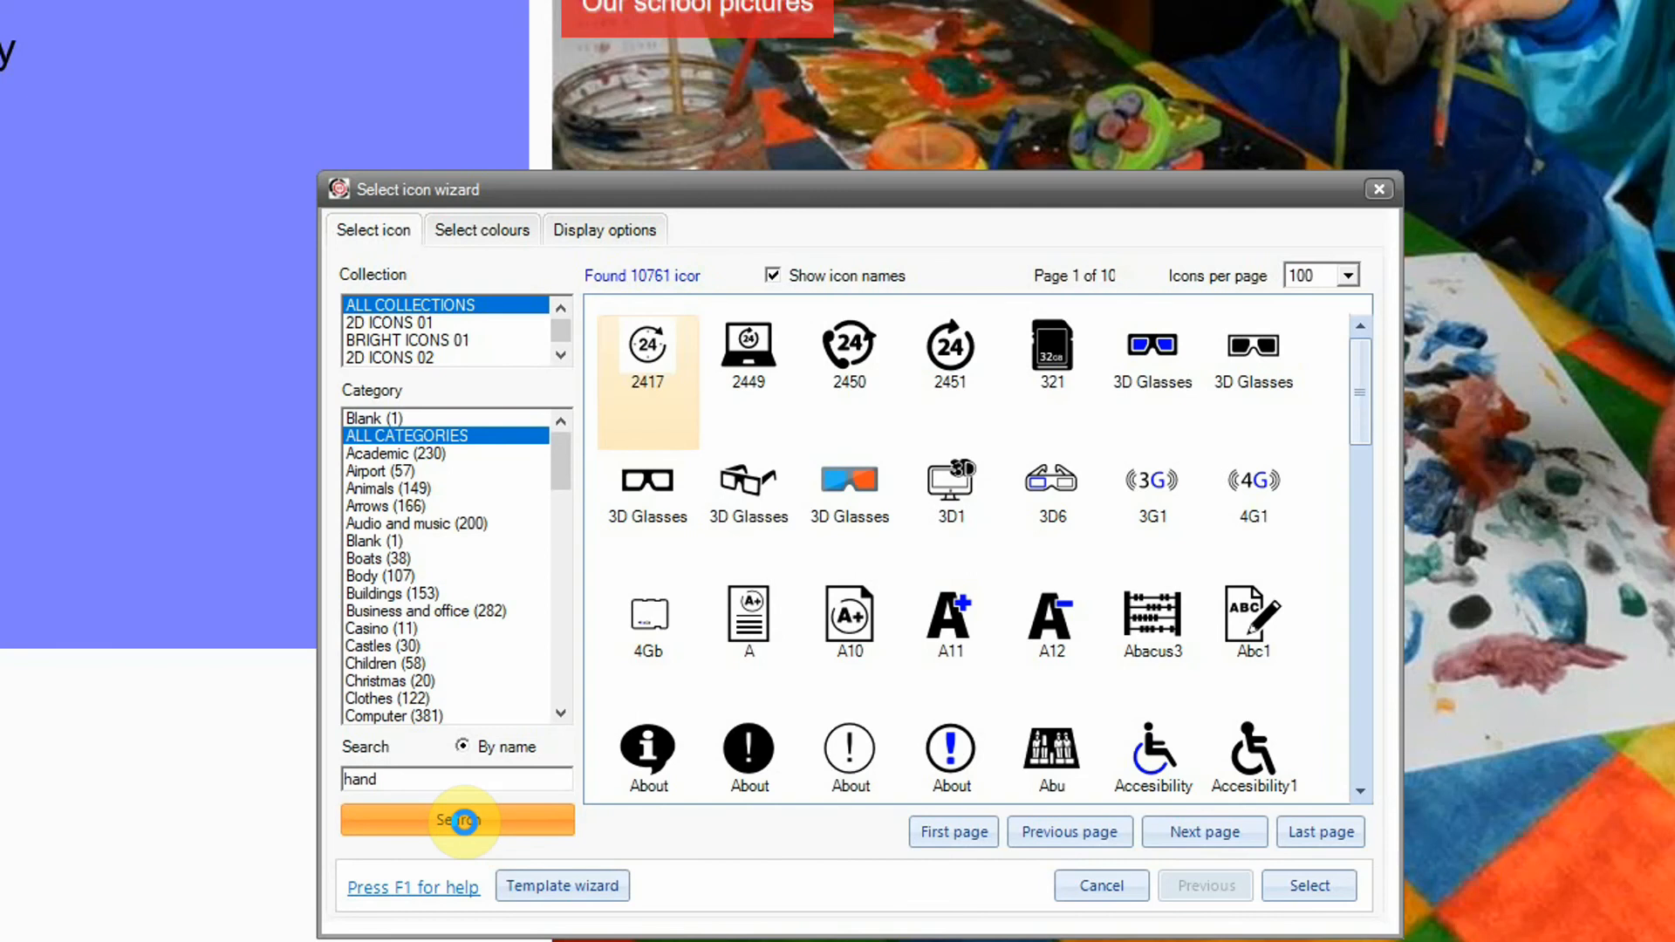
scroll(1352, 523, "down", 5)
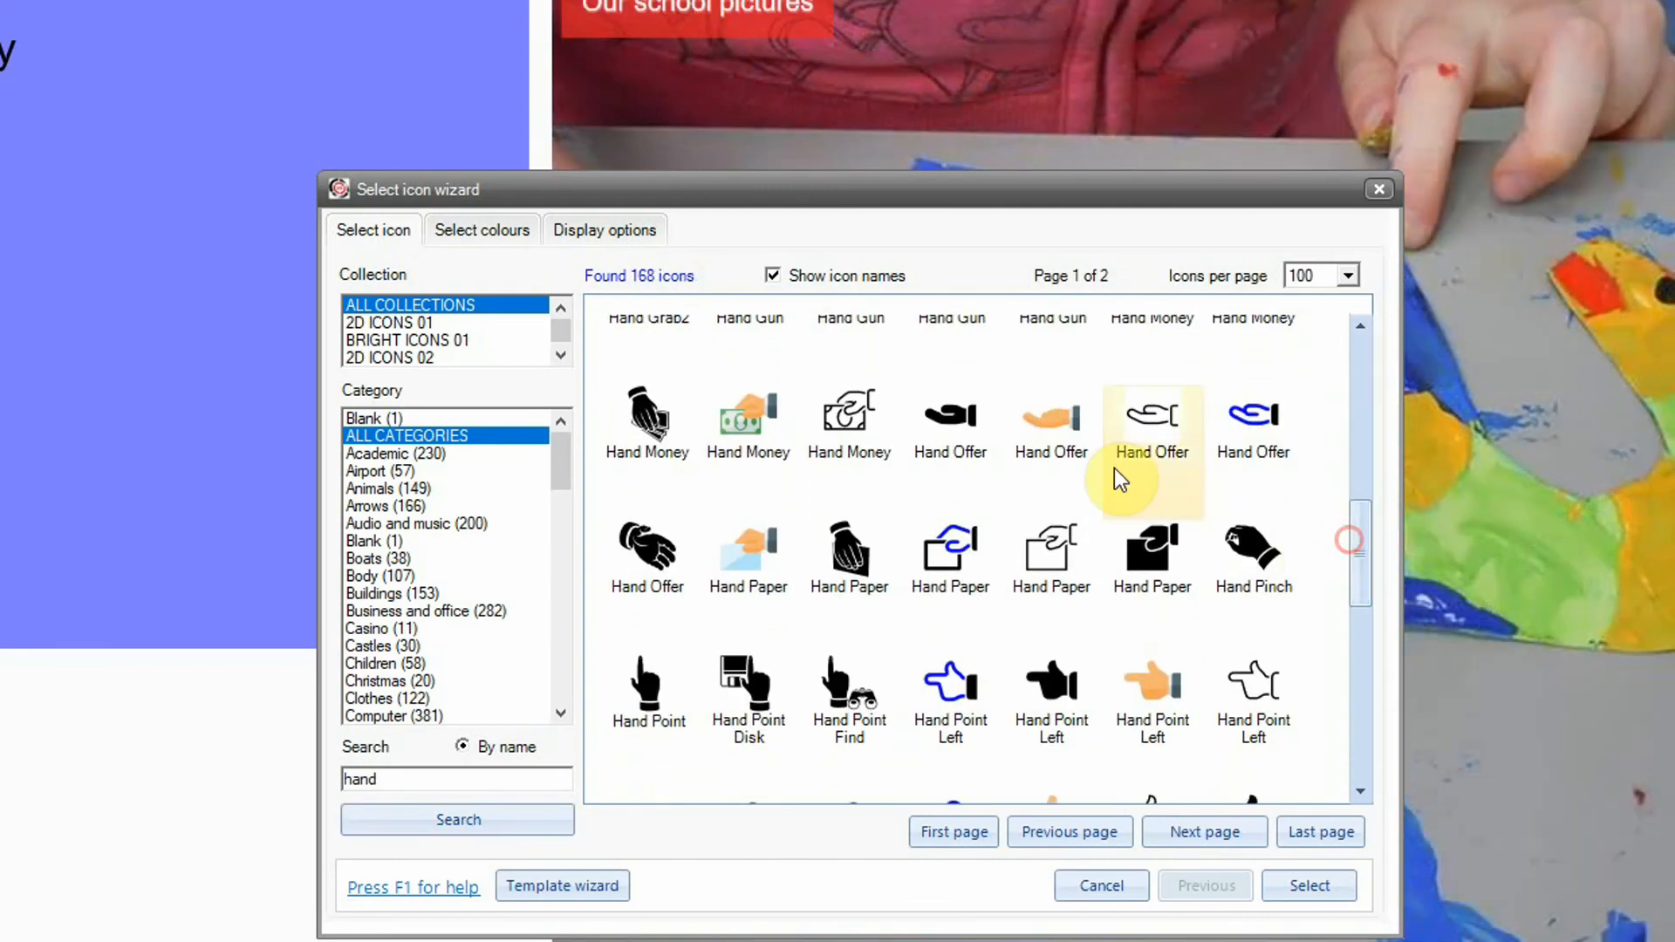
left_click(1052, 442)
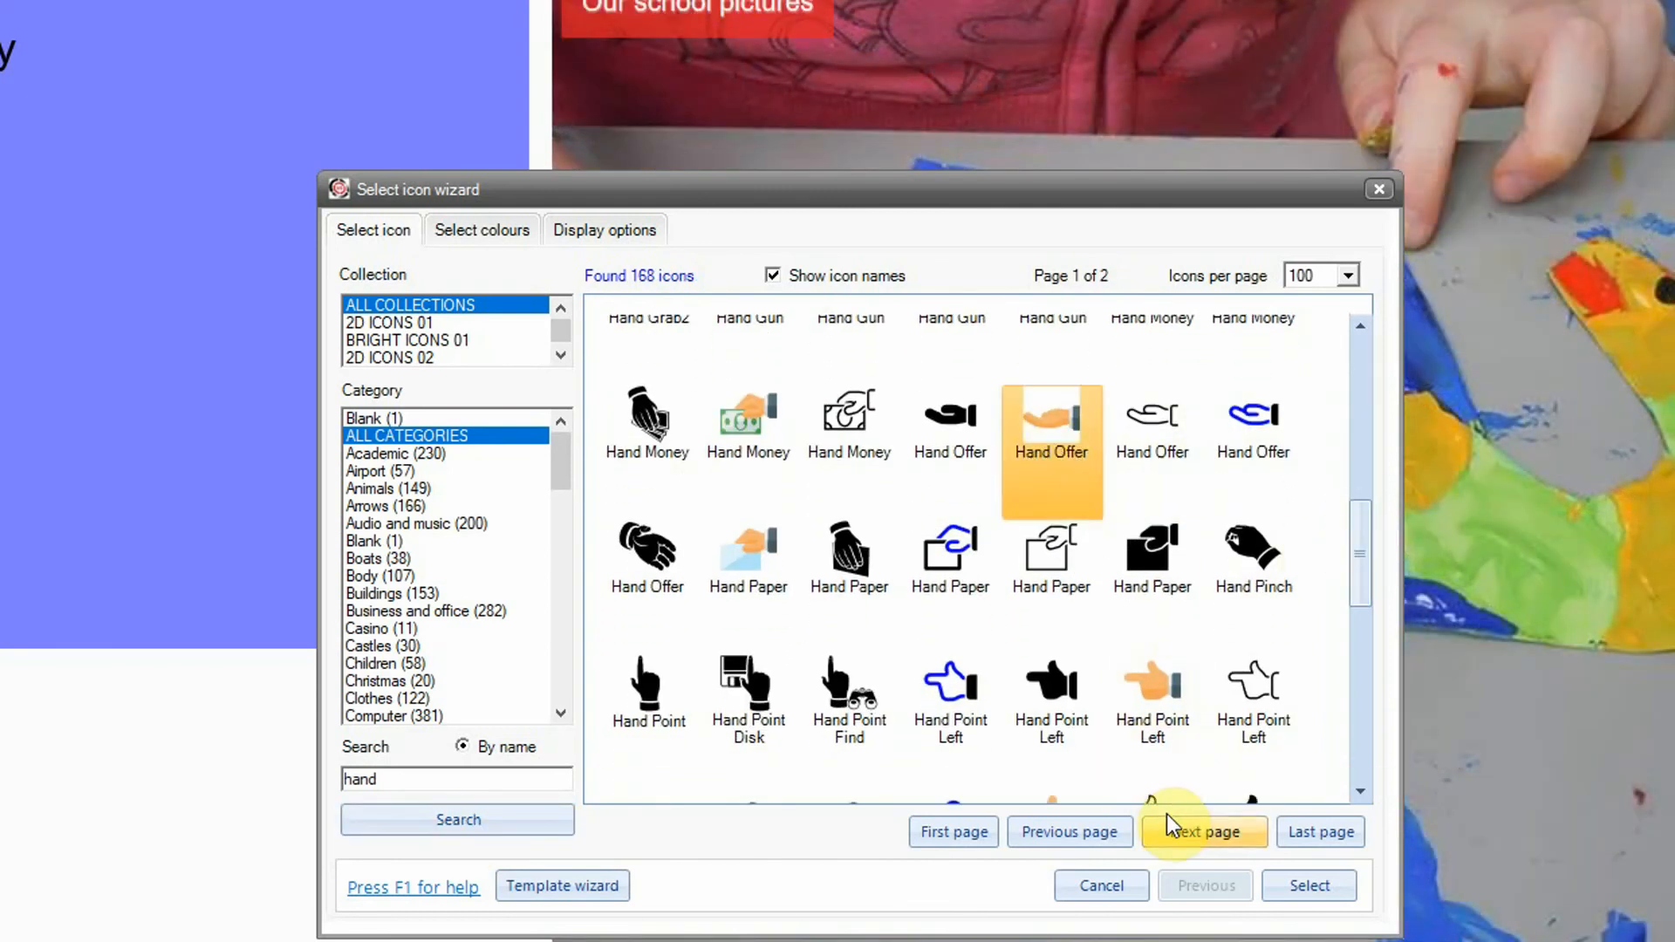
left_click(1333, 897)
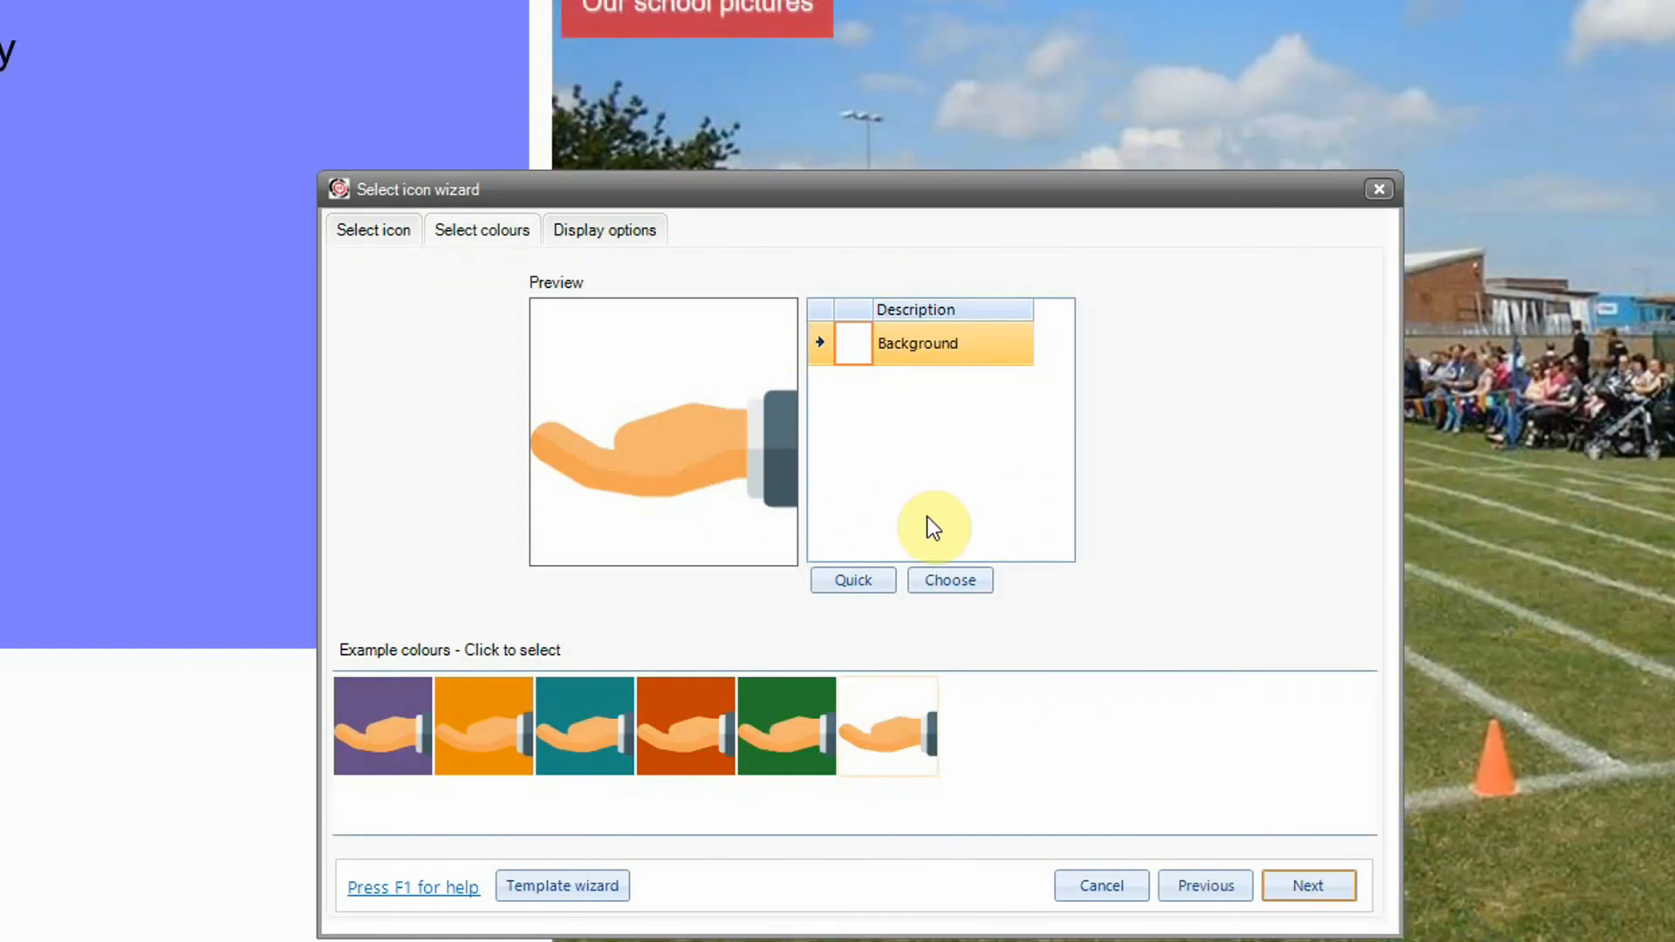
left_click(1310, 889)
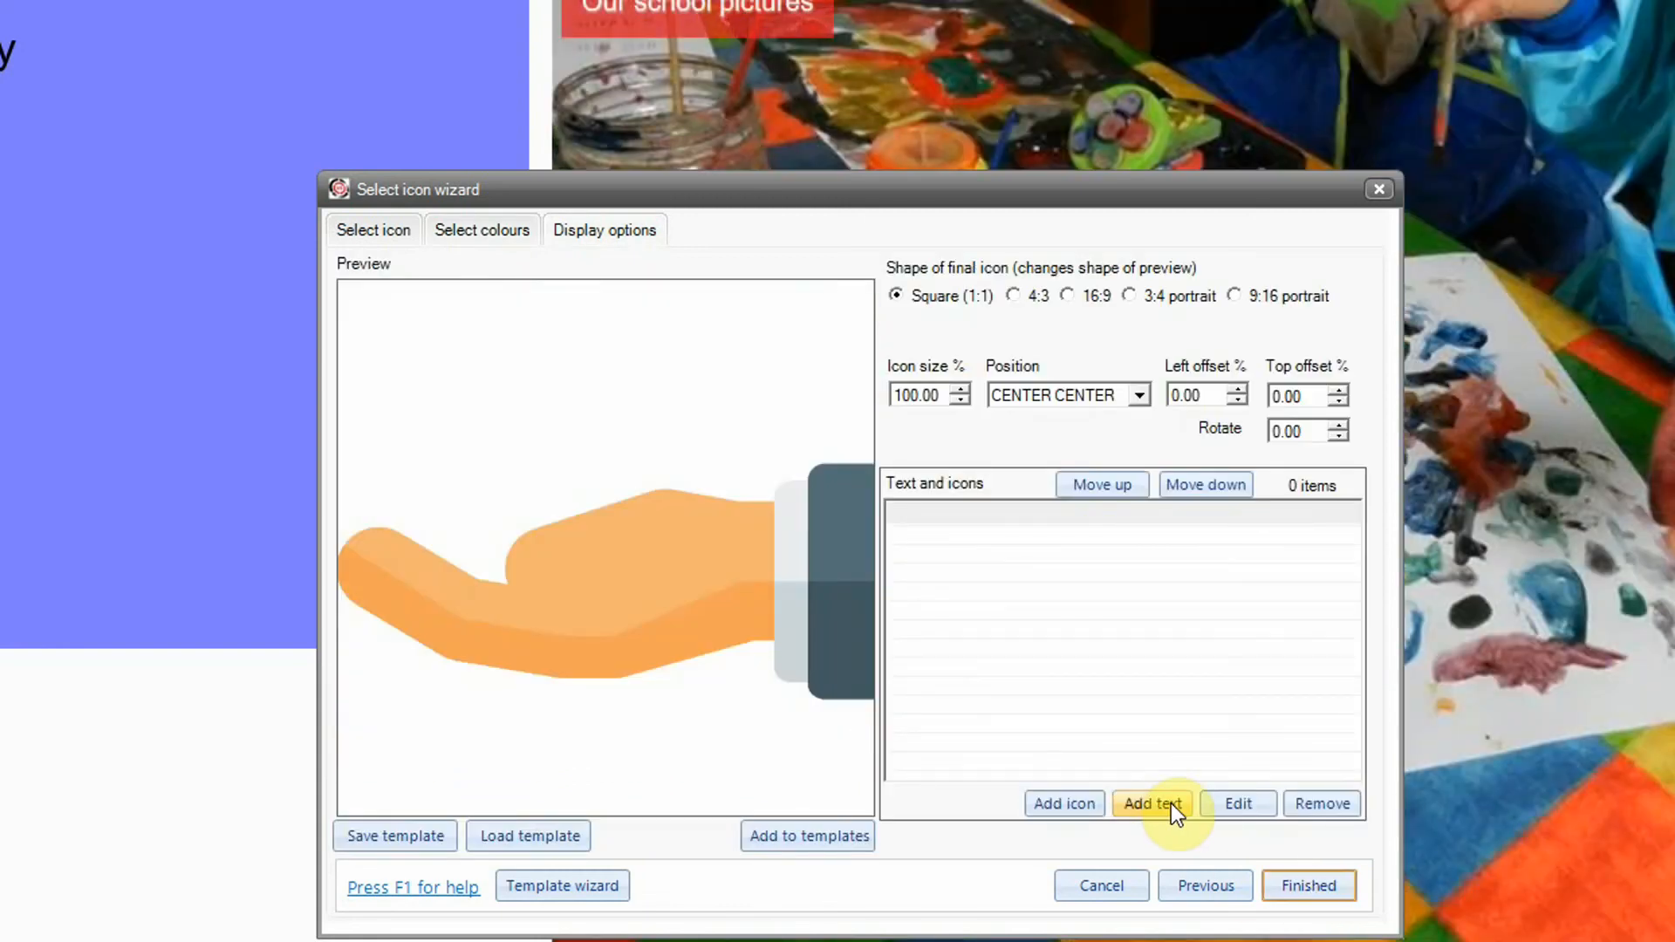
Add a text item to the hand icon and replace its default wording with "Wash your hands"
left_click(1171, 803)
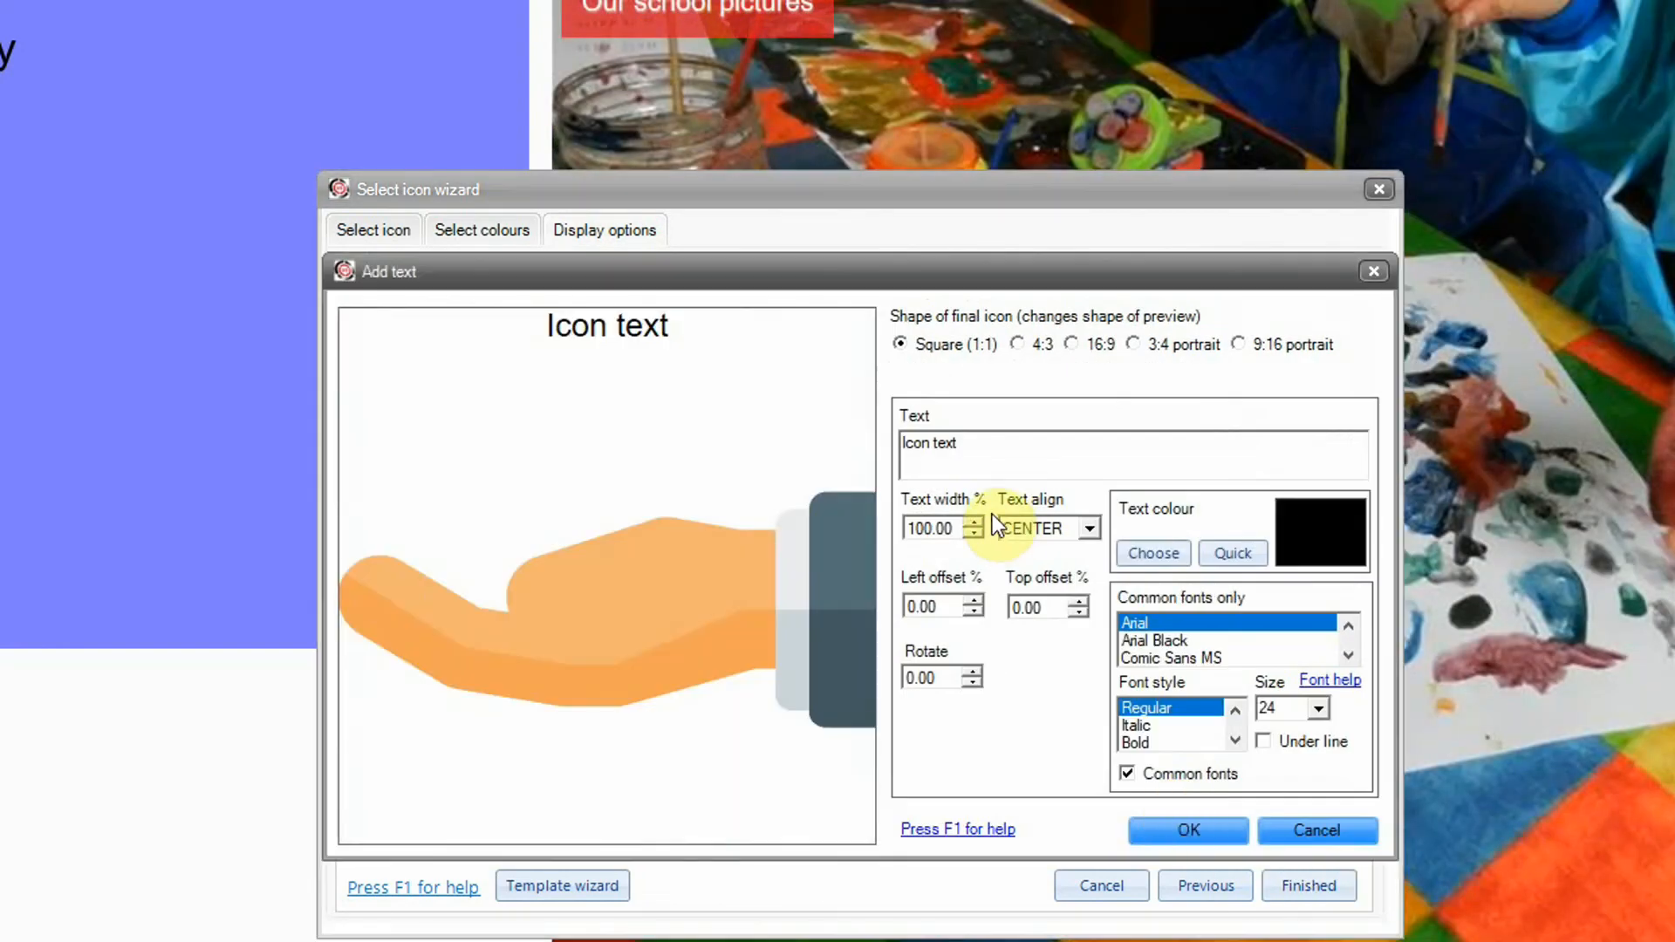
left_click(973, 447)
left_click_drag(973, 446, 884, 443)
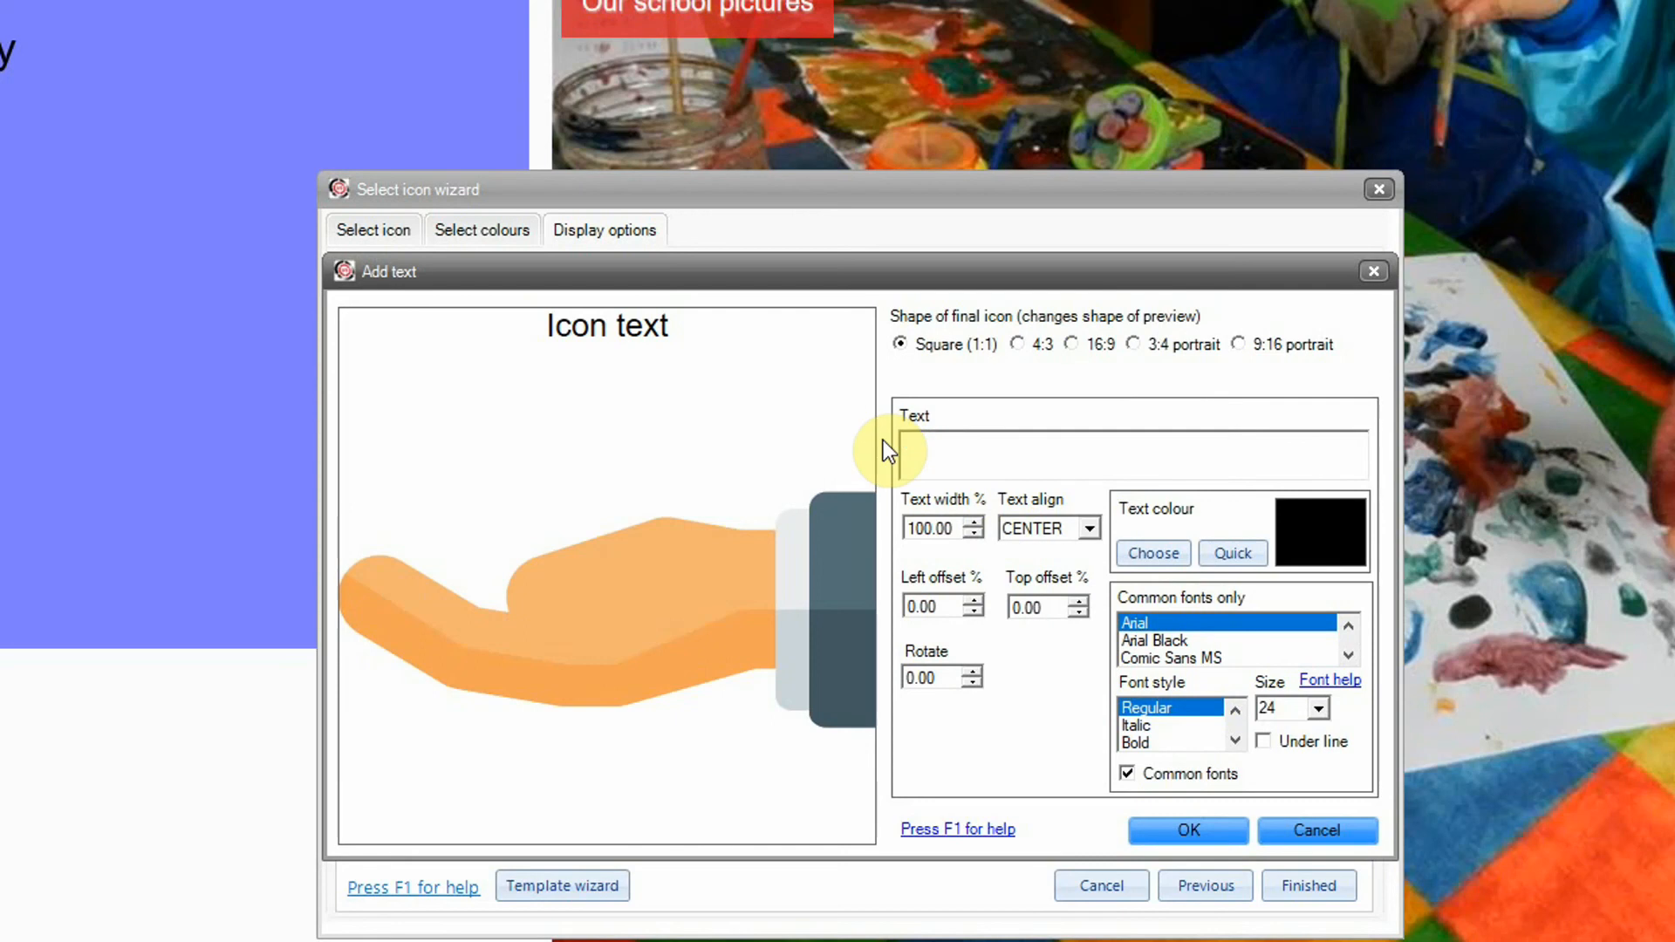
type("Wash your")
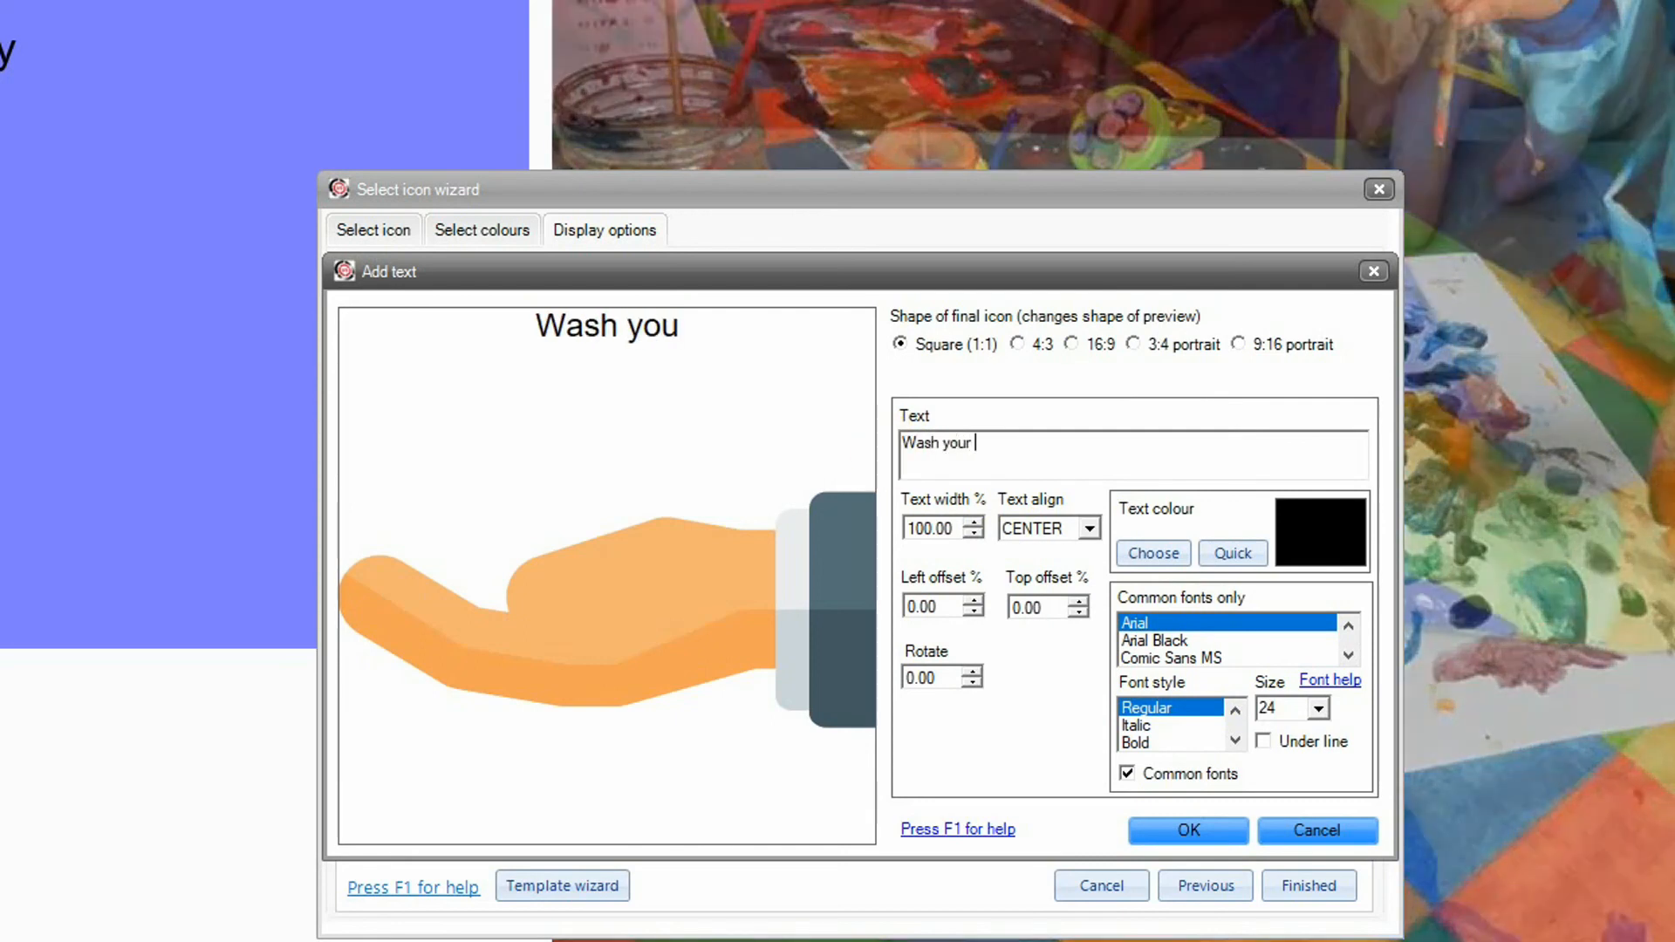
type(" hands")
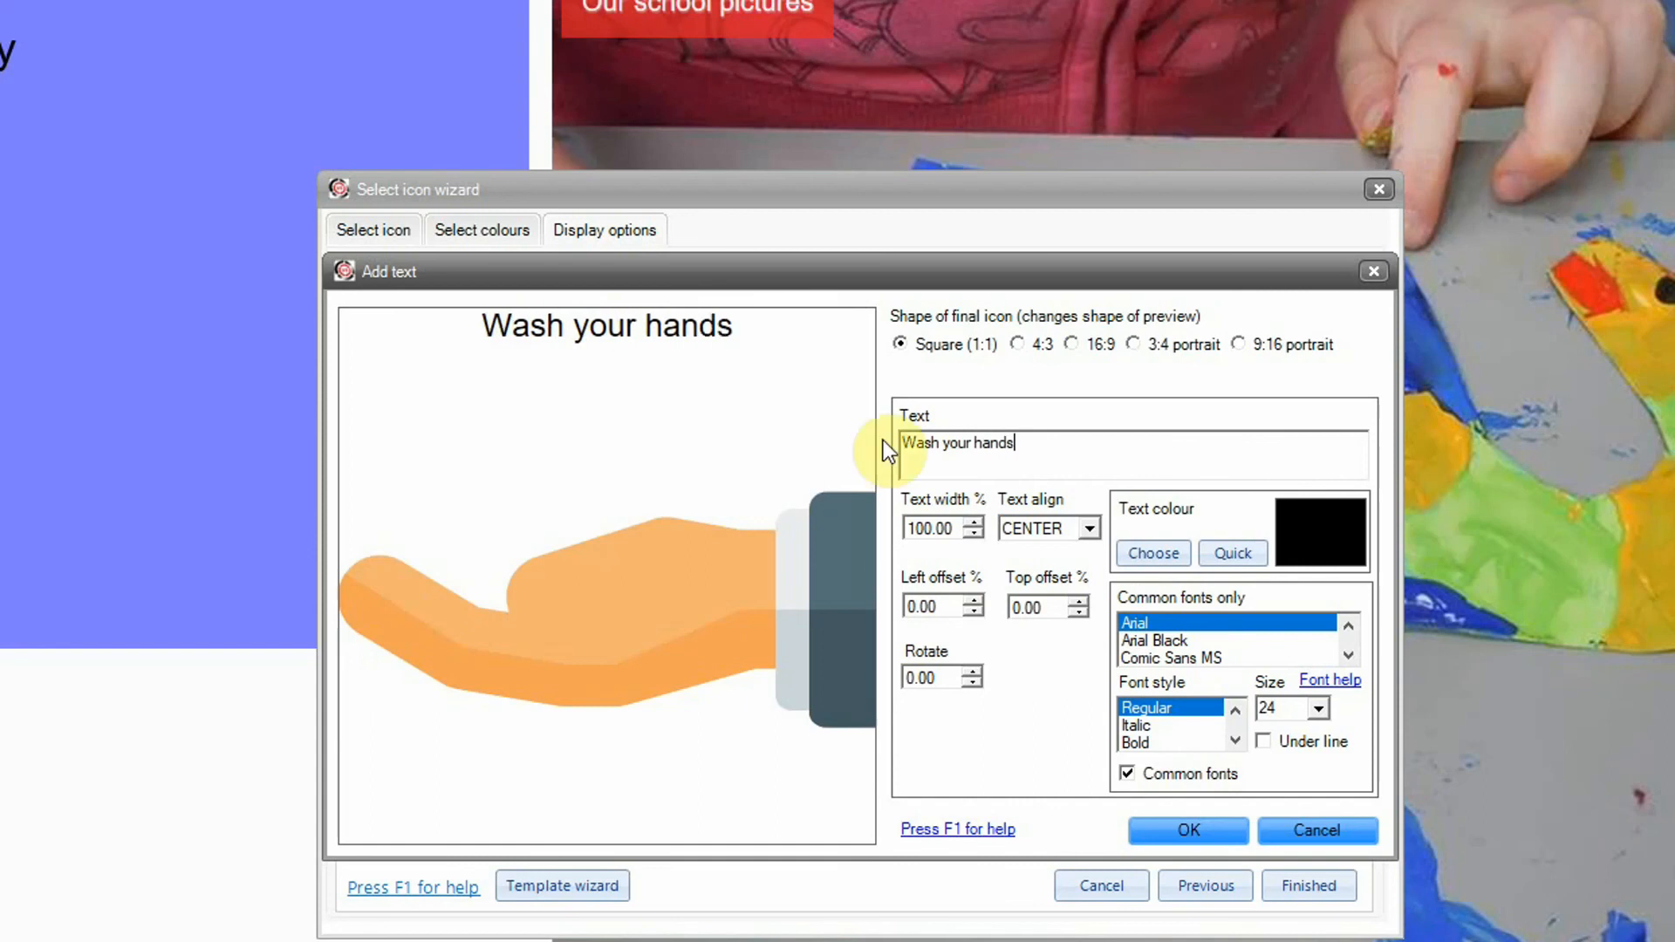
Colour the icon text with the presentation's existing red (223, 31, 39), set its font size to 30, and confirm the text
left_click_drag(1059, 449, 815, 445)
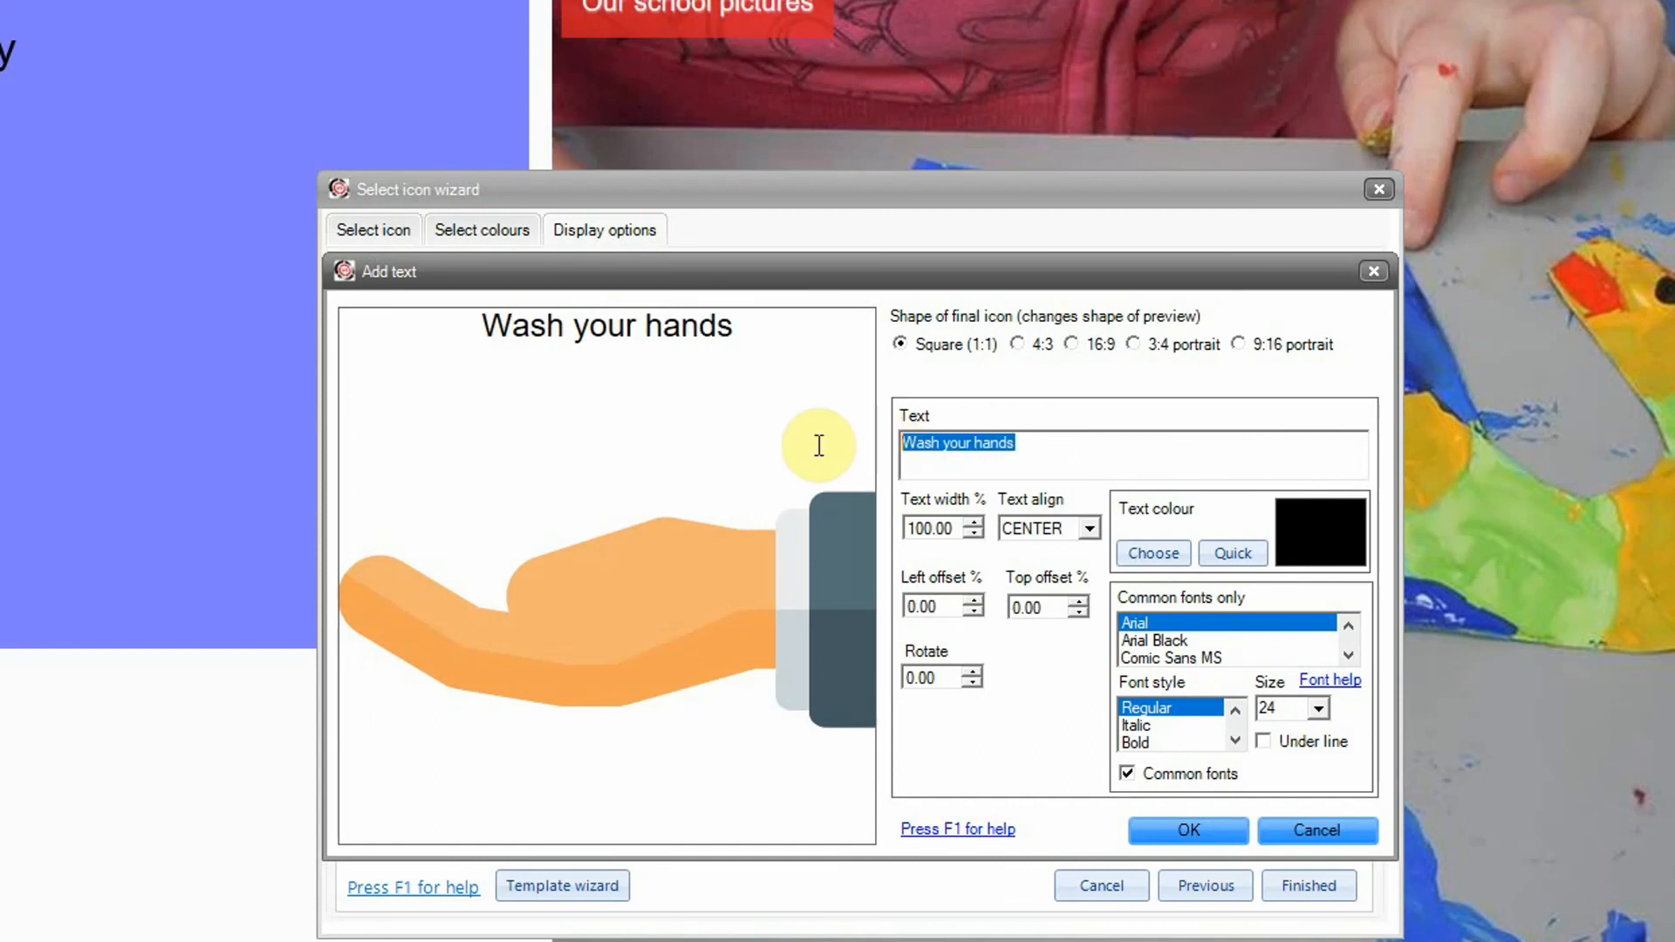
left_click(1175, 558)
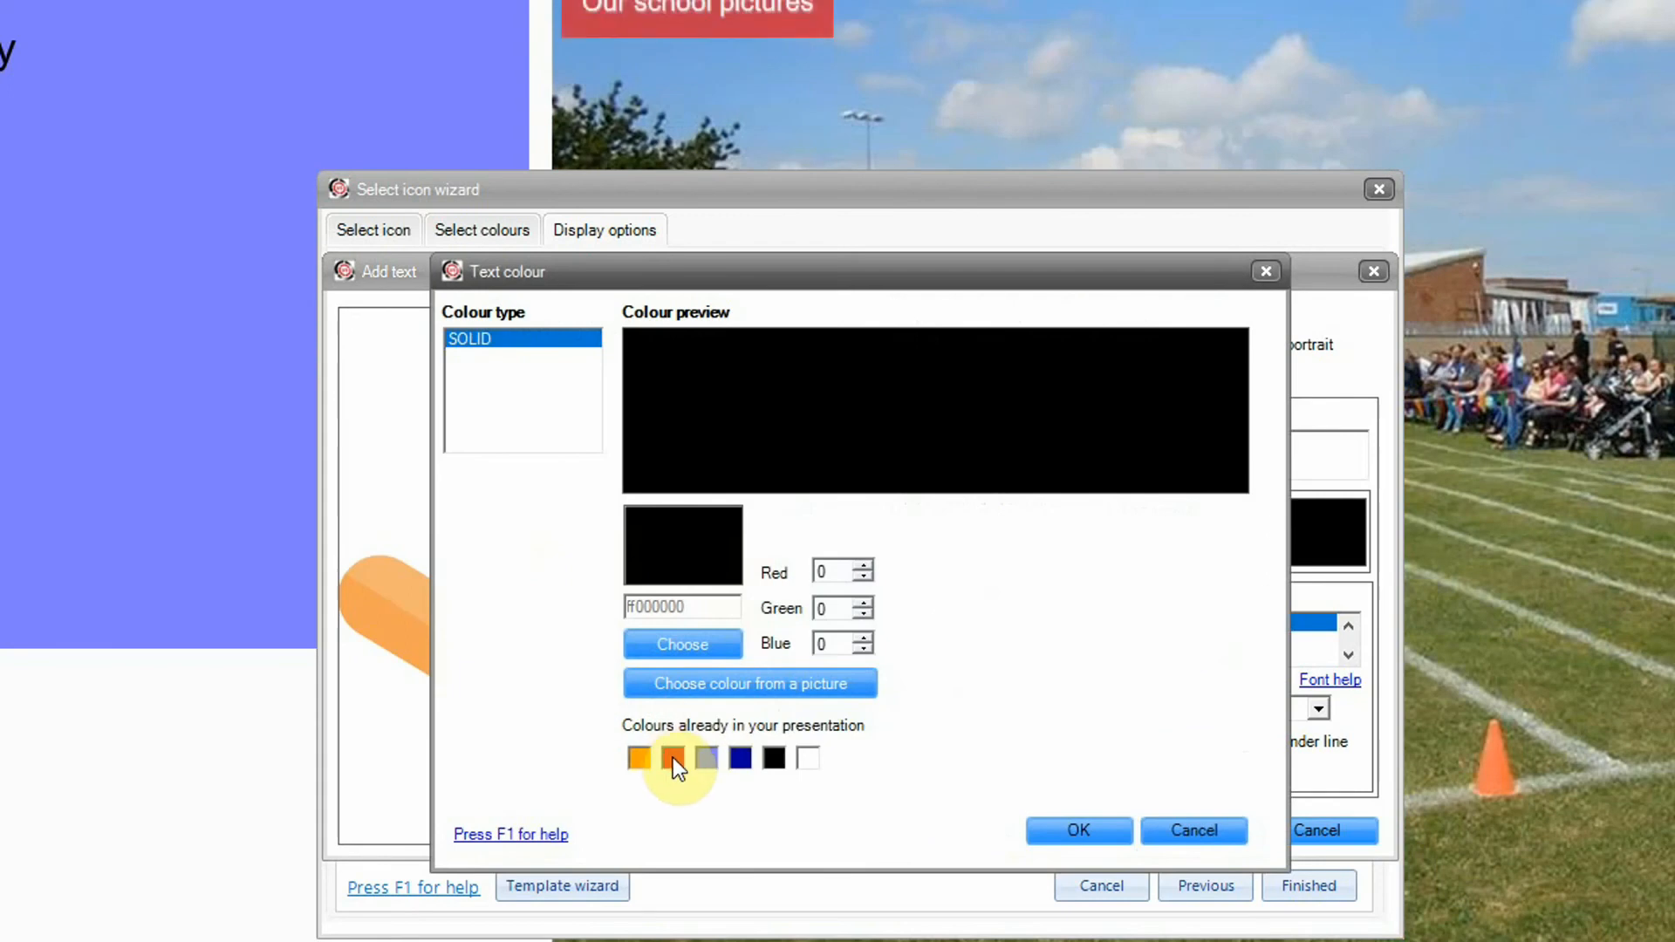
left_click(673, 758)
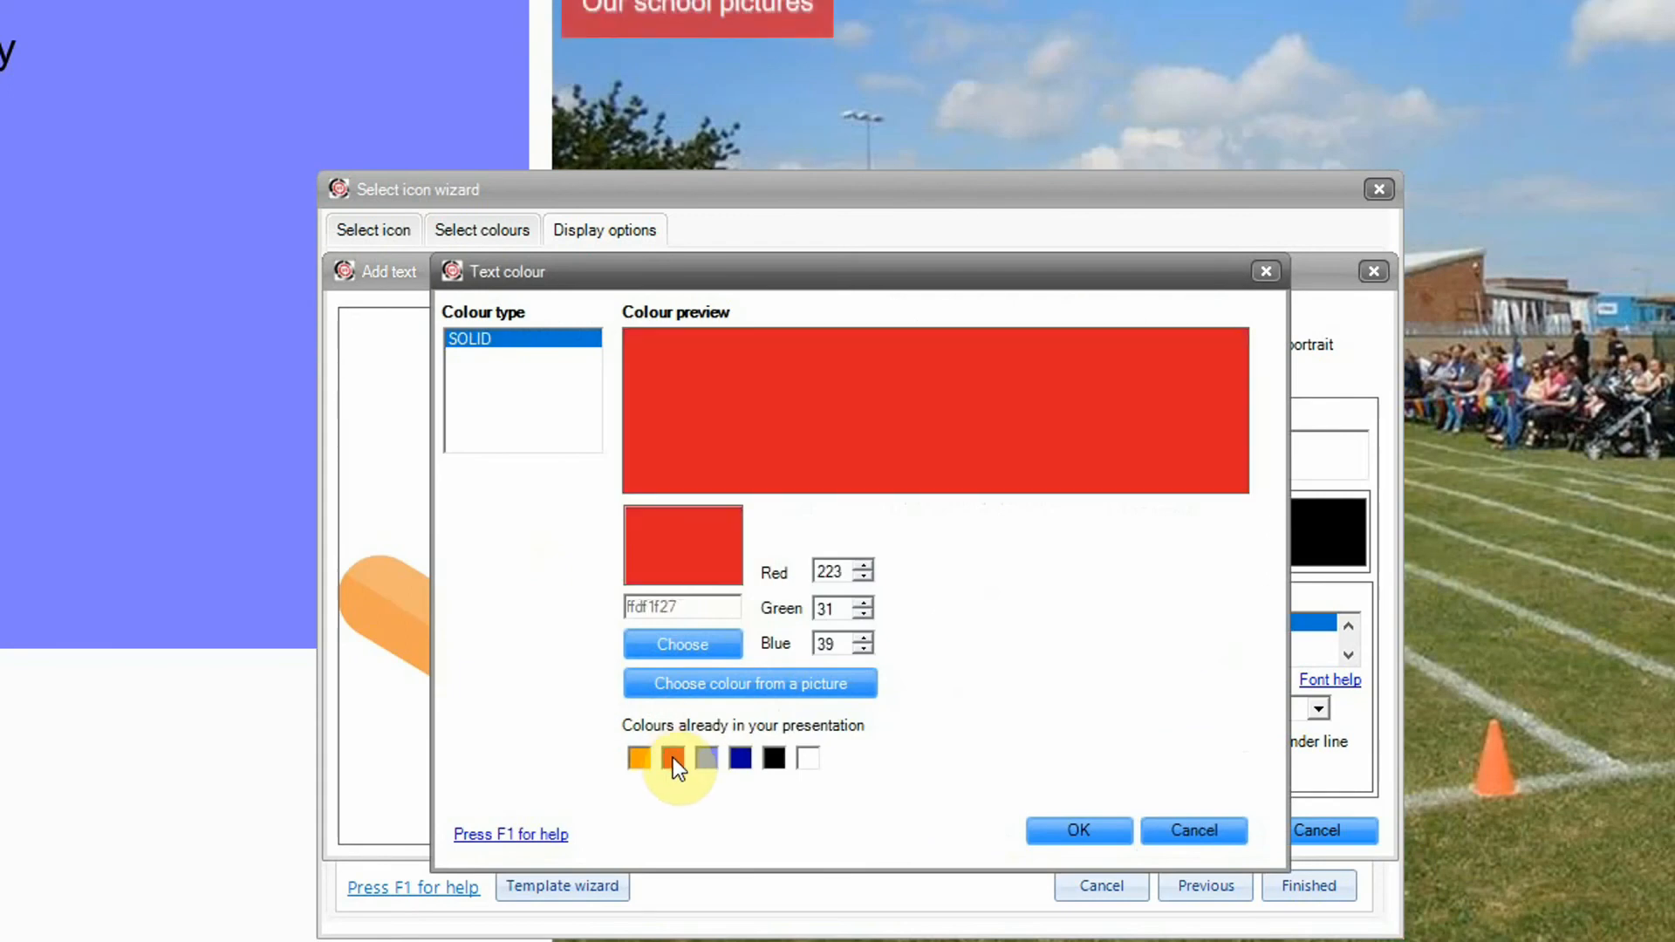
left_click(1096, 839)
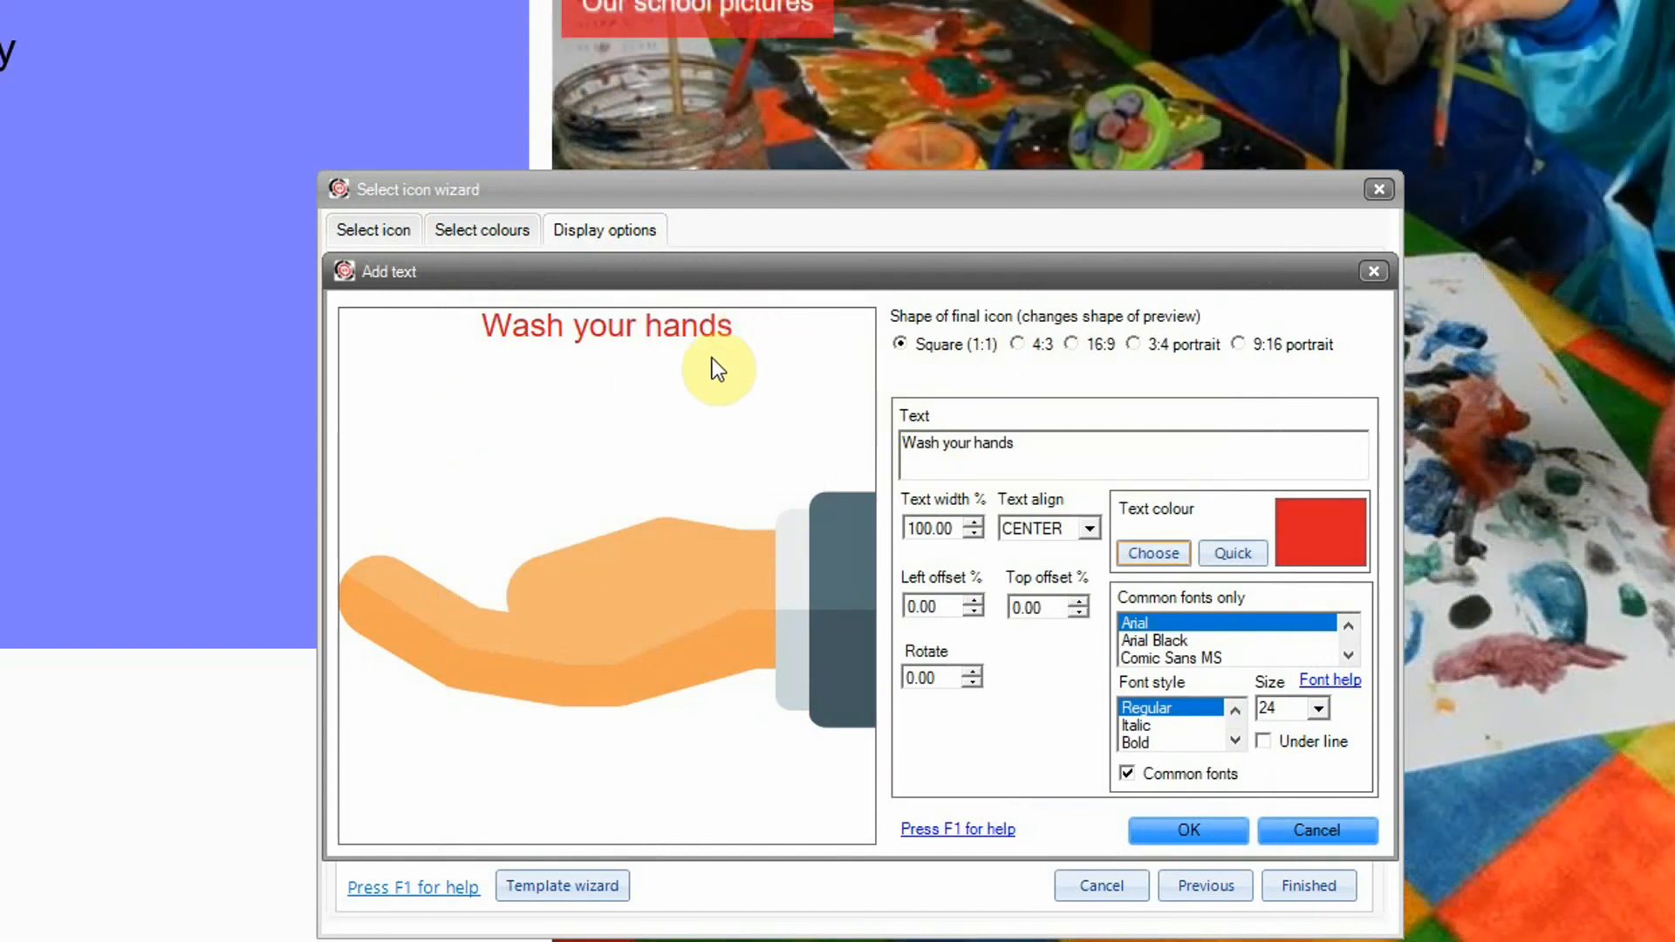
double_click(1289, 714)
type("30")
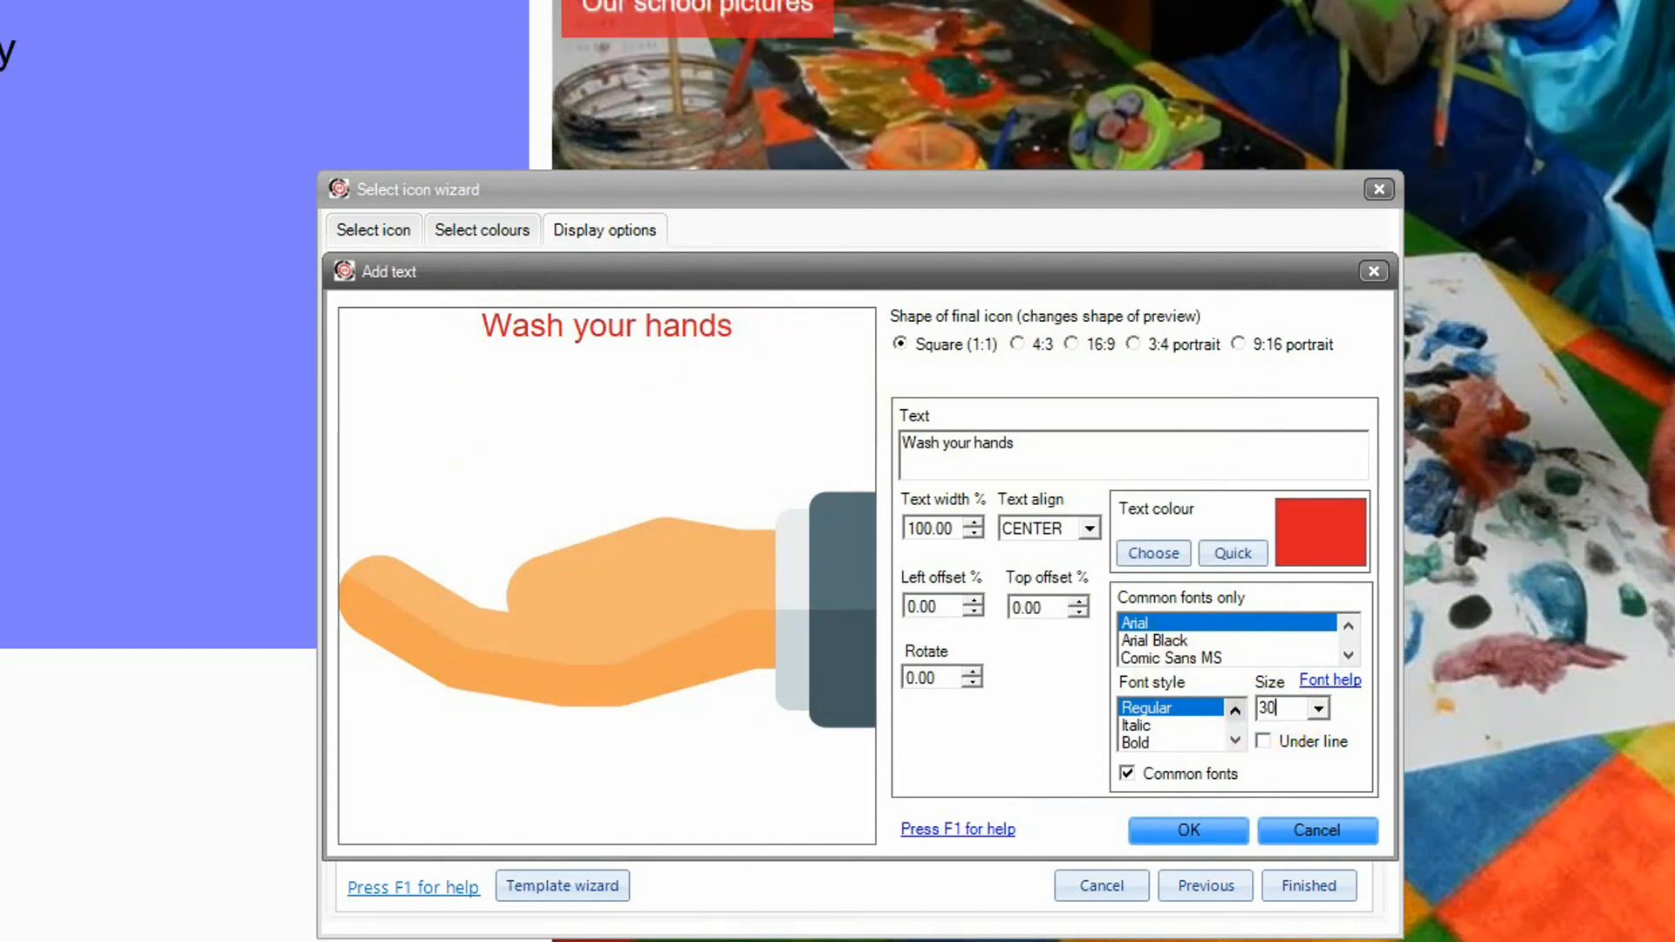
left_click(1221, 836)
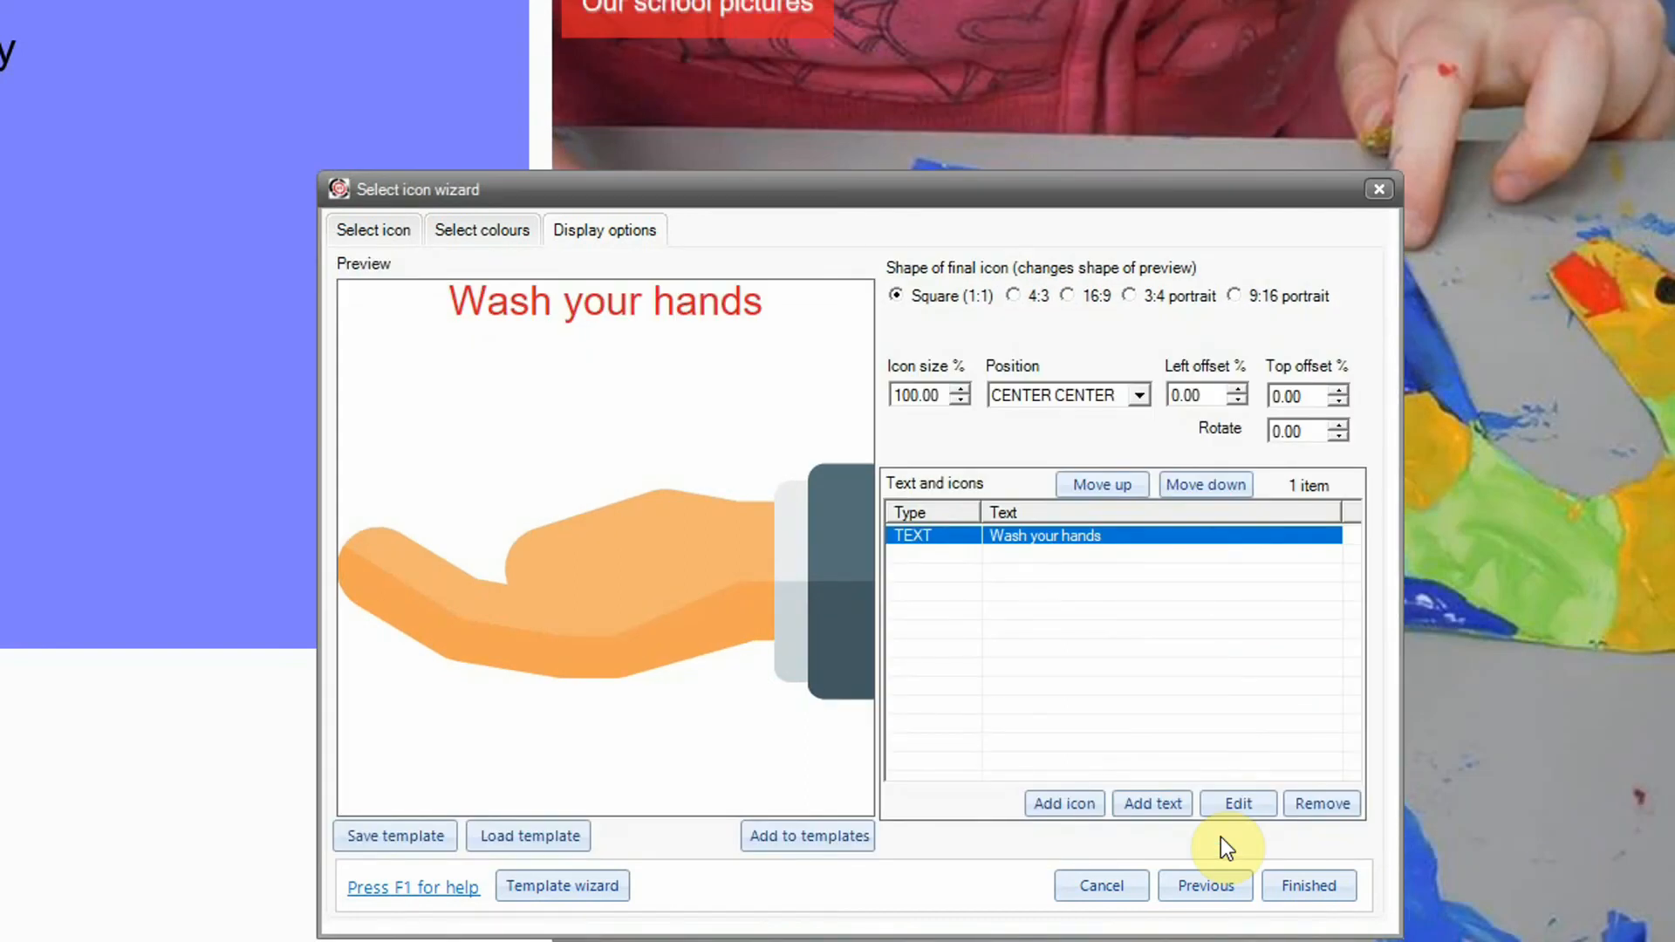
Insert the finished hand icon and place it at about 307 × 238 pixels beside the website information, beneath the notices block
left_click(1302, 897)
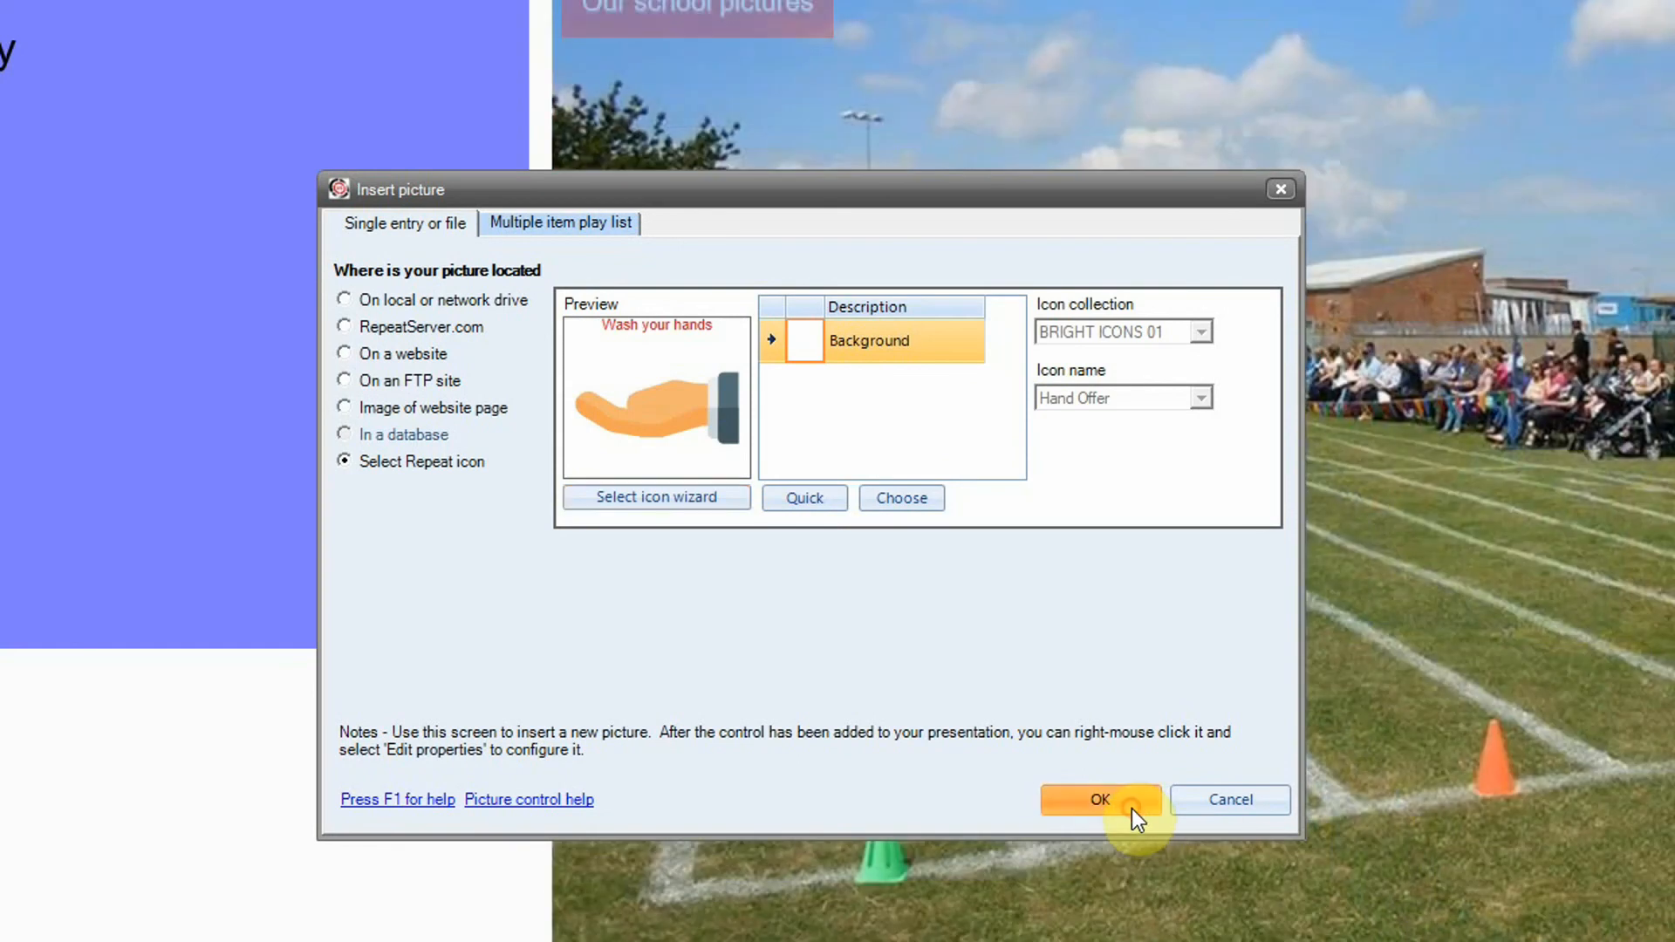
left_click(1131, 807)
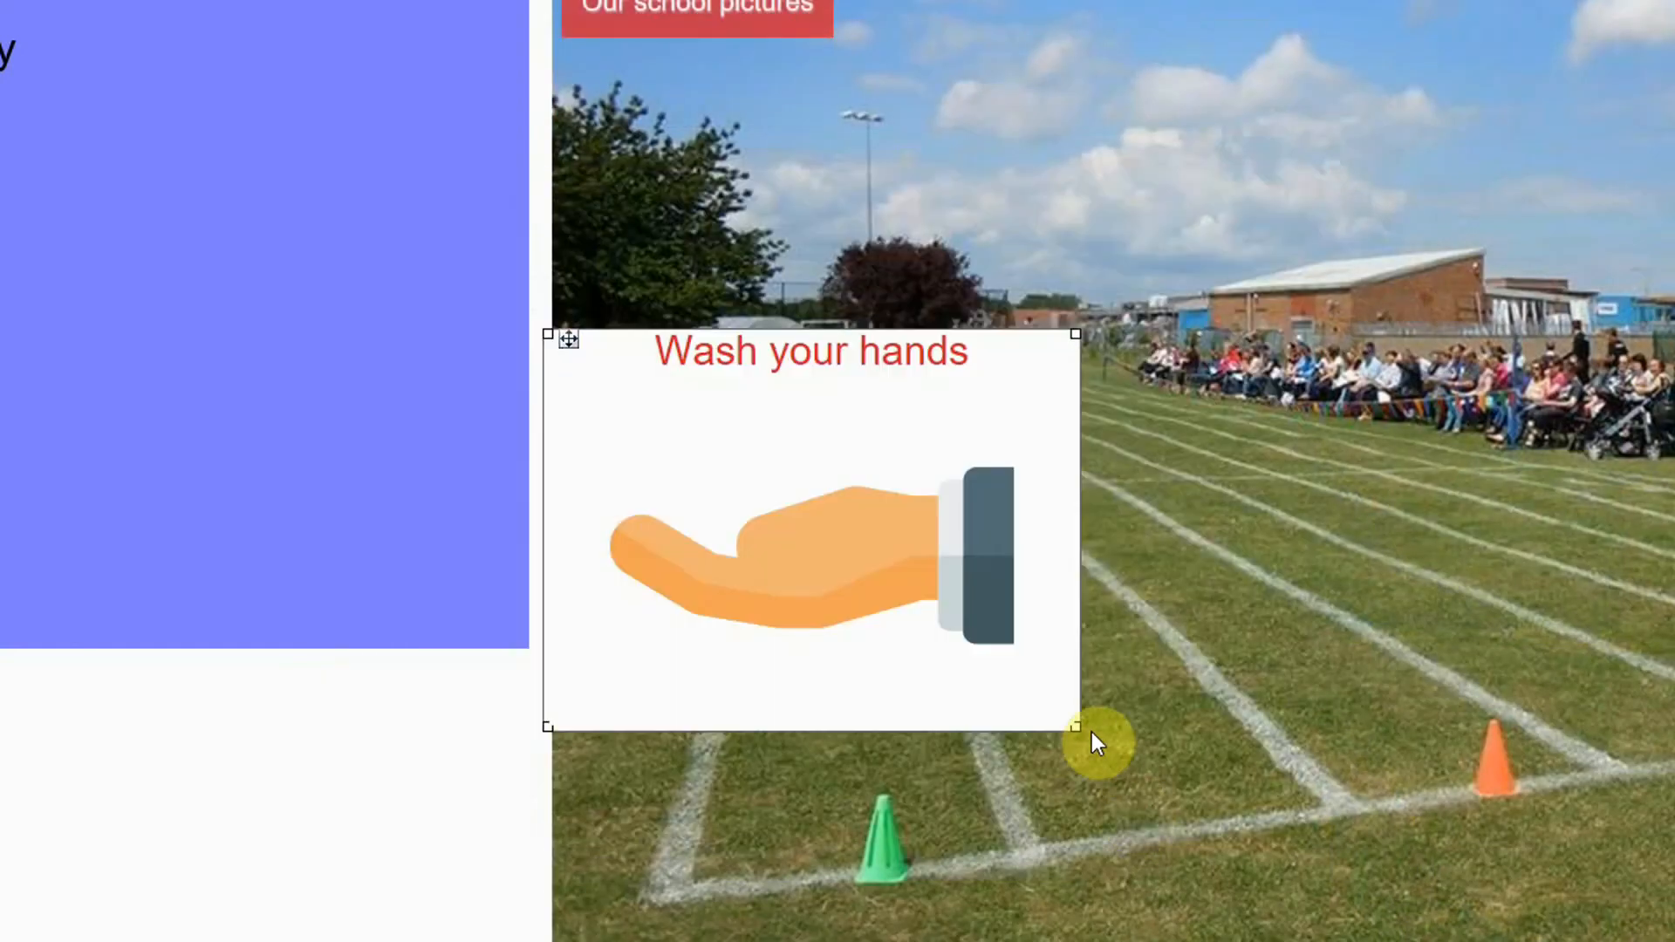
left_click_drag(1077, 726, 955, 647)
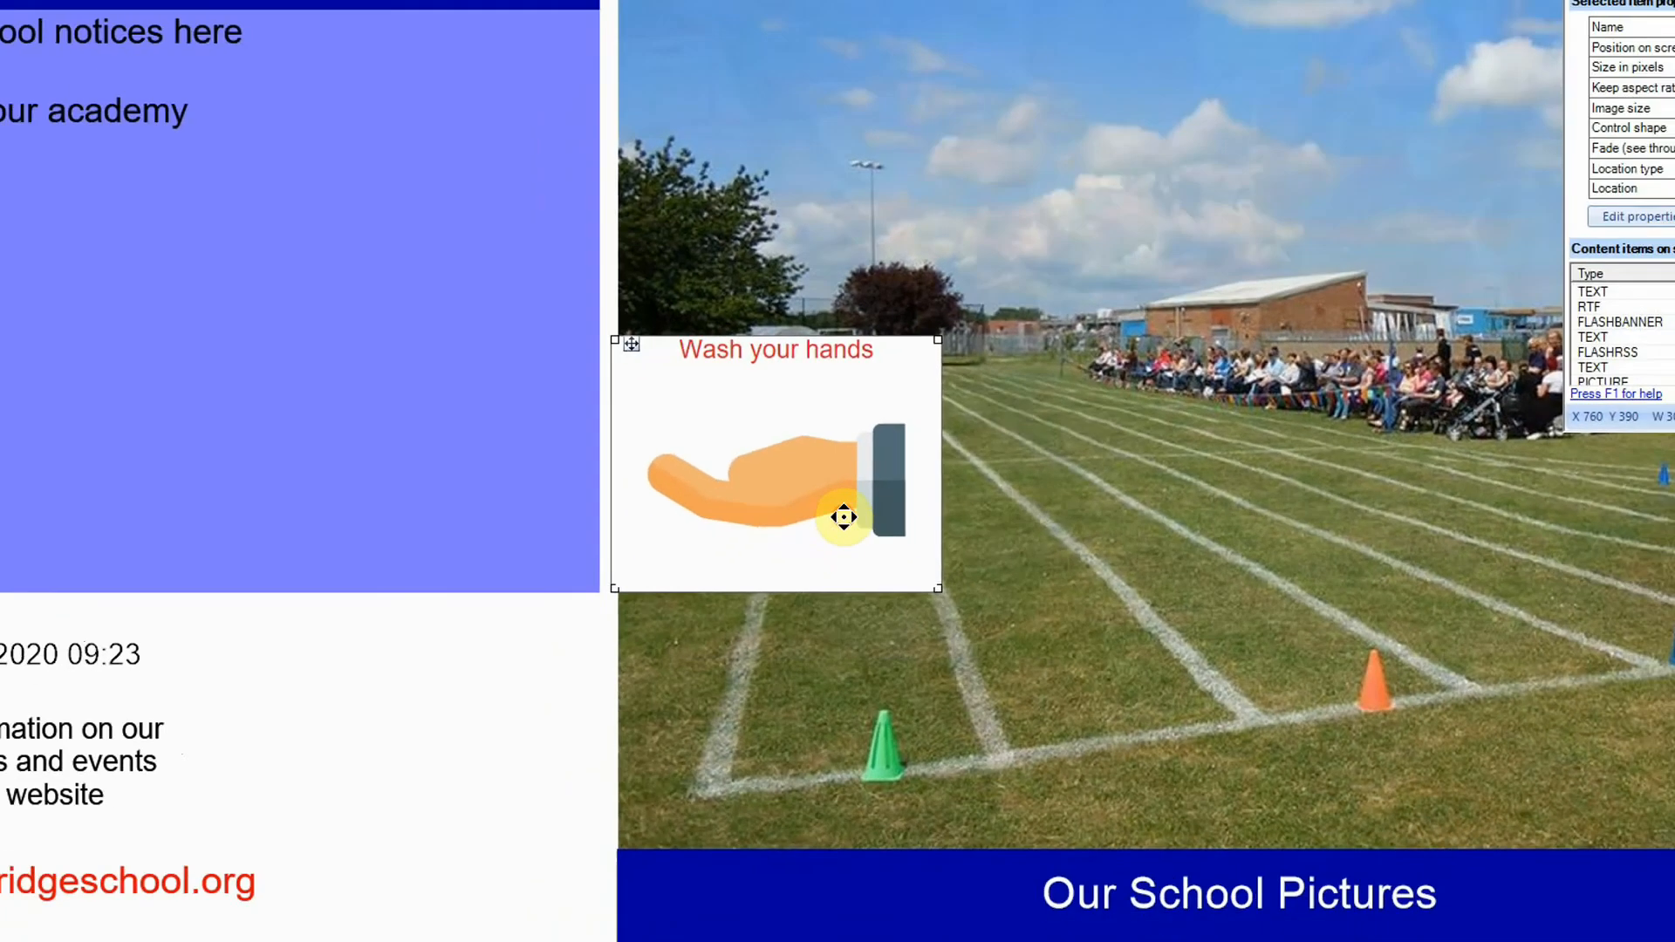
left_click_drag(831, 568, 466, 866)
left_click_drag(612, 692, 565, 730)
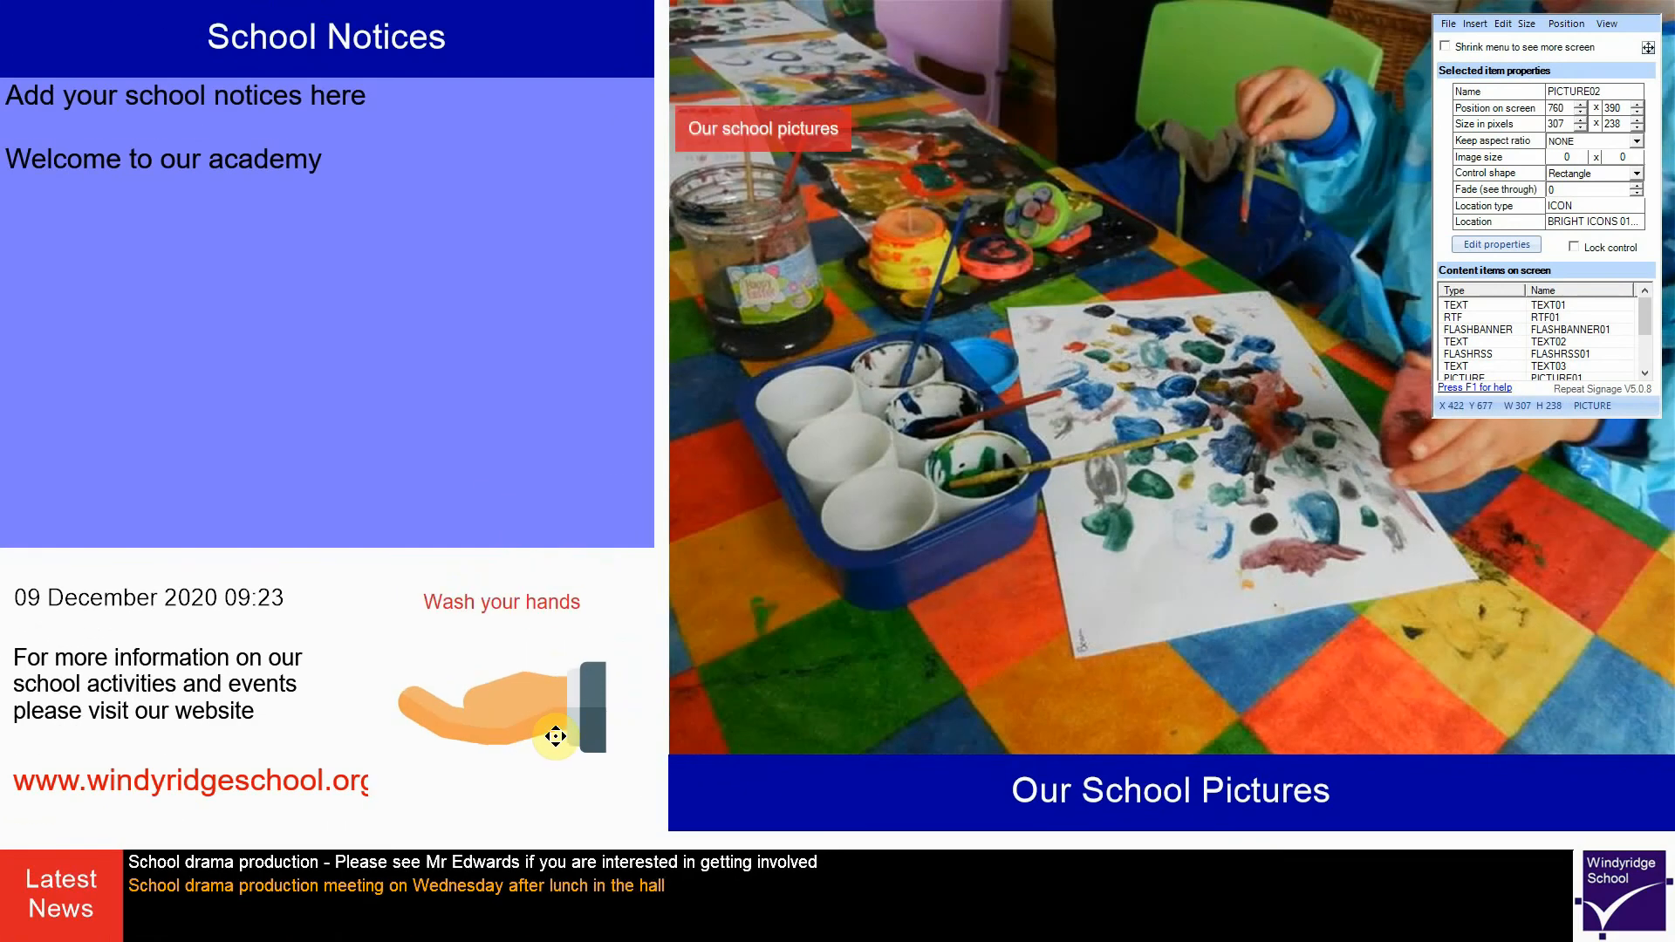